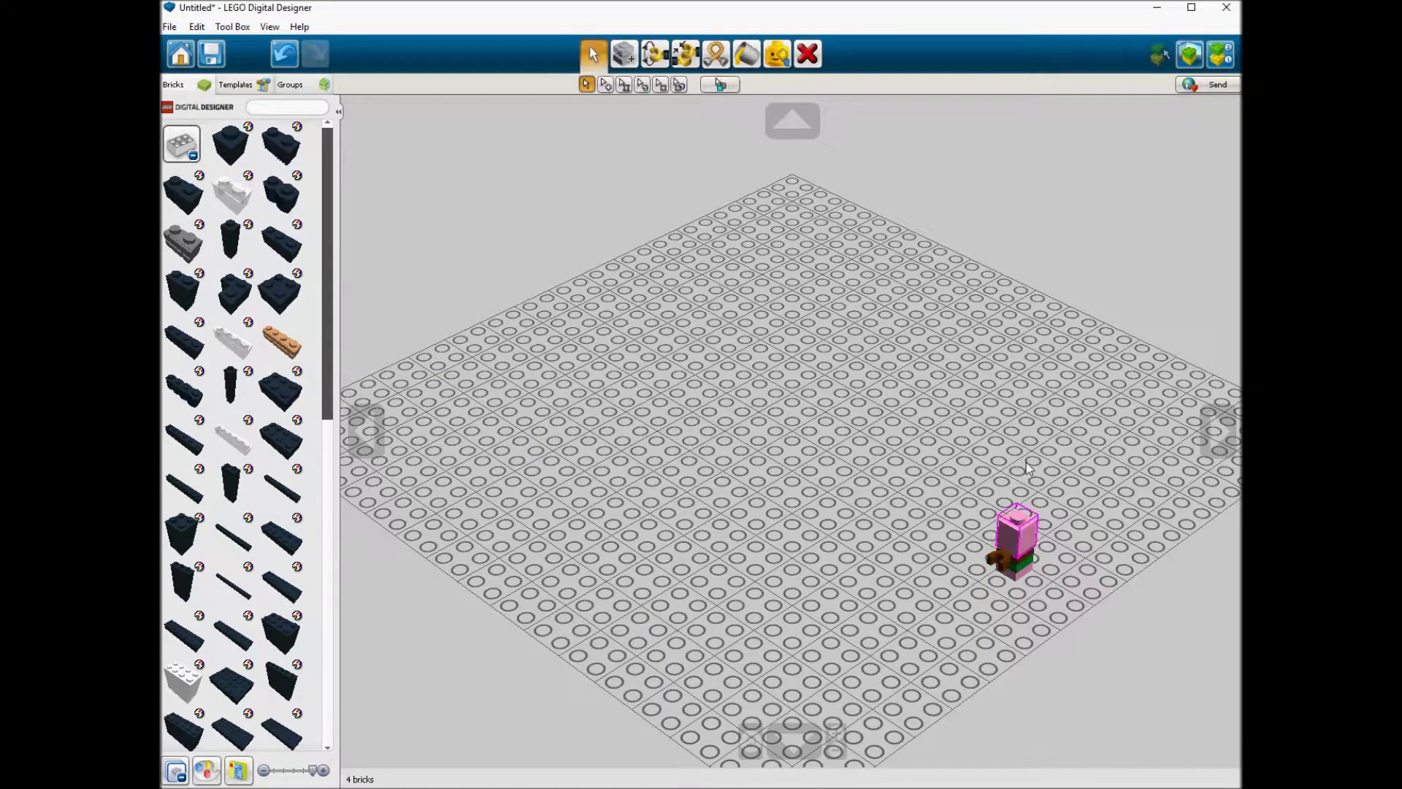
# Step: Attach a gold knife to the brown arm piece of the pink figure
pyautogui.click(595, 56)
pyautogui.click(187, 144)
pyautogui.click(231, 679)
pyautogui.scroll(-1, 220, 612)
pyautogui.scroll(-1, 218, 612)
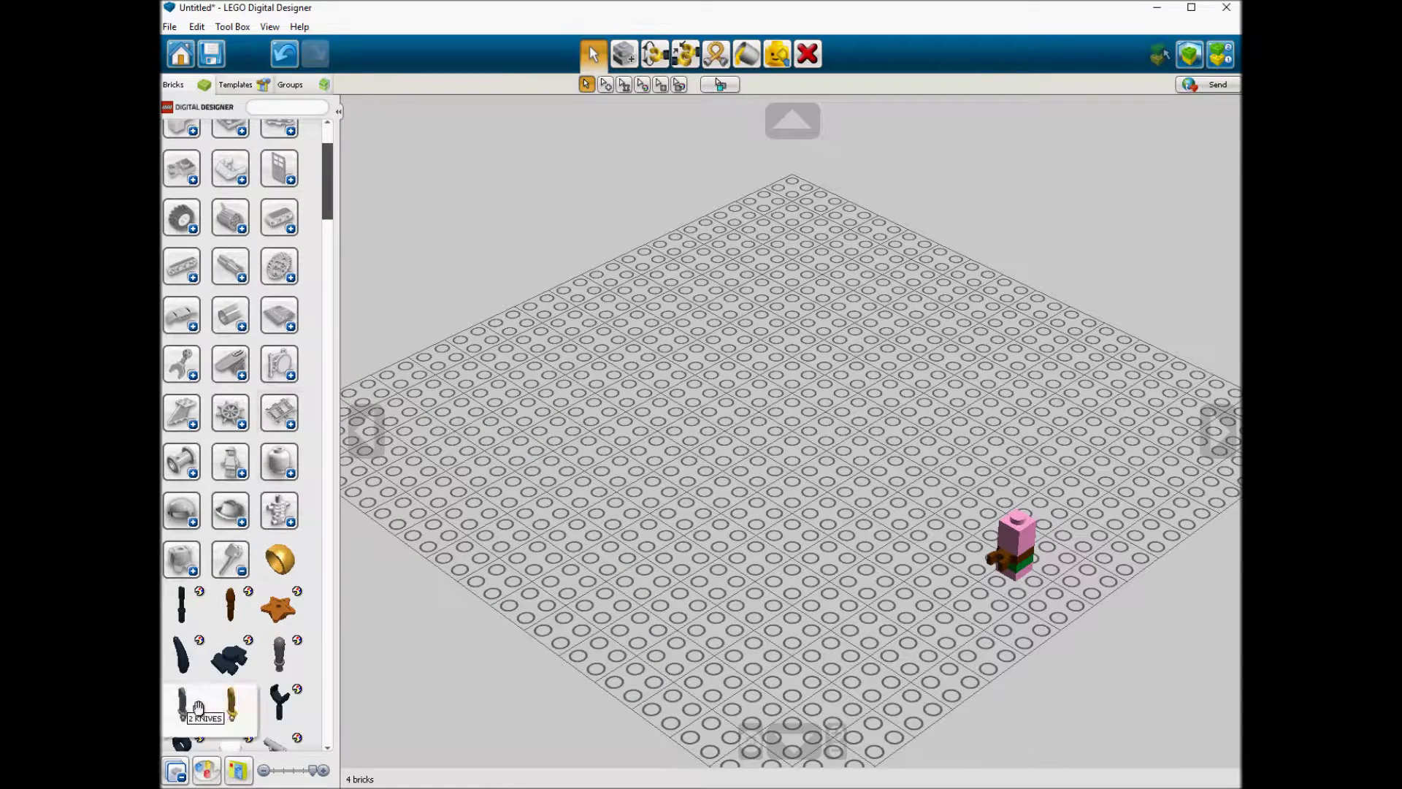
pyautogui.click(228, 704)
pyautogui.click(1008, 595)
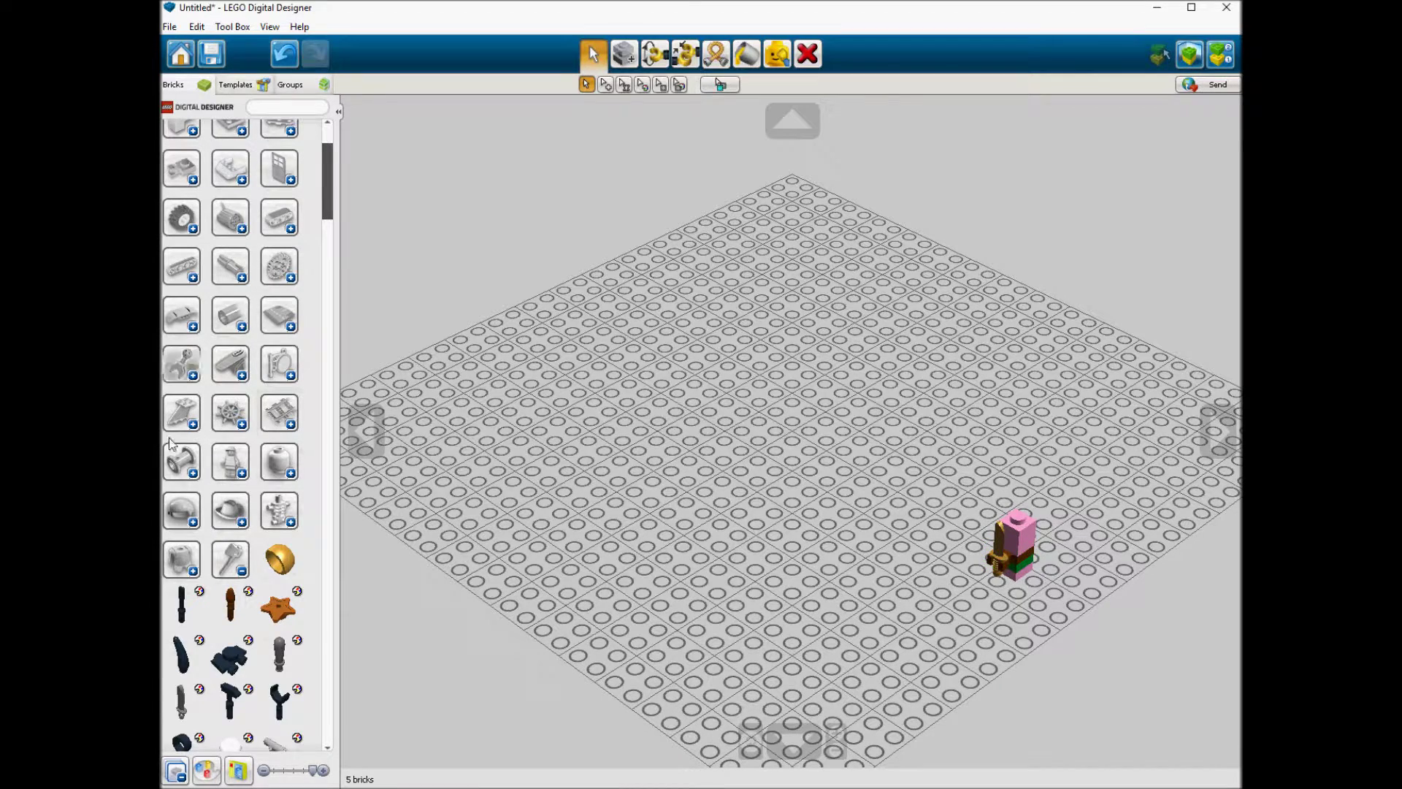
pyautogui.click(283, 563)
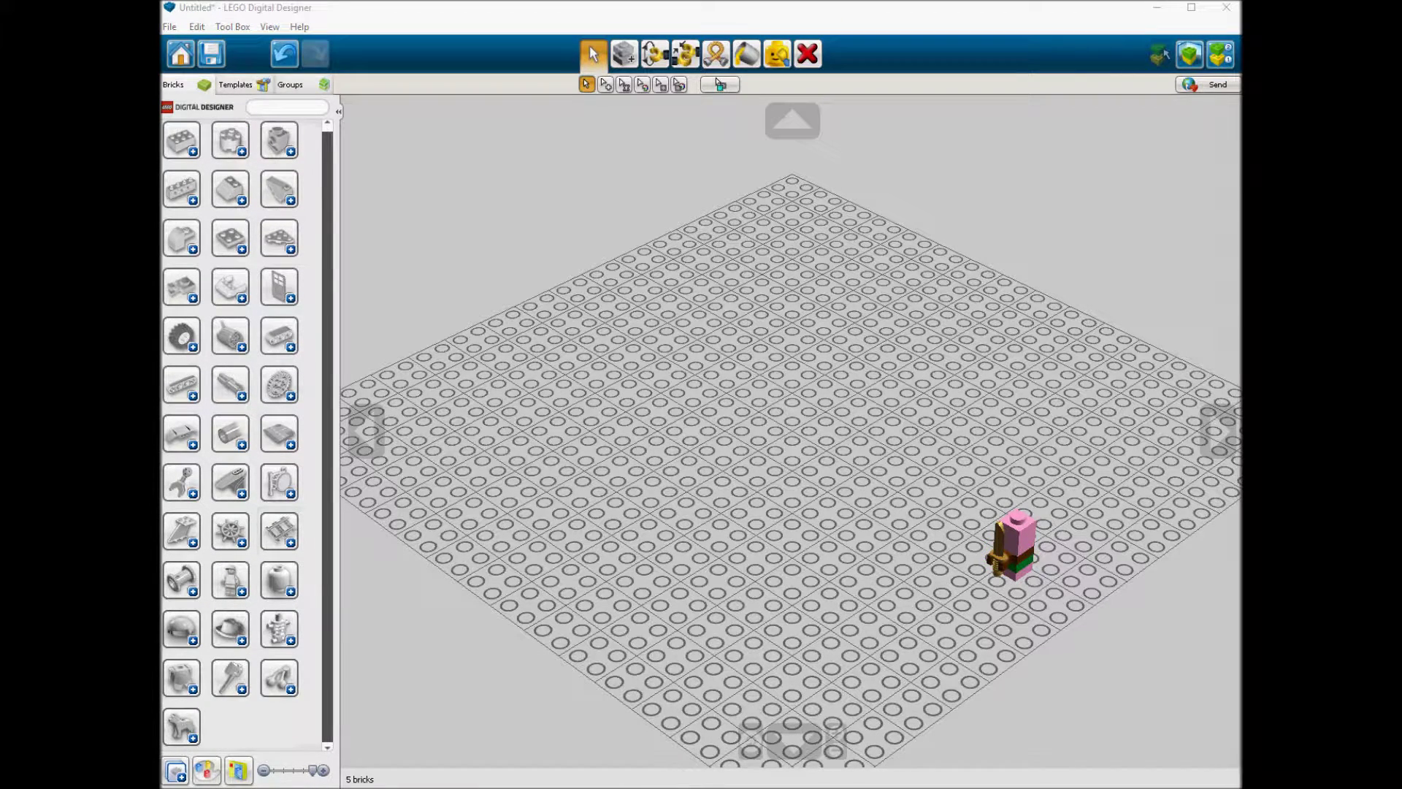
# Step: Place a white inverted 2x2 flat tile on the baseplate, a few studs behind the pink figure
pyautogui.click(191, 281)
pyautogui.scroll(-5, 234, 439)
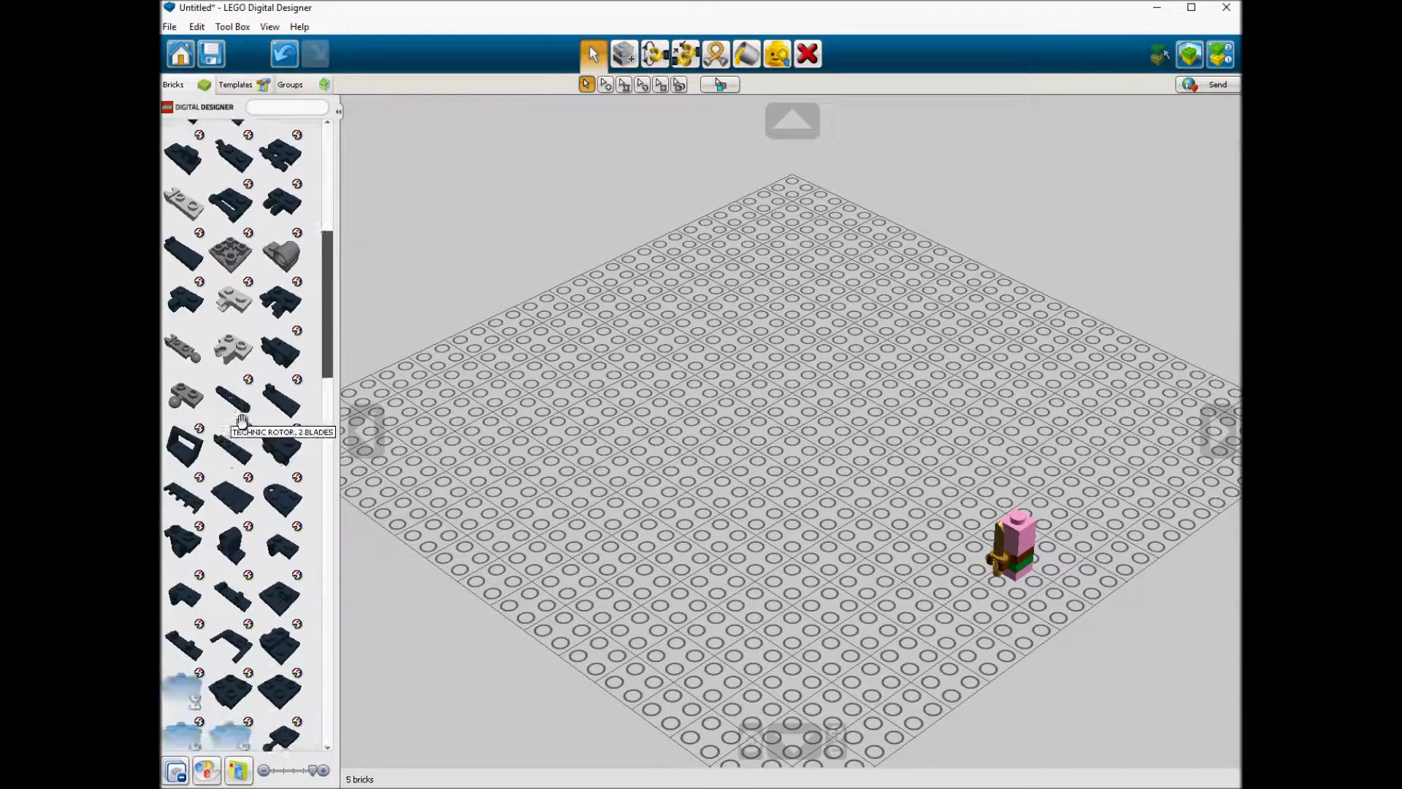
pyautogui.scroll(-6, 303, 443)
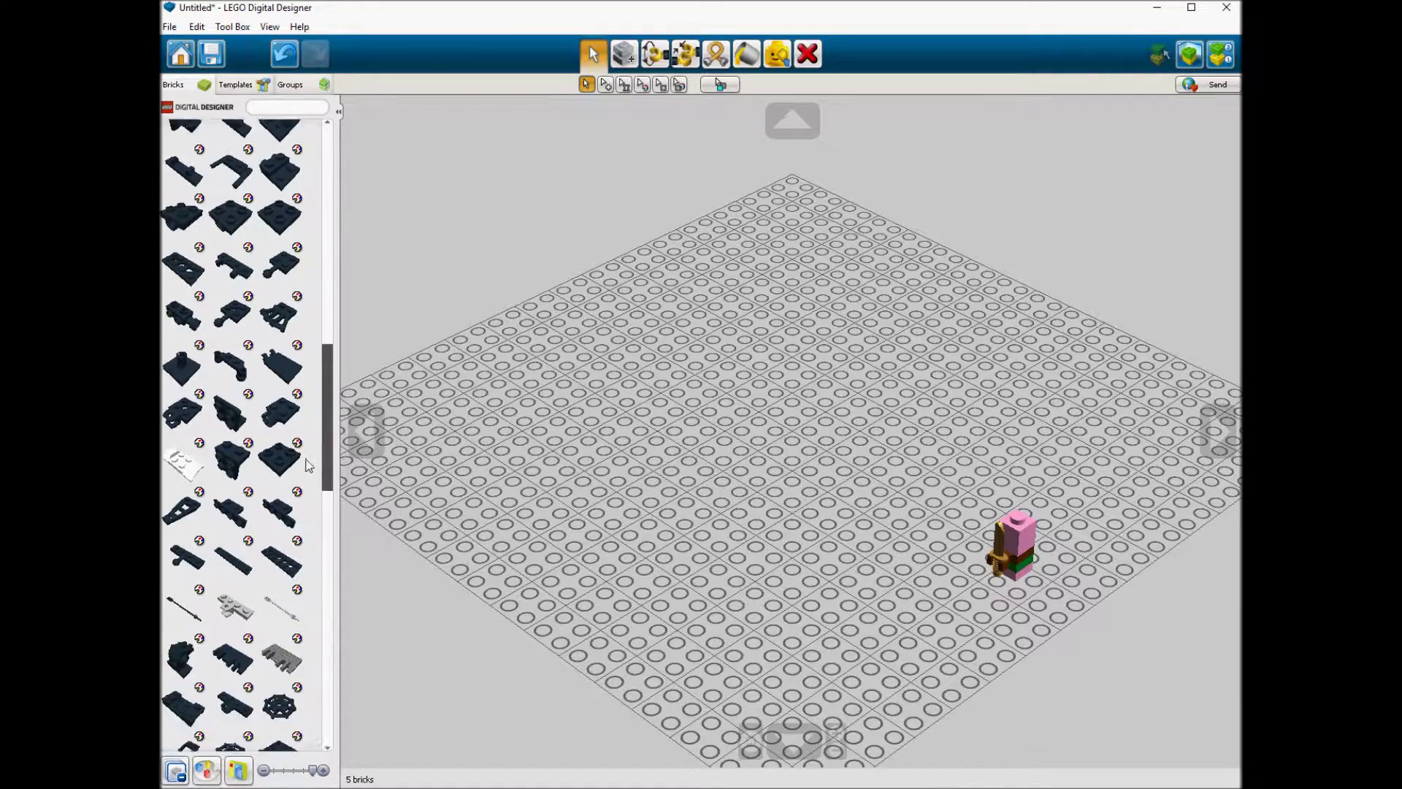
pyautogui.scroll(5, 303, 443)
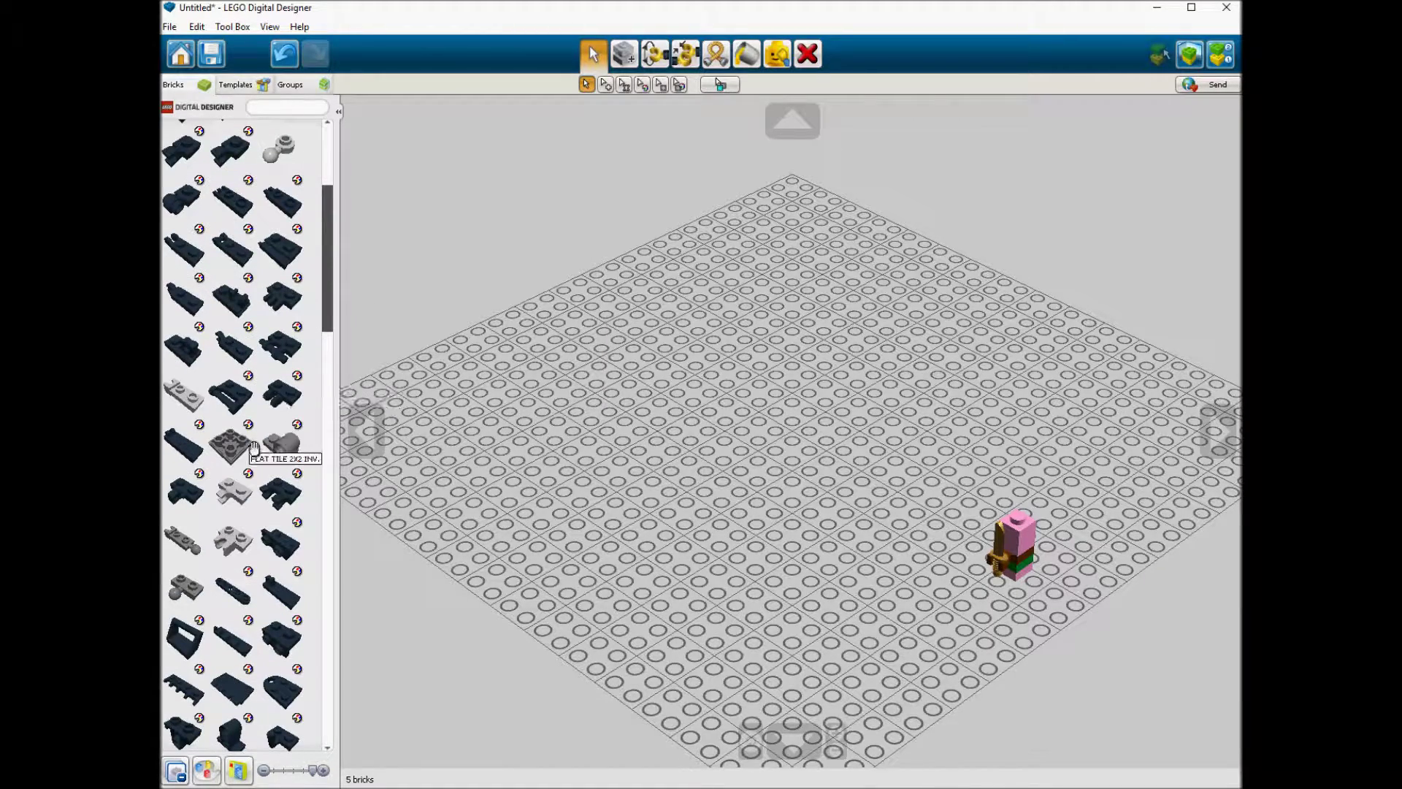
pyautogui.click(285, 453)
pyautogui.click(1111, 501)
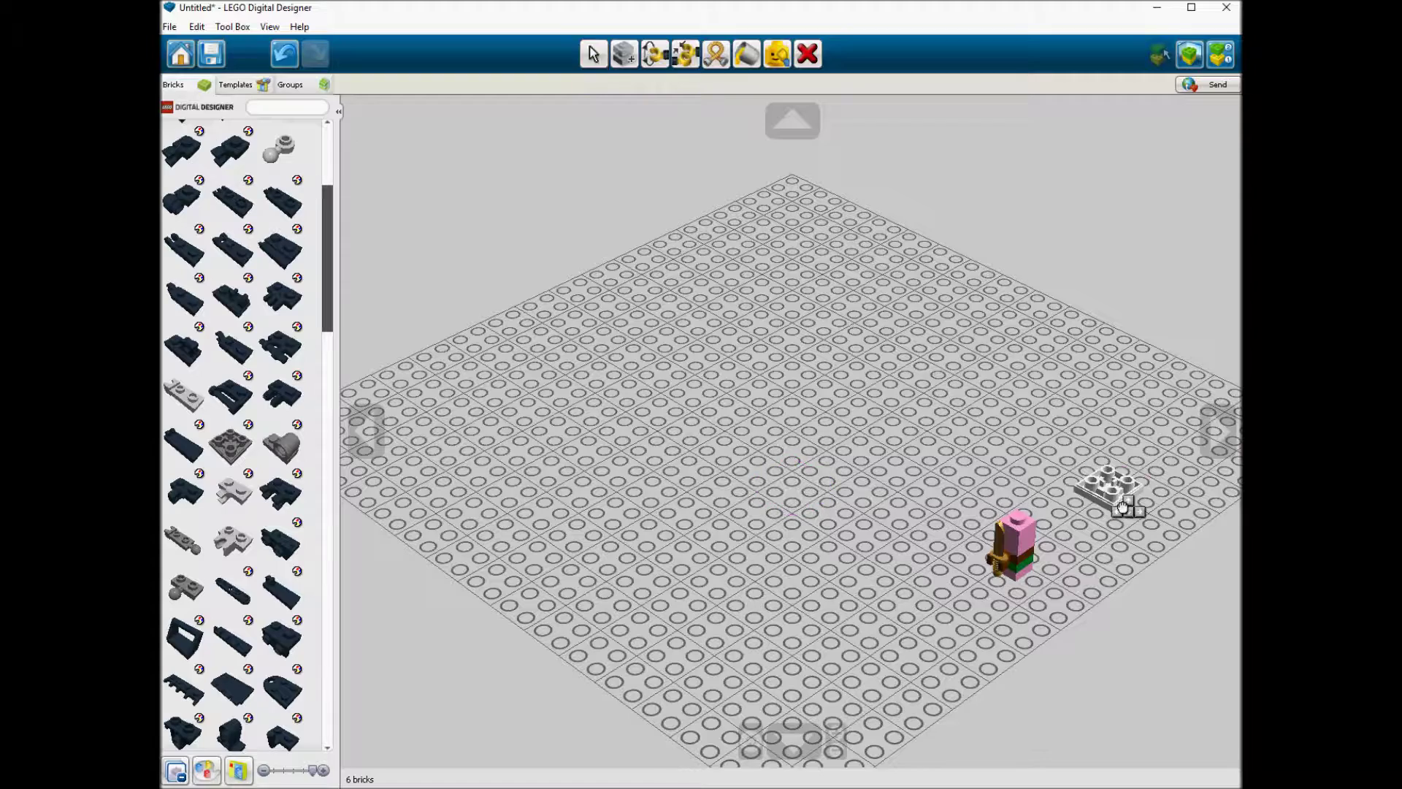
# Step: Stack a white 2x2 brick and a white 2x2 plate on the inverted tile
pyautogui.click(173, 142)
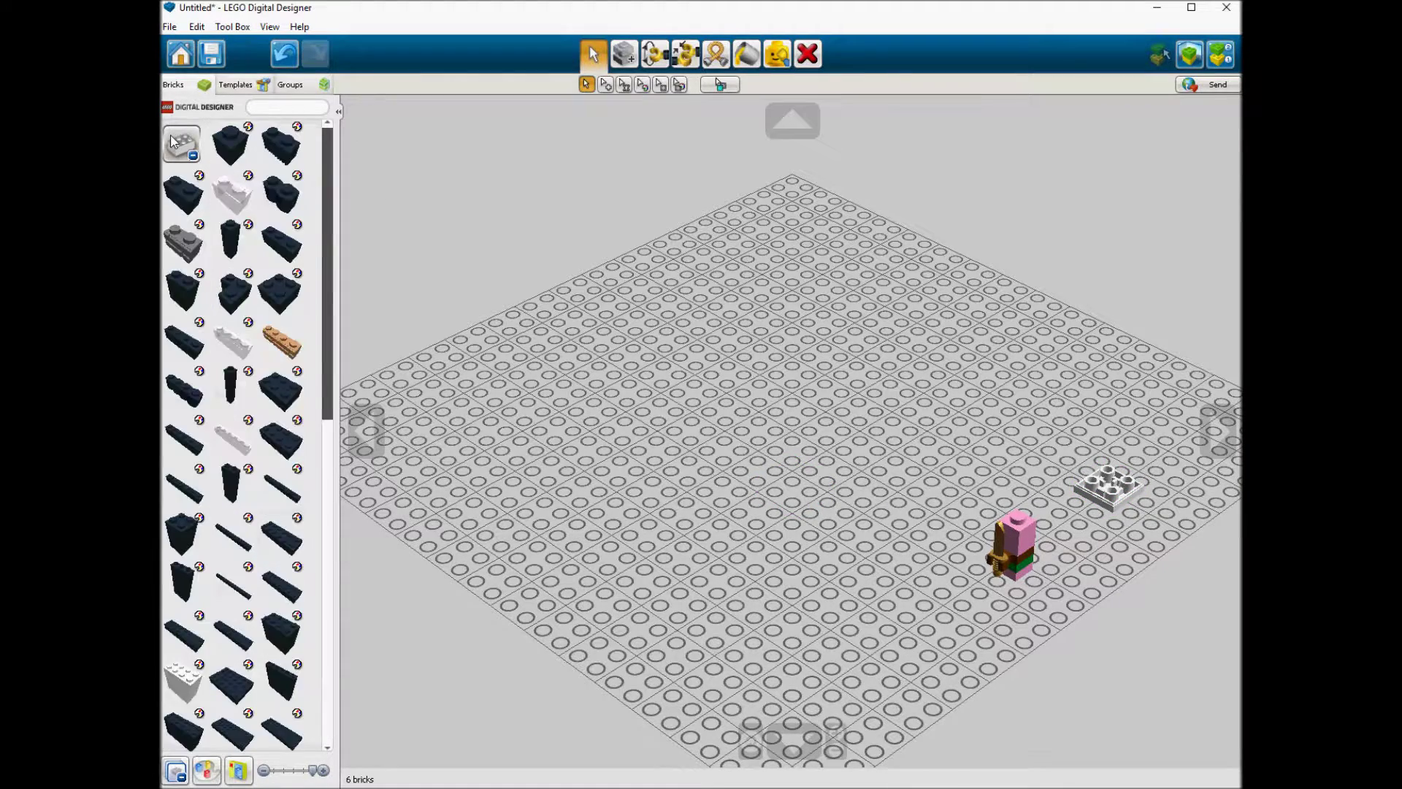
pyautogui.moveTo(281, 307)
pyautogui.click(433, 300)
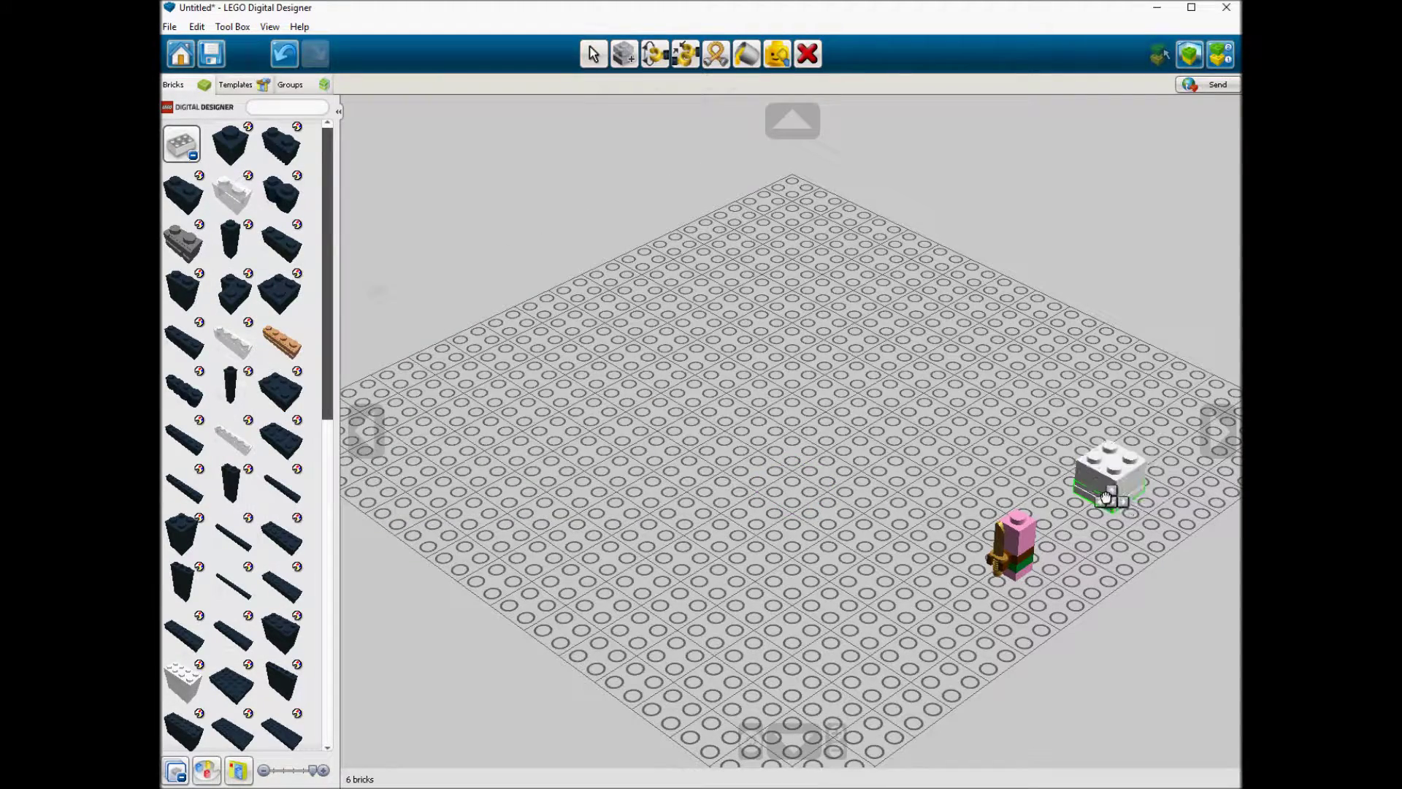
pyautogui.click(1112, 478)
pyautogui.click(183, 142)
pyautogui.click(230, 241)
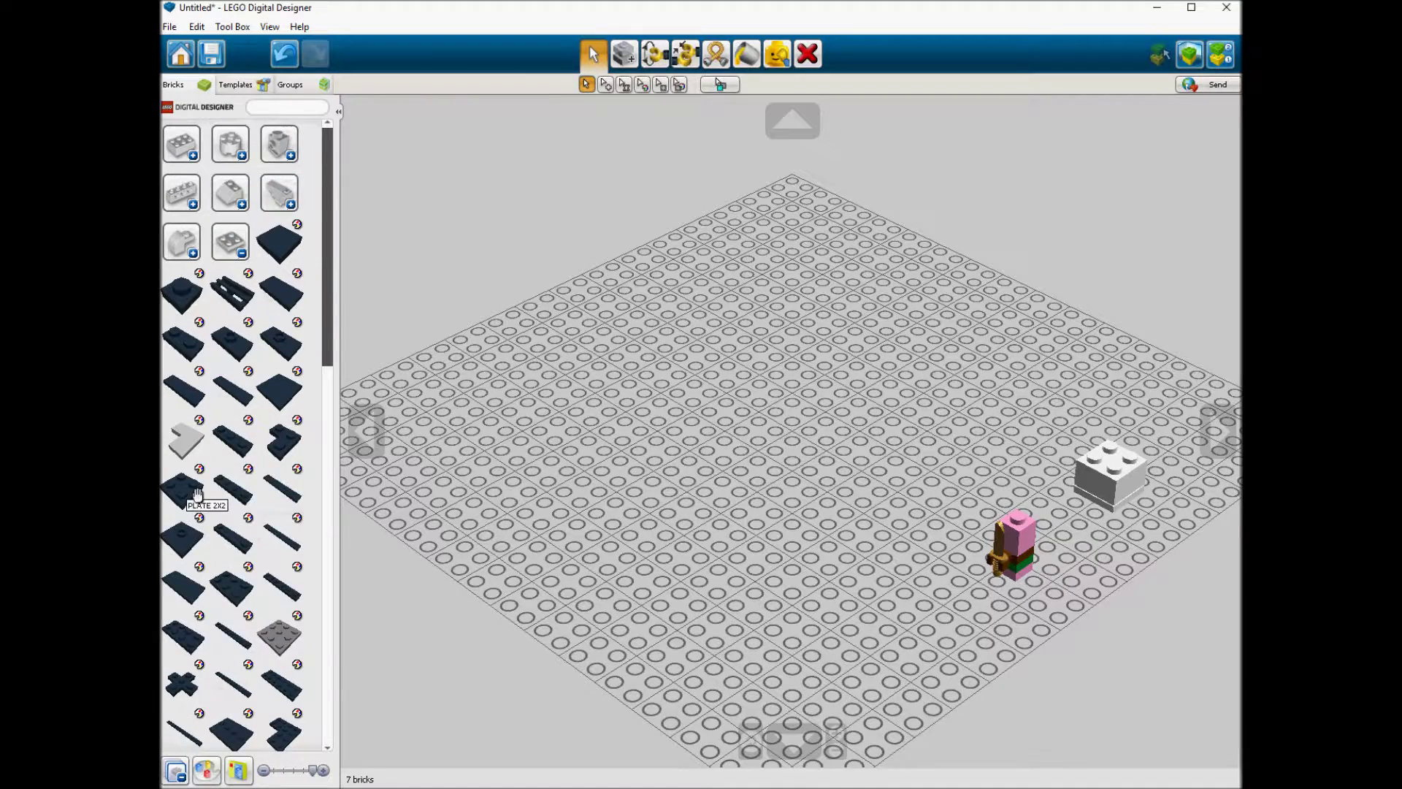
pyautogui.moveTo(198, 494)
pyautogui.click(338, 492)
pyautogui.click(1119, 475)
# Step: Cover the top of the white 2x2 stack with four small white slope bricks
pyautogui.click(228, 237)
pyautogui.click(231, 196)
pyautogui.moveTo(290, 193)
pyautogui.click(428, 198)
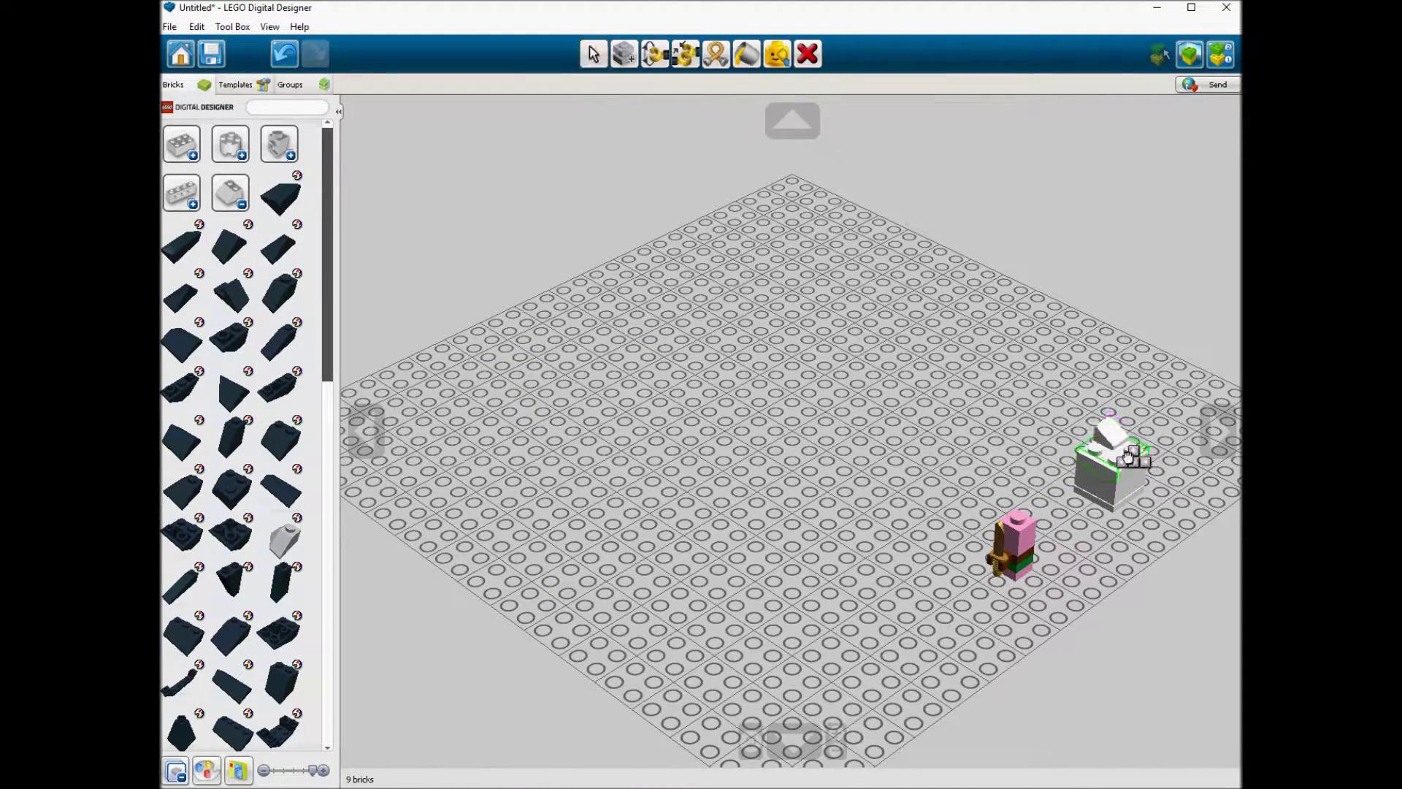
pyautogui.click(1130, 444)
pyautogui.click(1131, 443)
pyautogui.click(1133, 447)
pyautogui.click(1128, 464)
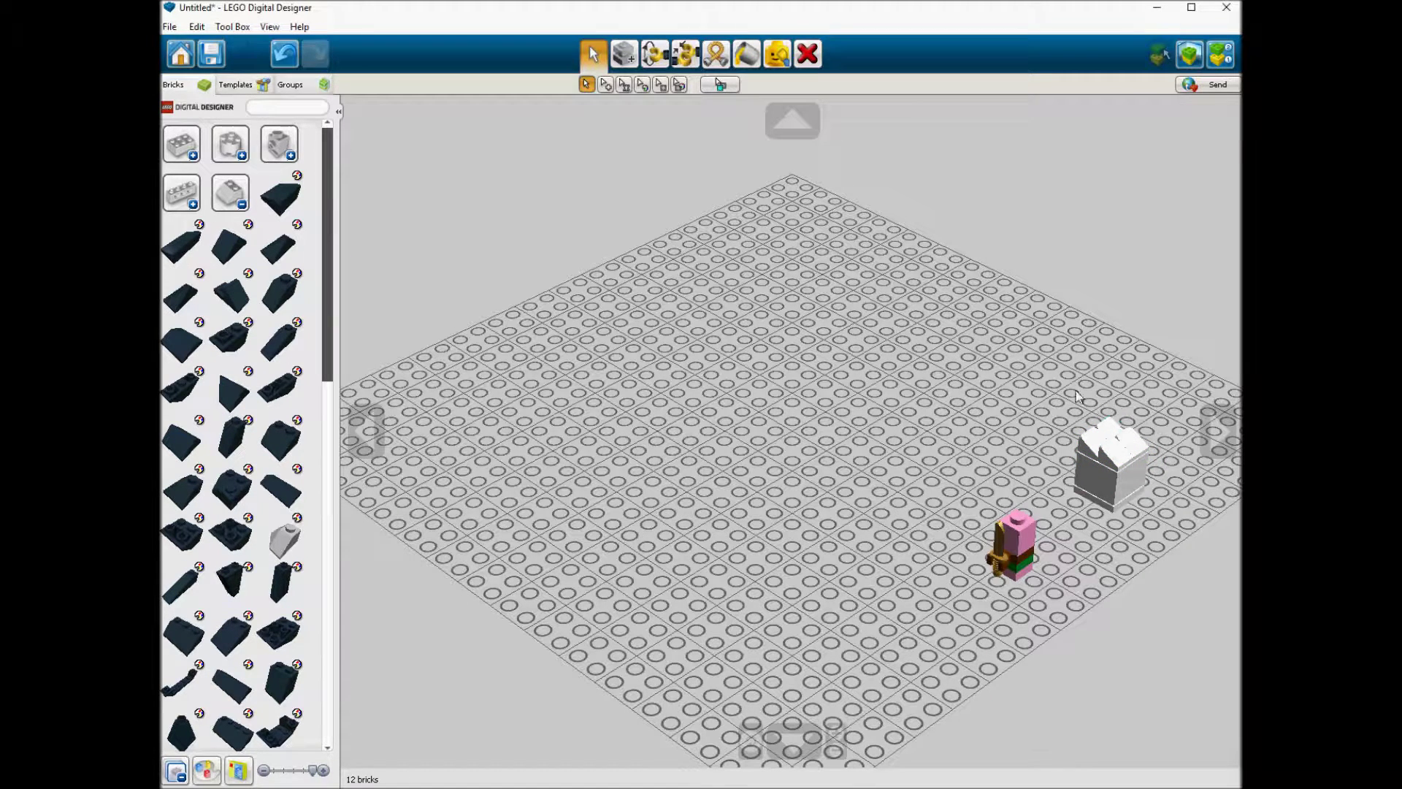
# Step: Flip the whole white block upside down so its slopes face down, and set it beside the pink figure
pyautogui.moveTo(1080, 397); pyautogui.dragTo(1148, 503)
pyautogui.click(1124, 467)
pyautogui.press('Up')
pyautogui.press('Up')
pyautogui.click(1113, 487)
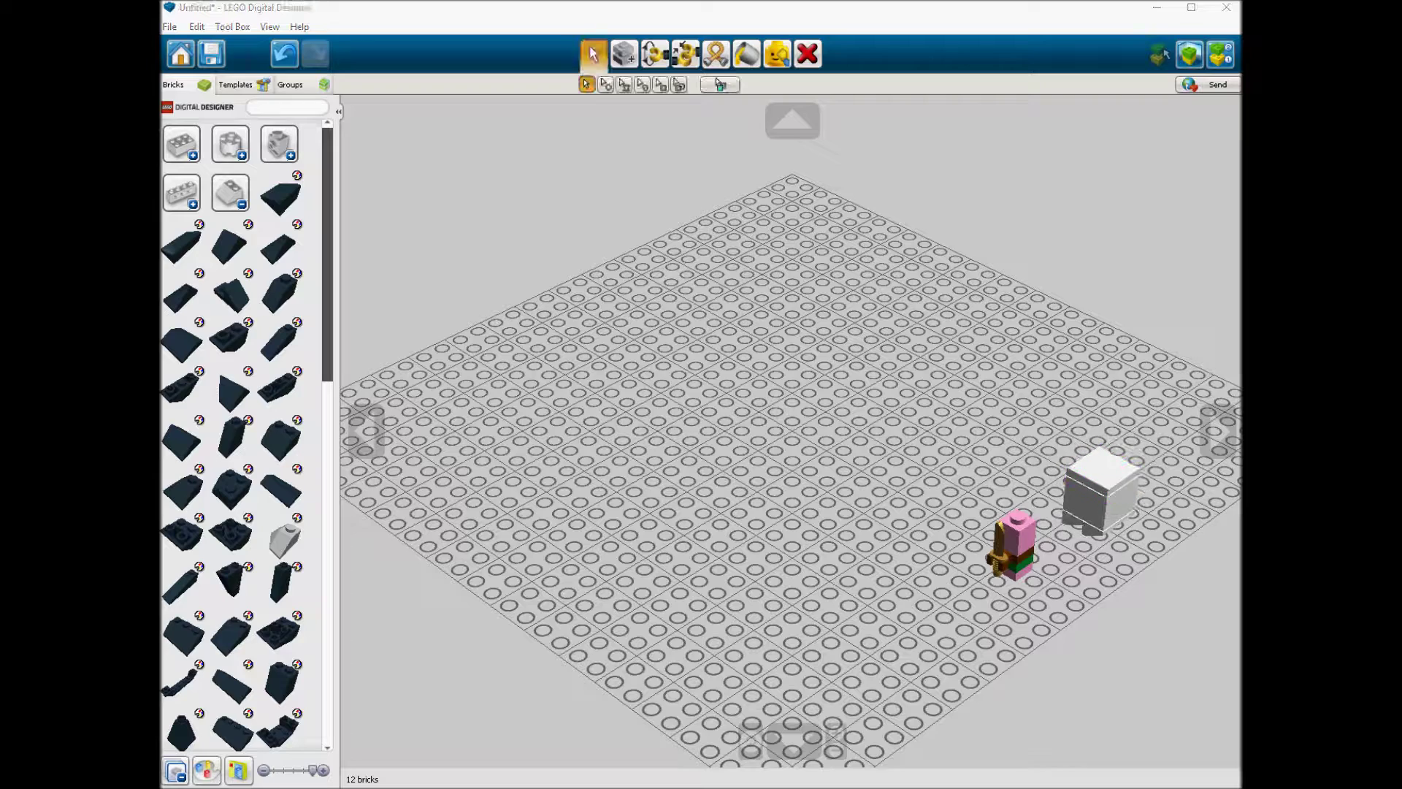
# Step: Duplicate the whole white block behind the original on the baseplate
pyautogui.moveTo(1049, 400); pyautogui.dragTo(1177, 567)
pyautogui.hotkey('ctrl', 'c')
pyautogui.hotkey('ctrl', 'v')
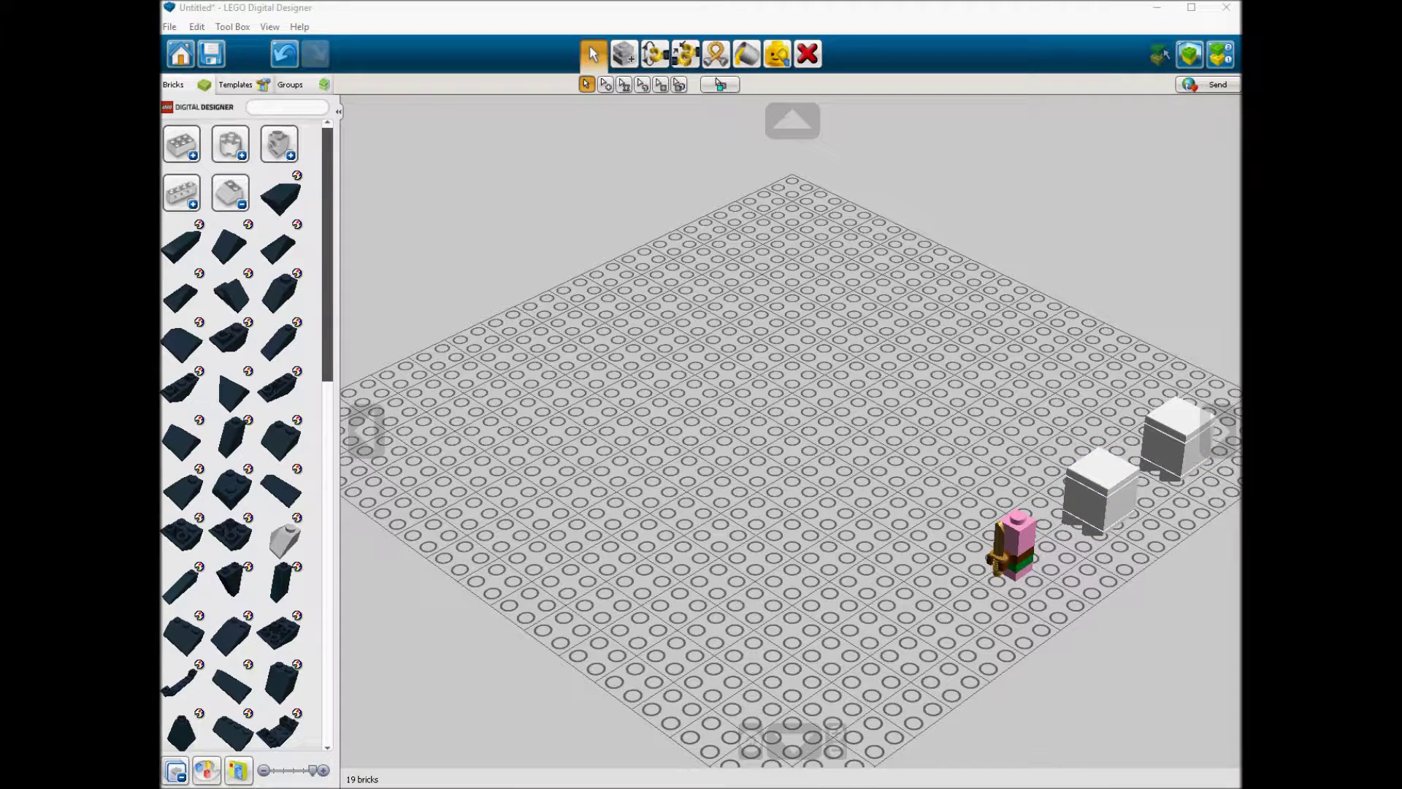
# Step: Stack two black 1x3 plates on the baseplate in front of the pink figure
pyautogui.click(231, 194)
pyautogui.click(231, 241)
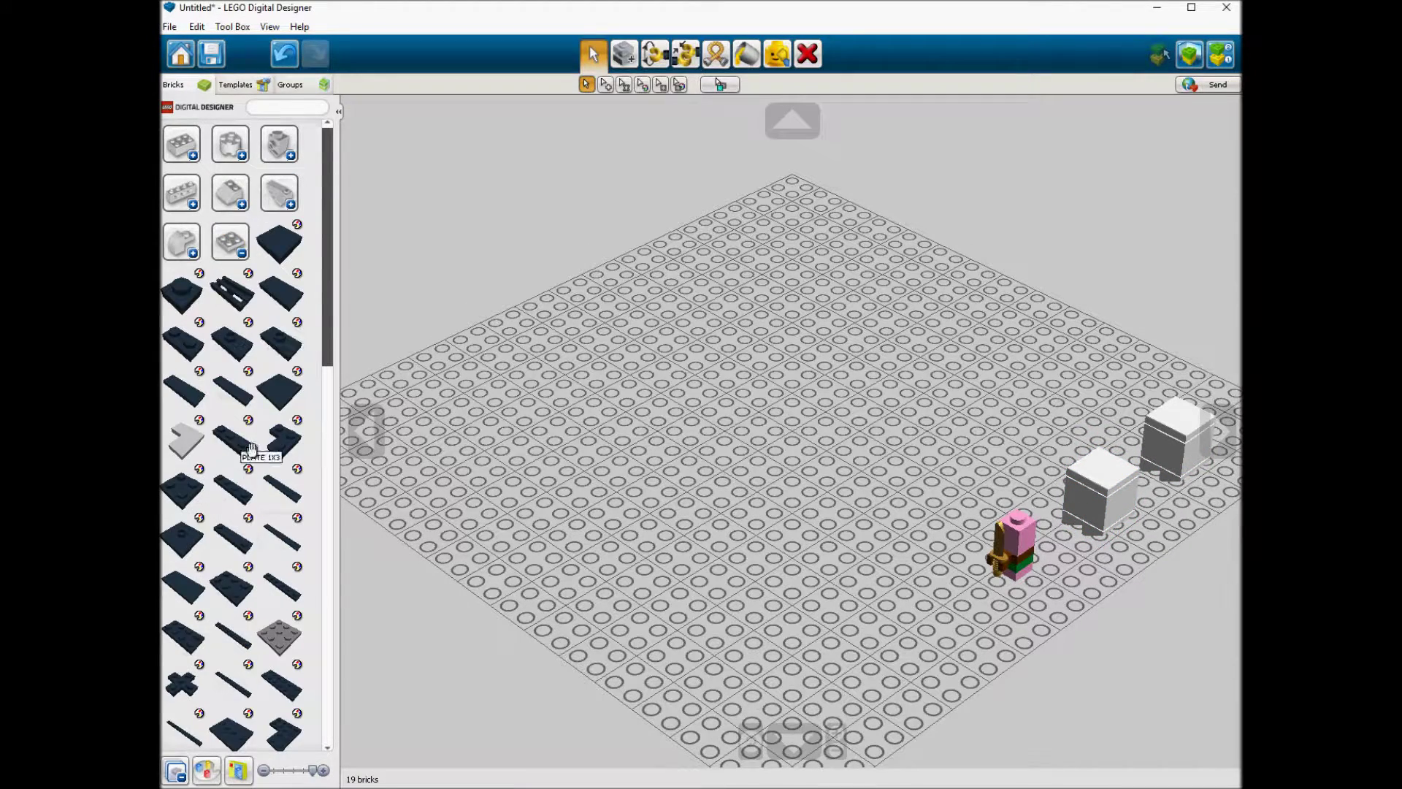
pyautogui.click(241, 442)
pyautogui.click(931, 643)
pyautogui.hotkey('ctrl', 'c')
pyautogui.hotkey('ctrl', 'v')
pyautogui.click(932, 640)
# Step: Place a black 1x1 brick on each end of the stacked 1x3 plates
pyautogui.click(231, 242)
pyautogui.click(177, 144)
pyautogui.click(233, 147)
pyautogui.click(925, 611)
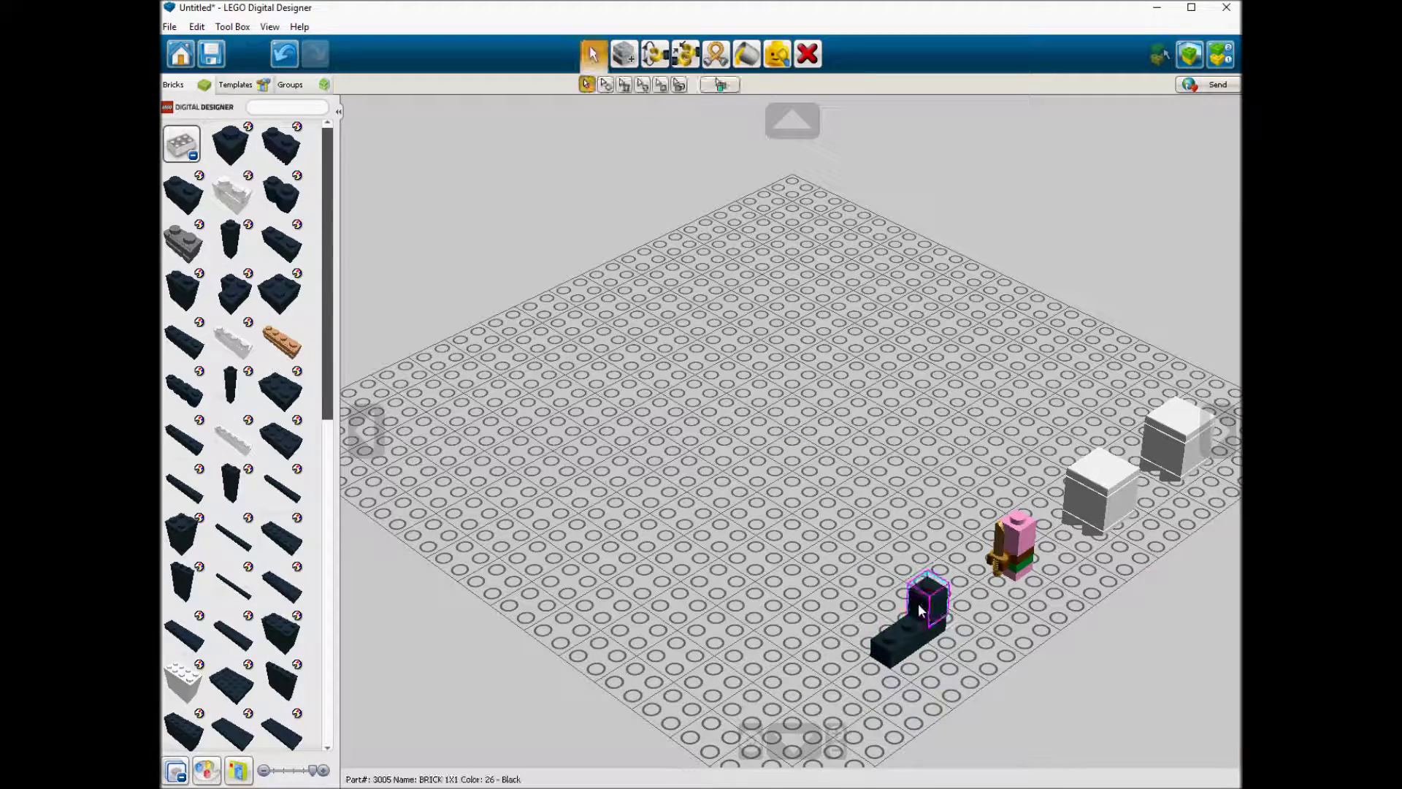
pyautogui.hotkey('ctrl', 'c')
pyautogui.hotkey('ctrl', 'v')
pyautogui.click(903, 641)
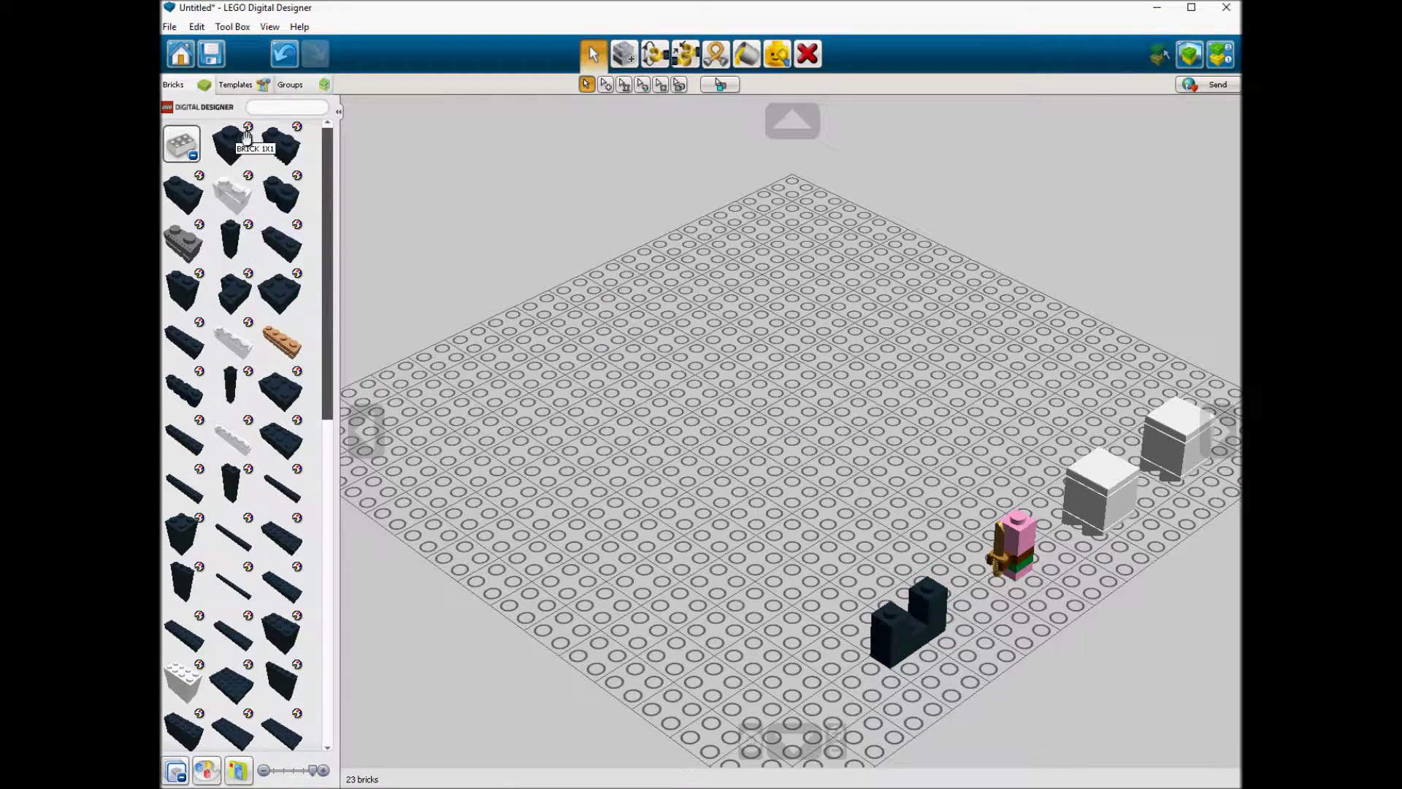
# Step: Fill the gap between the black 1x1 bricks with transparent purple pieces and raise both sides with copied 1x1 bricks
pyautogui.click(292, 398)
pyautogui.click(918, 629)
pyautogui.click(916, 628)
pyautogui.click(941, 612)
pyautogui.hotkey('ctrl', 'c')
pyautogui.hotkey('ctrl', 'v')
pyautogui.click(940, 612)
pyautogui.hotkey('ctrl', 'v')
pyautogui.click(904, 622)
pyautogui.click(926, 607)
# Step: Close the top of the portal frame with two stacked copies of the black 1x3 plate
pyautogui.click(929, 638)
pyautogui.hotkey('ctrl', 'c')
pyautogui.hotkey('ctrl', 'v')
pyautogui.click(915, 584)
pyautogui.hotkey('ctrl', 'v')
pyautogui.click(916, 575)
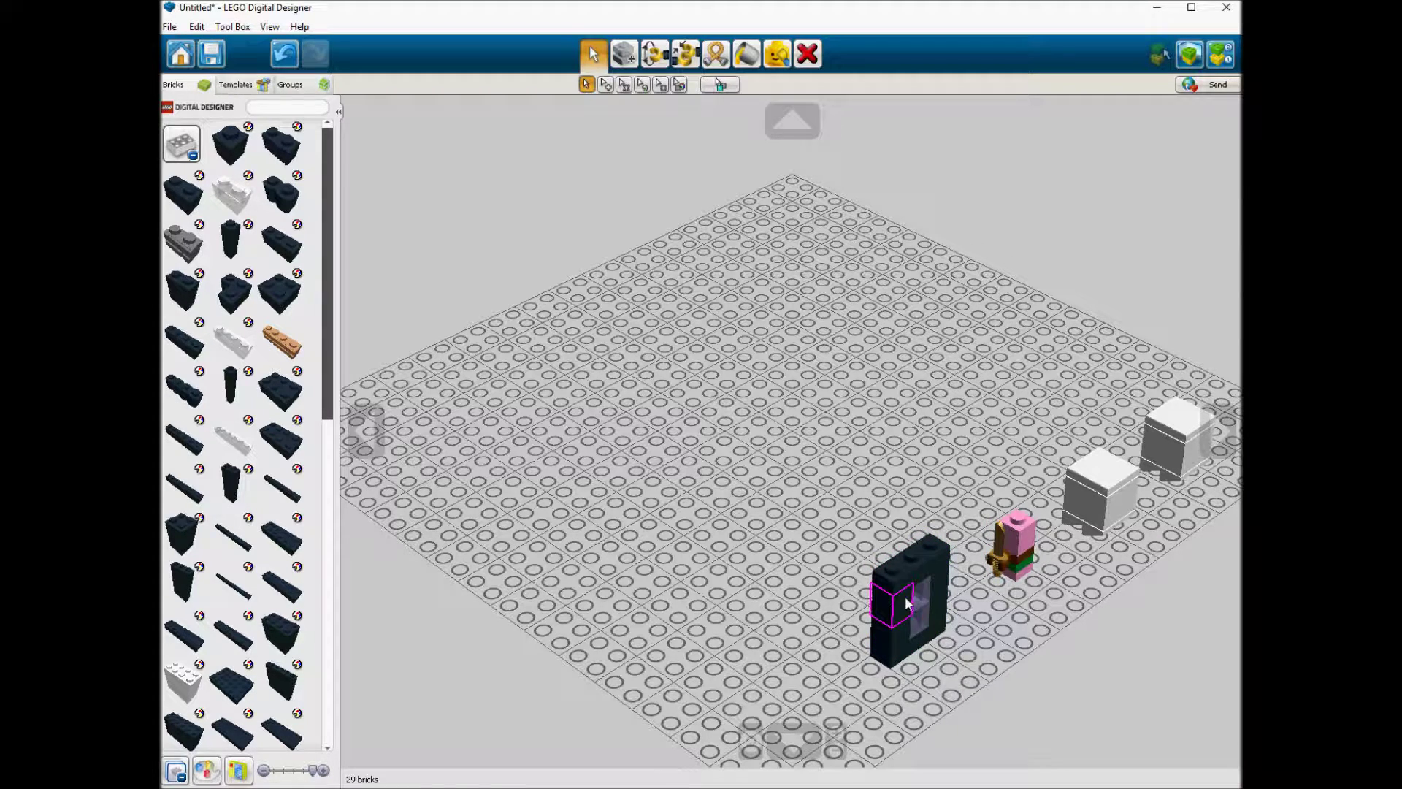
# Step: Place a black 6x6 plate in an empty baseplate area and set black corner bricks on its back and left corners
pyautogui.scroll(-5, 292, 387)
pyautogui.click(288, 599)
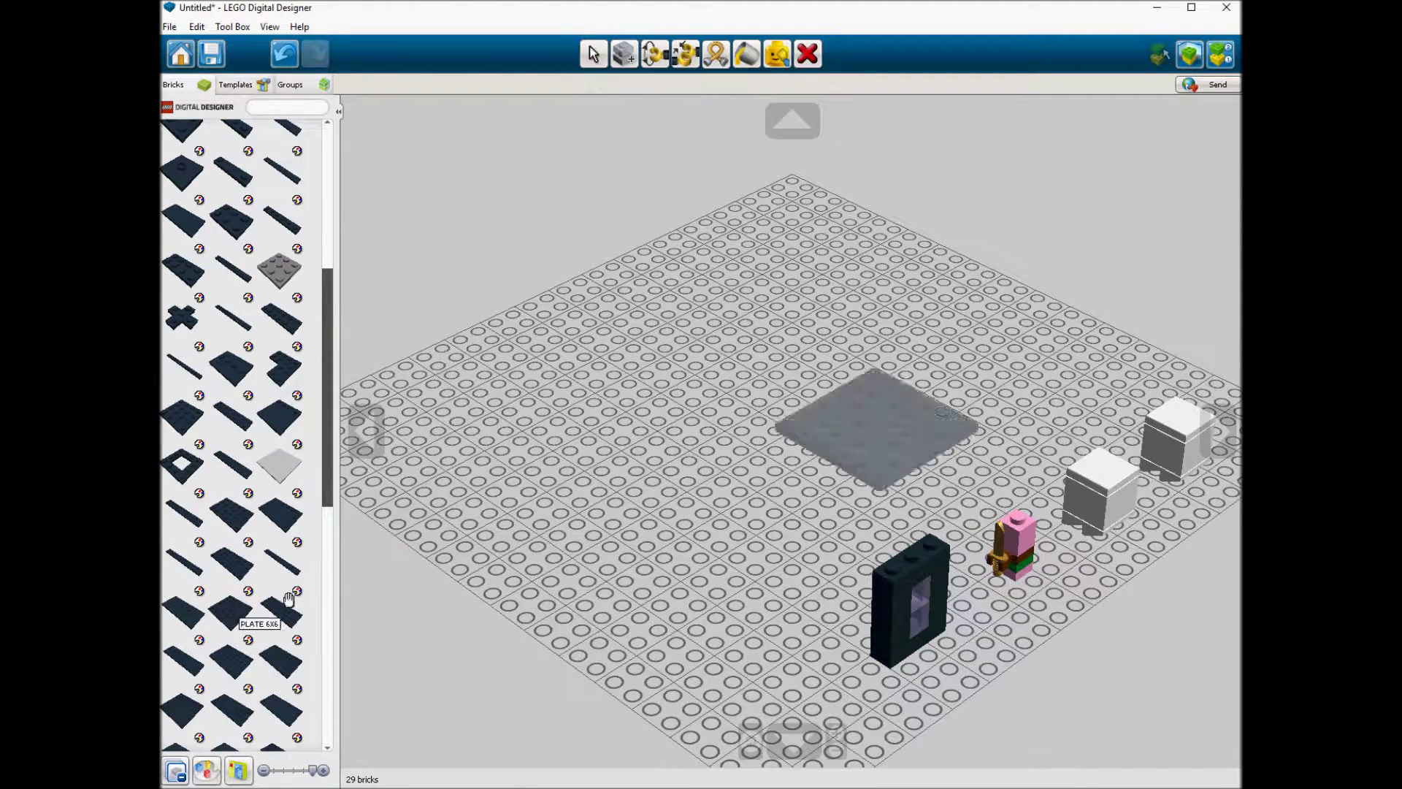
pyautogui.click(646, 442)
pyautogui.scroll(10, 265, 307)
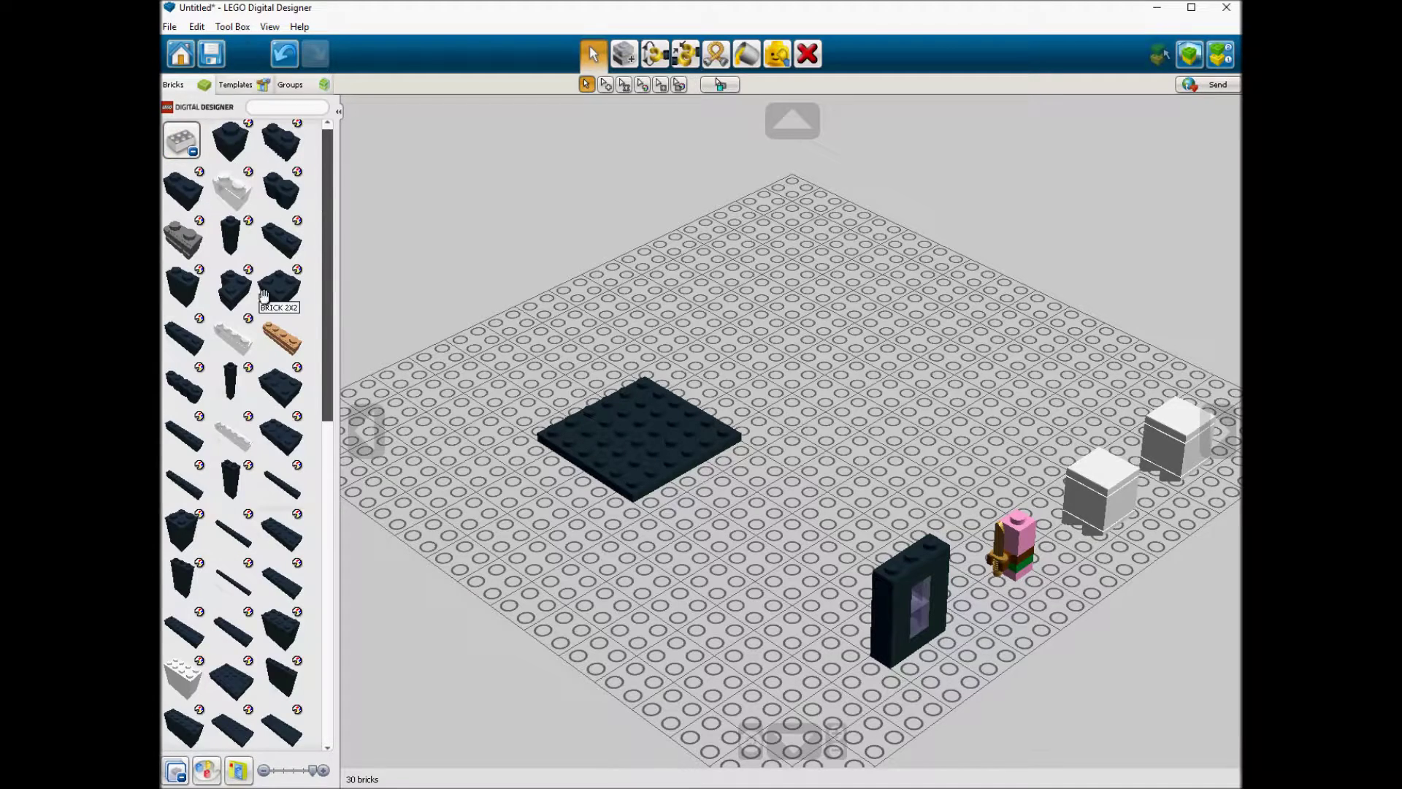
pyautogui.click(264, 295)
pyautogui.click(643, 392)
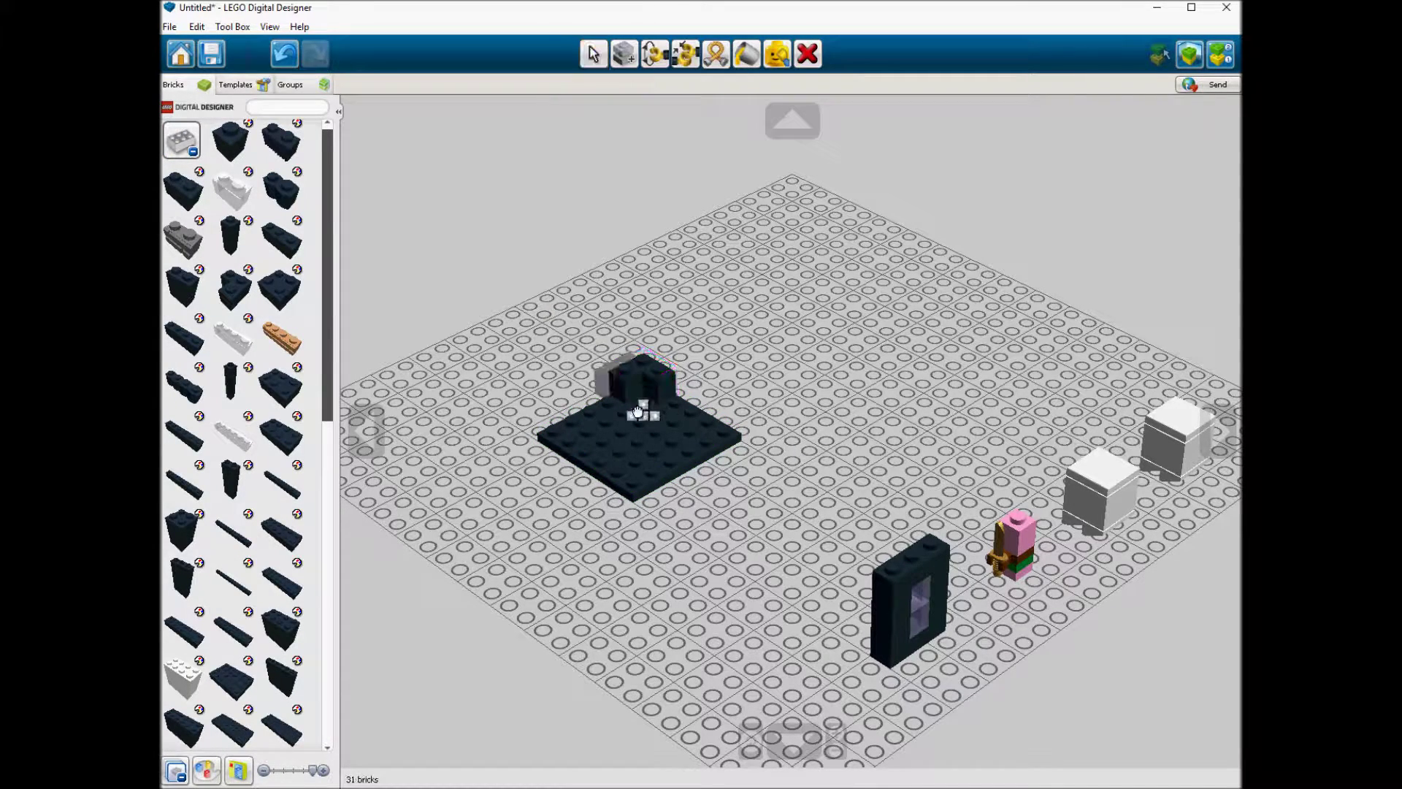
pyautogui.click(588, 449)
# Step: Lay smooth black tiles on the 6x6 plate between the two corner bricks
pyautogui.click(186, 143)
pyautogui.click(231, 237)
pyautogui.click(280, 241)
pyautogui.click(609, 408)
pyautogui.keyDown('alt'); pyautogui.click(608, 416); pyautogui.keyUp('alt')
pyautogui.click(634, 414)
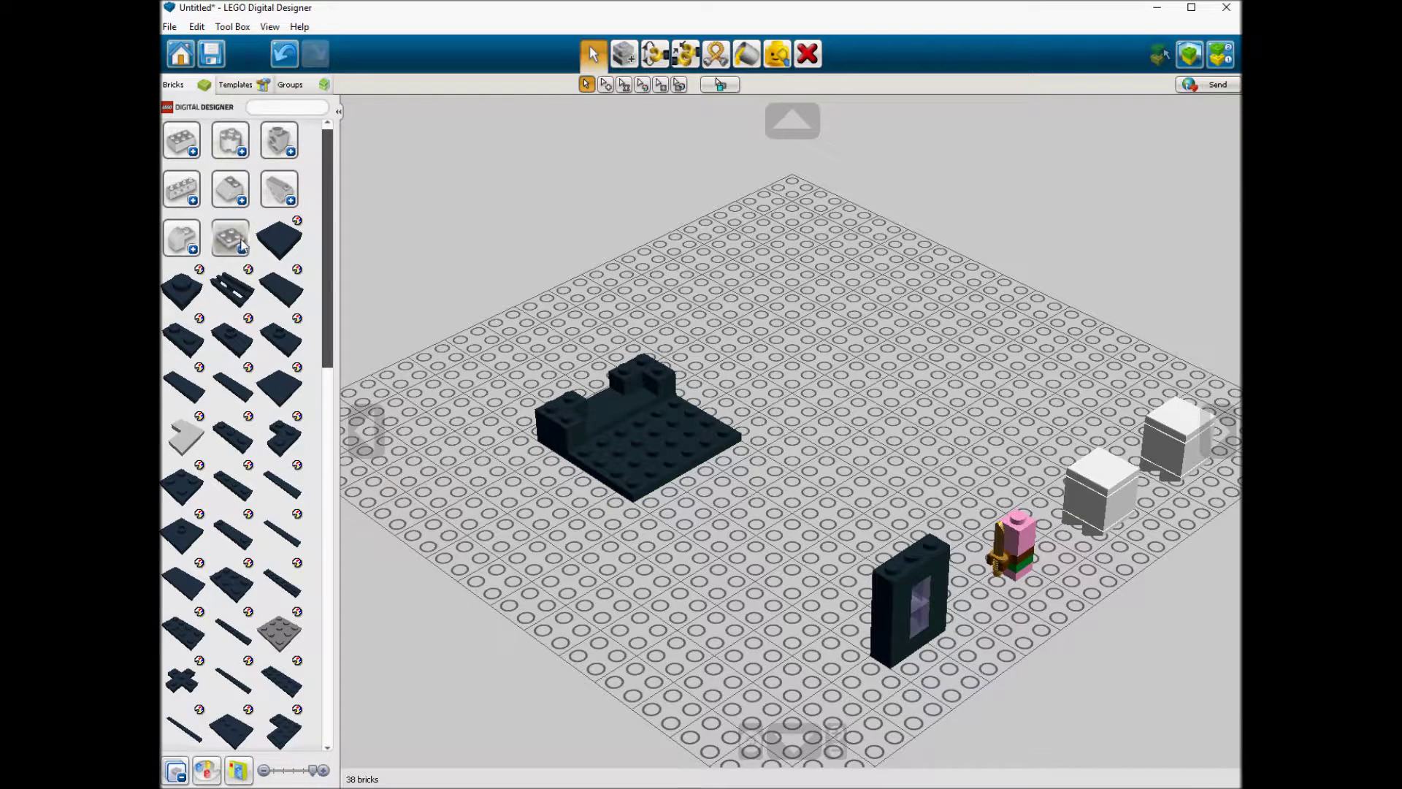
# Step: Complete the 6x6 plate's rear edge with a black 1x2 brick with cross hole and two black 1x1 bricks
pyautogui.click(199, 195)
pyautogui.click(238, 253)
pyautogui.click(688, 407)
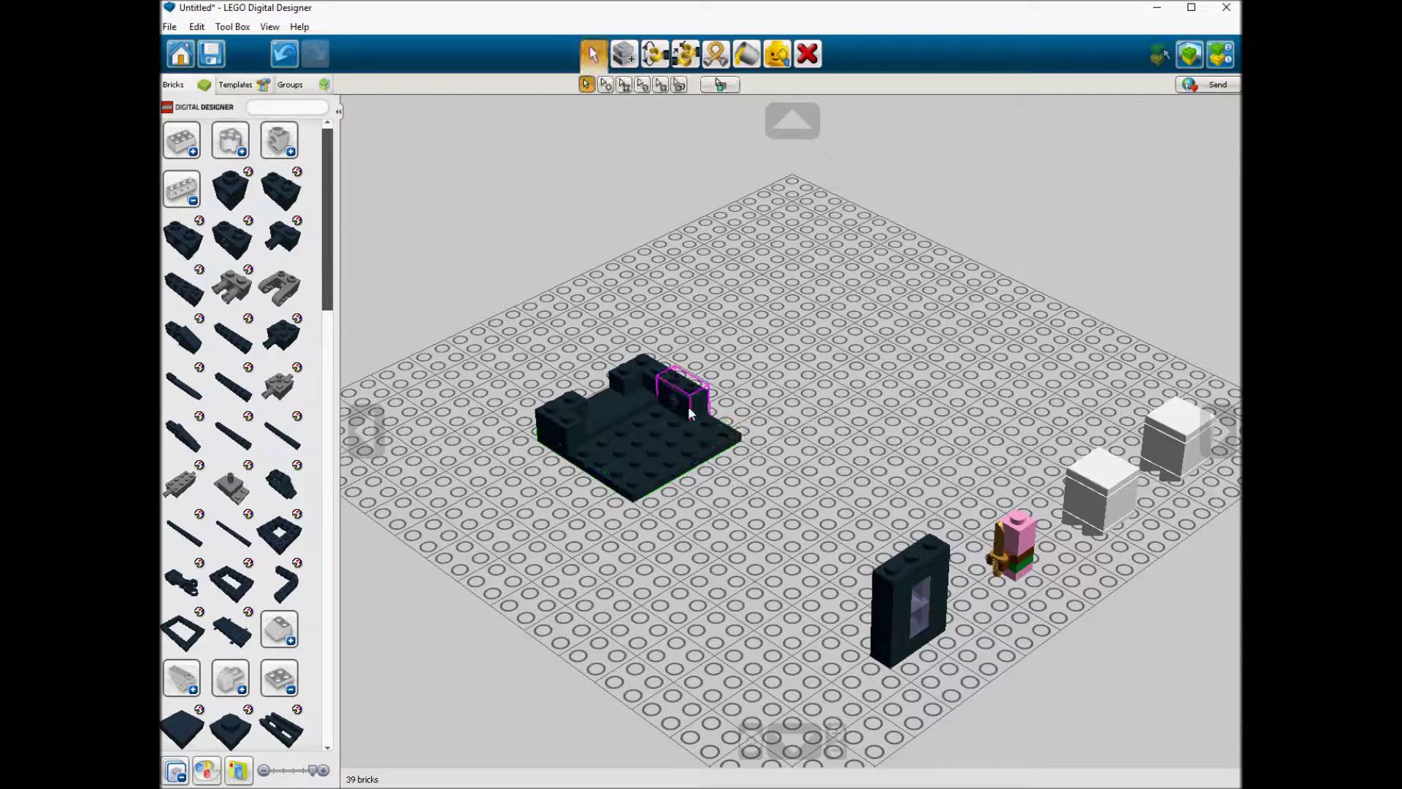
pyautogui.click(187, 145)
pyautogui.click(231, 145)
pyautogui.click(714, 423)
pyautogui.keyDown('alt'); pyautogui.click(713, 422); pyautogui.keyUp('alt')
pyautogui.click(731, 442)
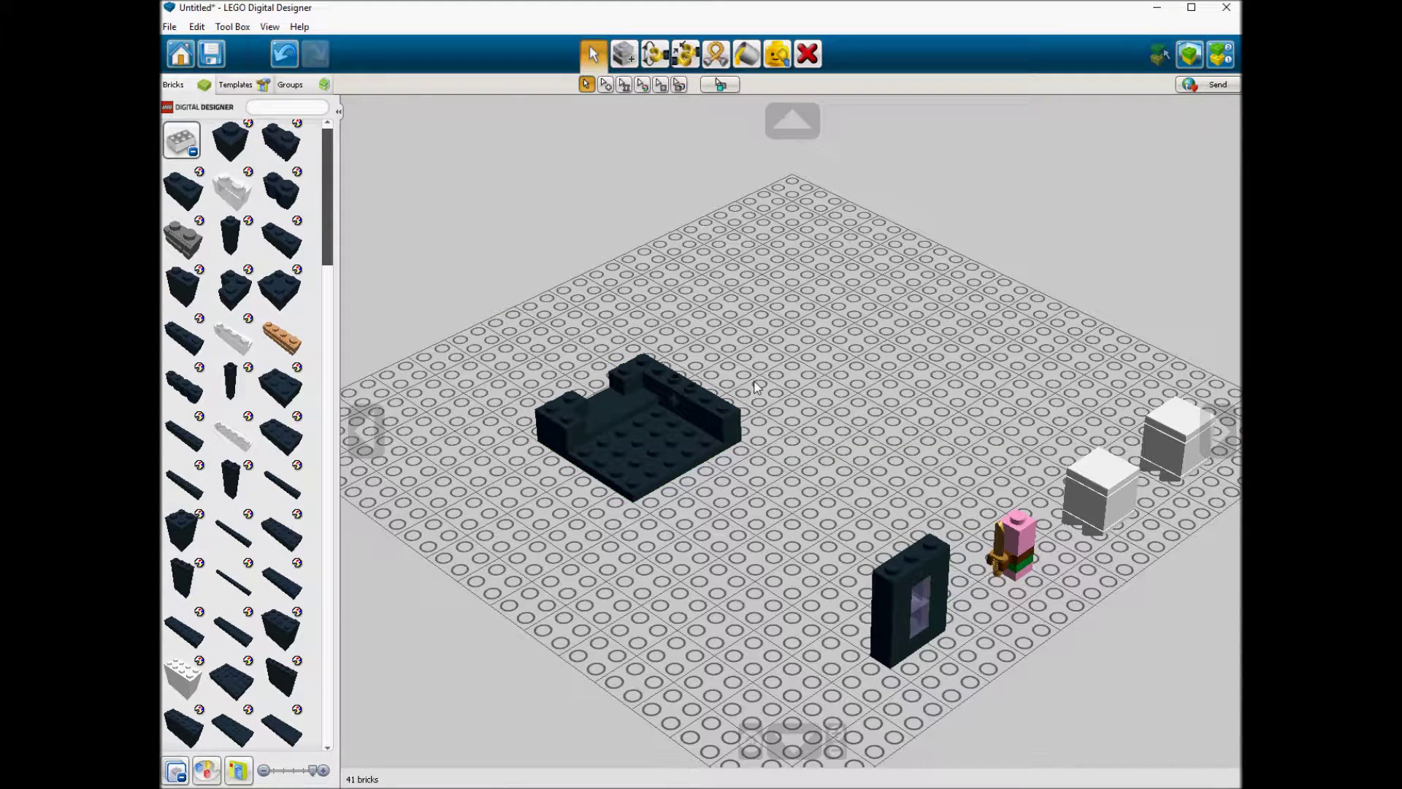
# Step: Cover the floor inside the 6x6 plate with black single-stud plates and a smooth black tile
pyautogui.click(184, 143)
pyautogui.click(184, 191)
pyautogui.click(186, 530)
pyautogui.click(644, 440)
pyautogui.keyDown('alt'); pyautogui.click(646, 442); pyautogui.keyUp('alt')
pyautogui.click(667, 474)
pyautogui.click(288, 294)
pyautogui.click(663, 419)
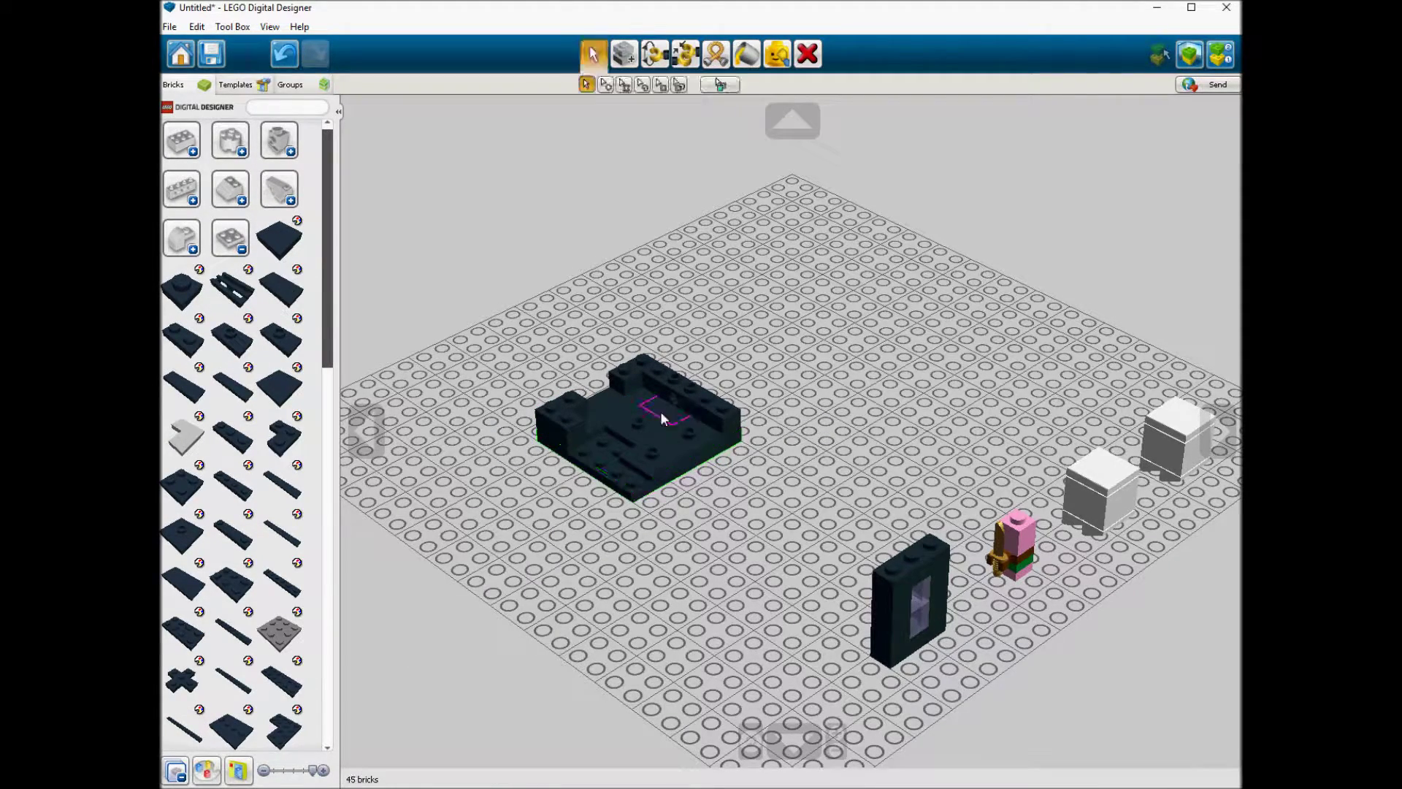
# Step: Stand a black 1x2x1 wall element inside the 6x6 base, next to the left corner brick
pyautogui.click(231, 237)
pyautogui.click(279, 286)
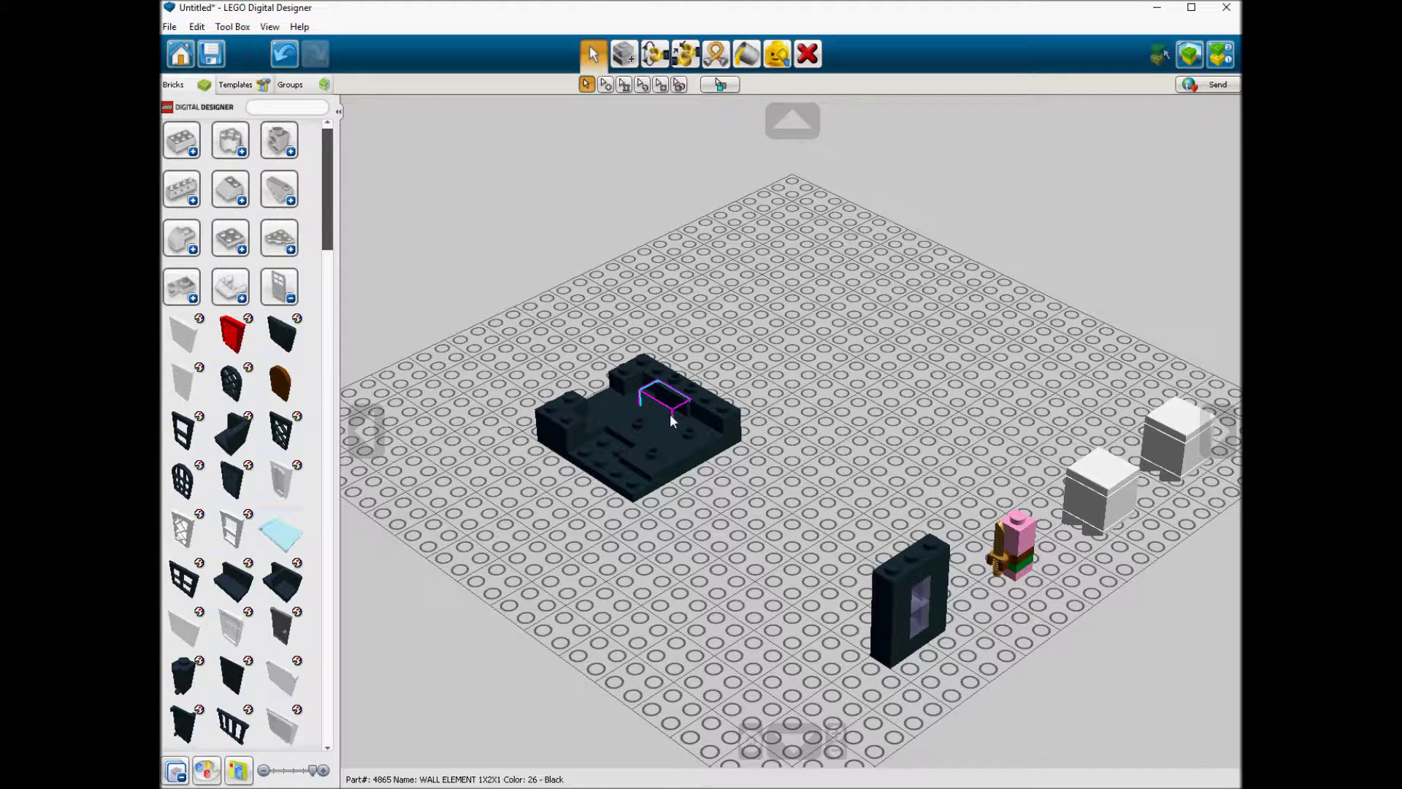
pyautogui.click(630, 440)
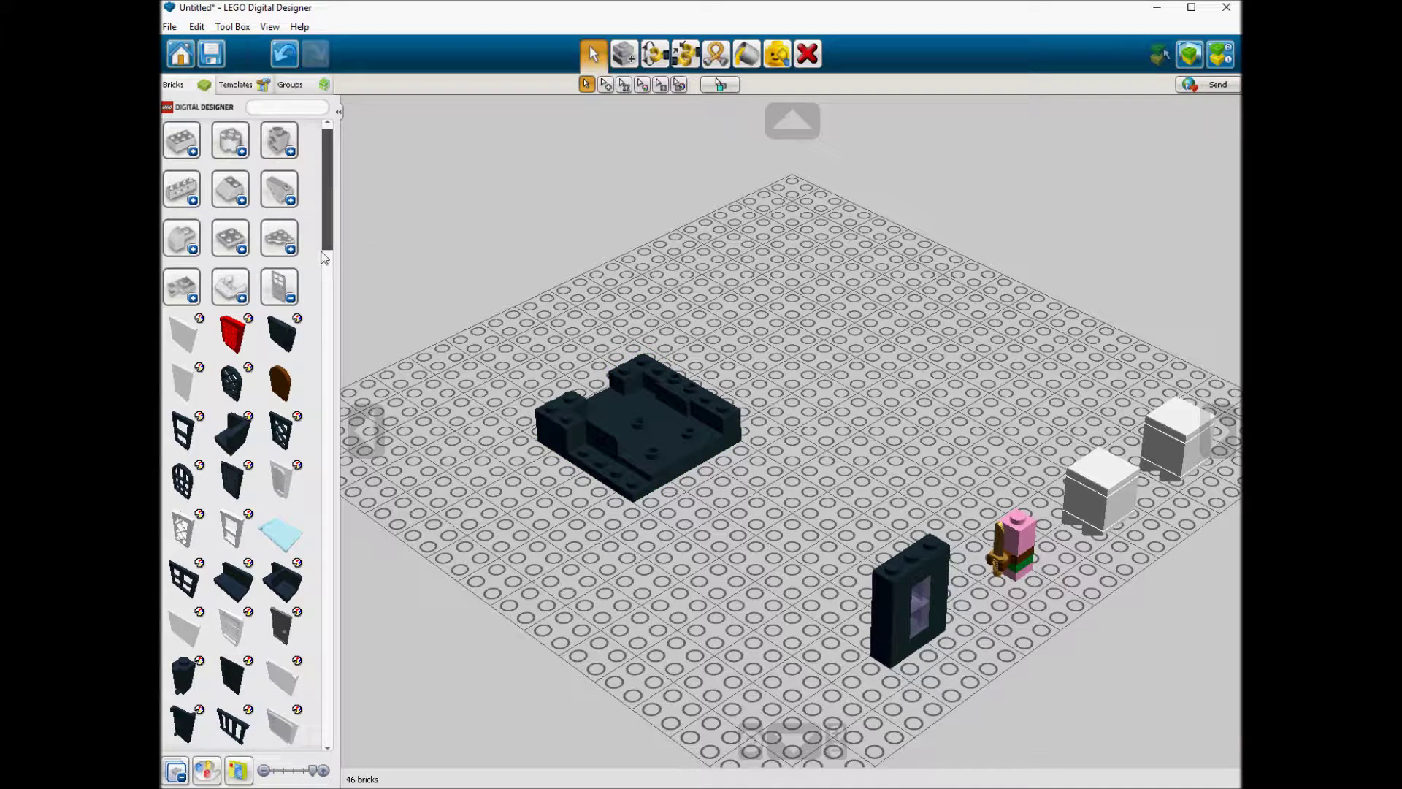
# Step: Combine a black 2x3 plate and a black 1x3 plate into a 3x3 square on the empty baseplate
pyautogui.click(231, 237)
pyautogui.click(279, 241)
pyautogui.click(500, 595)
pyautogui.click(211, 394)
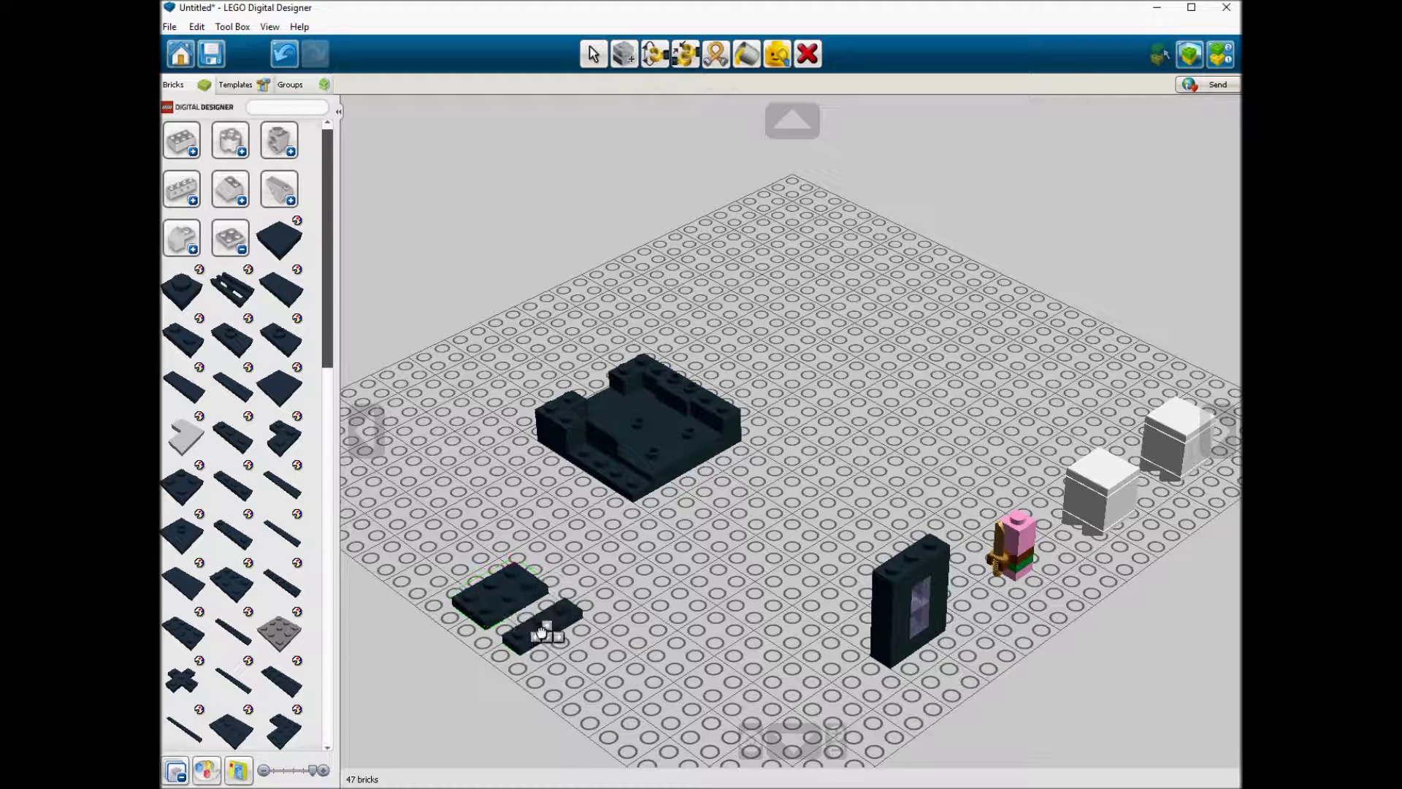
pyautogui.click(539, 625)
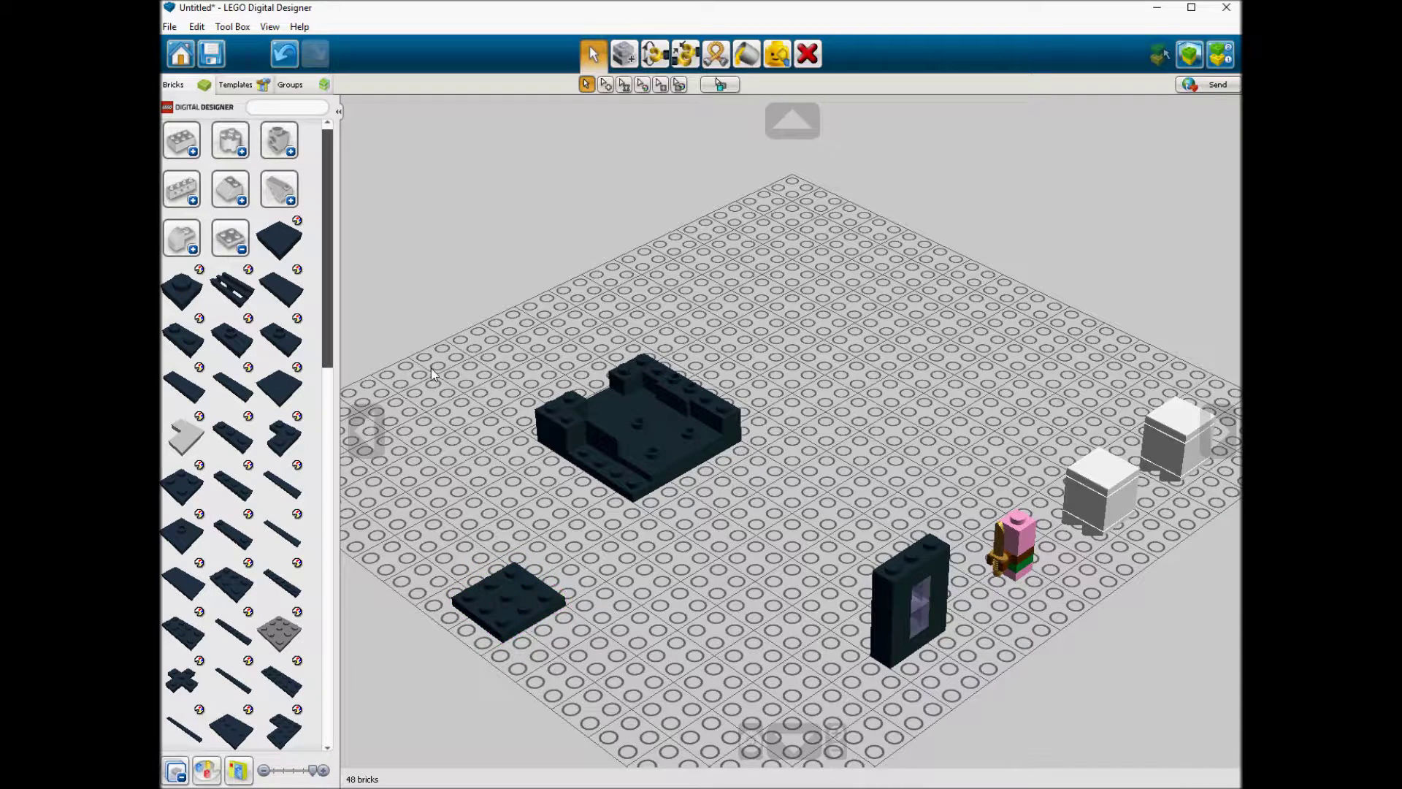
# Step: Add a second layer to the 3x3 square using copies of its 2x3 and 1x3 plates
pyautogui.keyDown('alt'); pyautogui.click(491, 591); pyautogui.keyUp('alt')
pyautogui.click(506, 619)
pyautogui.keyDown('alt'); pyautogui.click(539, 607); pyautogui.keyUp('alt')
pyautogui.click(528, 590)
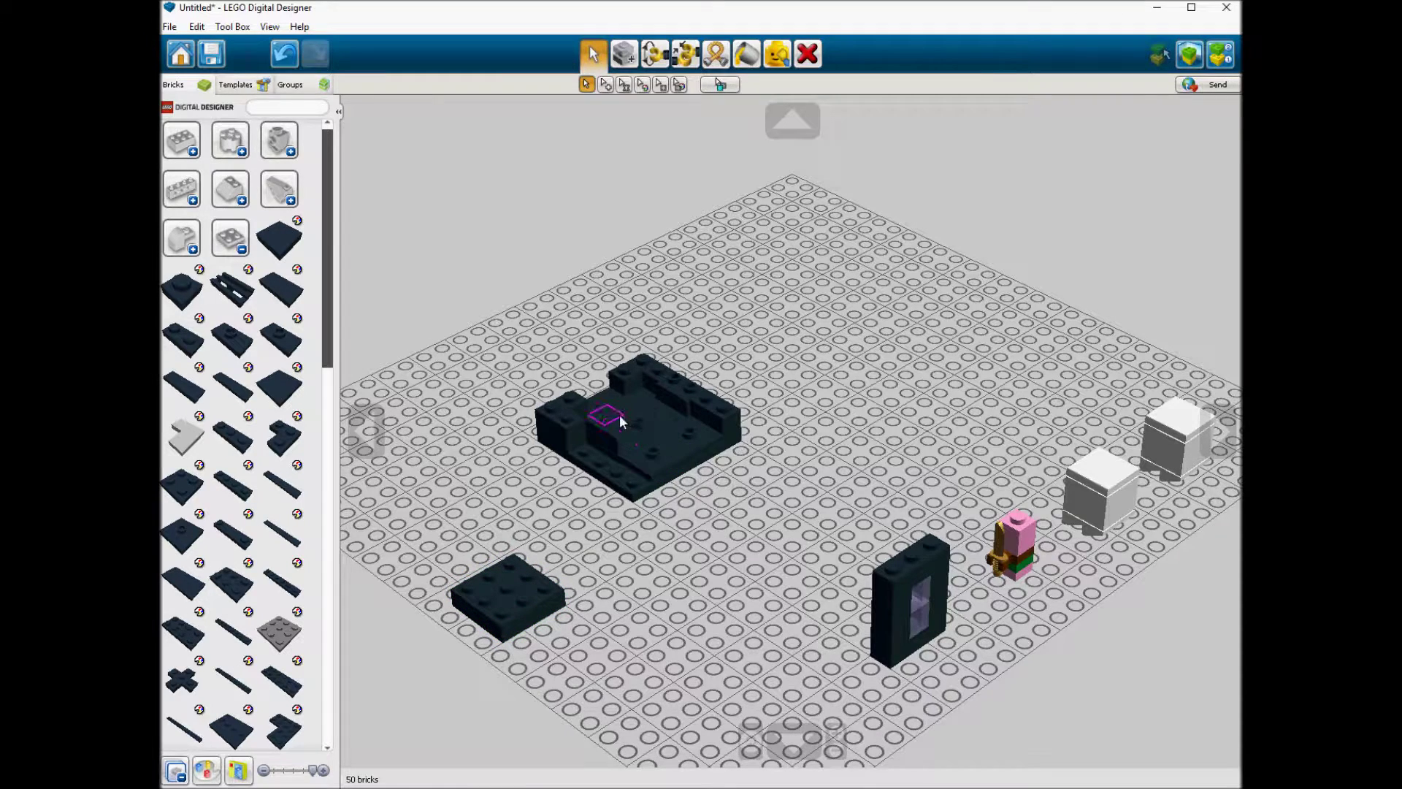
# Step: Cover the top of the 3x3 block with smooth black pieces around an orange centre tile
pyautogui.keyDown('alt'); pyautogui.click(611, 442); pyautogui.keyUp('alt')
pyautogui.click(524, 576)
pyautogui.keyDown('alt'); pyautogui.click(531, 581); pyautogui.keyUp('alt')
pyautogui.click(520, 607)
pyautogui.keyDown('alt'); pyautogui.click(507, 619); pyautogui.keyUp('alt')
pyautogui.click(486, 604)
pyautogui.keyDown('alt'); pyautogui.click(485, 601); pyautogui.keyUp('alt')
pyautogui.click(474, 555)
pyautogui.click(297, 222)
pyautogui.click(475, 290)
pyautogui.click(520, 589)
# Step: Move the finished 3x3 block onto the single-stud plates in the middle of the 6x6 base
pyautogui.moveTo(415, 528); pyautogui.dragTo(578, 685)
pyautogui.moveTo(529, 623); pyautogui.dragTo(665, 442)
pyautogui.click(668, 553)
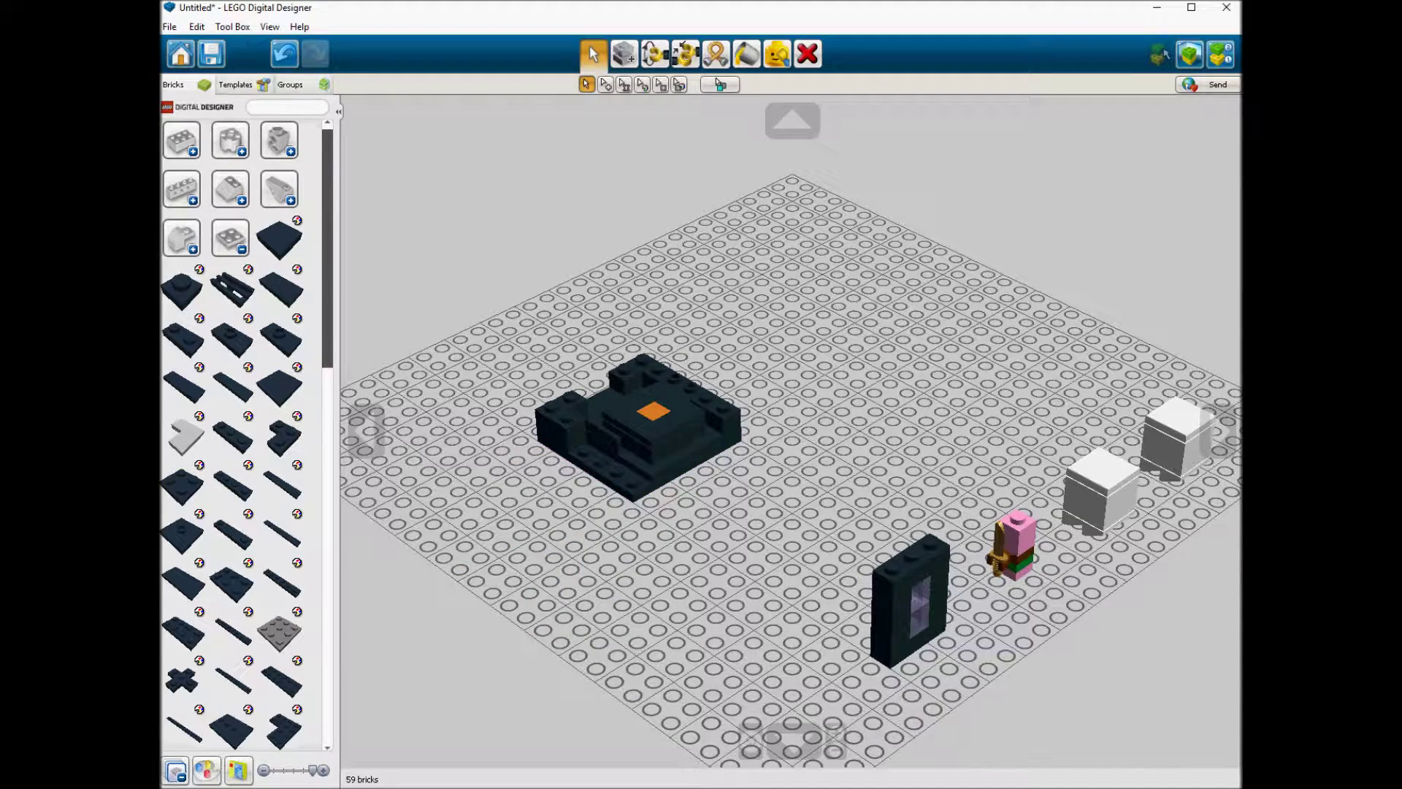
# Step: Fill the base's front-left edge with copies of the rear edge's bricks and insert a black connector peg into the cross hole
pyautogui.click(721, 422)
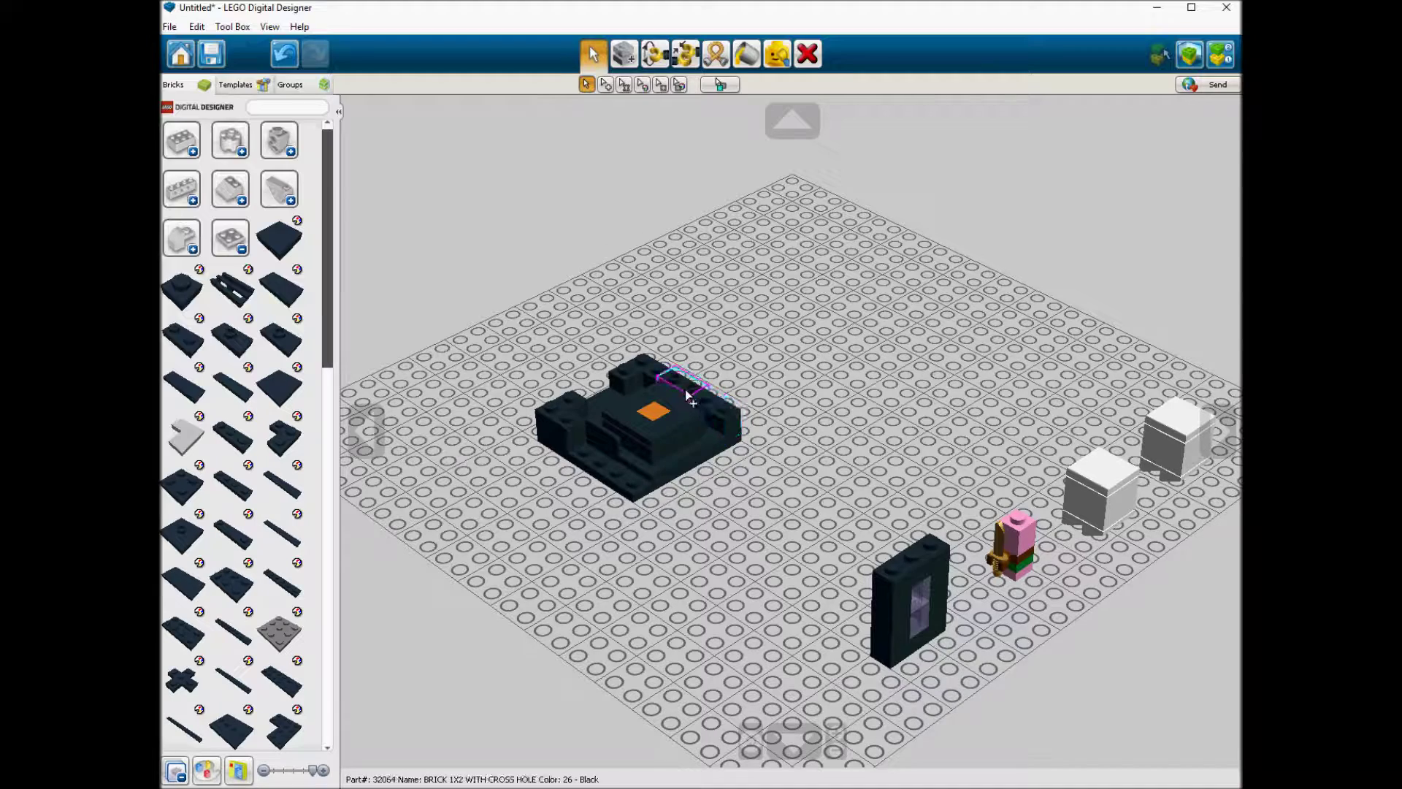
pyautogui.hotkey('ctrl', 'v')
pyautogui.click(617, 479)
pyautogui.click(617, 478)
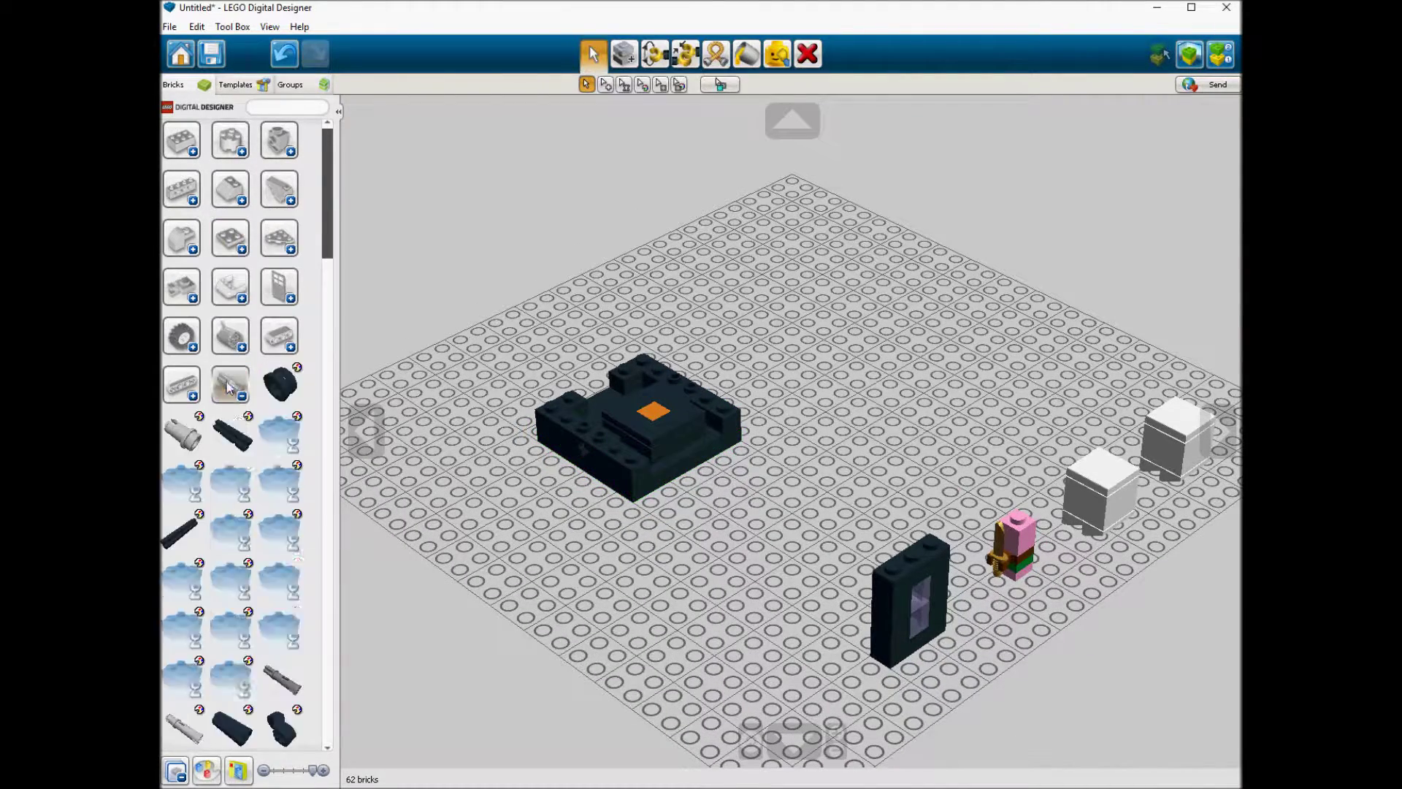
pyautogui.click(597, 474)
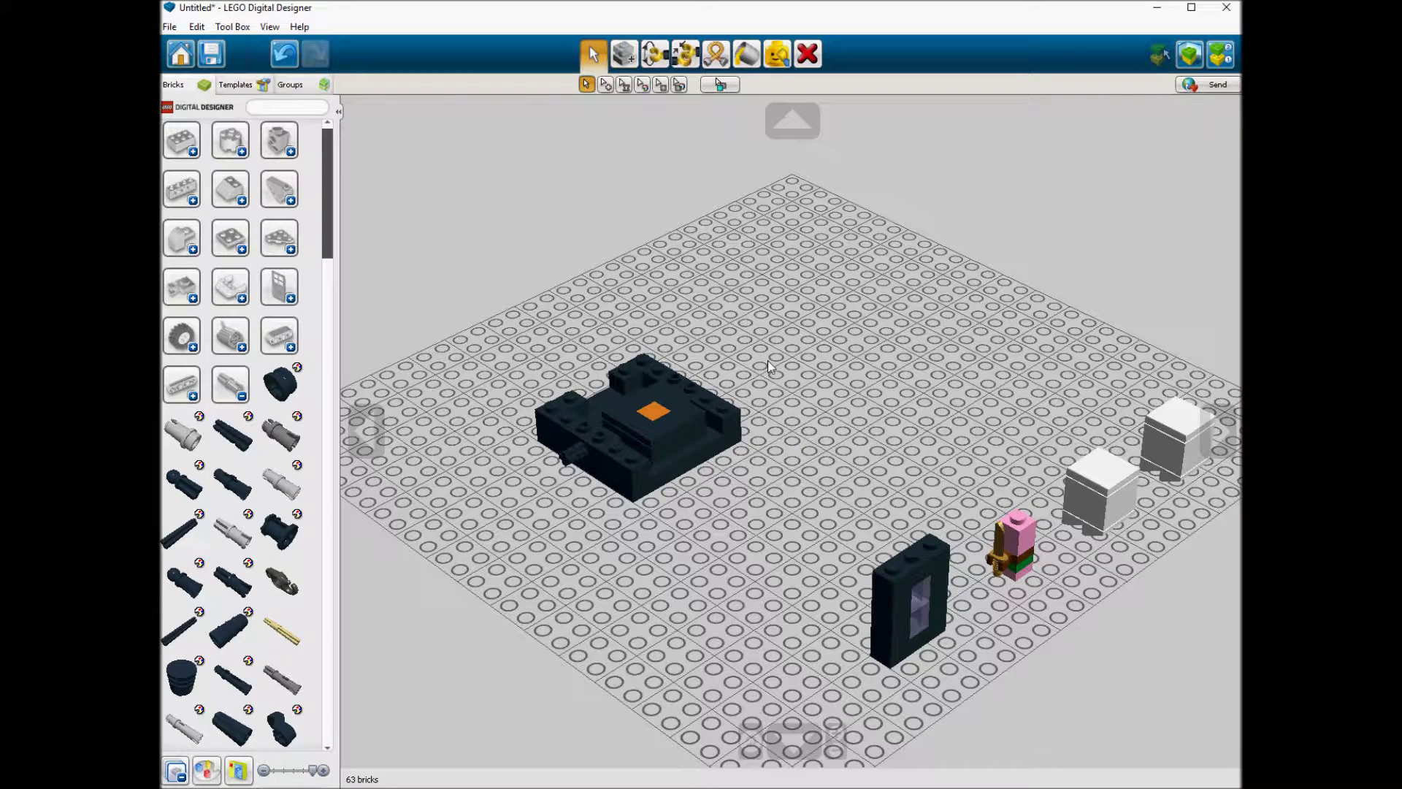
# Step: Stack a long black brick on the rear-right edge and place black 1x1 bricks with horizontal holders on both sides of the left wall's gap
pyautogui.click(187, 149)
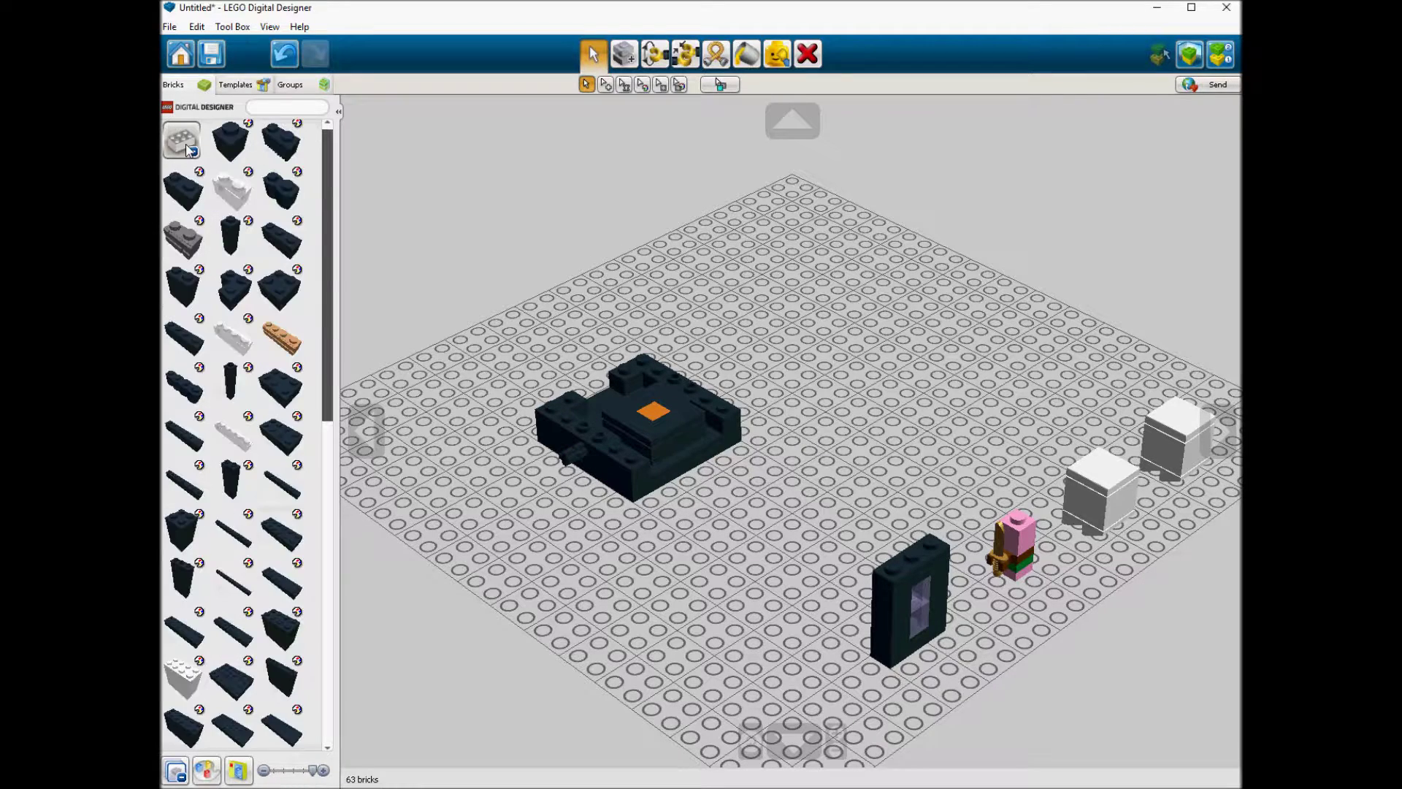
pyautogui.click(187, 442)
pyautogui.click(683, 387)
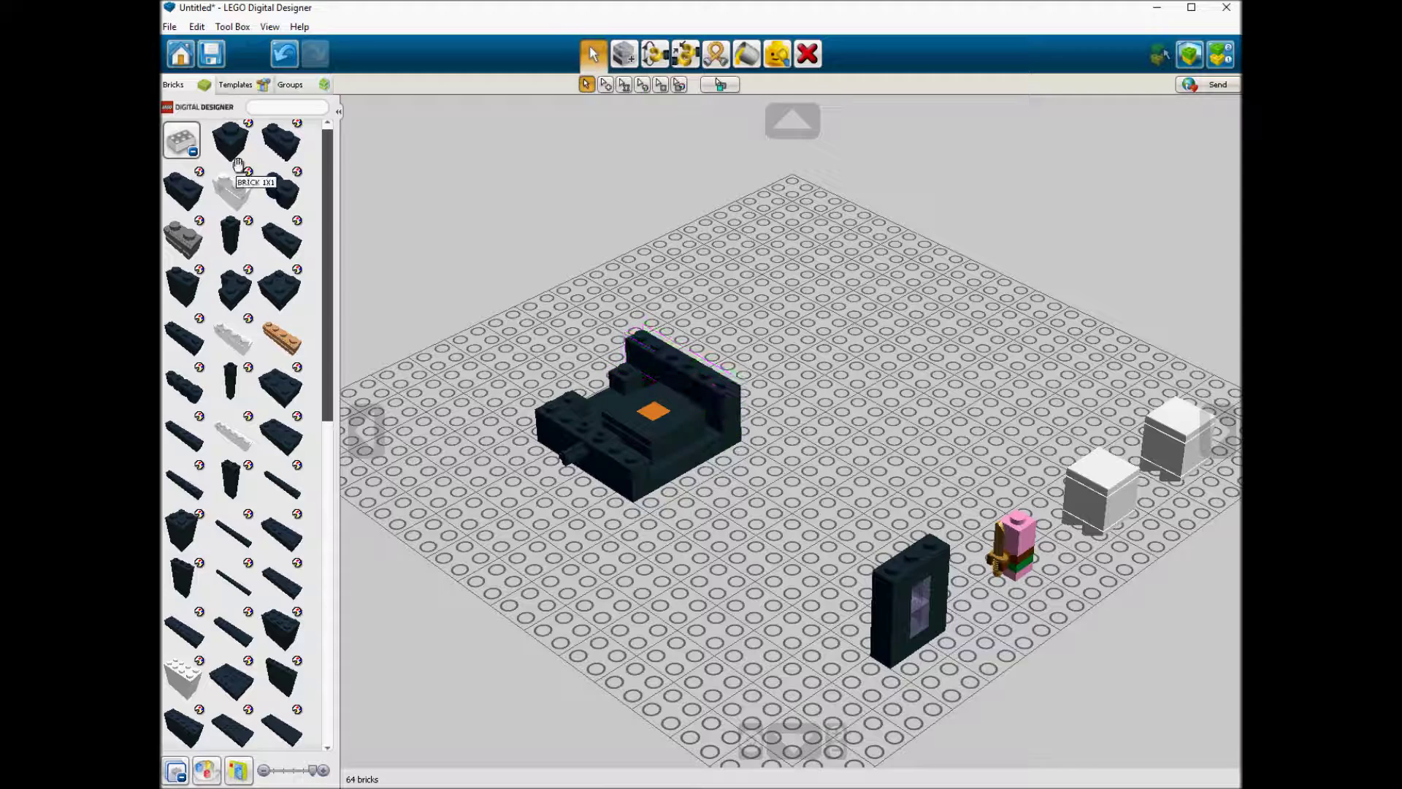
pyautogui.click(279, 141)
pyautogui.click(232, 235)
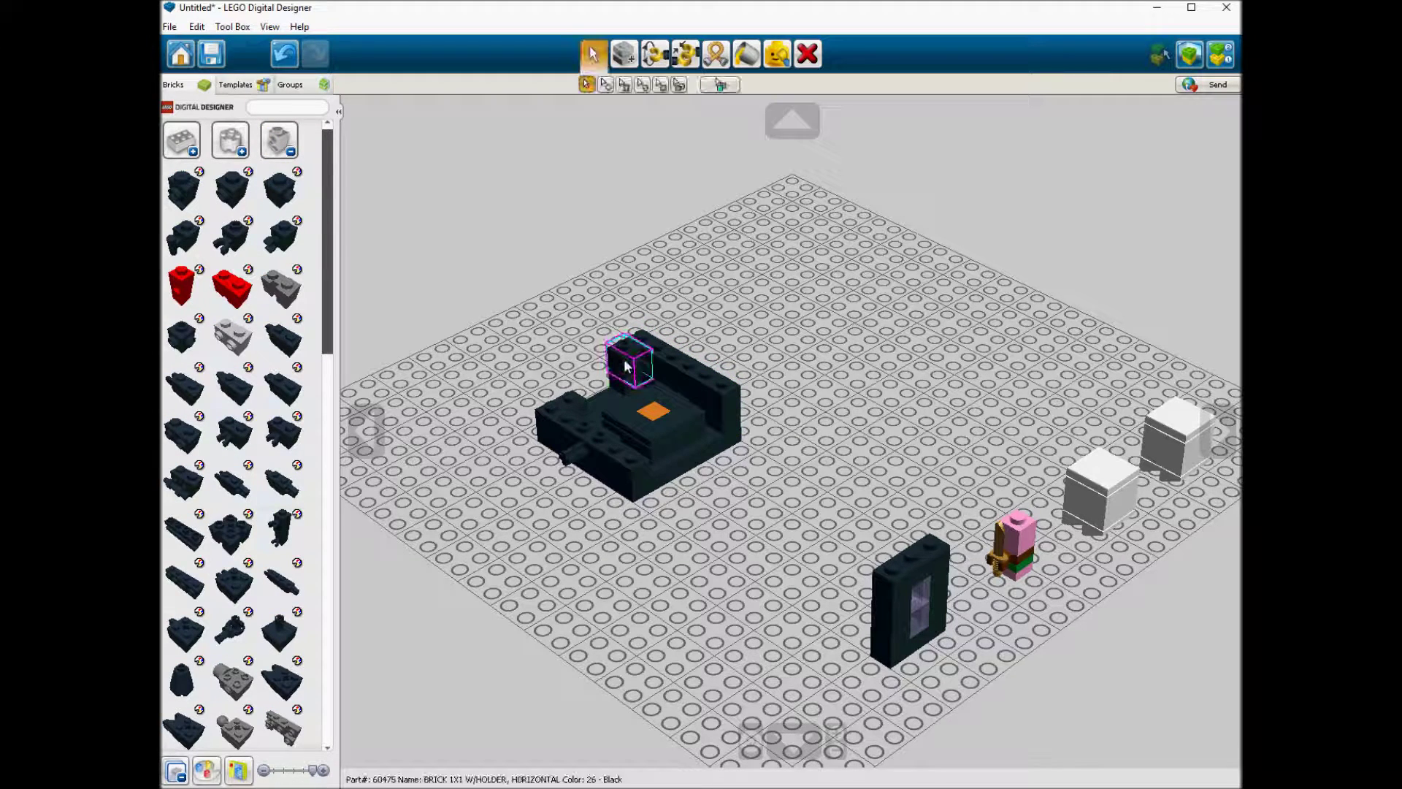
pyautogui.click(575, 397)
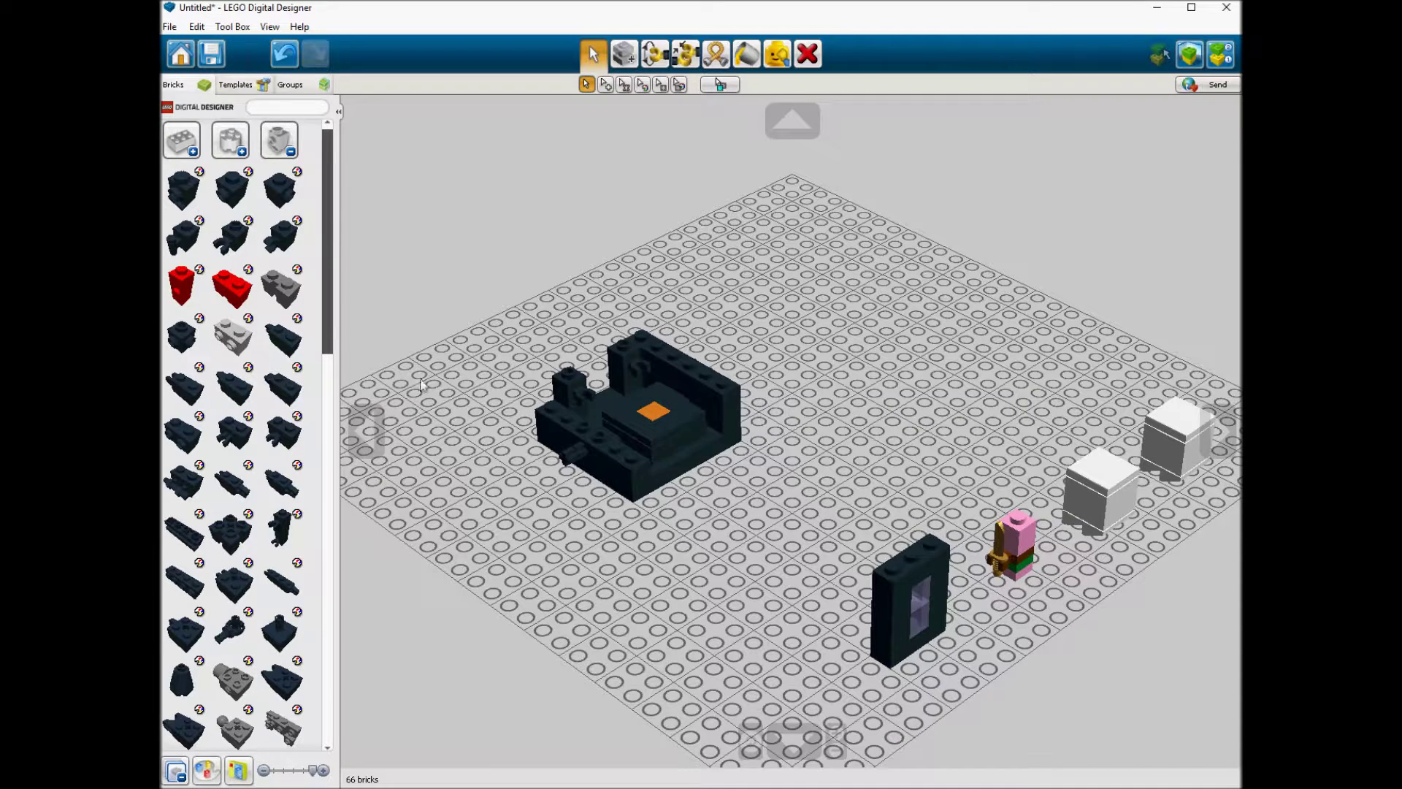
# Step: Add a short black brick on the left corner of the base, beside the front holder brick
pyautogui.click(279, 141)
pyautogui.click(182, 141)
pyautogui.click(280, 239)
pyautogui.click(577, 422)
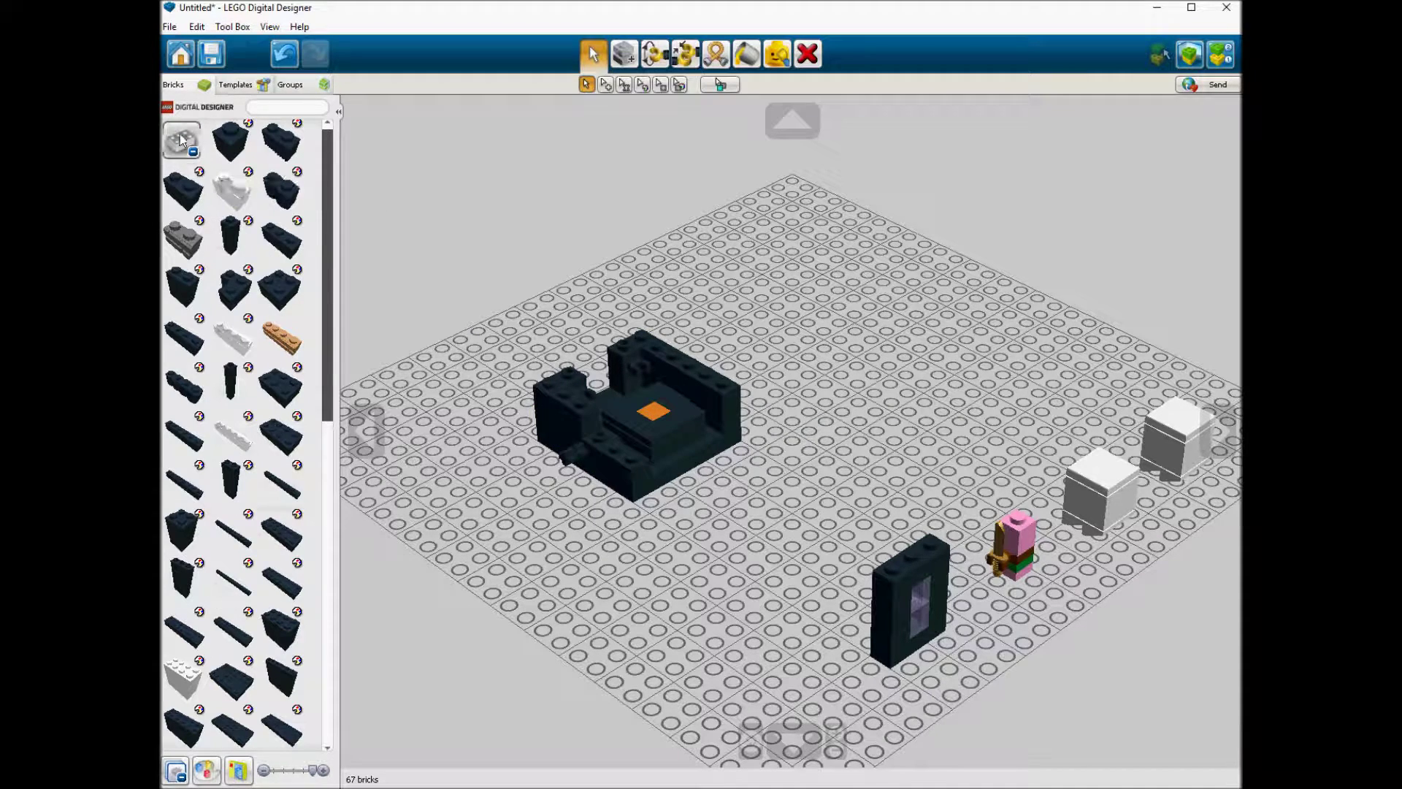
pyautogui.click(182, 139)
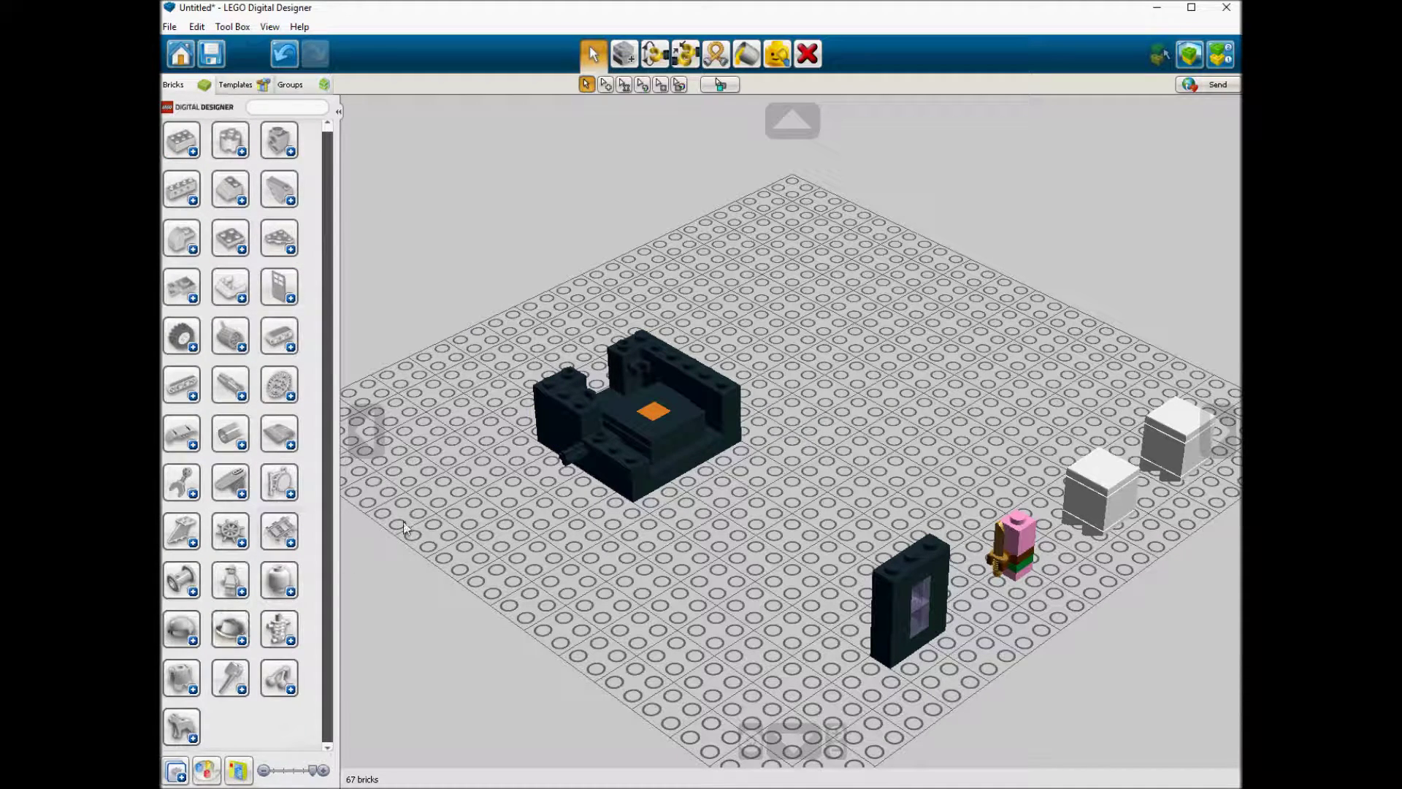
# Step: Attach transparent bright orange feathers to both holder bricks as flames
pyautogui.click(223, 633)
pyautogui.scroll(-3, 292, 511)
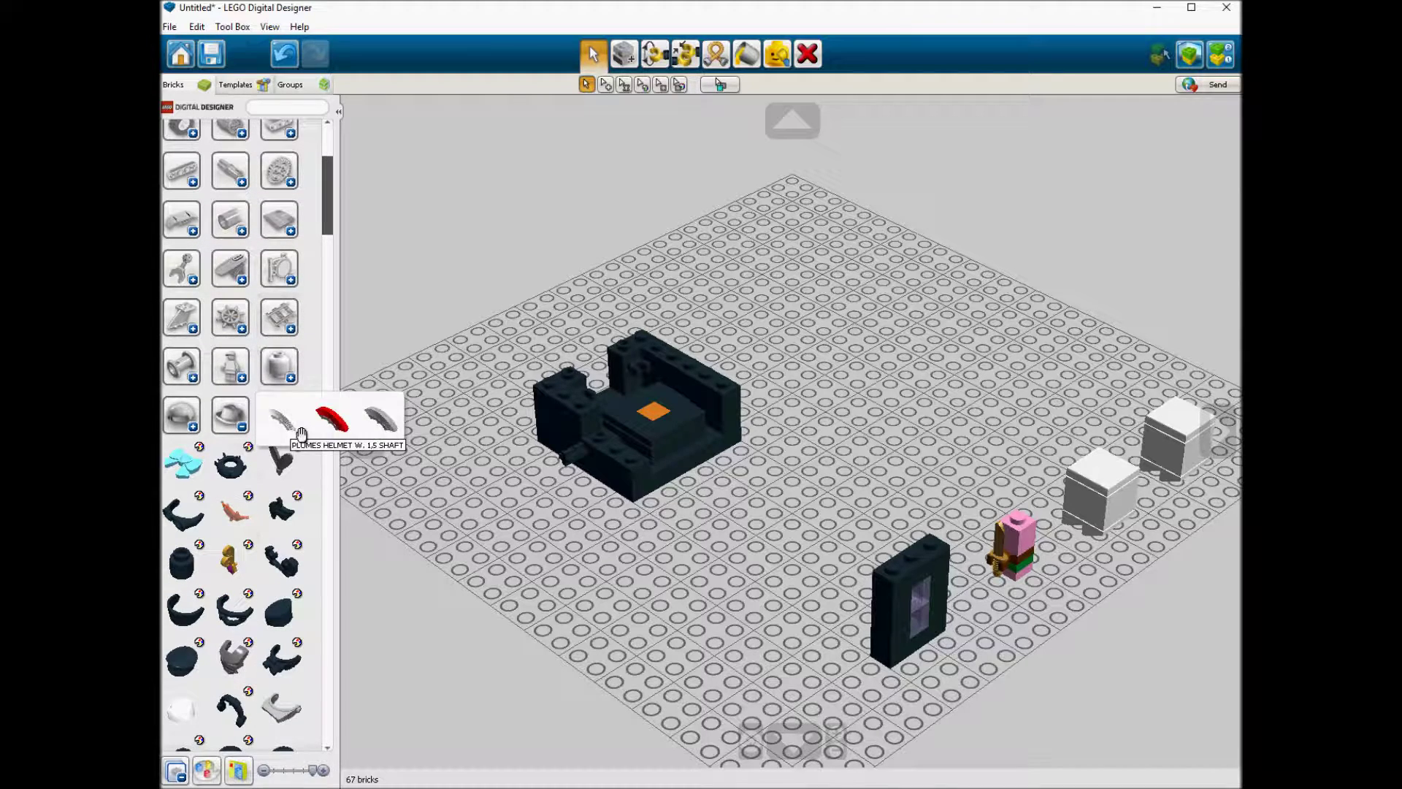
pyautogui.moveTo(282, 482)
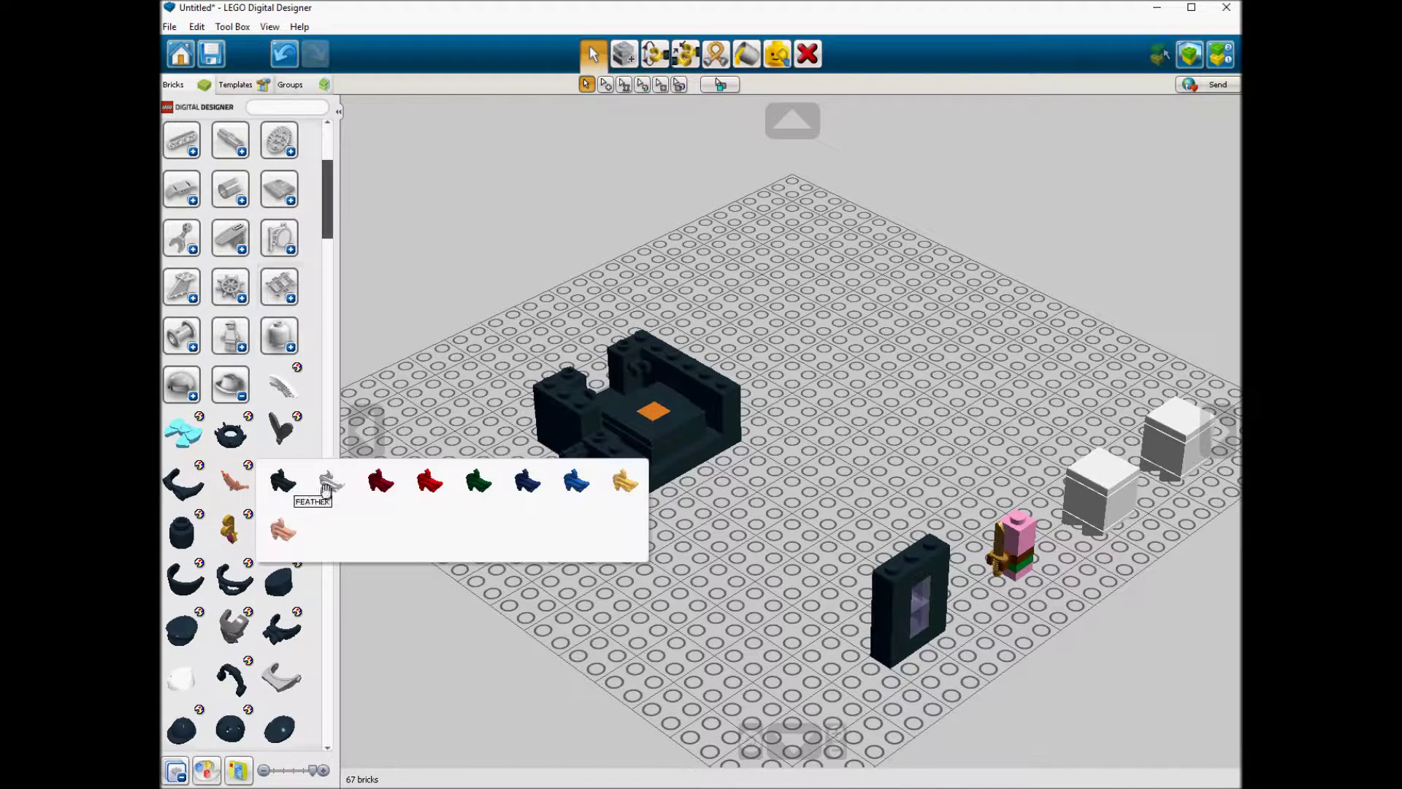
pyautogui.click(306, 542)
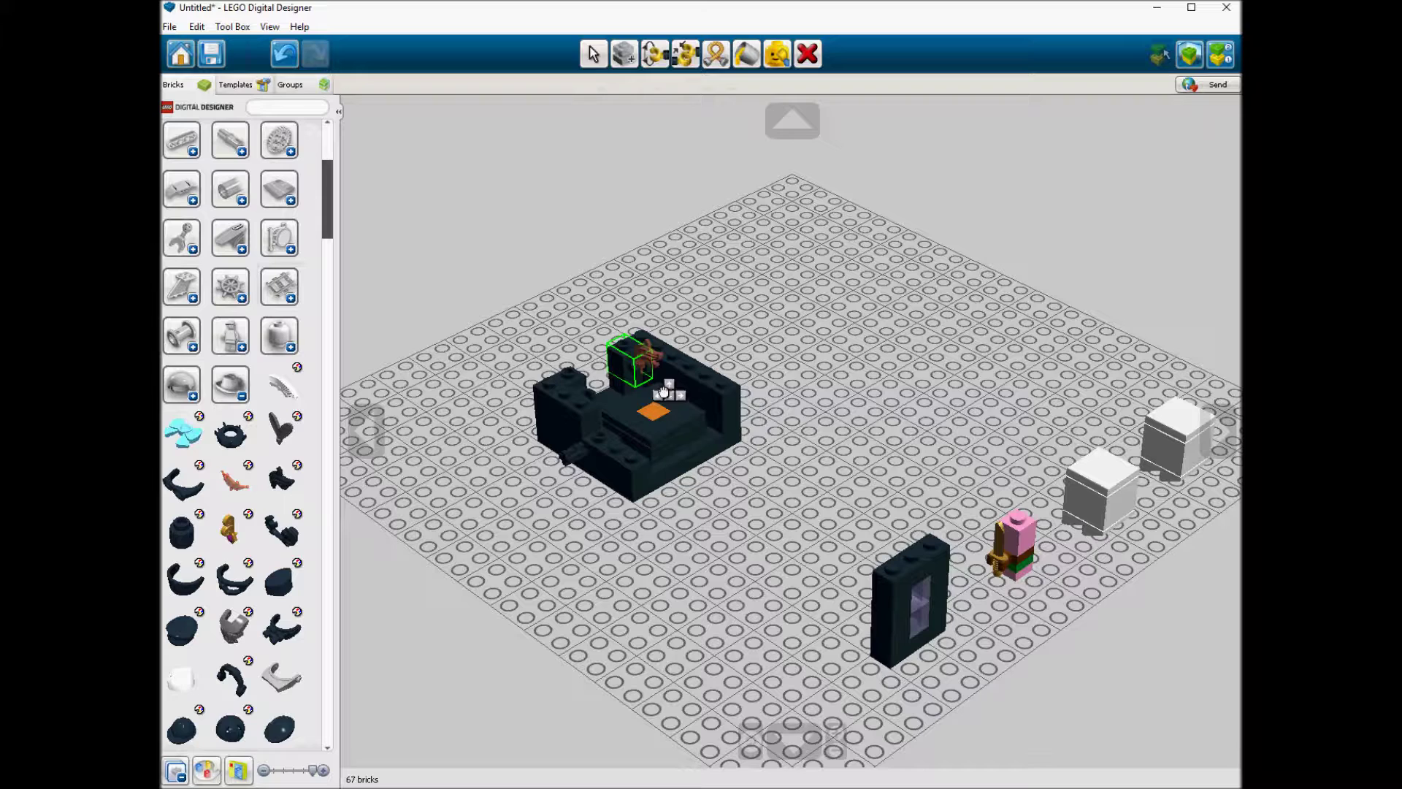
pyautogui.click(654, 373)
pyautogui.moveTo(287, 493)
pyautogui.click(629, 485)
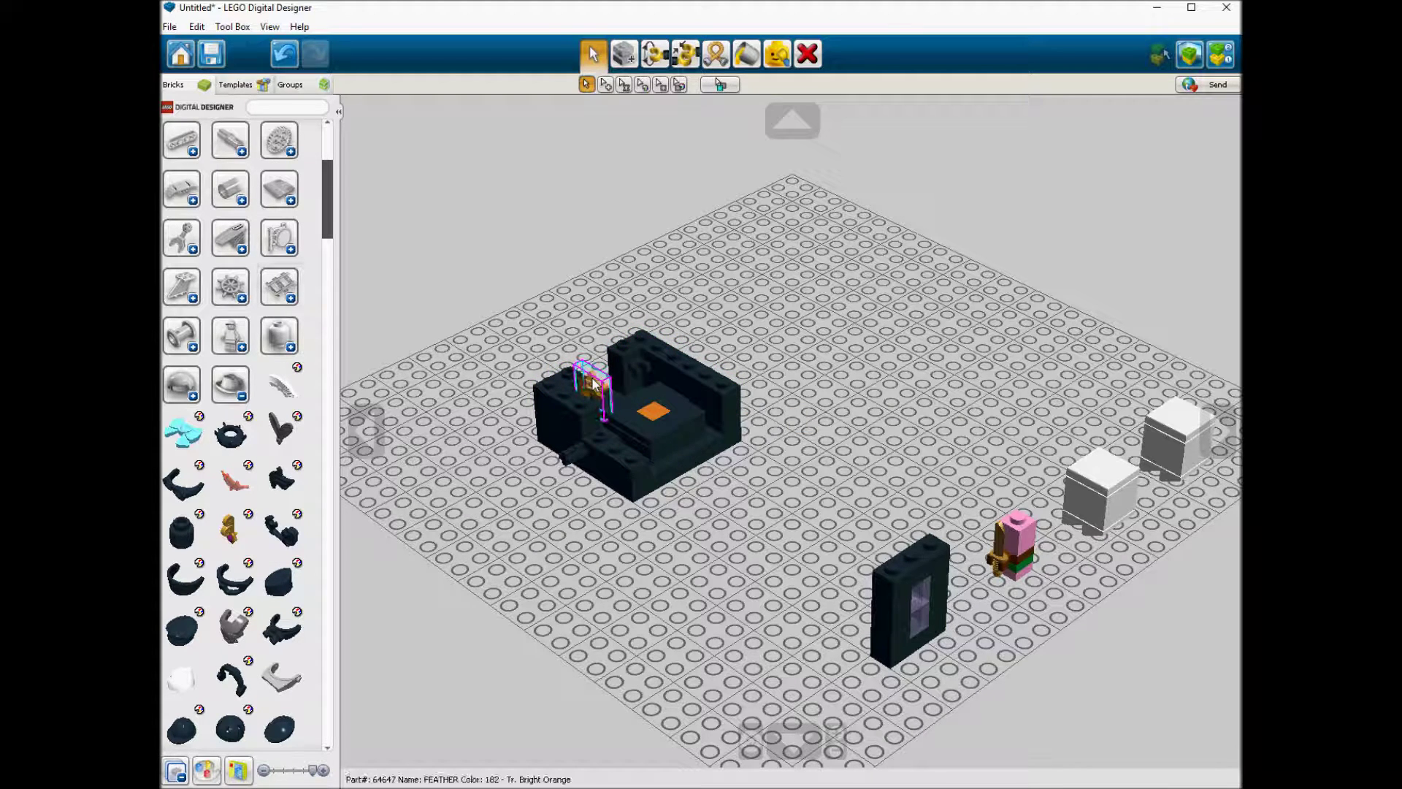
pyautogui.click(593, 384)
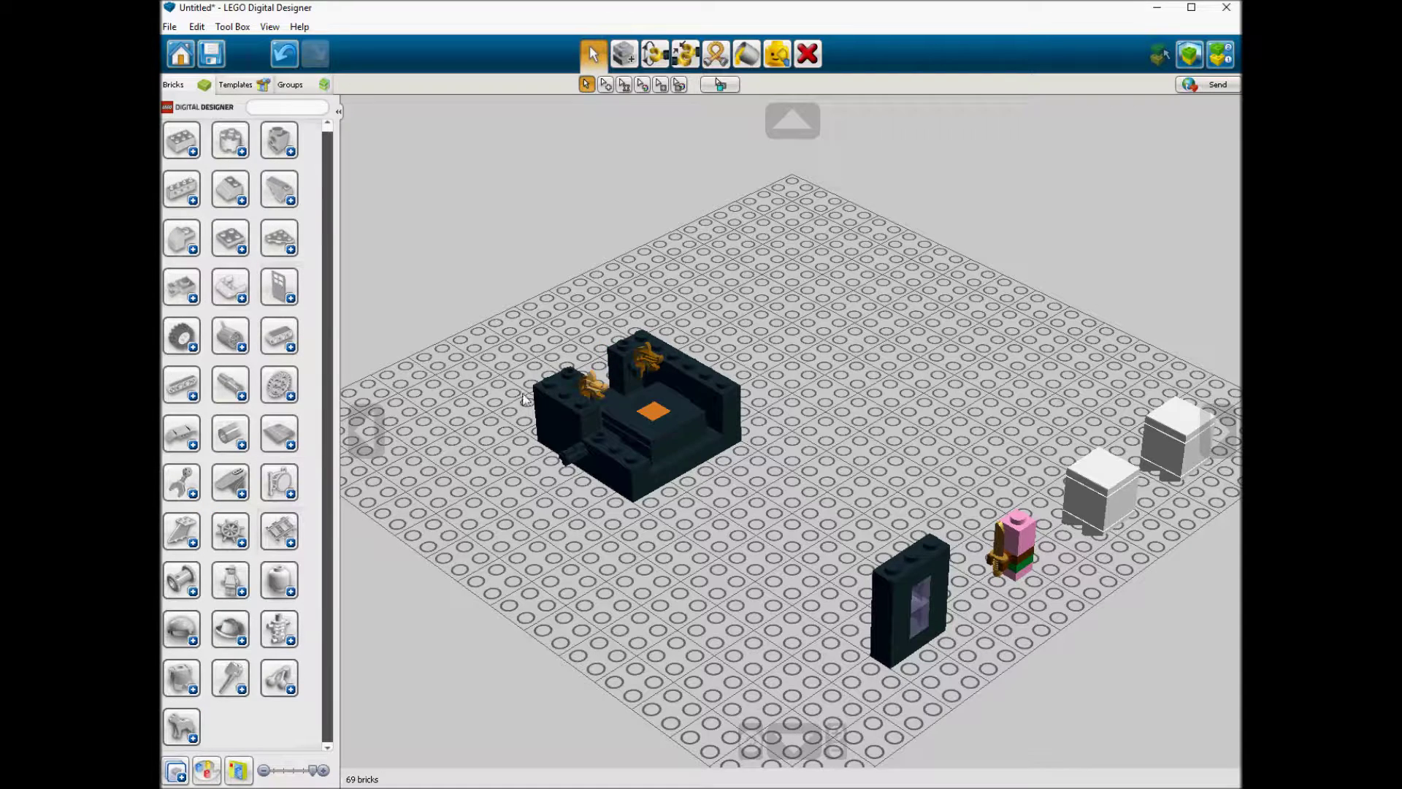
# Step: Stack thin black plates along the front-left edge and cap them with a copy of the centre block's smooth black piece
pyautogui.click(233, 241)
pyautogui.click(233, 436)
pyautogui.click(617, 444)
pyautogui.click(618, 441)
pyautogui.click(623, 444)
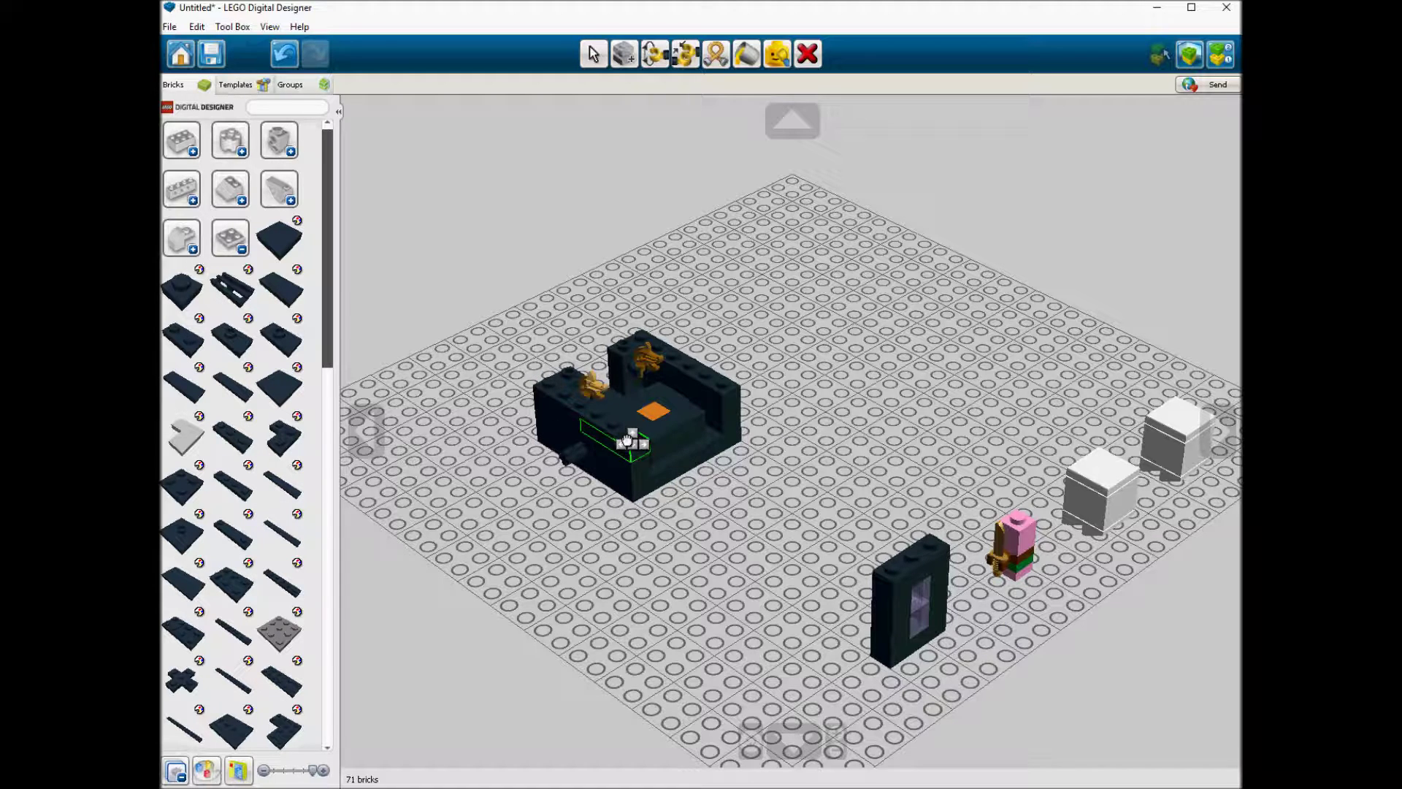
pyautogui.click(626, 440)
pyautogui.press('Escape')
pyautogui.click(672, 407)
pyautogui.click(610, 425)
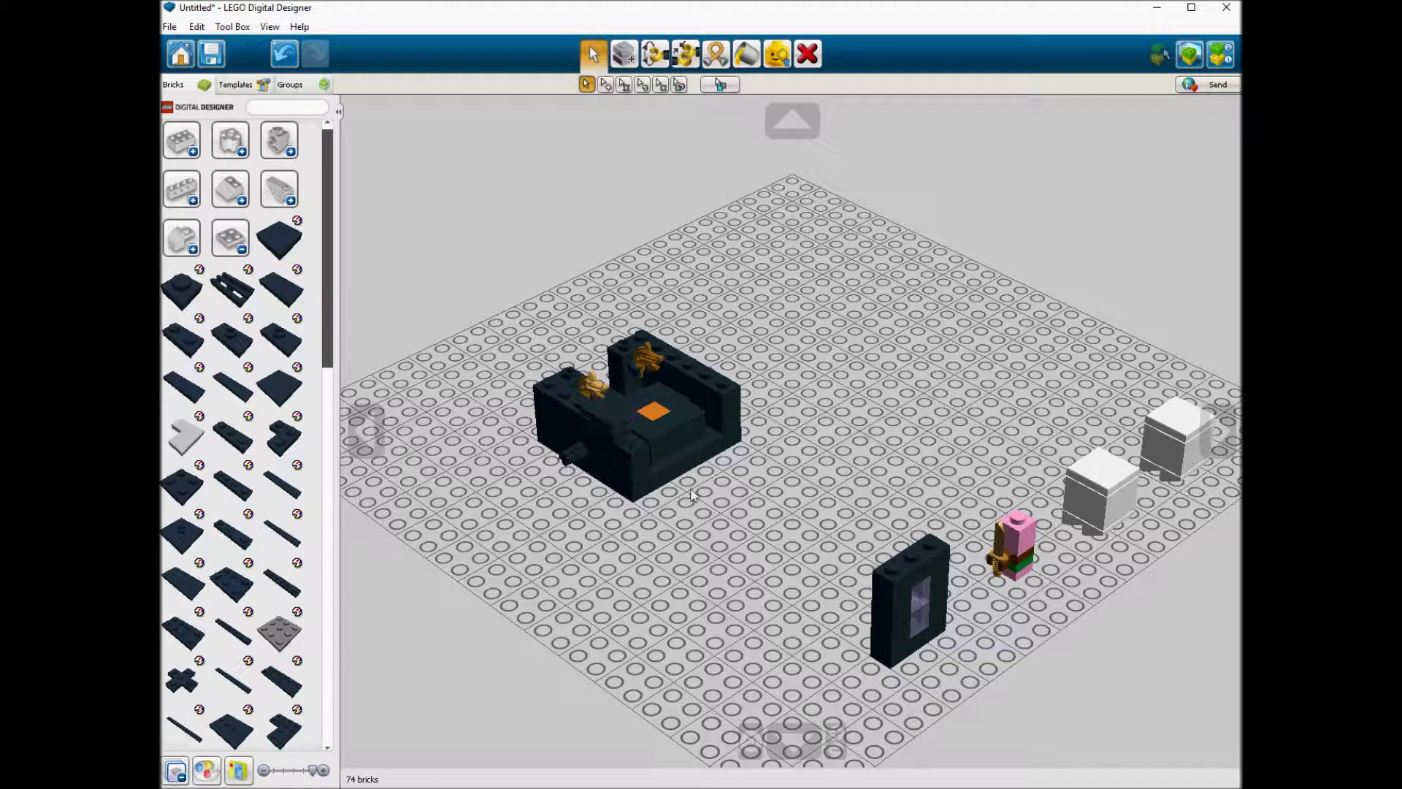
# Step: Raise the rear and left corners of the walls with black corner bricks
pyautogui.click(628, 393)
pyautogui.click(654, 364)
pyautogui.press('Escape')
pyautogui.click(579, 401)
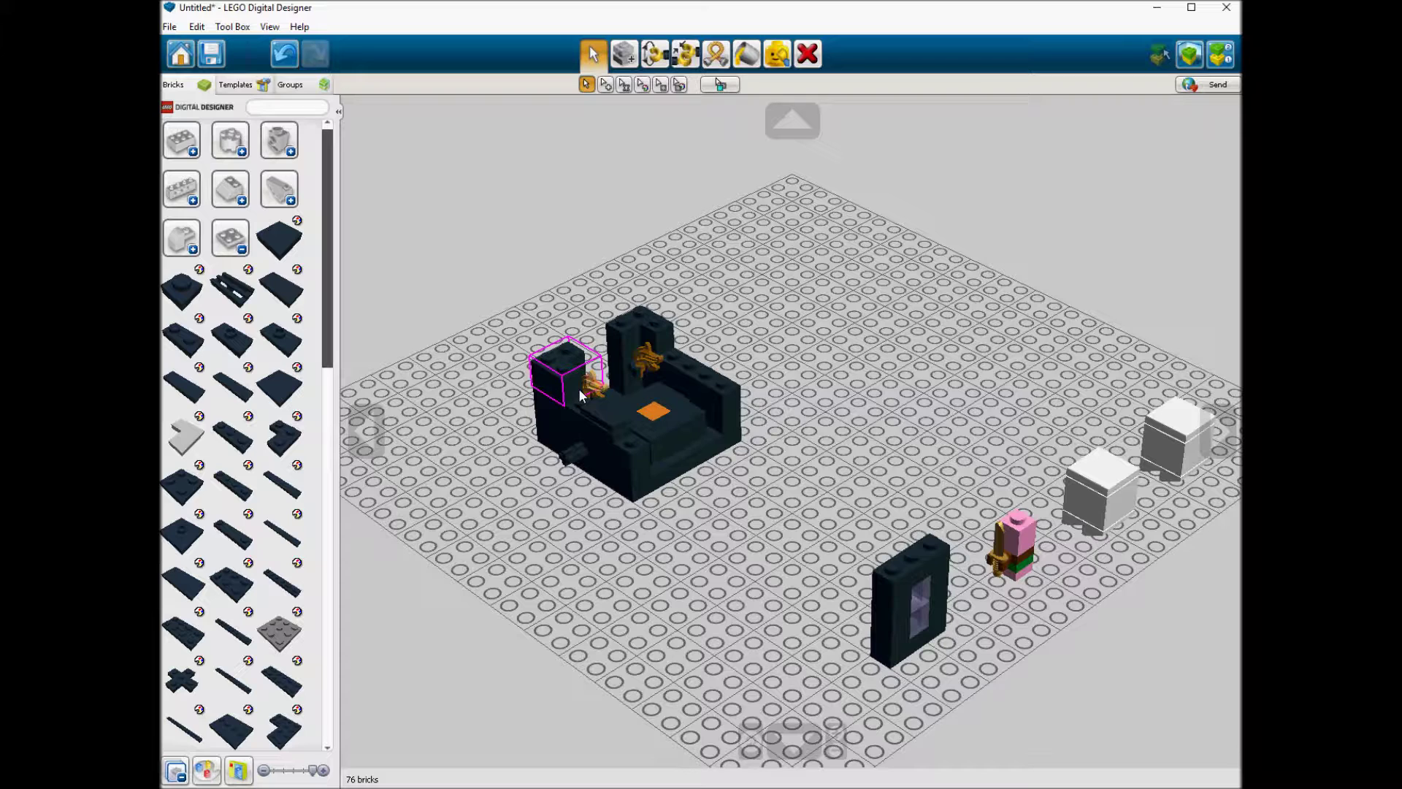
# Step: Place small black wall panels as window openings, two on the rear-right wall and one on the front-left wall
pyautogui.click(232, 240)
pyautogui.click(281, 287)
pyautogui.click(233, 434)
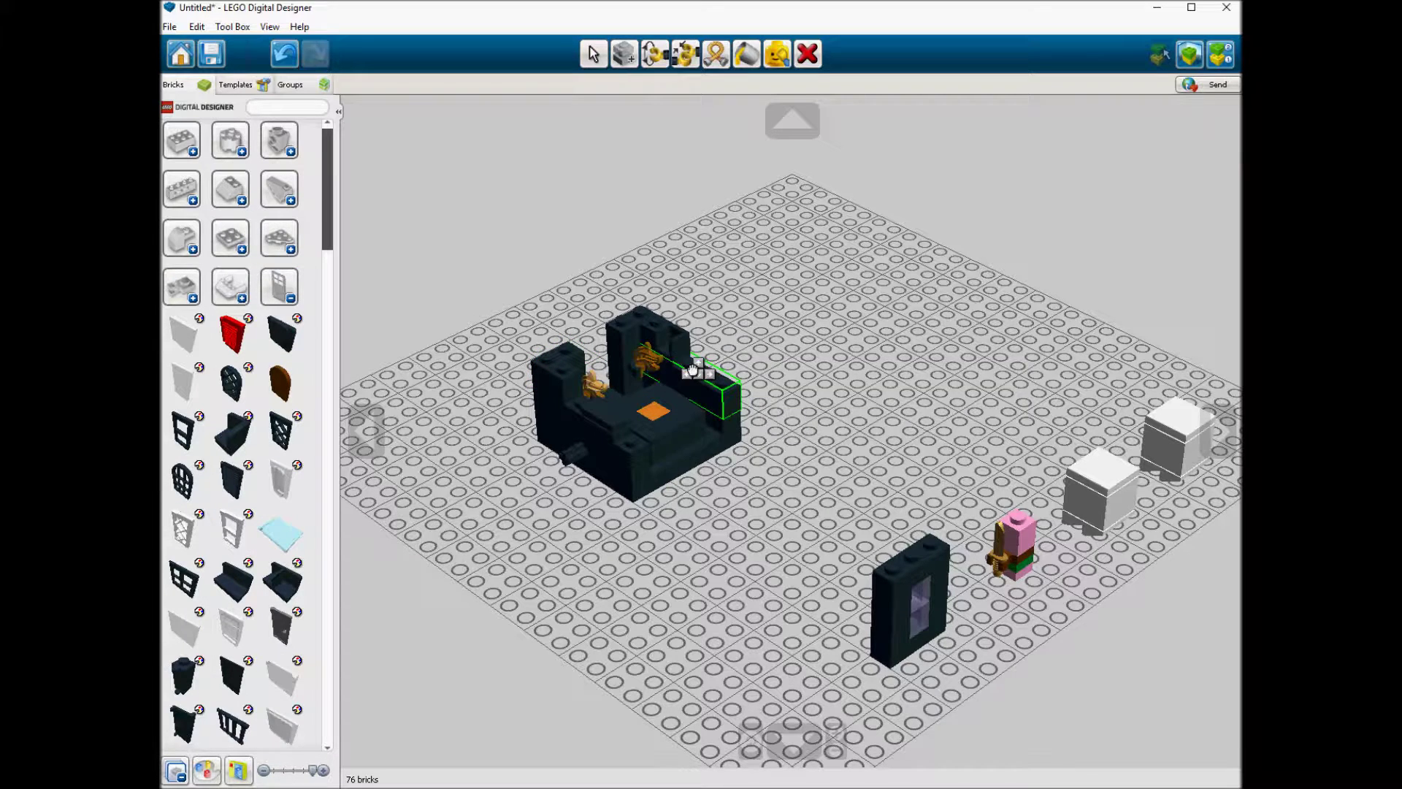
pyautogui.click(708, 381)
pyautogui.hotkey('ctrl', 'v')
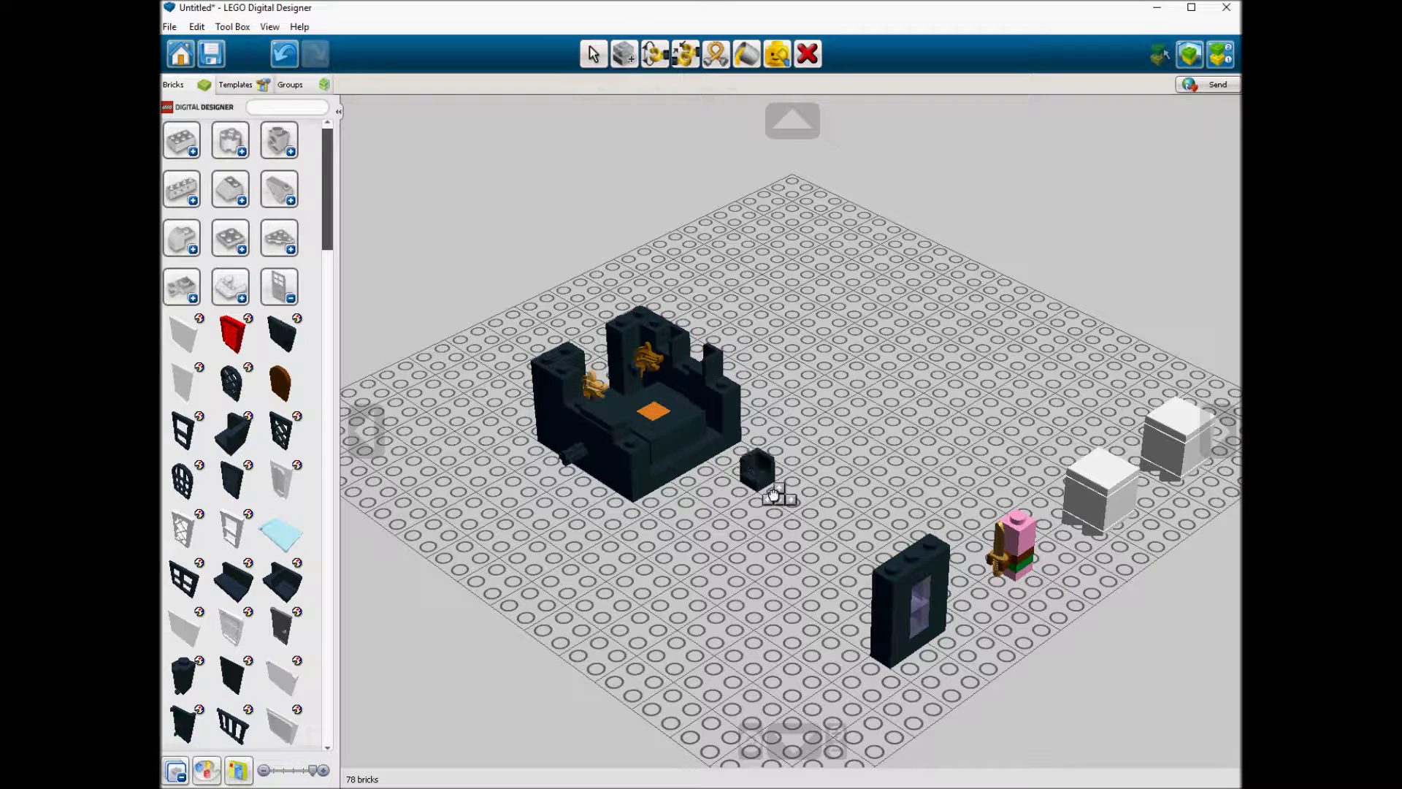
pyautogui.click(596, 413)
# Step: Fill the gap between the rear-right panels with a black 1x1 brick and bridge the left wall's opening with a long black brick
pyautogui.click(279, 288)
pyautogui.click(182, 142)
pyautogui.click(239, 150)
pyautogui.click(695, 374)
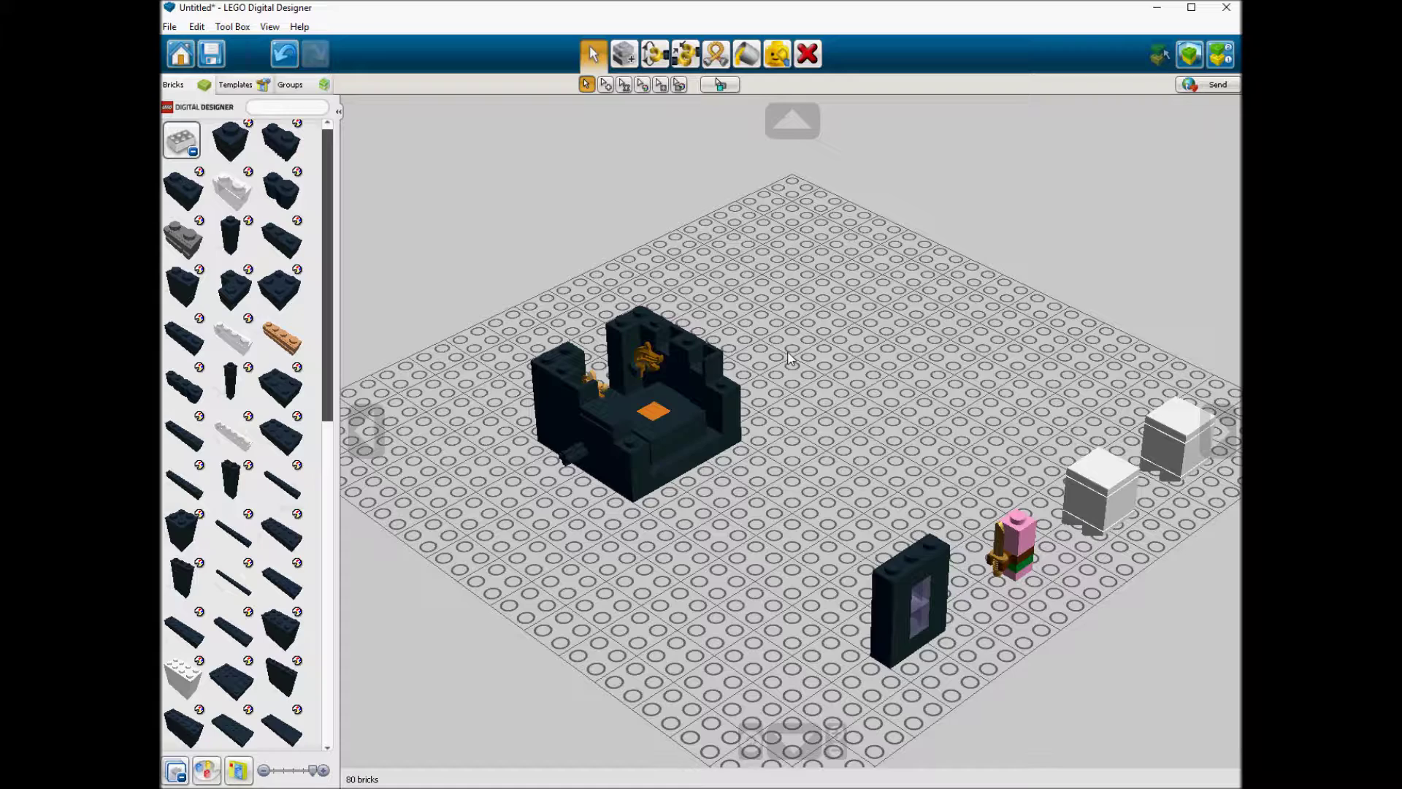
pyautogui.click(621, 343)
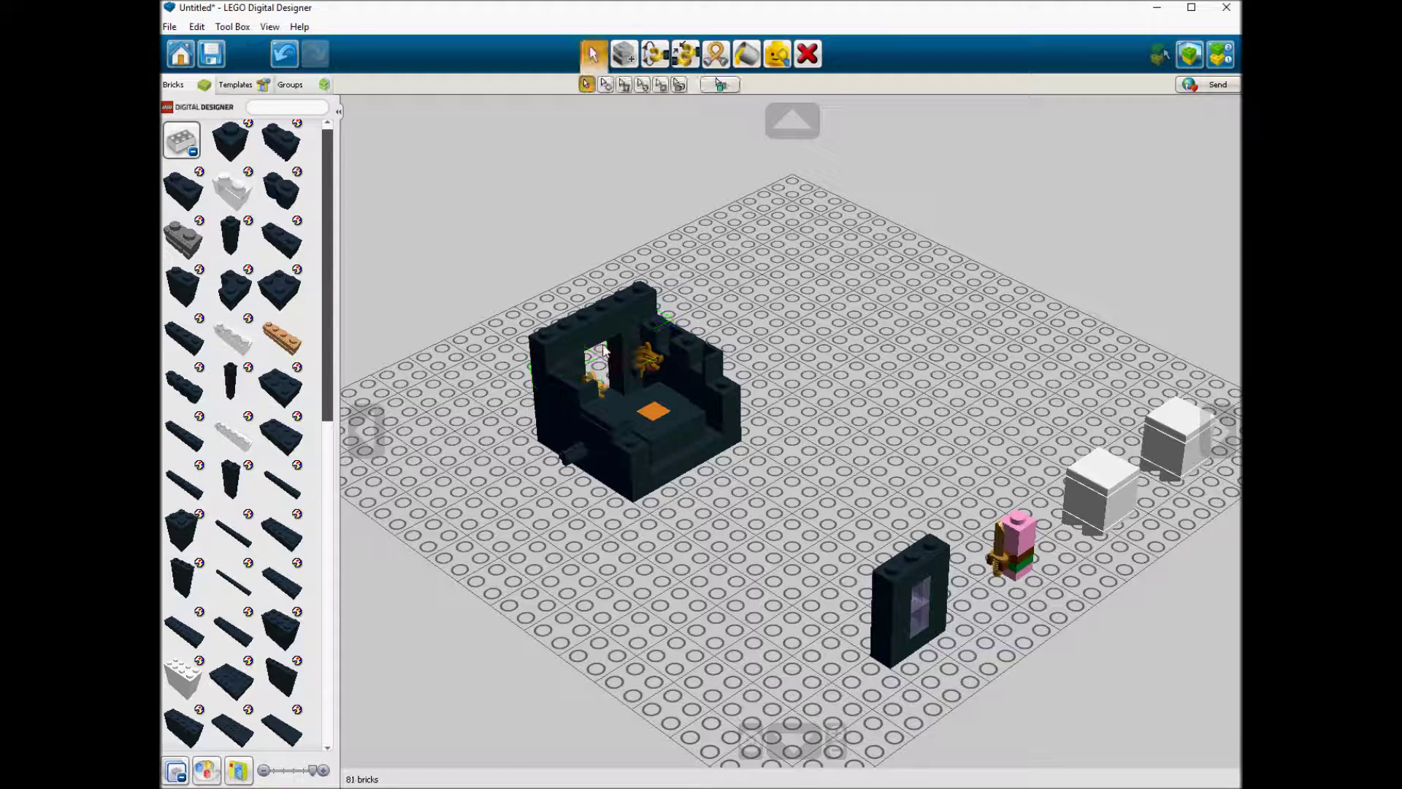
# Step: Top the rear-right wall with a black 1x4 brick and place a copy on the front-left wall
pyautogui.click(183, 336)
pyautogui.click(676, 336)
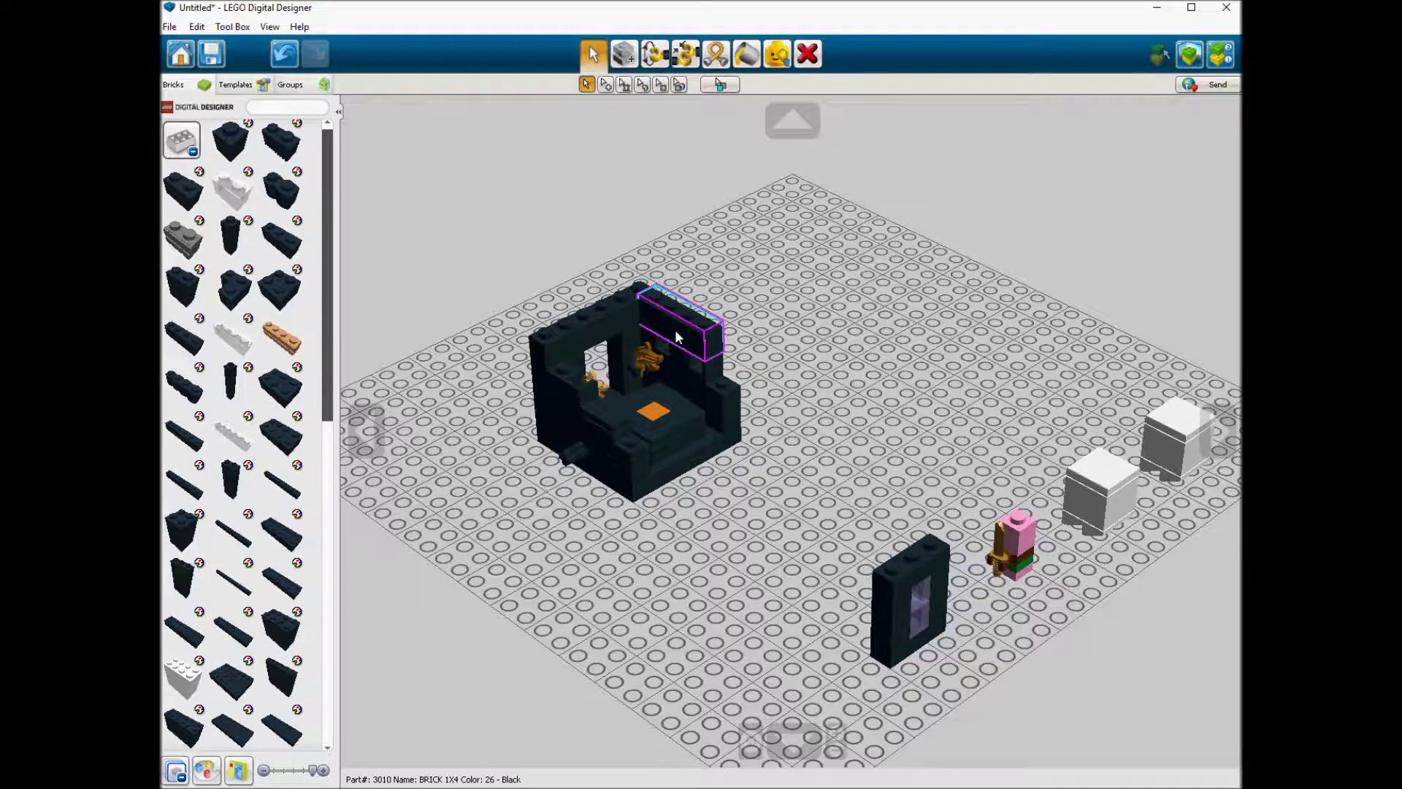
pyautogui.click(676, 337)
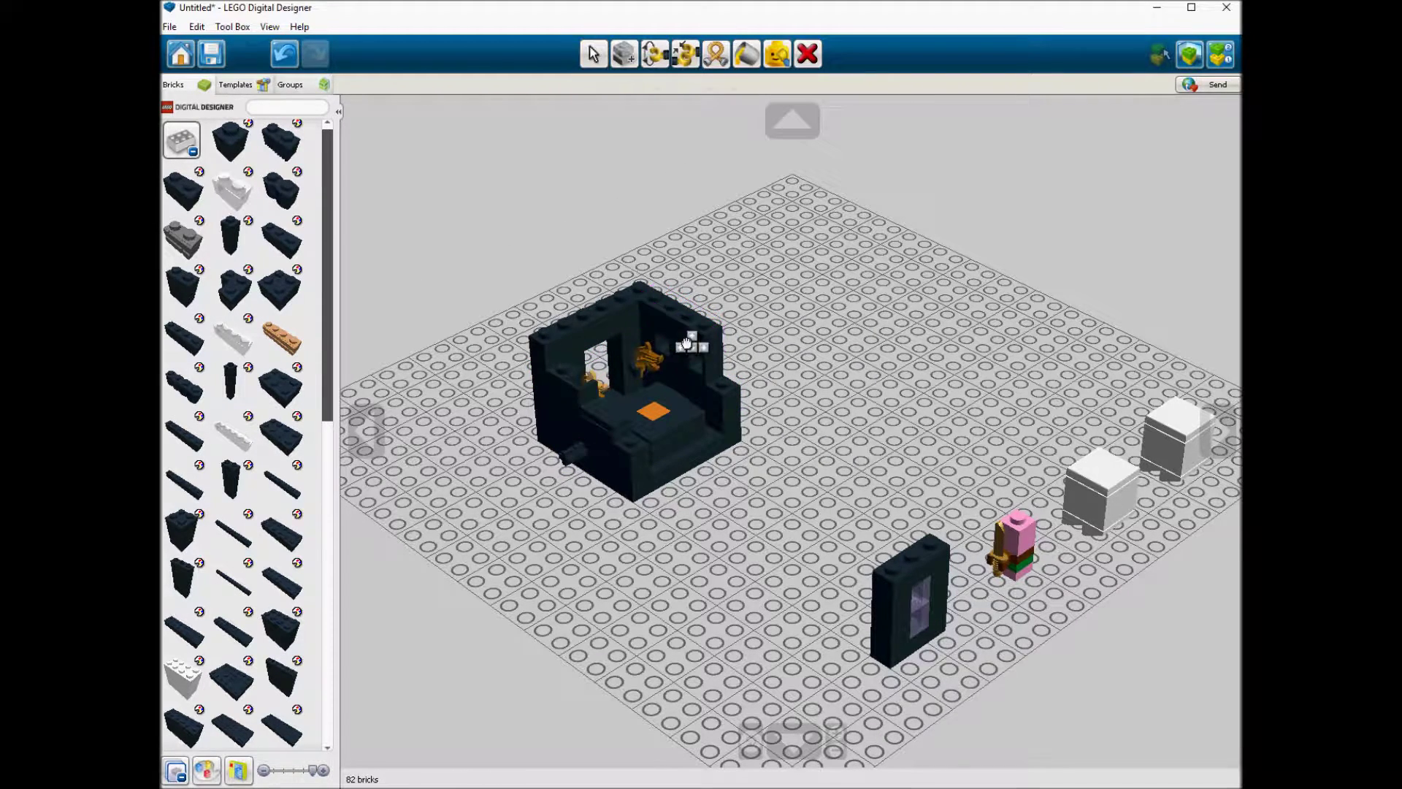
pyautogui.moveTo(592, 395); pyautogui.dragTo(579, 489, button='right')
pyautogui.click(578, 377)
pyautogui.click(578, 377)
pyautogui.click(582, 478)
pyautogui.moveTo(675, 442); pyautogui.dragTo(690, 349, button='right')
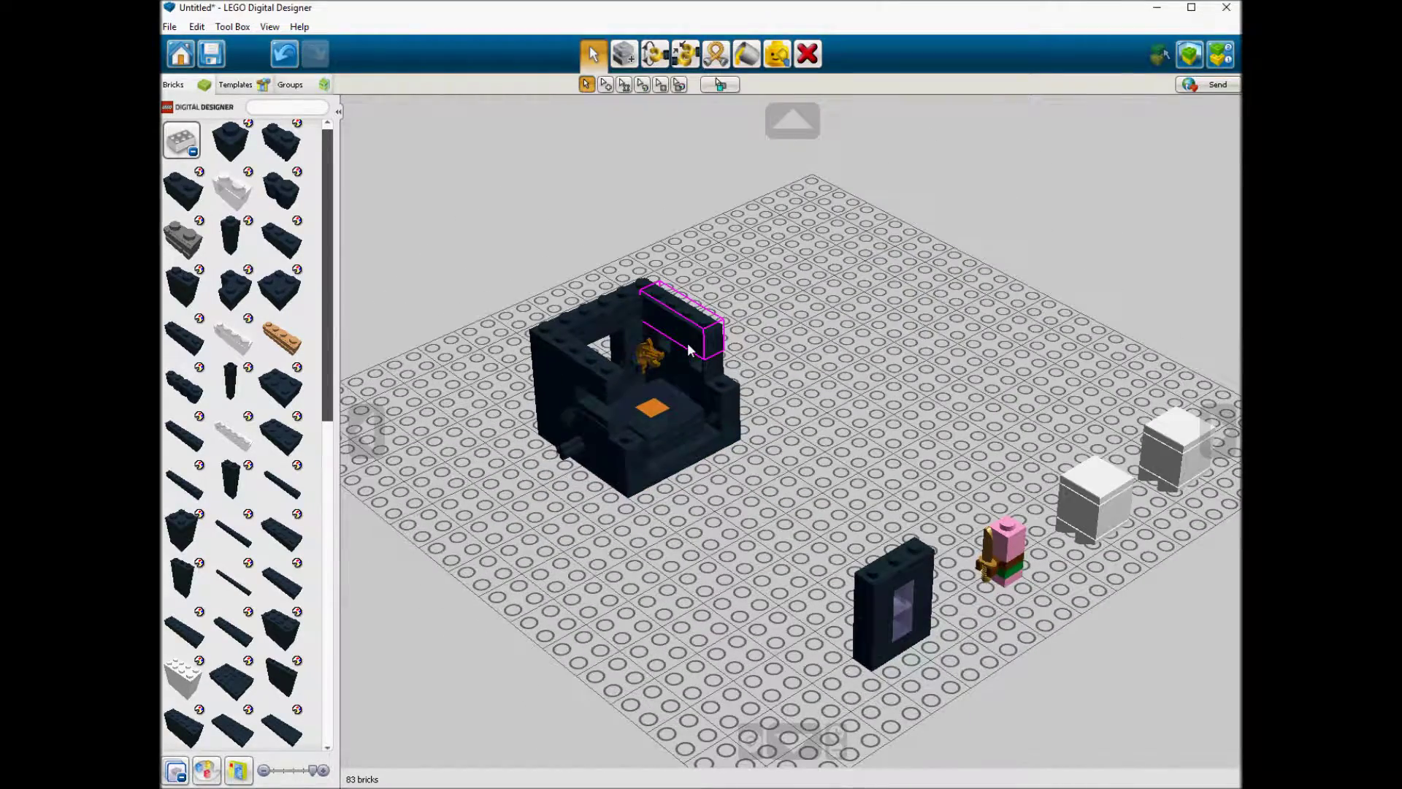
# Step: Build up the right end of the rear-right wall with a black 1x1 brick, a 1x1 plate and a 1x1 tile
pyautogui.click(234, 150)
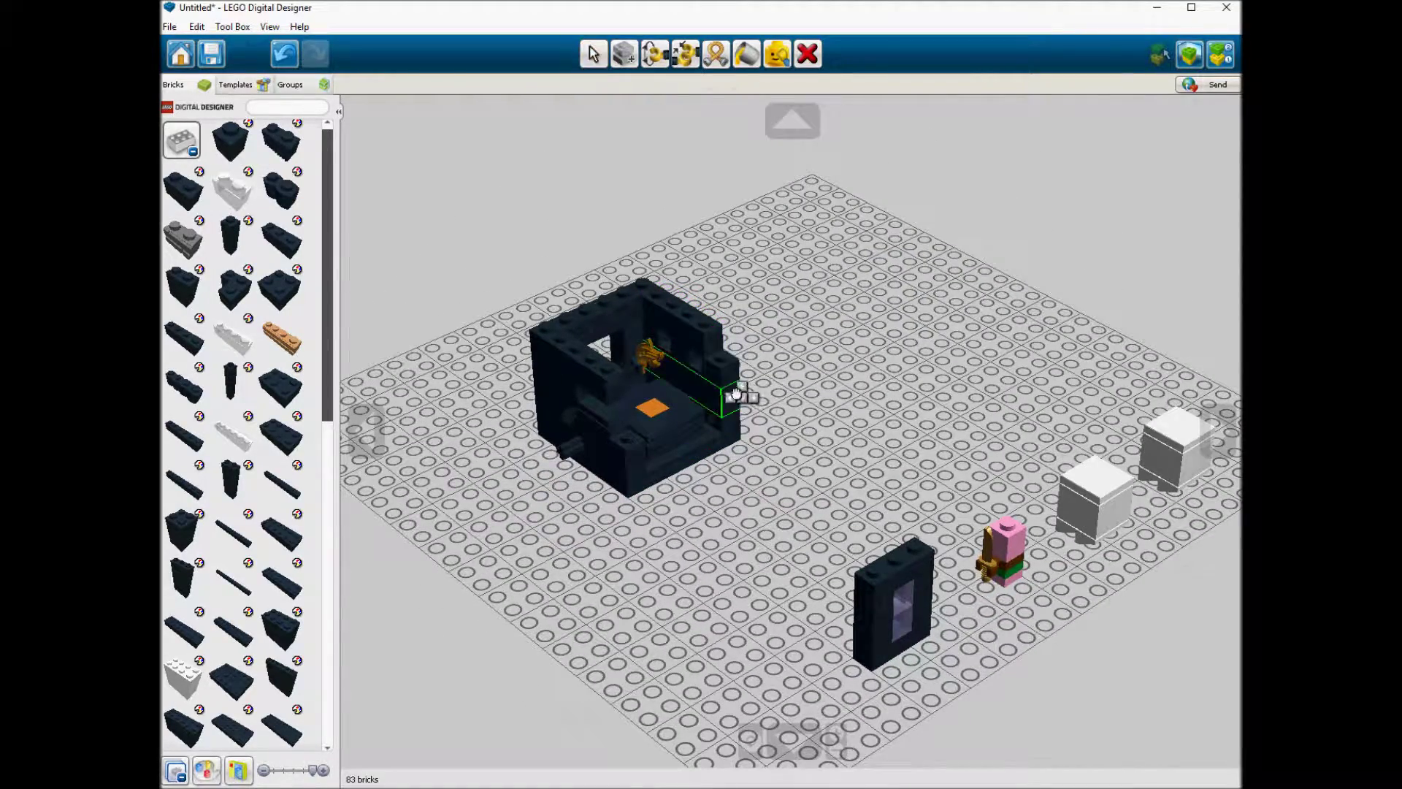
pyautogui.click(736, 393)
pyautogui.click(184, 142)
pyautogui.click(231, 238)
pyautogui.click(195, 292)
pyautogui.click(723, 360)
pyautogui.click(289, 248)
pyautogui.click(724, 351)
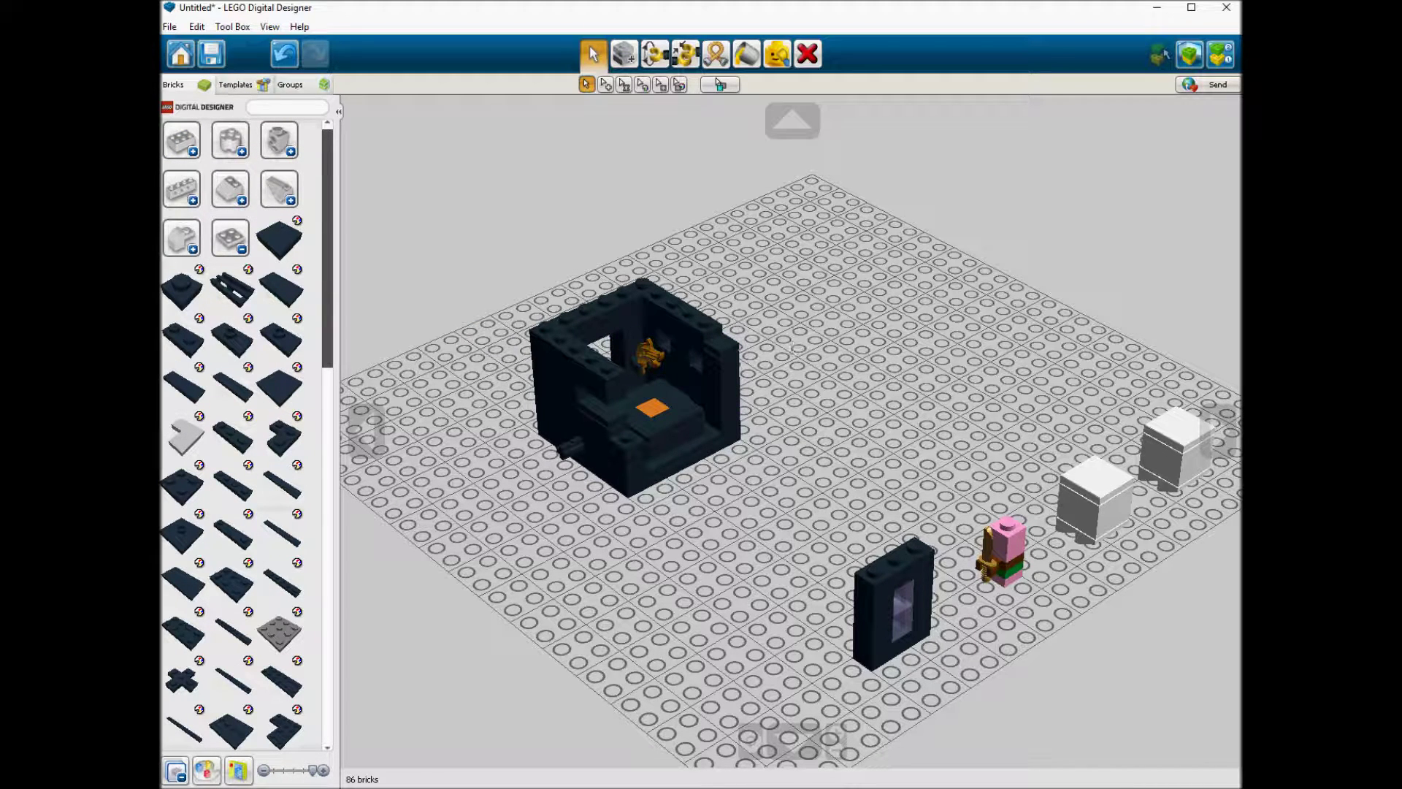
# Step: Lay black plates, including a corner plate, on top of the left wall and its front corner
pyautogui.click(209, 356)
pyautogui.click(604, 317)
pyautogui.click(294, 444)
pyautogui.click(569, 331)
pyautogui.click(195, 348)
pyautogui.click(605, 345)
pyautogui.click(583, 334)
# Step: Copy the black plates onto the rear corner, the rear-right wall and the front-left wall to continue the top layer
pyautogui.click(642, 294)
pyautogui.click(584, 339)
pyautogui.hotkey('ctrl', 'c')
pyautogui.hotkey('ctrl', 'v')
pyautogui.click(685, 310)
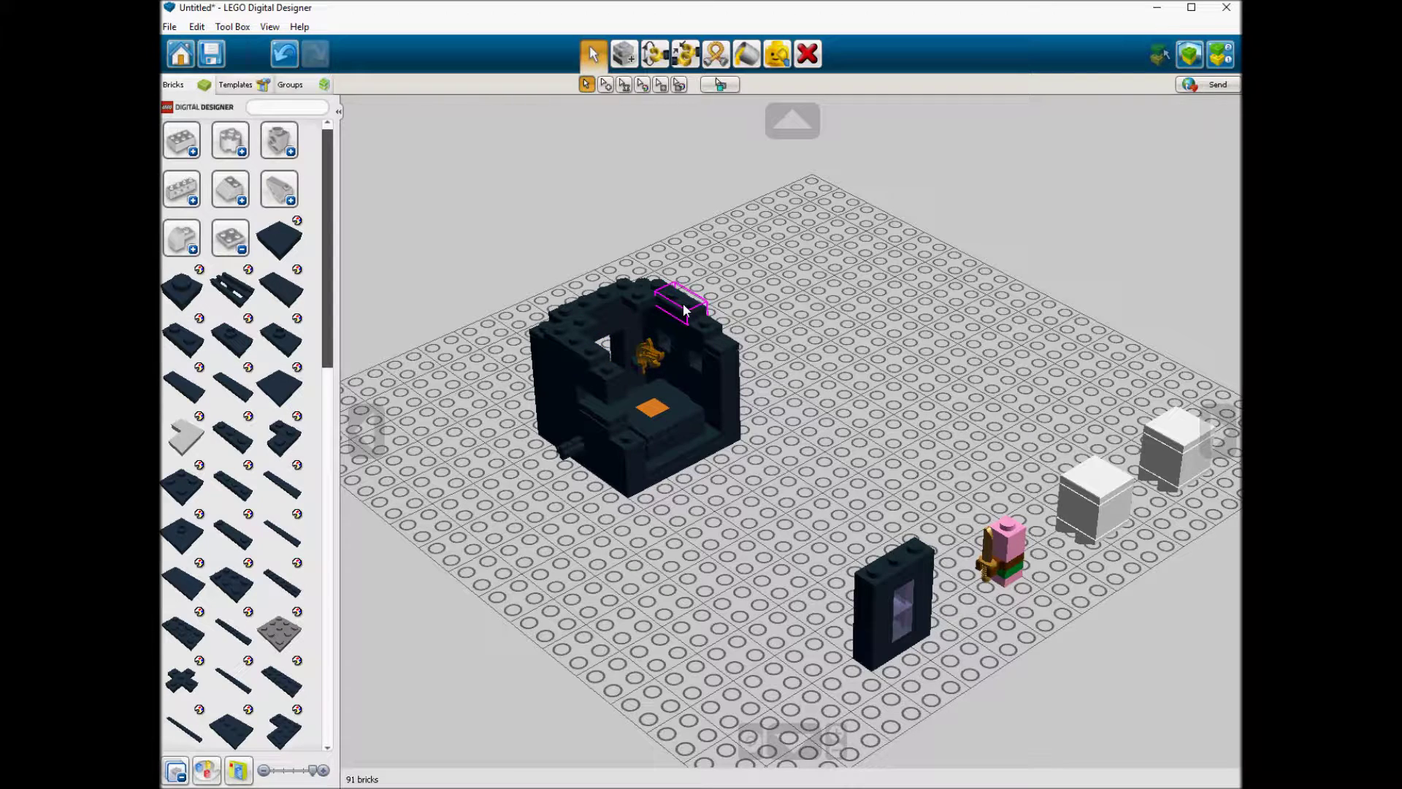
pyautogui.click(684, 310)
pyautogui.click(583, 349)
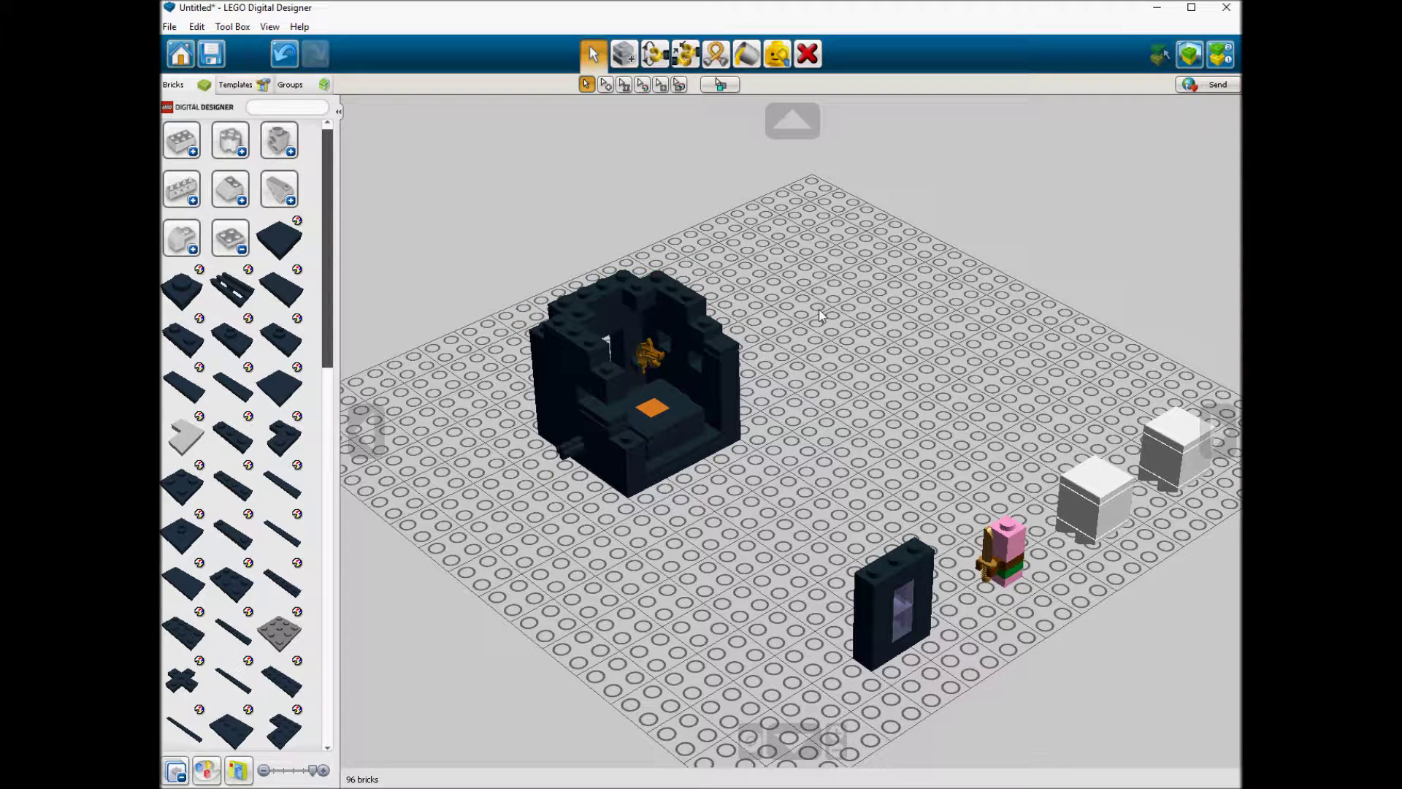
# Step: Roof over the space between the walls with larger black plates
pyautogui.click(298, 589)
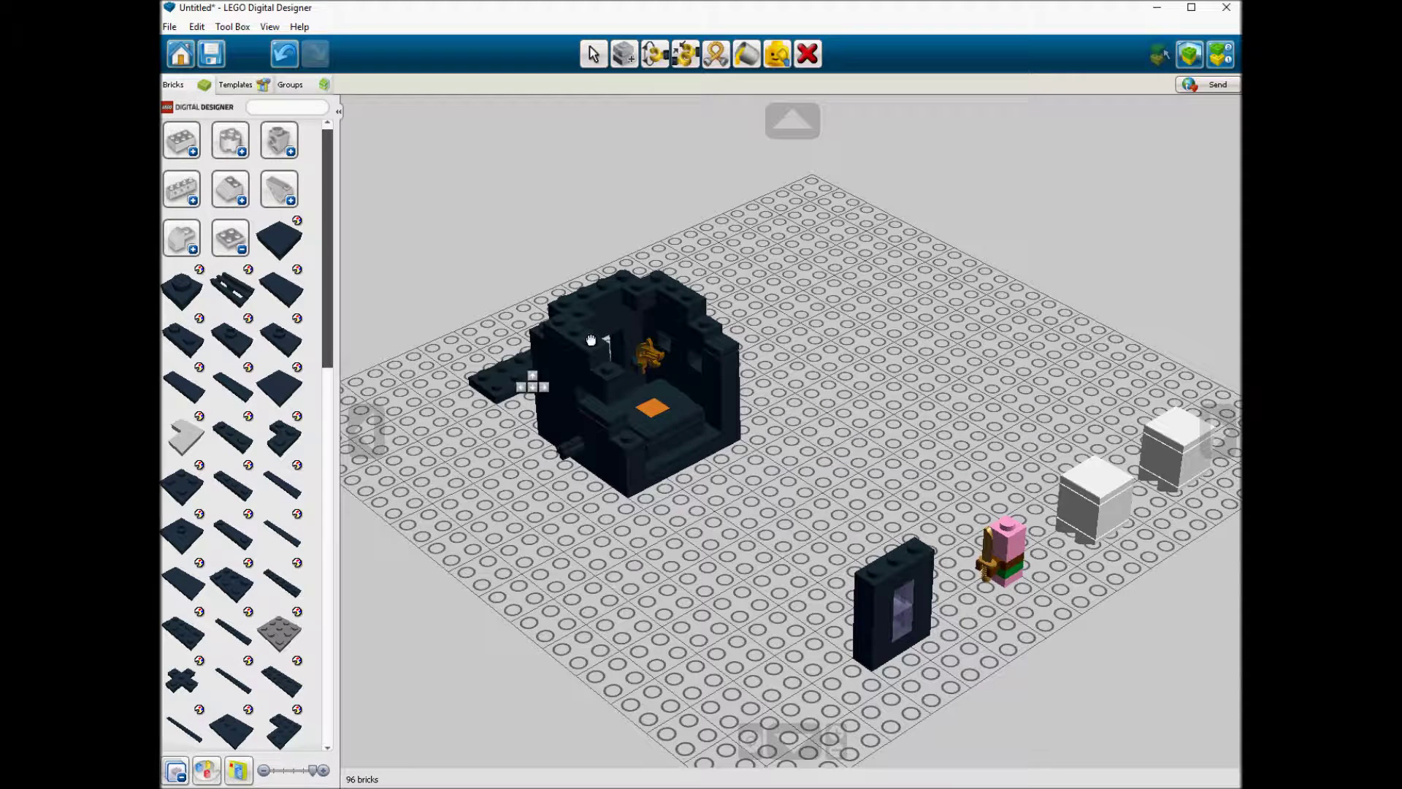
pyautogui.click(626, 310)
pyautogui.click(302, 685)
pyautogui.click(628, 305)
pyautogui.click(296, 220)
# Step: Cover the roof's rear and left corners with red 1x1 tiles and copies of them
pyautogui.click(572, 238)
pyautogui.click(617, 292)
pyautogui.click(617, 292)
pyautogui.hotkey('ctrl', 'v')
pyautogui.click(577, 307)
pyautogui.hotkey('ctrl', 'v')
pyautogui.click(587, 311)
# Step: Paste more red 1x1 tiles onto the roof's front and right corners
pyautogui.hotkey('ctrl', 'v')
pyautogui.click(584, 339)
pyautogui.hotkey('ctrl', 'v')
pyautogui.click(567, 328)
pyautogui.hotkey('ctrl', 'v')
pyautogui.click(686, 293)
pyautogui.hotkey('ctrl', 'v')
pyautogui.click(670, 300)
pyautogui.click(670, 299)
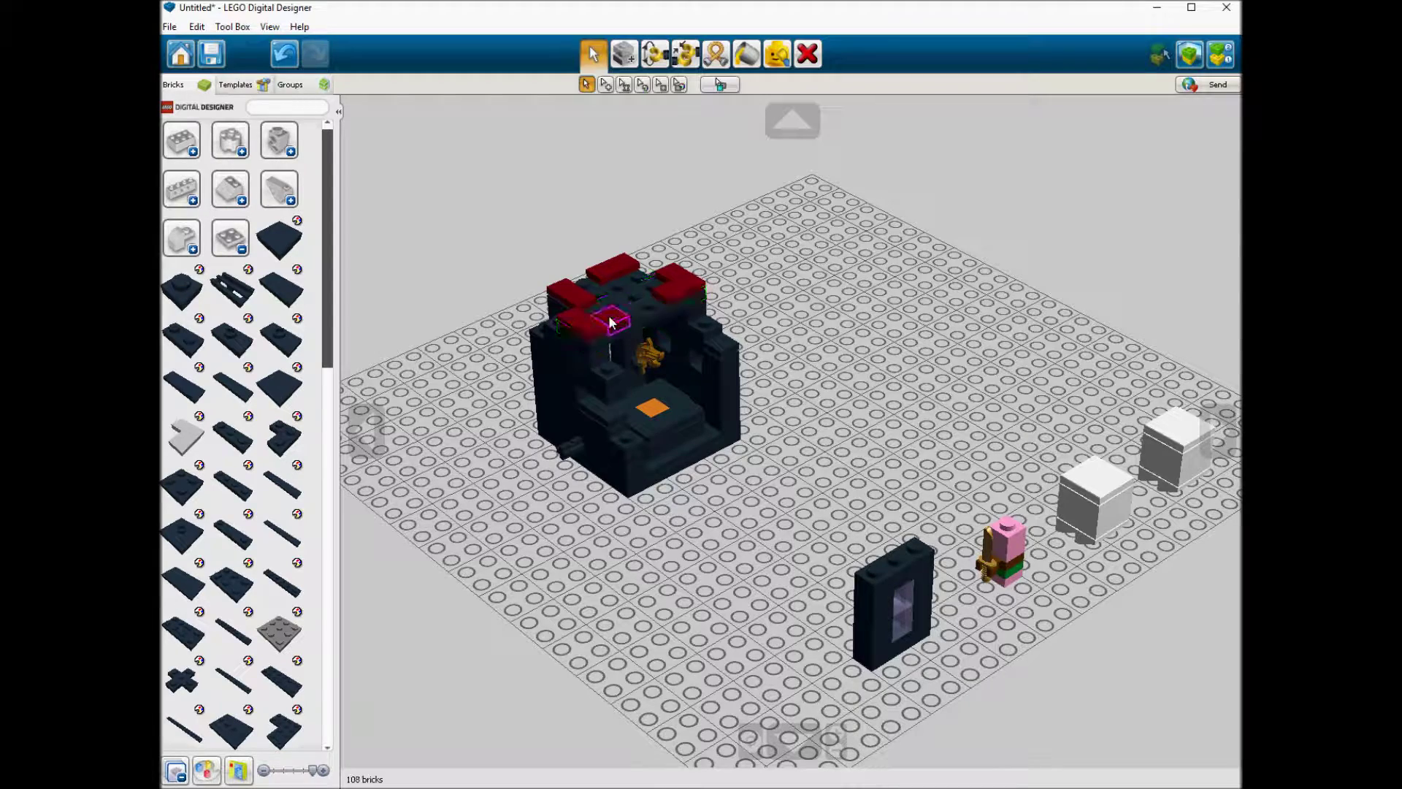
# Step: Place a medium stone grey 1x1 plate on the roof's rear-left edge and light grey 1x1 tiles toward the right corner
pyautogui.click(182, 290)
pyautogui.click(596, 298)
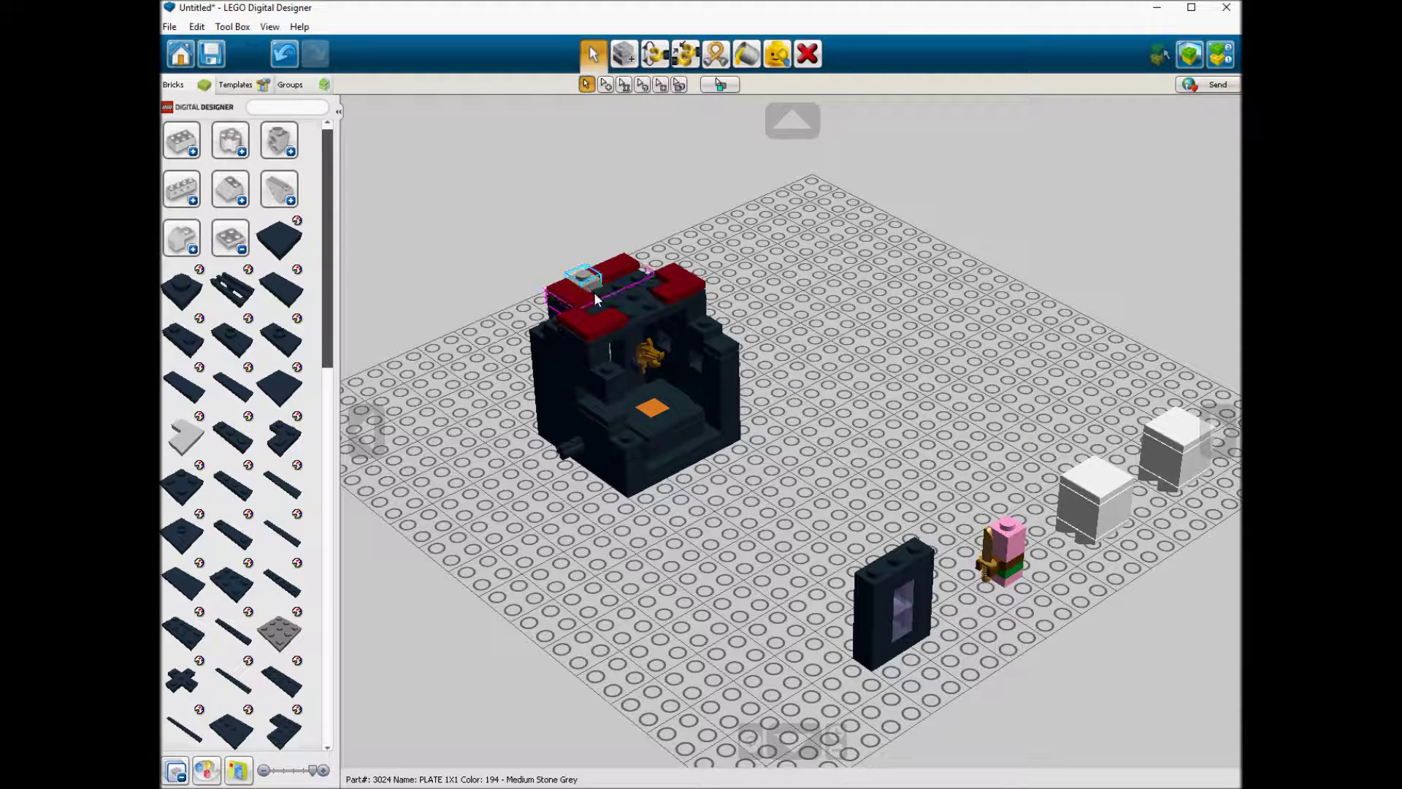
pyautogui.click(299, 257)
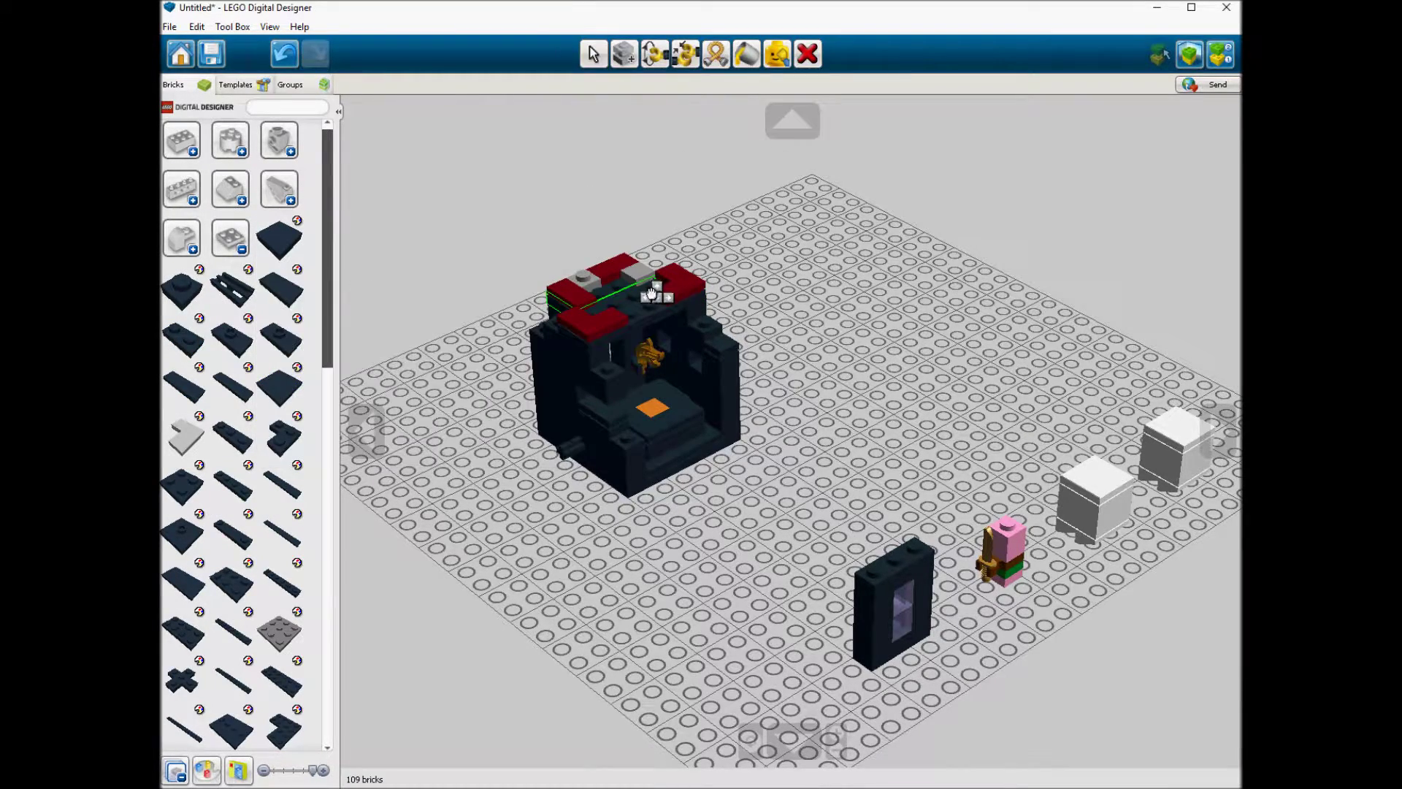
pyautogui.click(652, 284)
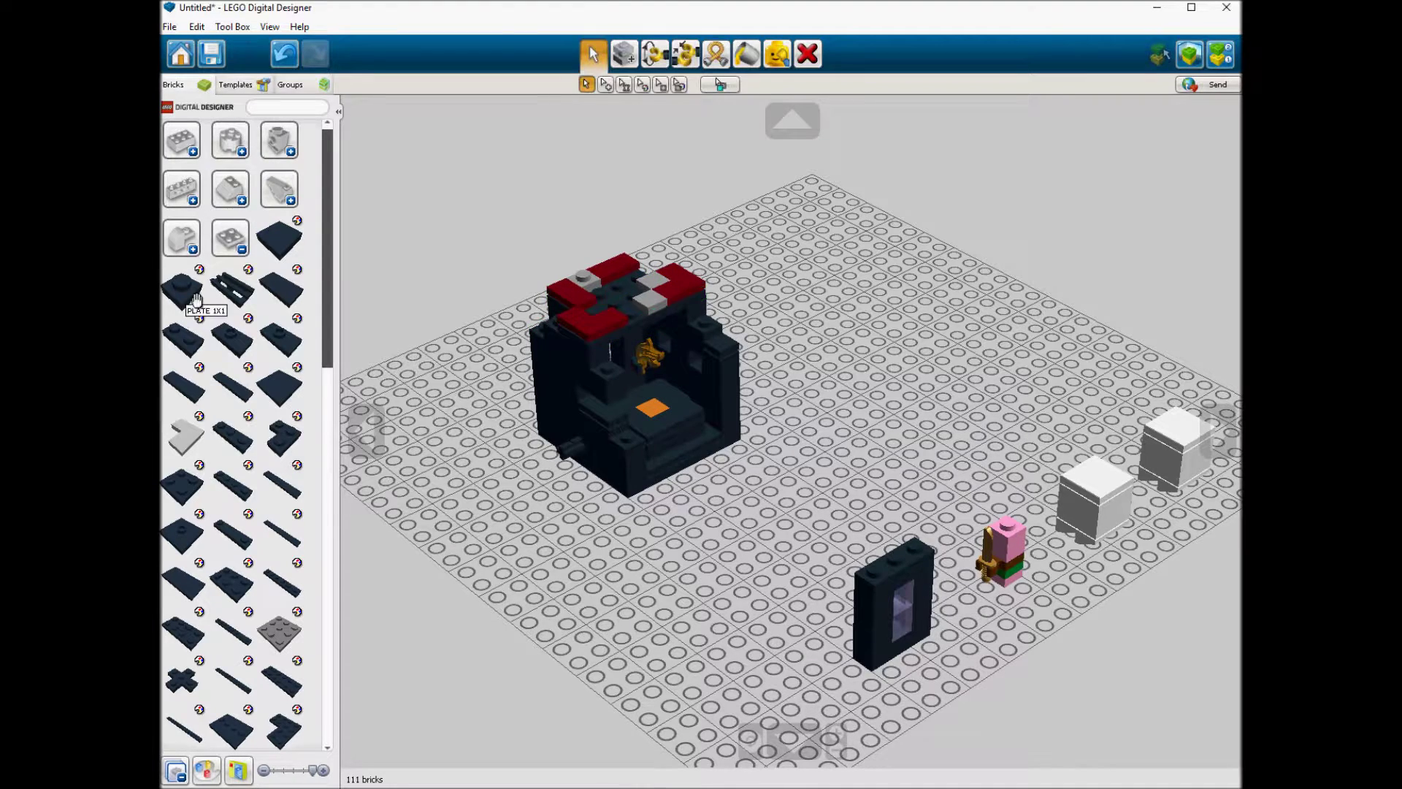
# Step: Fill the remaining roof studs with a red 1x1 plate, dark grey 1x1 tiles and a light grey corner plate
pyautogui.click(643, 326)
pyautogui.click(284, 259)
pyautogui.click(612, 307)
pyautogui.click(612, 307)
pyautogui.click(282, 437)
pyautogui.click(632, 301)
pyautogui.click(632, 301)
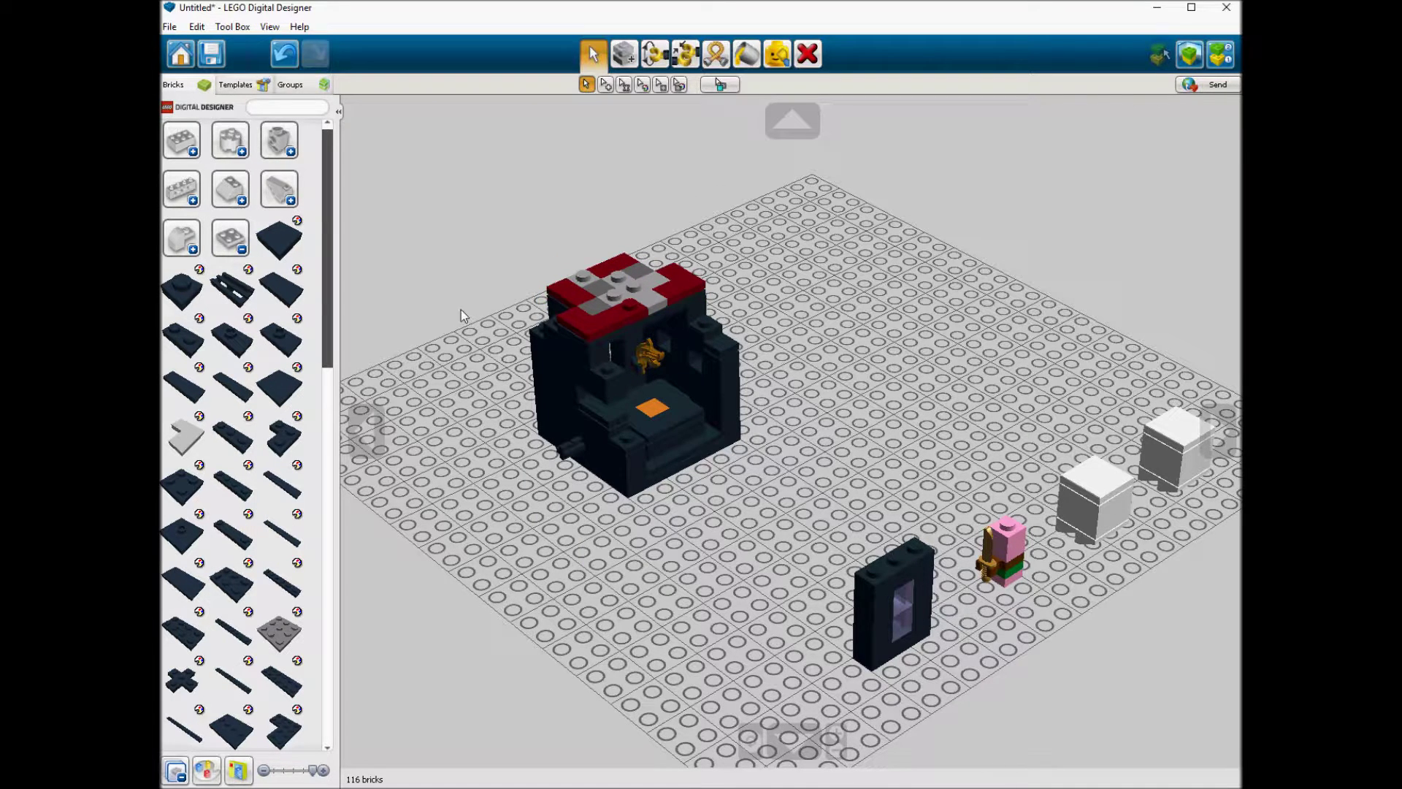
# Step: Stack grey pieces on the rear-left roof plate and on the rear part of the roof's centre
pyautogui.click(581, 282)
pyautogui.click(198, 349)
pyautogui.click(619, 279)
pyautogui.click(637, 280)
pyautogui.click(627, 299)
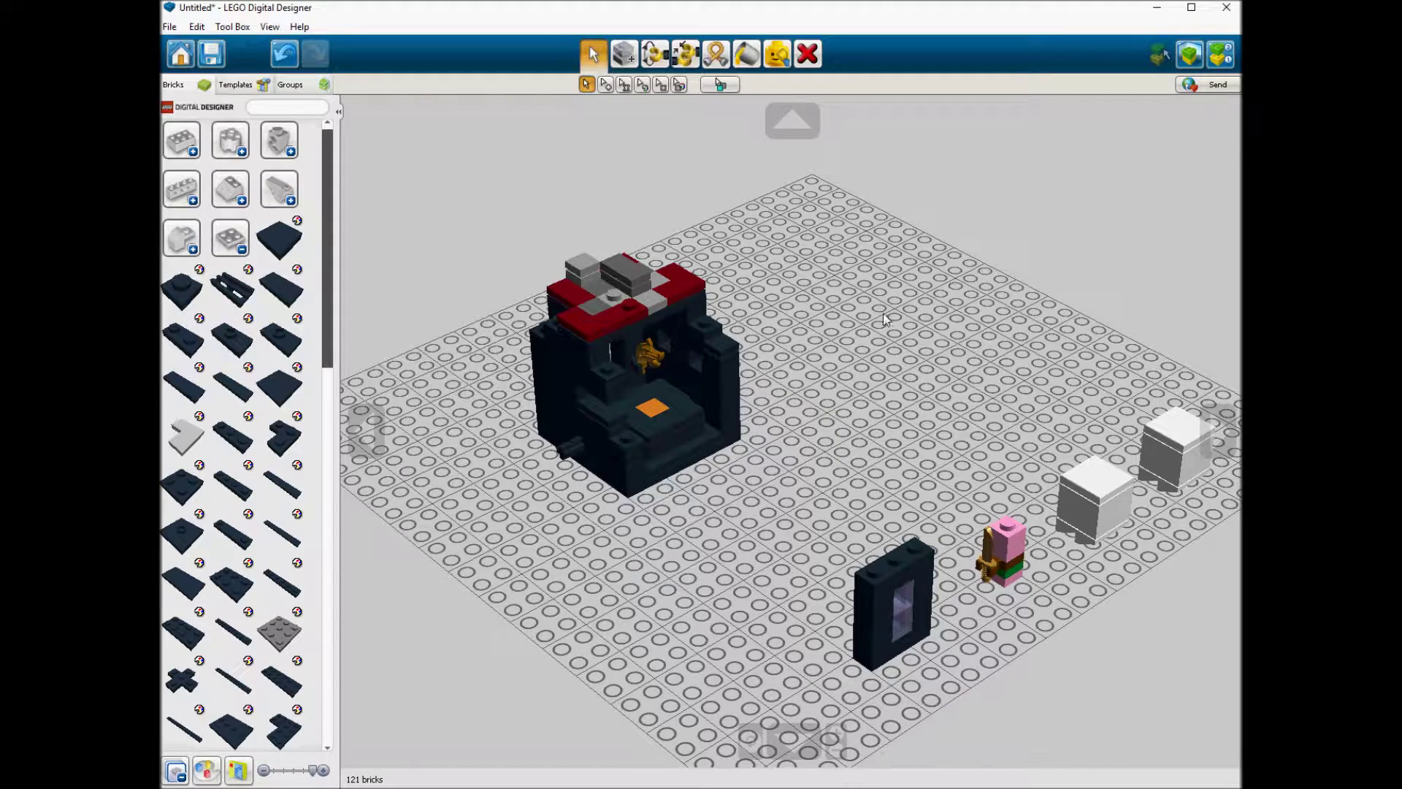
# Step: Add a grey 1x1 brick on the remaining central roof stud
pyautogui.click(182, 138)
pyautogui.press('c')
pyautogui.click(634, 279)
pyautogui.click(621, 274)
pyautogui.click(183, 140)
# Step: Cap the central grey stack and build up the red roof plate with 1x1 pieces in matching colours
pyautogui.click(230, 238)
pyautogui.click(199, 269)
pyautogui.click(433, 298)
pyautogui.click(631, 305)
pyautogui.press('c')
pyautogui.click(602, 326)
pyautogui.click(634, 302)
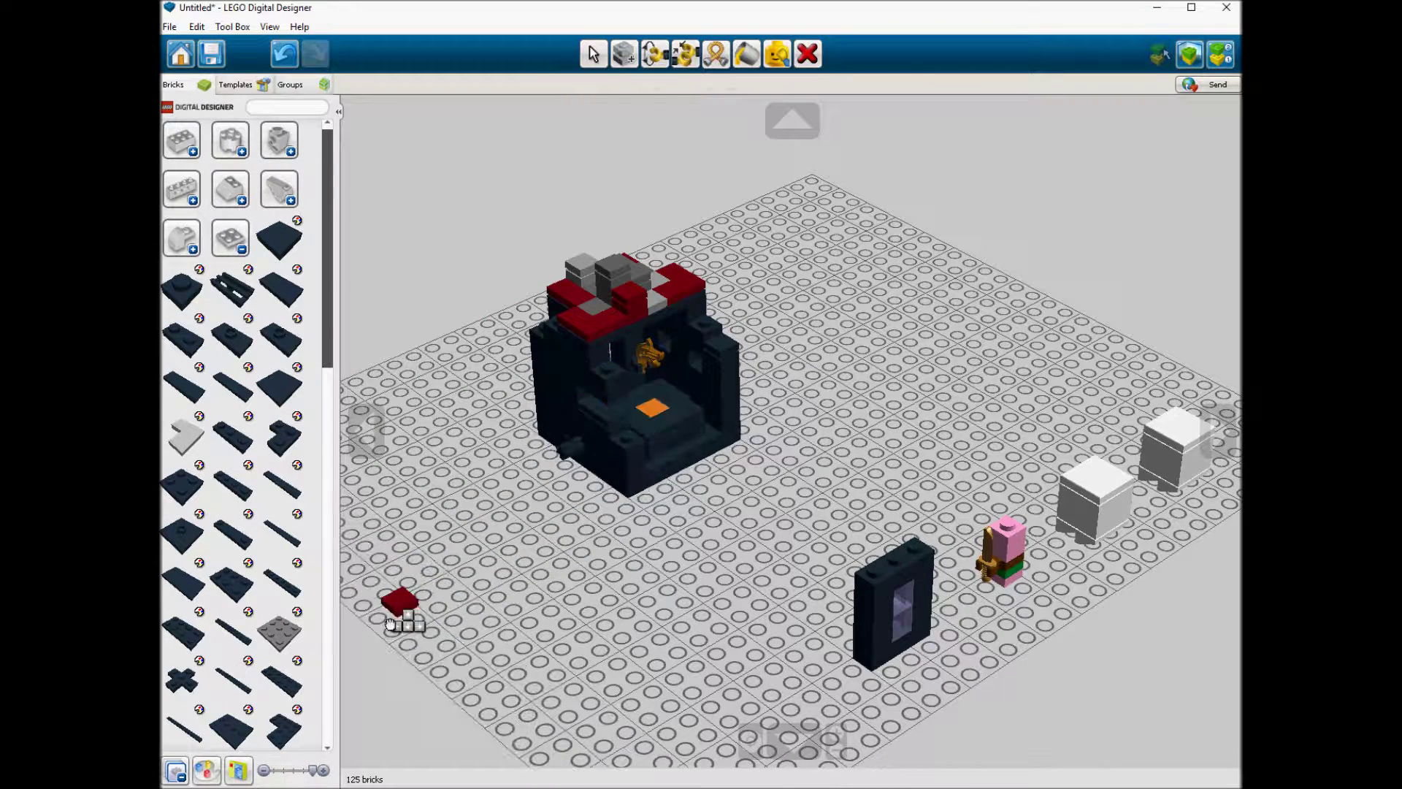
# Step: Place a copy of the black 6x6 base plate on the empty area at the left edge of the building grid
pyautogui.press('c')
pyautogui.click(626, 501)
pyautogui.click(408, 634)
pyautogui.rightClick(467, 615)
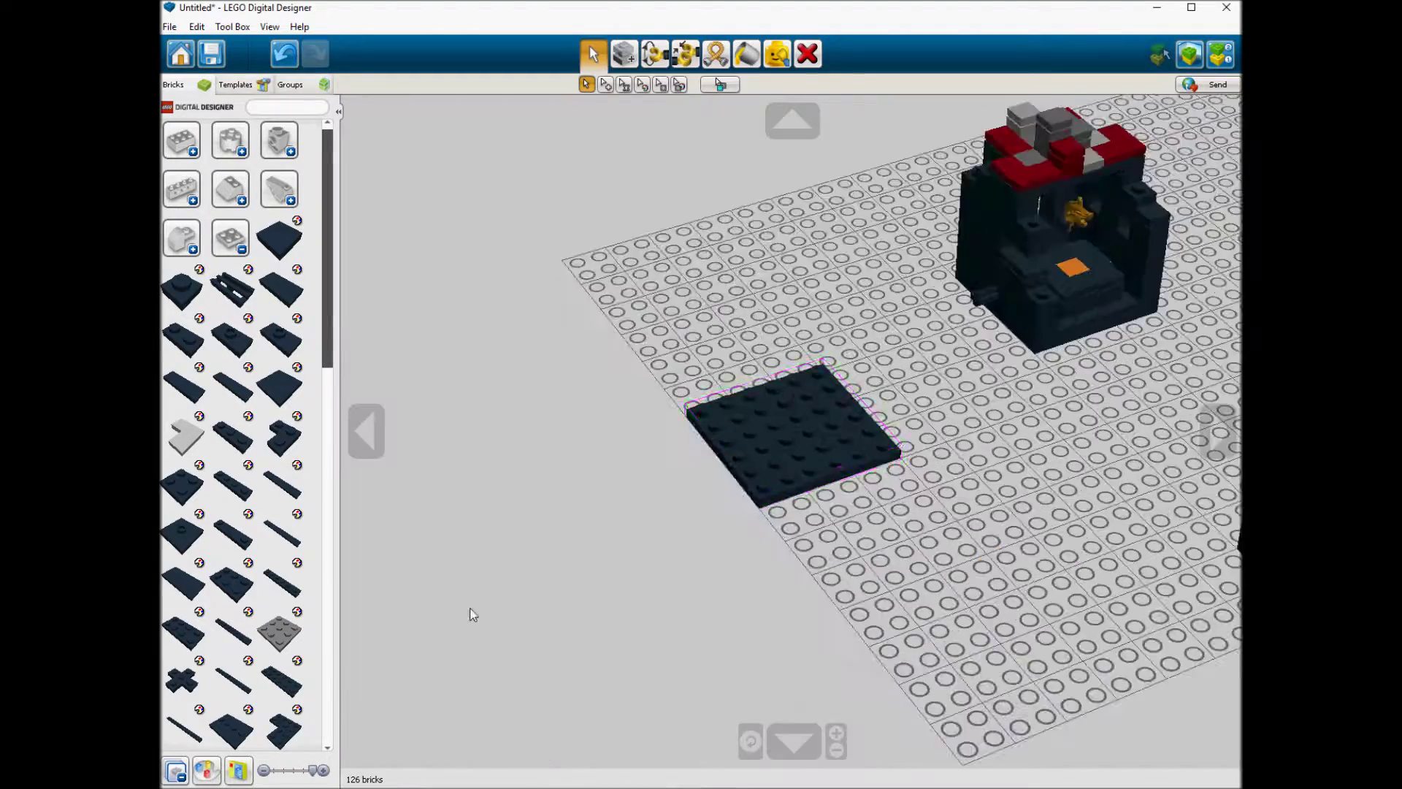
# Step: Place a dark red 1x2x2 corner brick on the rear corner of the new black base and a copy on its left corner
pyautogui.click(231, 238)
pyautogui.click(182, 146)
pyautogui.click(189, 149)
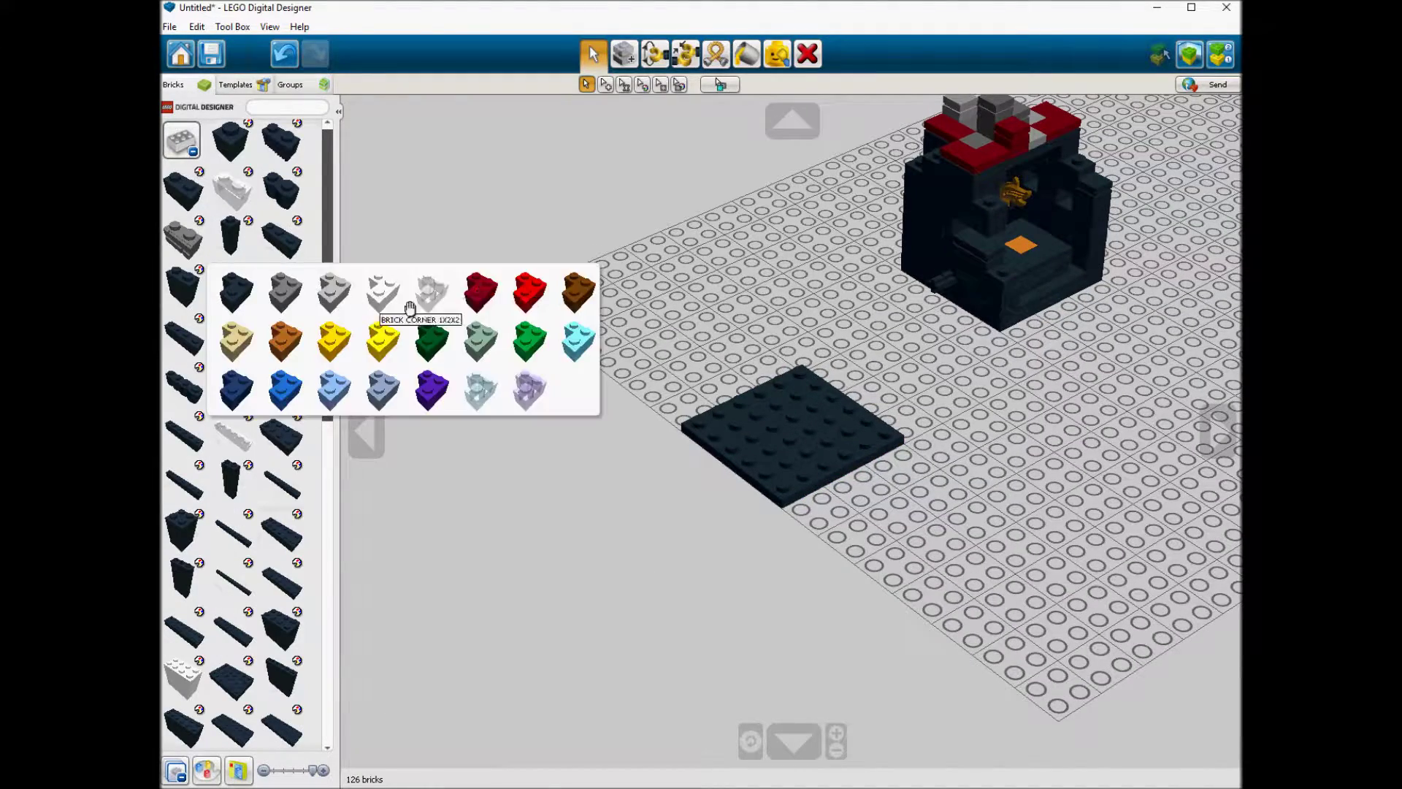
pyautogui.click(481, 289)
pyautogui.click(803, 376)
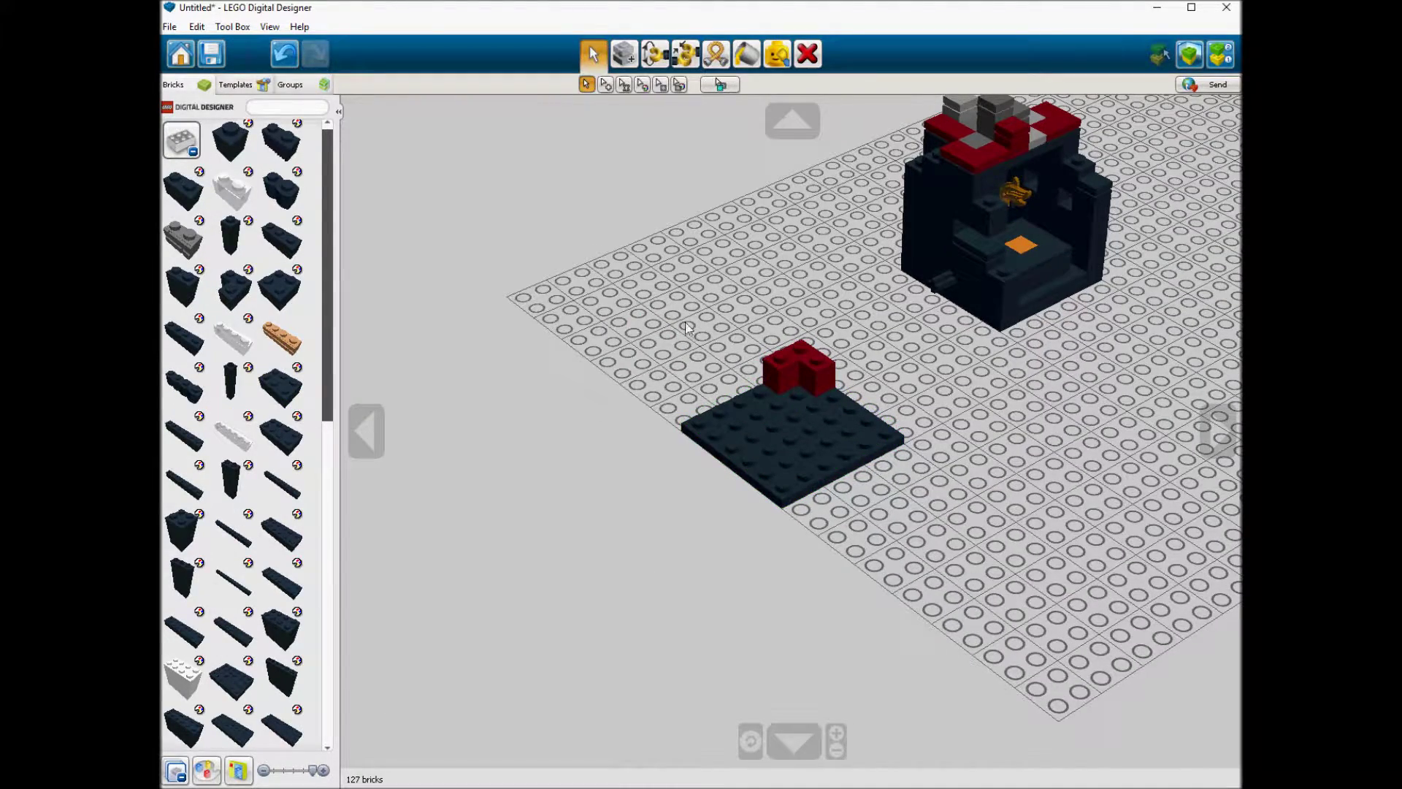
pyautogui.press('c')
pyautogui.click(712, 409)
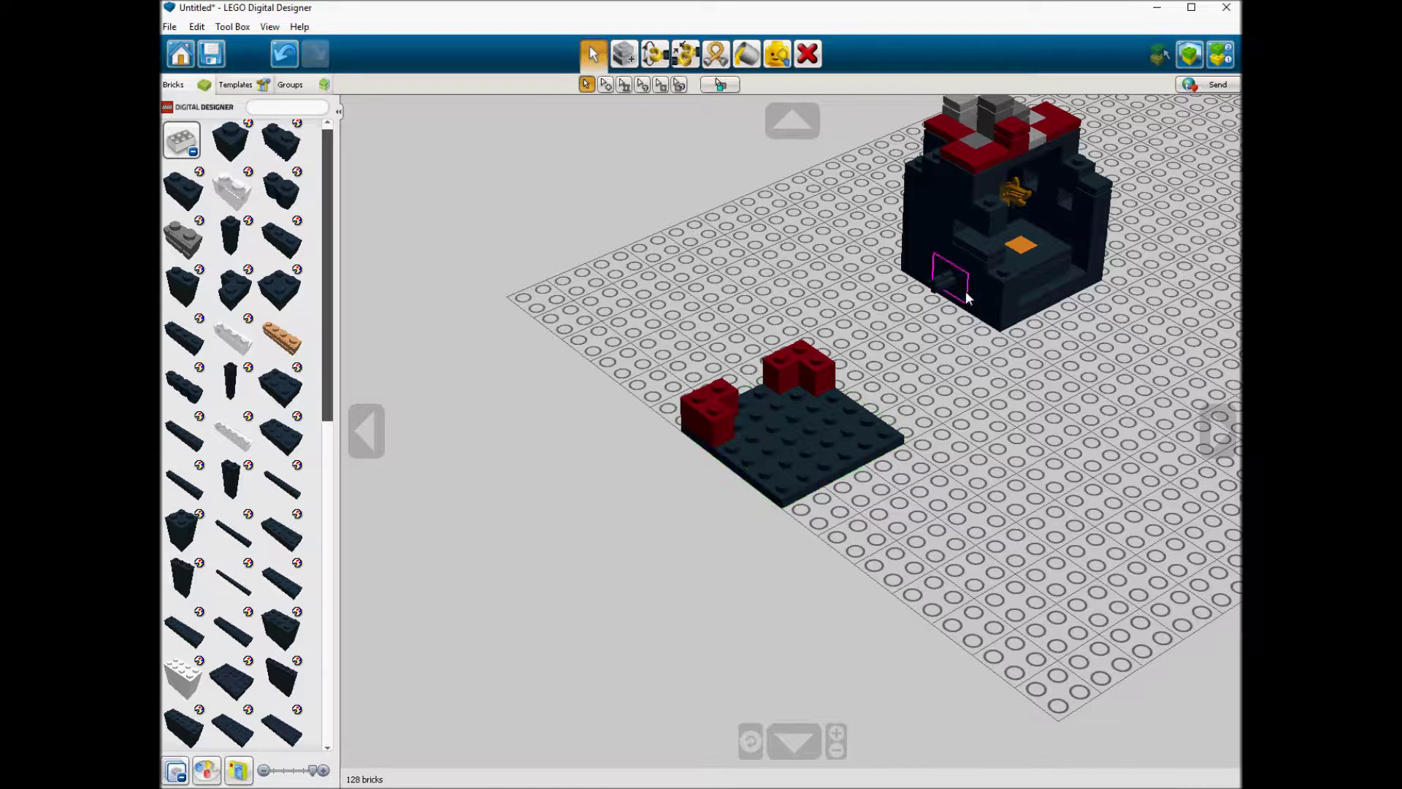
# Step: Copy the flame structure's black 1x2 brick with a hole onto both rear edges of the base, adjoining the dark red corner bricks
pyautogui.press('c')
pyautogui.click(853, 400)
pyautogui.press('c')
pyautogui.click(759, 395)
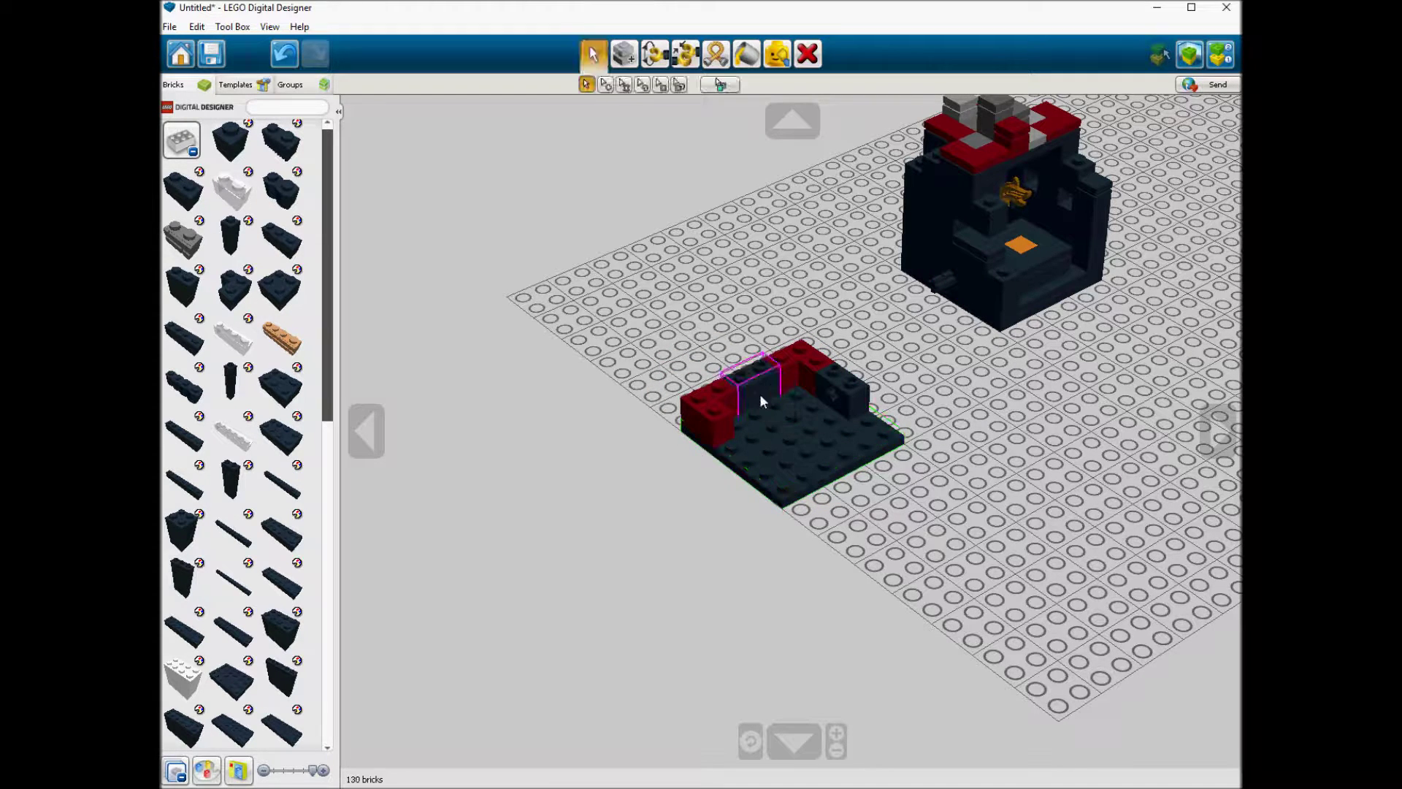
# Step: Place an orange 1x1 tile beside the right black brick and a yellow-orange 1x1 plate on the base's right corner stud
pyautogui.click(182, 141)
pyautogui.click(231, 238)
pyautogui.click(296, 222)
pyautogui.click(466, 291)
pyautogui.click(867, 422)
pyautogui.click(187, 287)
pyautogui.click(440, 354)
pyautogui.click(886, 427)
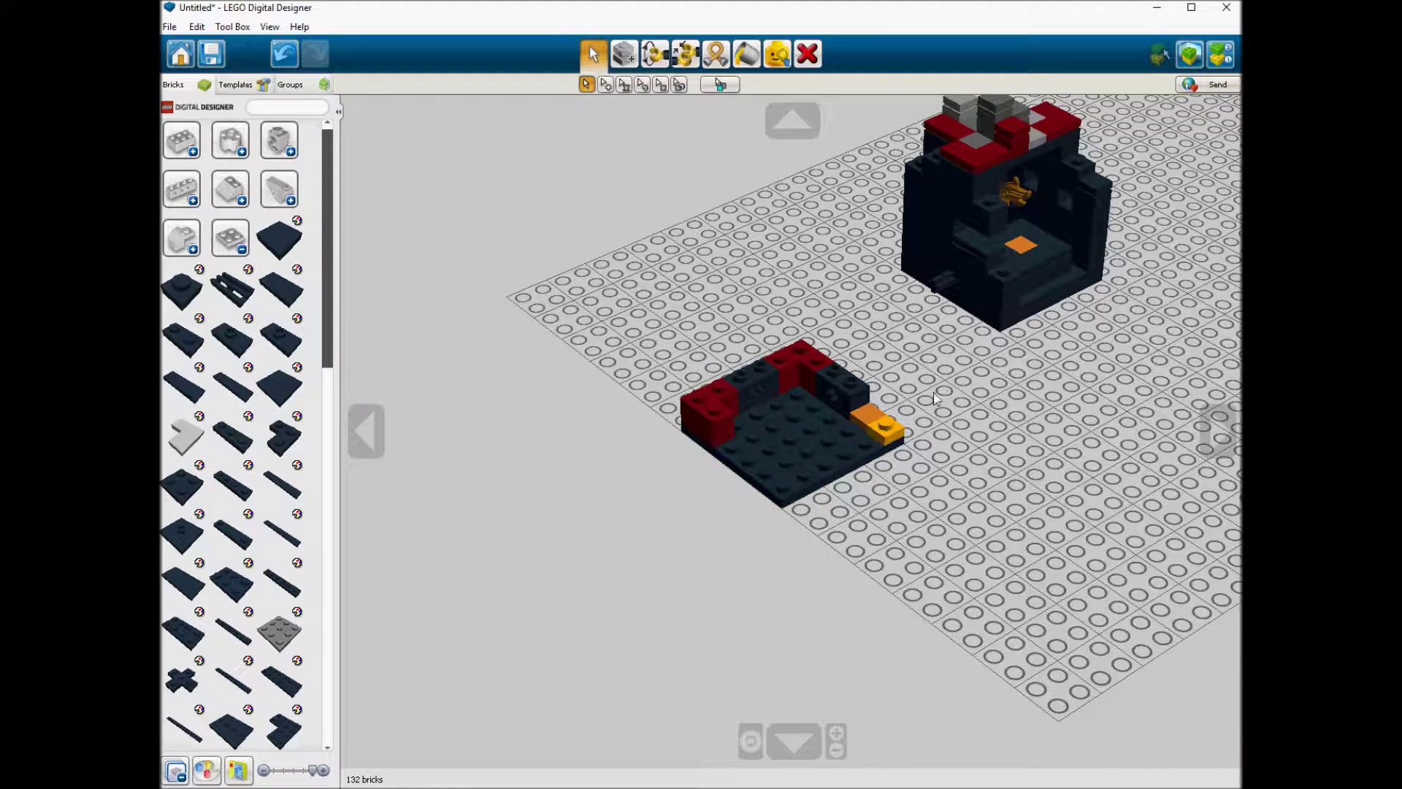
# Step: Replace the 1x1 plate on the right corner stud with a bright yellow one
pyautogui.click(191, 285)
pyautogui.click(886, 429)
pyautogui.press('Delete')
pyautogui.click(192, 283)
pyautogui.click(468, 358)
pyautogui.click(892, 447)
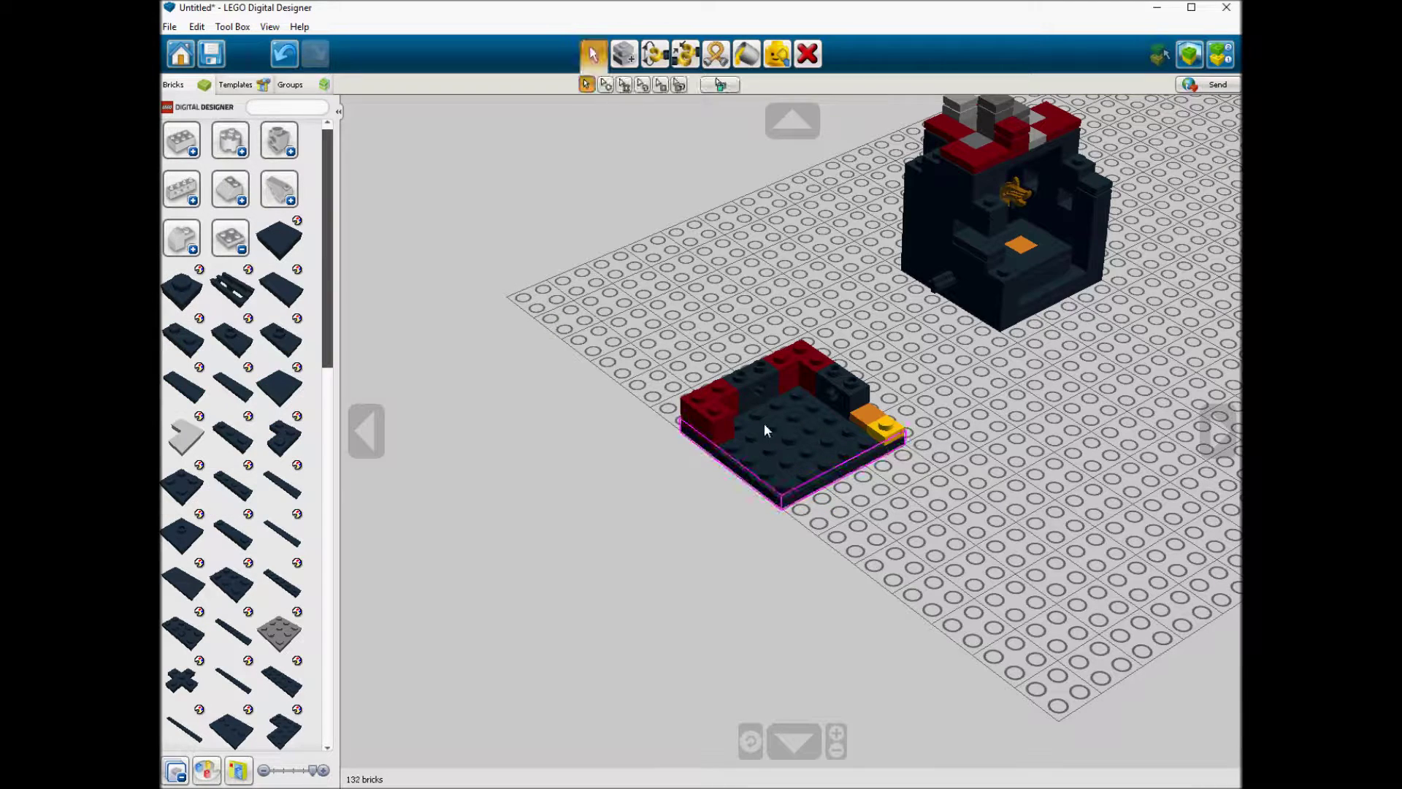
# Step: Add two black 1x1 bricks on the inner side of the black brick along the right rear edge
pyautogui.click(169, 137)
pyautogui.click(231, 141)
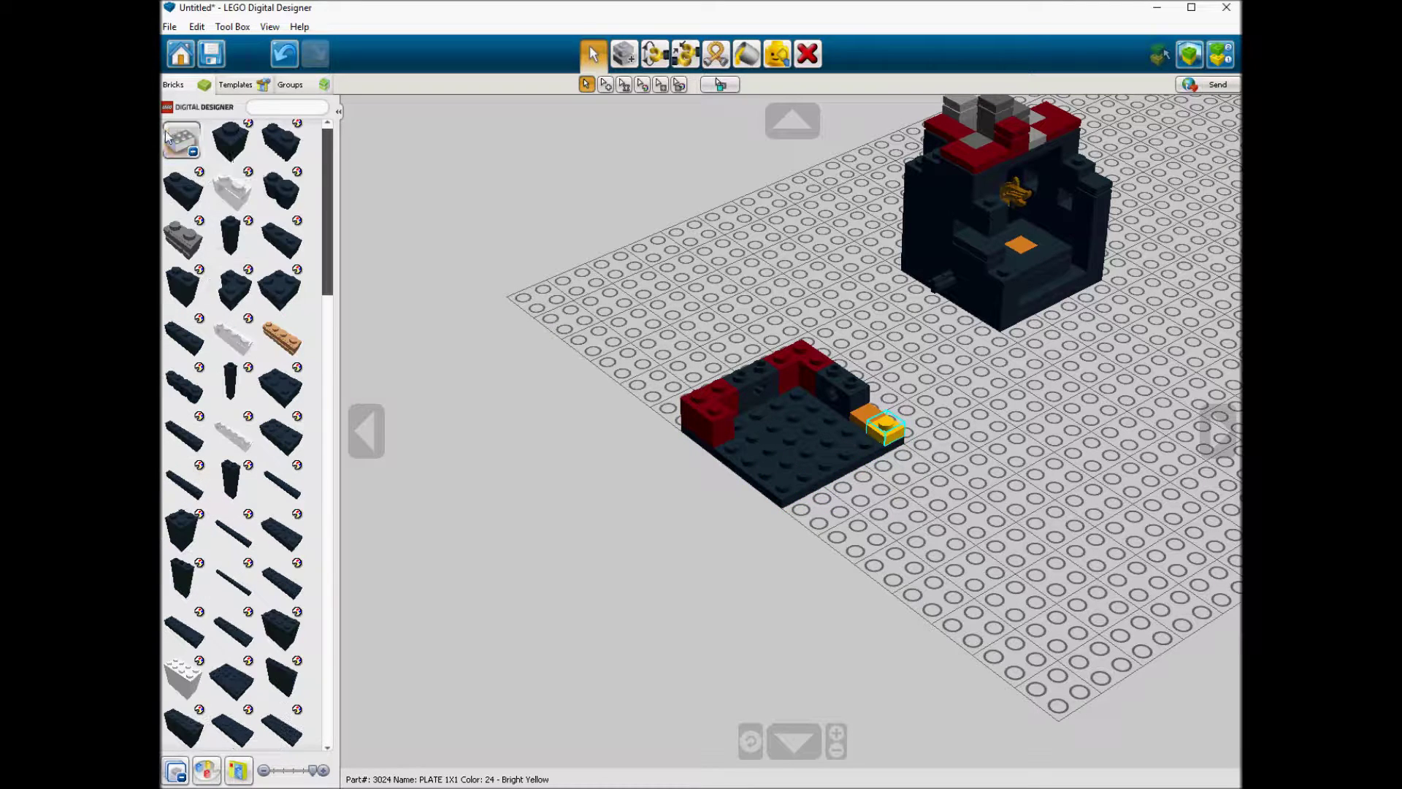
pyautogui.click(852, 430)
pyautogui.keyDown('alt'); pyautogui.click(852, 425); pyautogui.keyUp('alt')
pyautogui.click(840, 422)
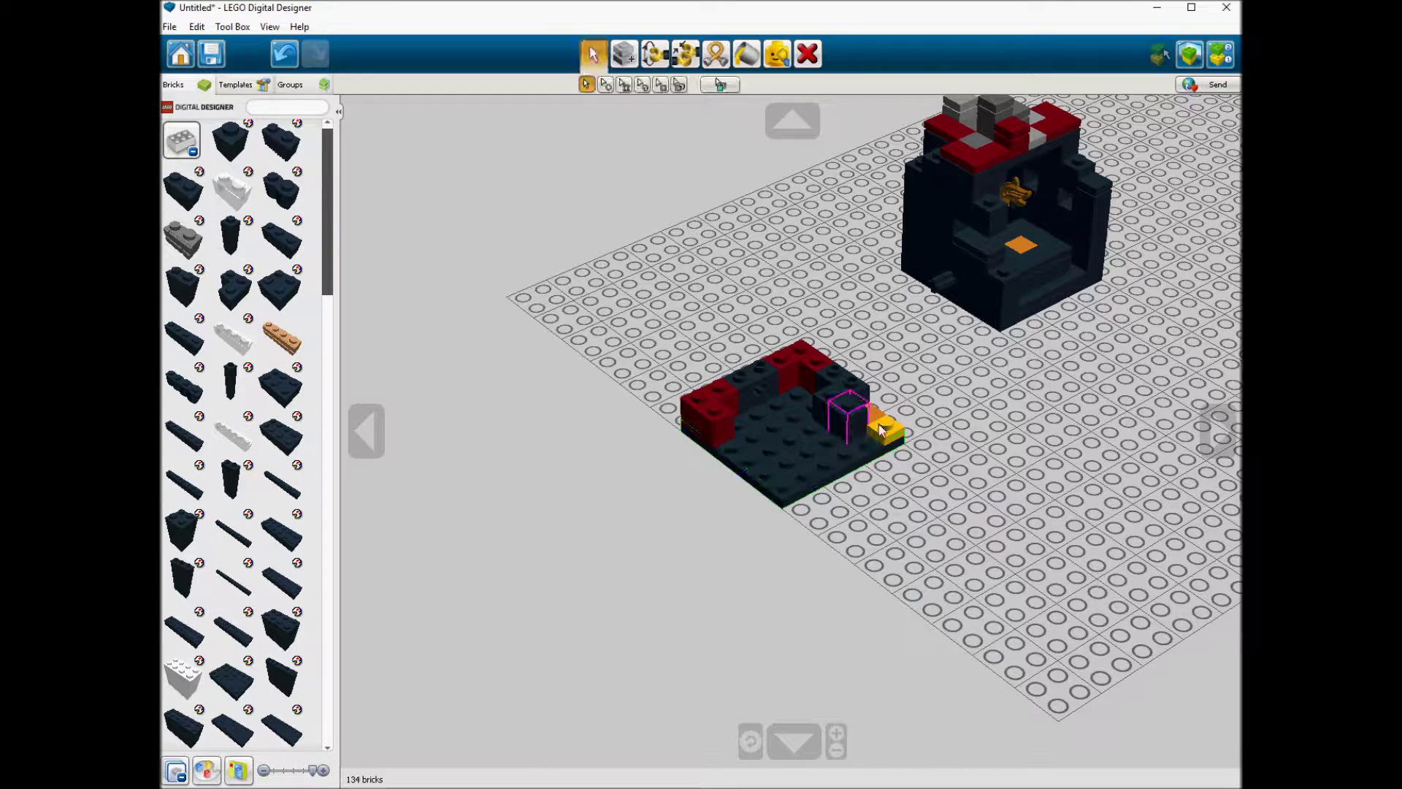
# Step: Lay copies of the bright yellow 1x1 plate and the orange tile around the inner side of the black 1x1 bricks
pyautogui.keyDown('alt'); pyautogui.click(895, 434); pyautogui.keyUp('alt')
pyautogui.click(839, 439)
pyautogui.keyDown('alt'); pyautogui.click(875, 422); pyautogui.keyUp('alt')
pyautogui.click(835, 446)
pyautogui.keyDown('alt'); pyautogui.click(835, 443); pyautogui.keyUp('alt')
pyautogui.click(852, 455)
pyautogui.keyDown('alt'); pyautogui.click(853, 452); pyautogui.keyUp('alt')
pyautogui.click(872, 447)
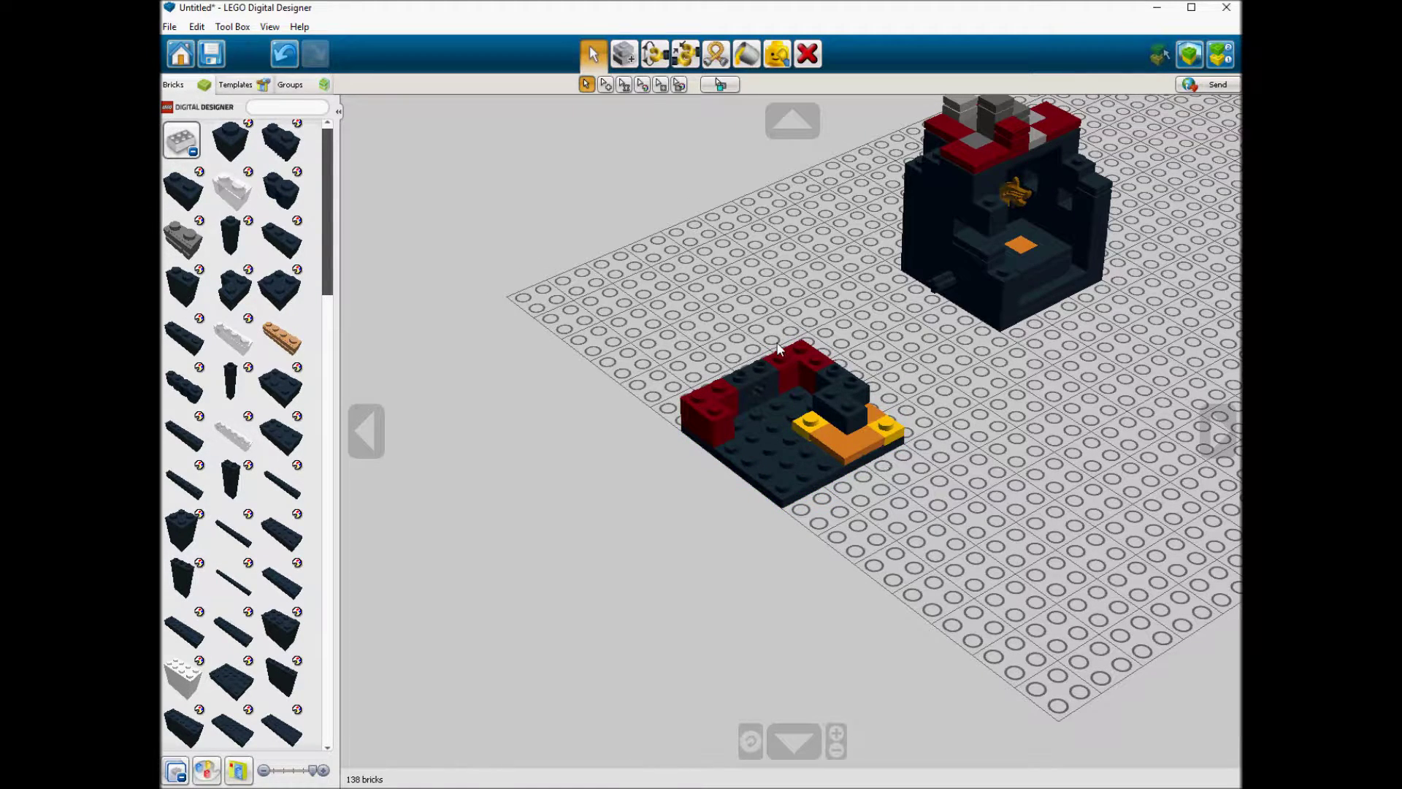
# Step: Place a dark red 1x2 brick beside the left corner brick and a rotated copy inside the rear corner brick
pyautogui.click(199, 173)
pyautogui.click(525, 190)
pyautogui.click(755, 412)
pyautogui.keyDown('alt'); pyautogui.click(747, 398); pyautogui.keyUp('alt')
pyautogui.press('Right')
pyautogui.click(826, 409)
# Step: Add a bright yellow 1x2 plate between the two dark red 1x2 bricks, in line with the inner yellow 1x1 plate
pyautogui.click(183, 142)
pyautogui.click(231, 240)
pyautogui.click(199, 320)
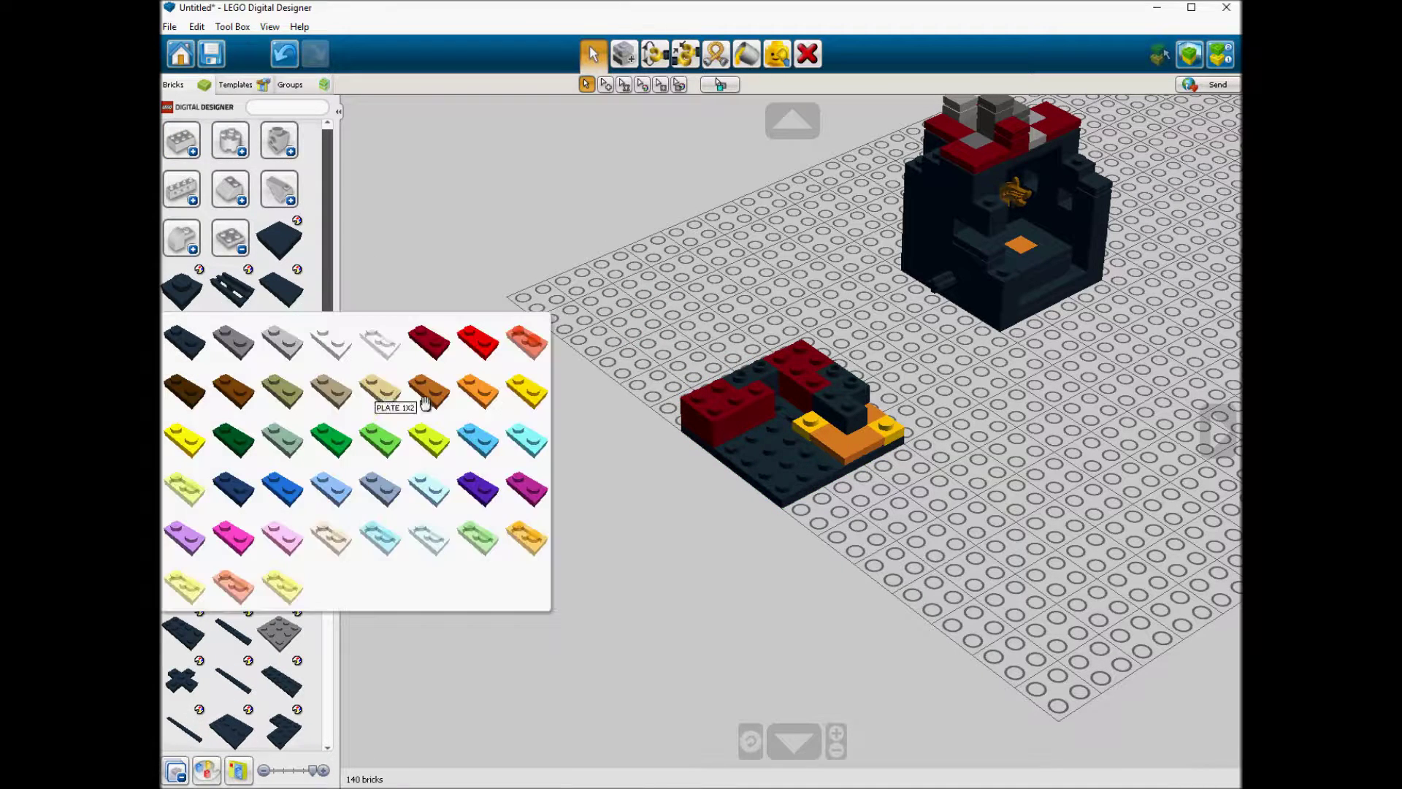
pyautogui.click(527, 396)
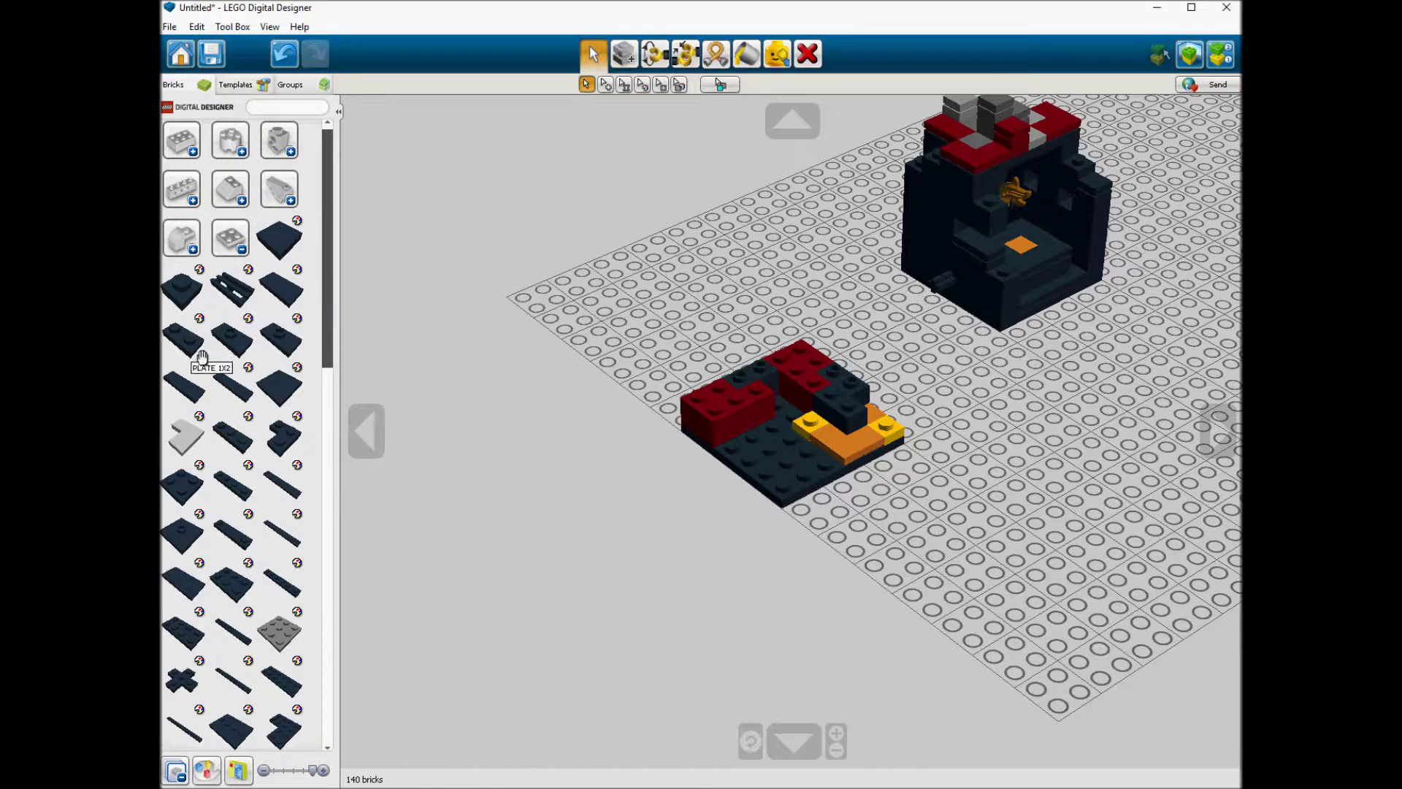
pyautogui.click(806, 423)
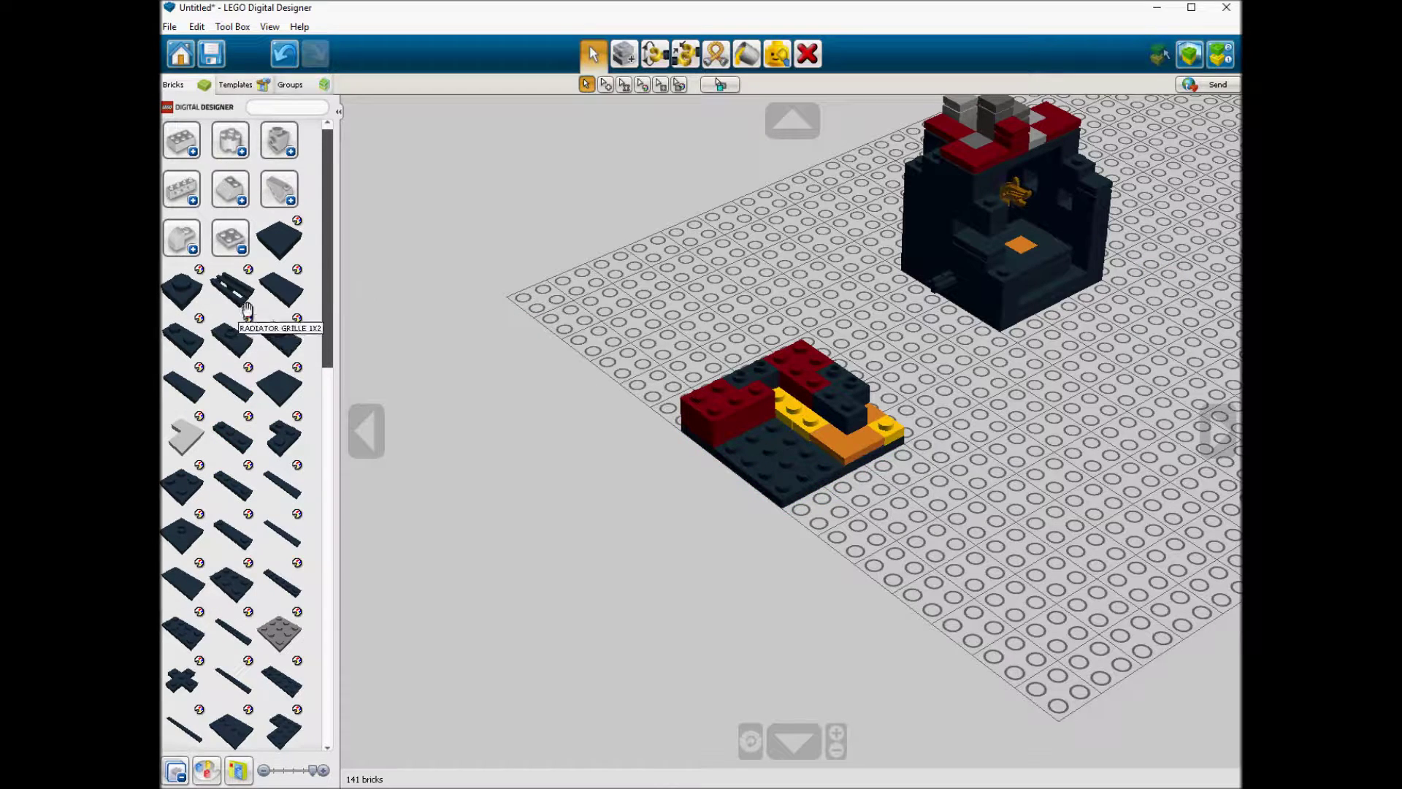
# Step: Stack two transparent bright orange 1x1 round plates on the yellow 1x2 plate
pyautogui.click(232, 240)
pyautogui.click(279, 239)
pyautogui.click(248, 271)
pyautogui.click(232, 484)
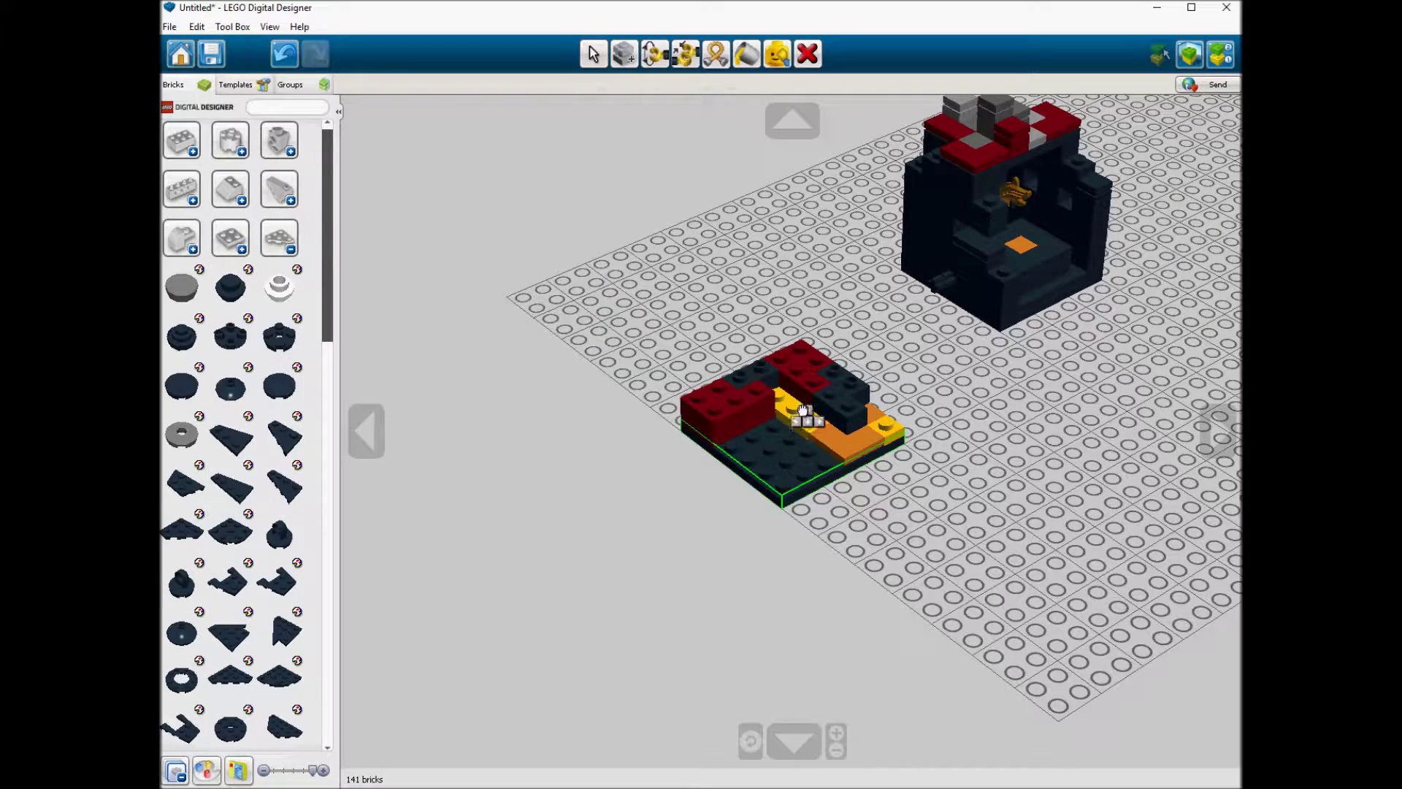
pyautogui.moveTo(231, 300)
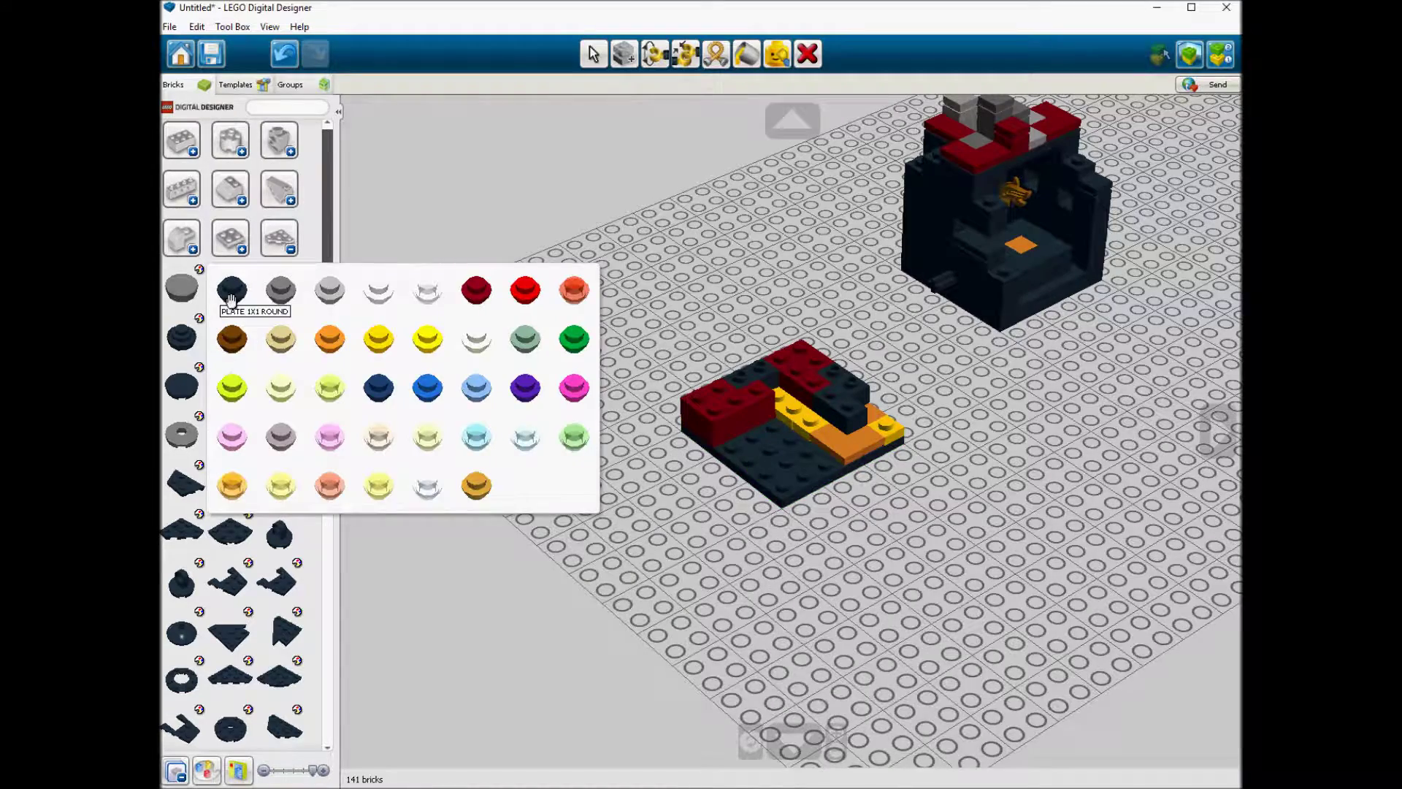
pyautogui.click(233, 485)
pyautogui.press('KP_8')
pyautogui.press('KP_8')
pyautogui.press('KP_8')
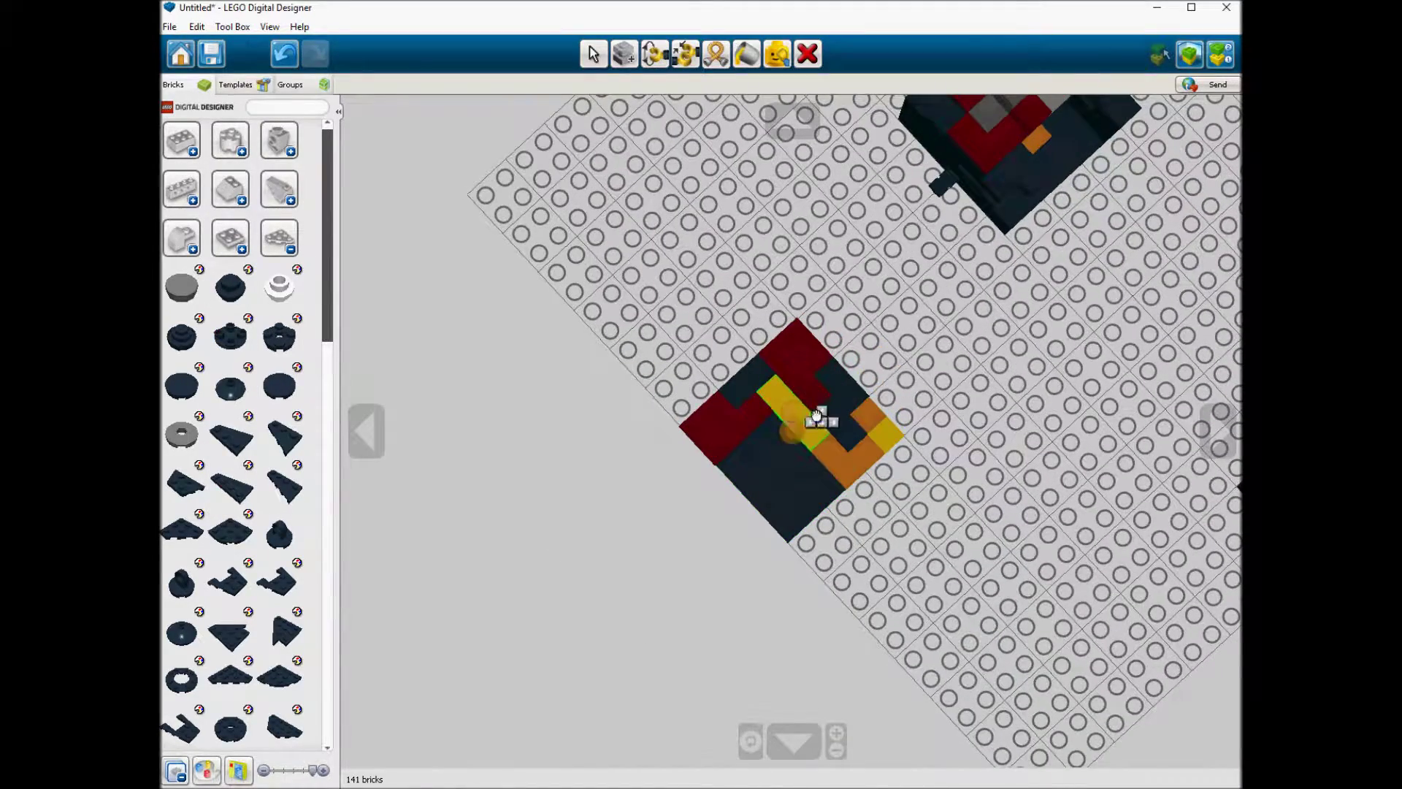
pyautogui.click(798, 422)
pyautogui.click(799, 424)
pyautogui.click(801, 423)
# Step: Add a third transparent orange 1x1 round plate to the stack on the yellow 1x2 plate
pyautogui.press('KP_2')
pyautogui.press('KP_2')
pyautogui.press('KP_2')
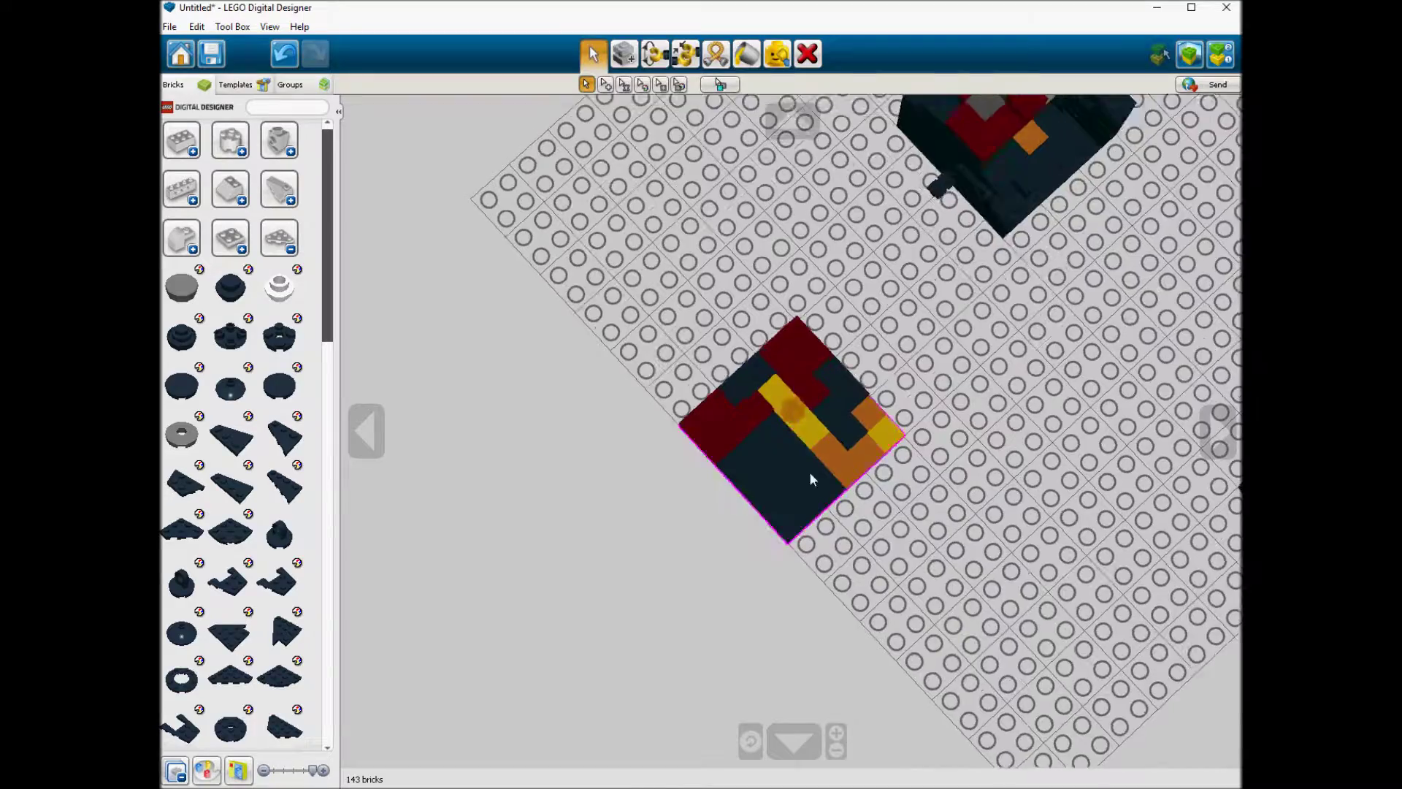
pyautogui.click(791, 401)
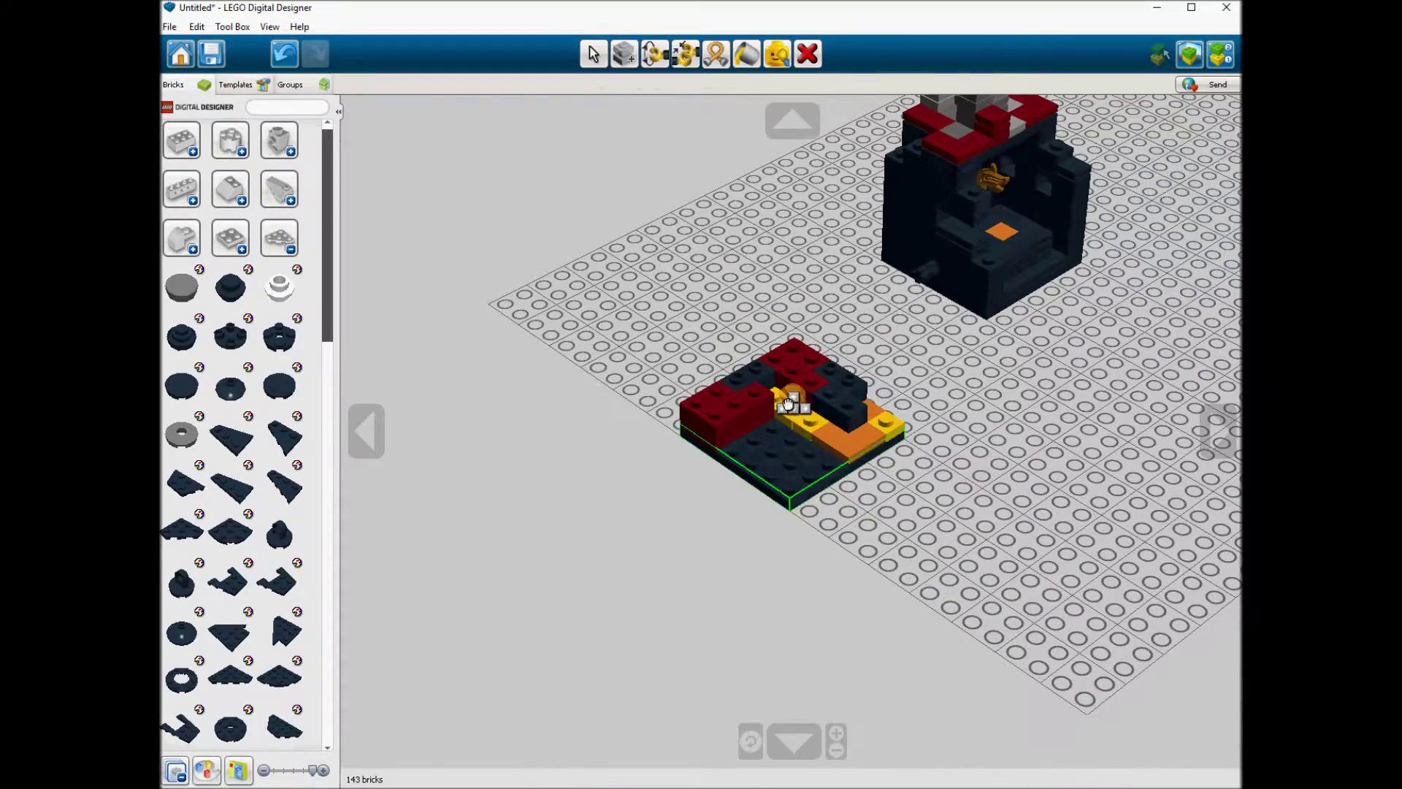
pyautogui.press('KP_8')
pyautogui.press('KP_8')
pyautogui.press('KP_8')
pyautogui.click(791, 403)
# Step: Place a copy of the orange tile on the rear stud behind the round plate stack
pyautogui.click(874, 431)
pyautogui.hotkey('ctrl', 'c')
pyautogui.hotkey('ctrl', 'v')
pyautogui.click(791, 400)
# Step: Stack two copies of the bright yellow 1x2 plate in front of the left dark red 1x2 brick
pyautogui.moveTo(836, 417); pyautogui.dragTo(842, 310, button='right')
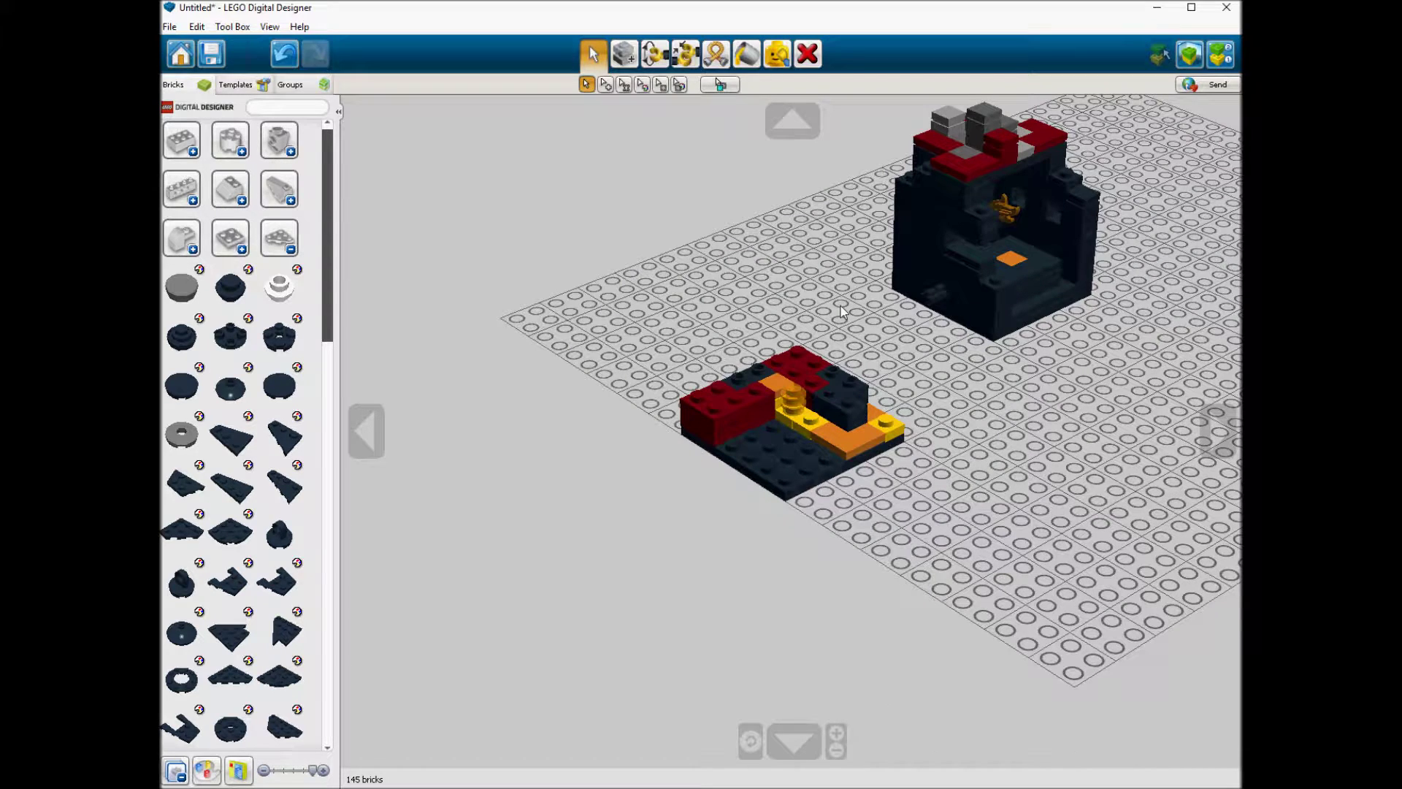
pyautogui.click(791, 417)
pyautogui.hotkey('ctrl', 'c')
pyautogui.hotkey('ctrl', 'v')
pyautogui.click(775, 436)
pyautogui.click(776, 434)
pyautogui.hotkey('ctrl', 'c')
pyautogui.hotkey('ctrl', 'v')
pyautogui.click(779, 436)
# Step: Cover the top of the yellow 1x2 plate stack with copies of the orange tile
pyautogui.click(834, 435)
pyautogui.hotkey('ctrl', 'c')
pyautogui.hotkey('ctrl', 'v')
pyautogui.moveTo(757, 432); pyautogui.dragTo(751, 437)
# Step: Copy the small black connector from the flame structure's side onto the outside of the black brick in the left rear wall
pyautogui.click(937, 298)
pyautogui.hotkey('ctrl', 'c')
pyautogui.hotkey('ctrl', 'v')
pyautogui.moveTo(964, 419); pyautogui.dragTo(626, 410, button='right')
pyautogui.click(749, 473)
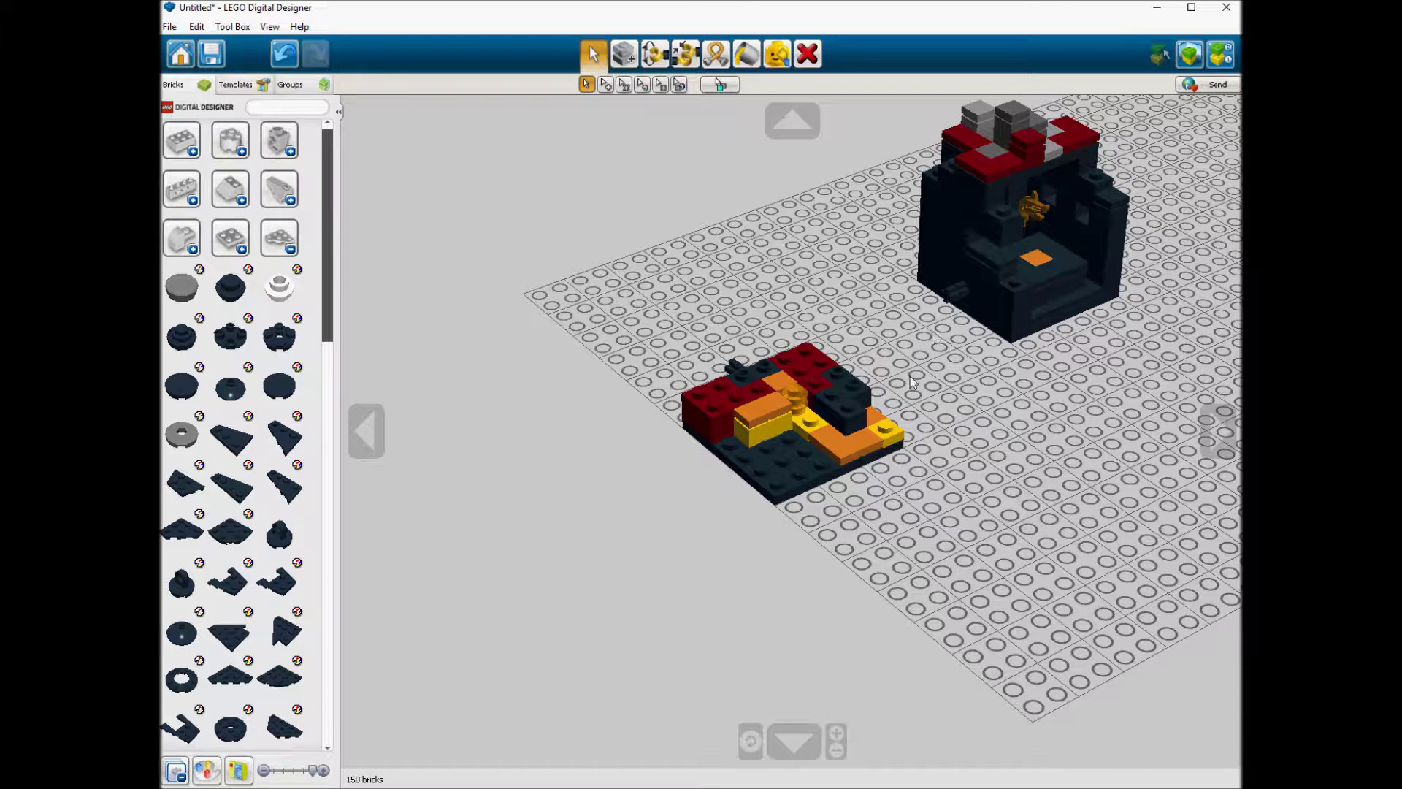
# Step: Place a bright yellow 1x1 plate near the base's front corner and a dark red 1x1 plate beside it
pyautogui.click(785, 458)
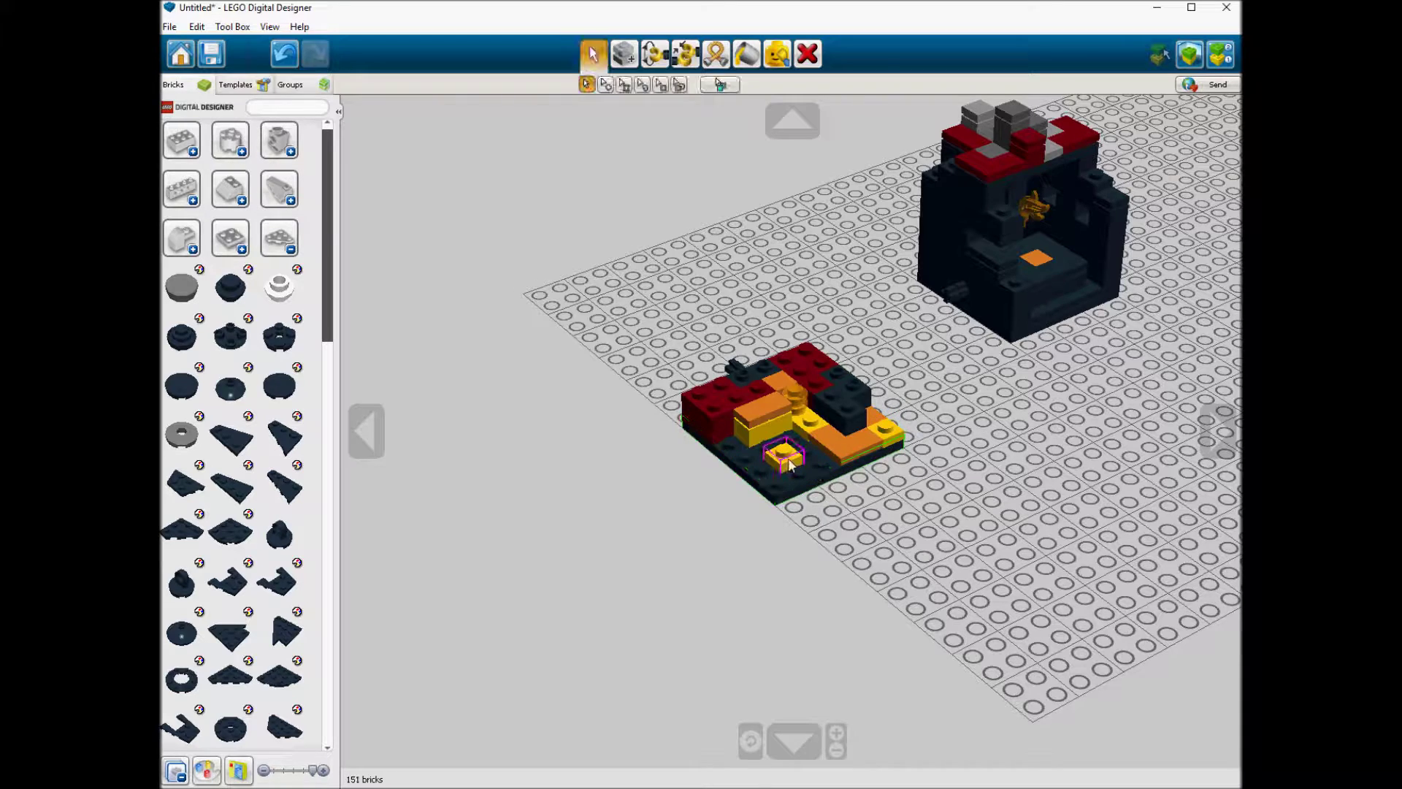
pyautogui.click(233, 240)
pyautogui.click(200, 269)
pyautogui.click(424, 295)
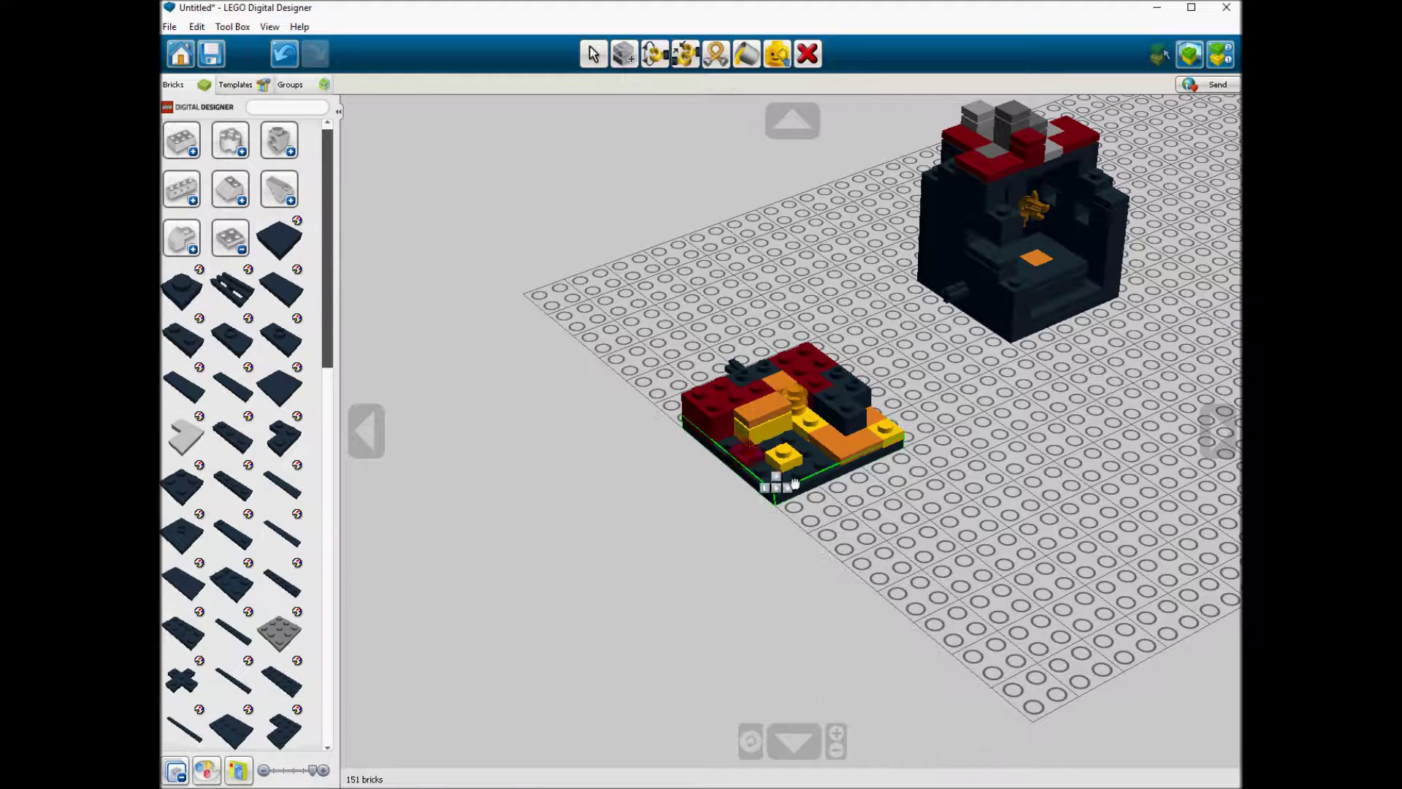
pyautogui.click(807, 480)
# Step: Fill the free studs beside the front yellow and dark red 1x1 plates with orange tile copies
pyautogui.hotkey('ctrl', 'c')
pyautogui.hotkey('ctrl', 'v')
pyautogui.click(768, 444)
pyautogui.hotkey('ctrl', 'v')
pyautogui.click(830, 466)
# Step: Place two copies of the black 1x1 brick side by side in the centre of the base
pyautogui.click(848, 414)
pyautogui.hotkey('ctrl', 'c')
pyautogui.hotkey('ctrl', 'v')
pyautogui.click(812, 442)
pyautogui.hotkey('ctrl', 'v')
pyautogui.click(830, 460)
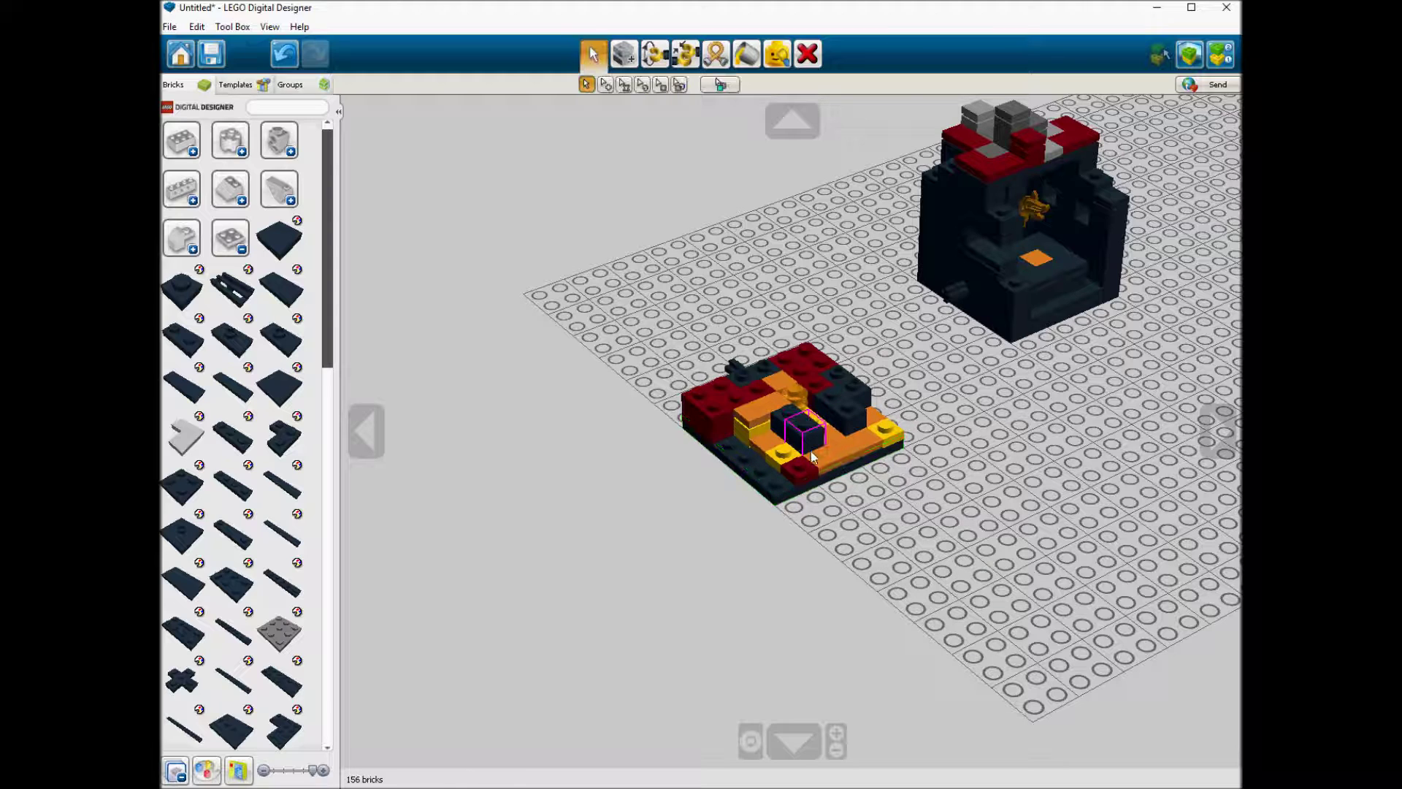
# Step: Line the front-left edge with copies of the black 1x2 brick with a hole and the dark red 1x2 brick
pyautogui.click(846, 379)
pyautogui.hotkey('ctrl', 'c')
pyautogui.hotkey('ctrl', 'v')
pyautogui.click(749, 458)
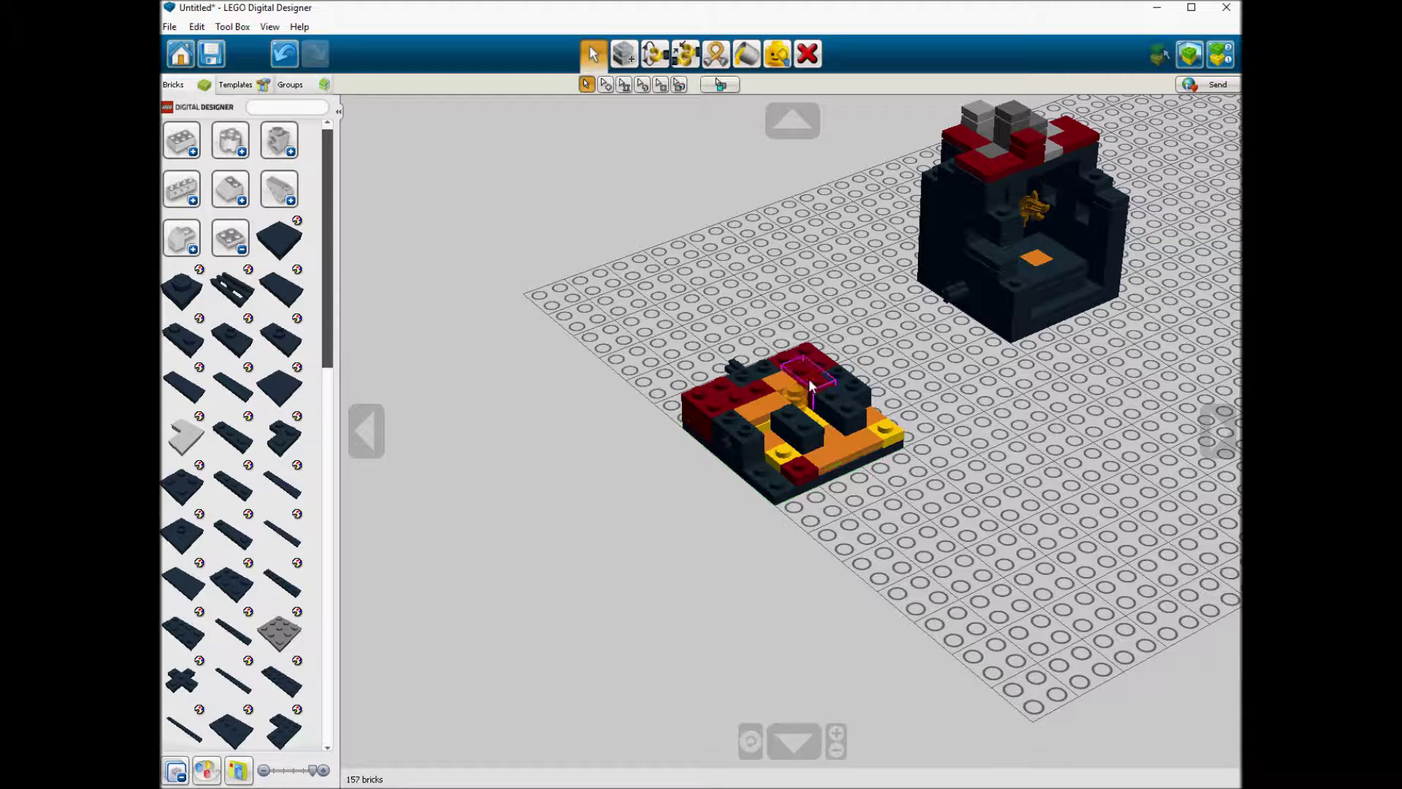
pyautogui.click(811, 383)
pyautogui.hotkey('ctrl', 'c')
pyautogui.hotkey('ctrl', 'v')
pyautogui.click(783, 497)
# Step: Top the front dark red 1x1 plate with a transparent orange 1x1 plate and a copy of the transparent orange round plate
pyautogui.click(793, 400)
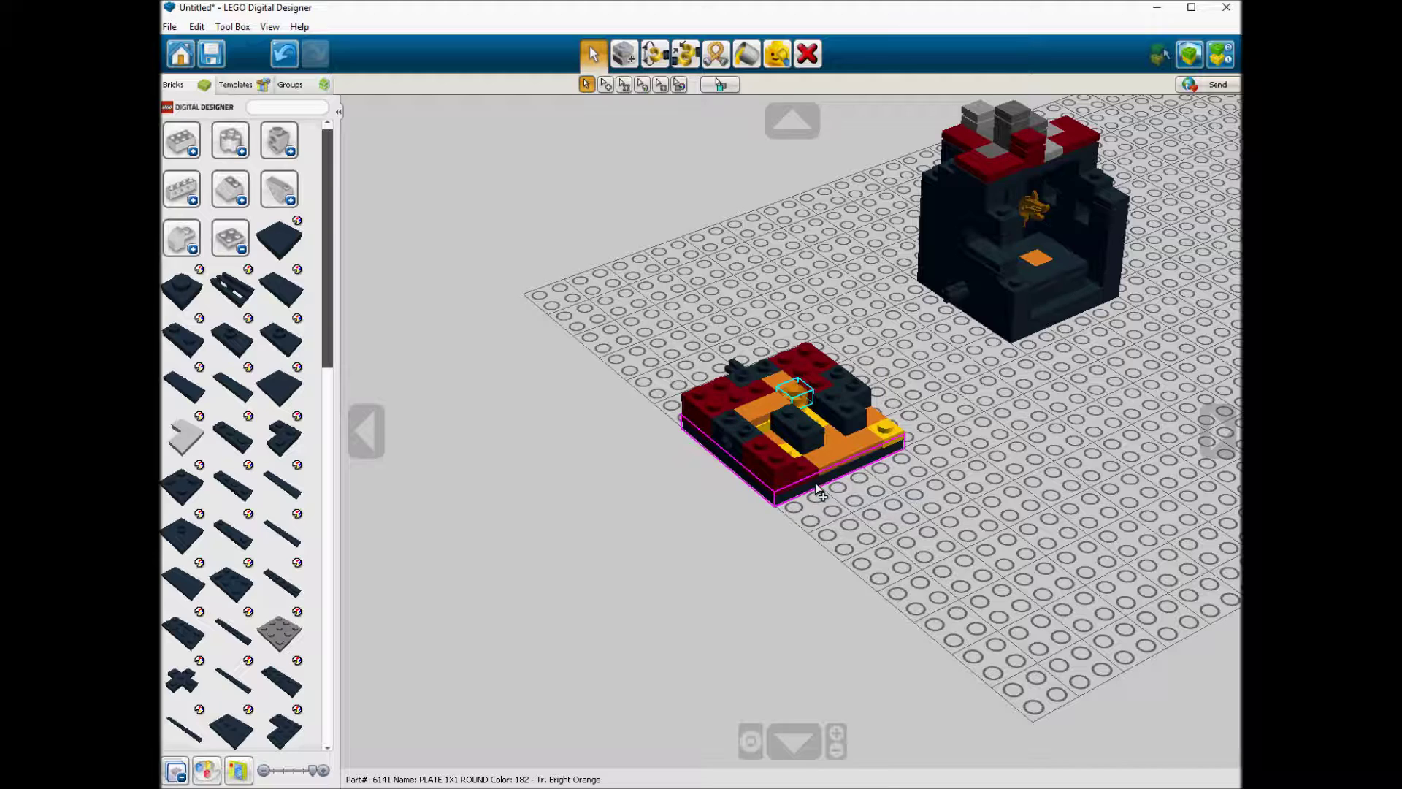
pyautogui.click(200, 269)
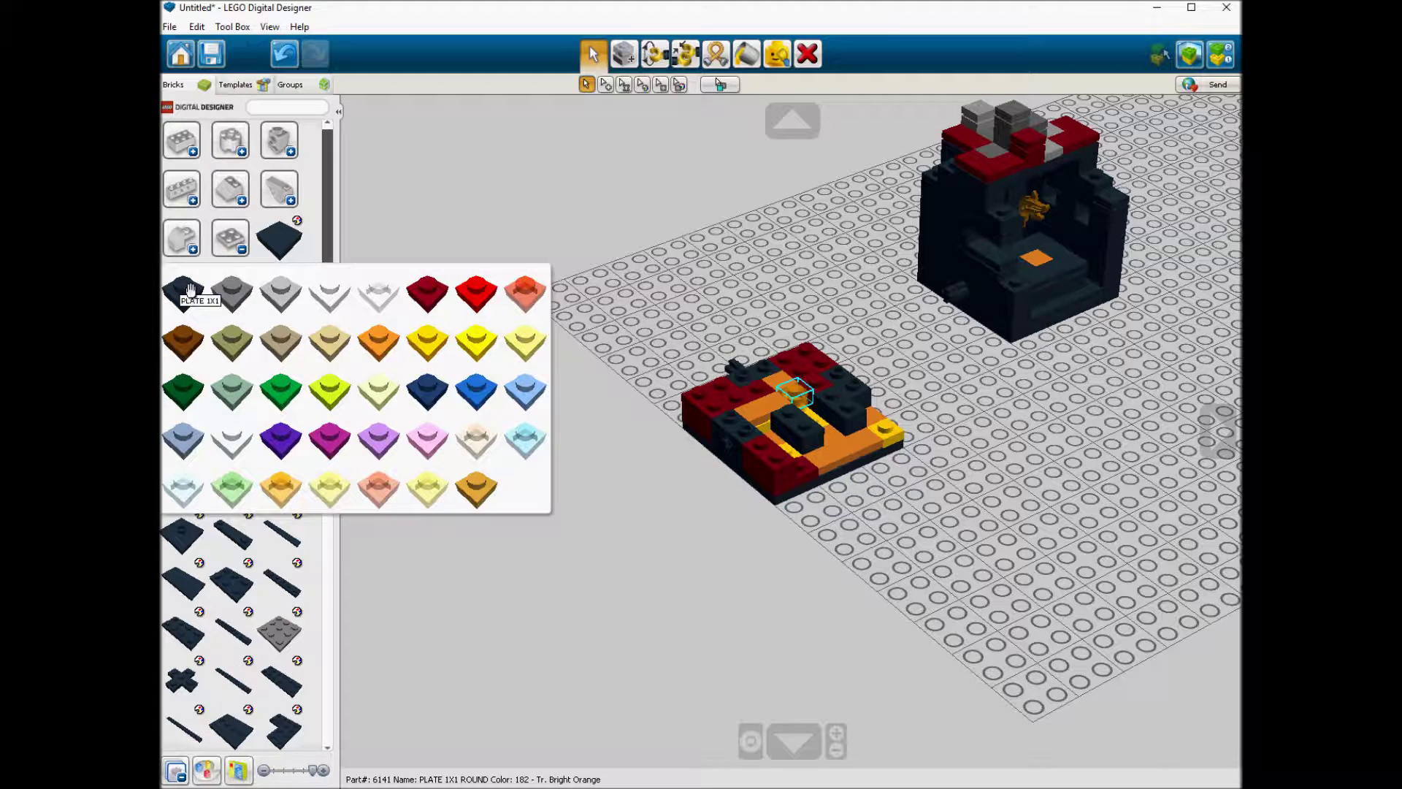
pyautogui.click(293, 494)
pyautogui.click(815, 477)
pyautogui.click(795, 396)
pyautogui.hotkey('ctrl', 'c')
pyautogui.hotkey('ctrl', 'v')
pyautogui.click(823, 467)
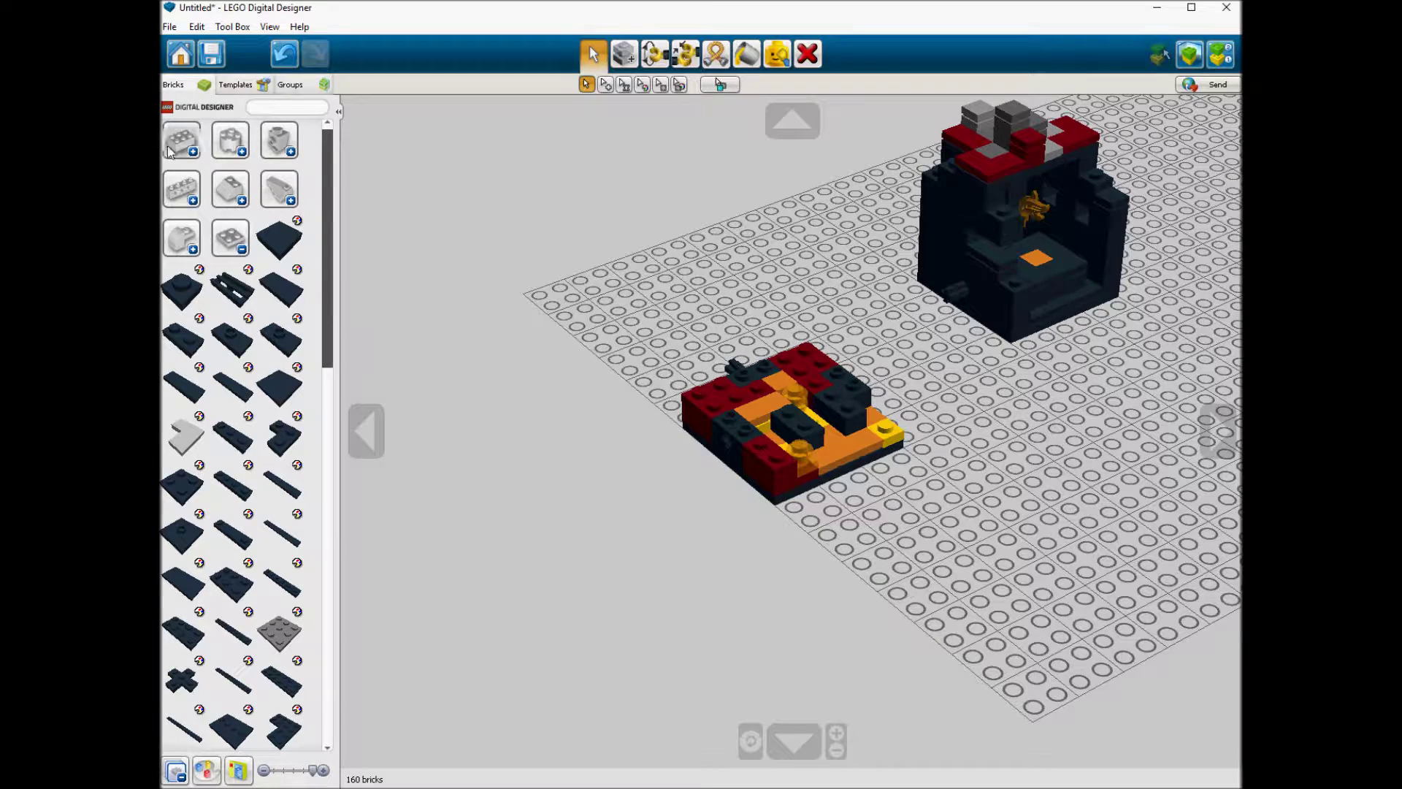
# Step: Place a dark red 1x6 brick along the top of the left rear wall
pyautogui.click(170, 148)
pyautogui.click(199, 416)
pyautogui.click(282, 533)
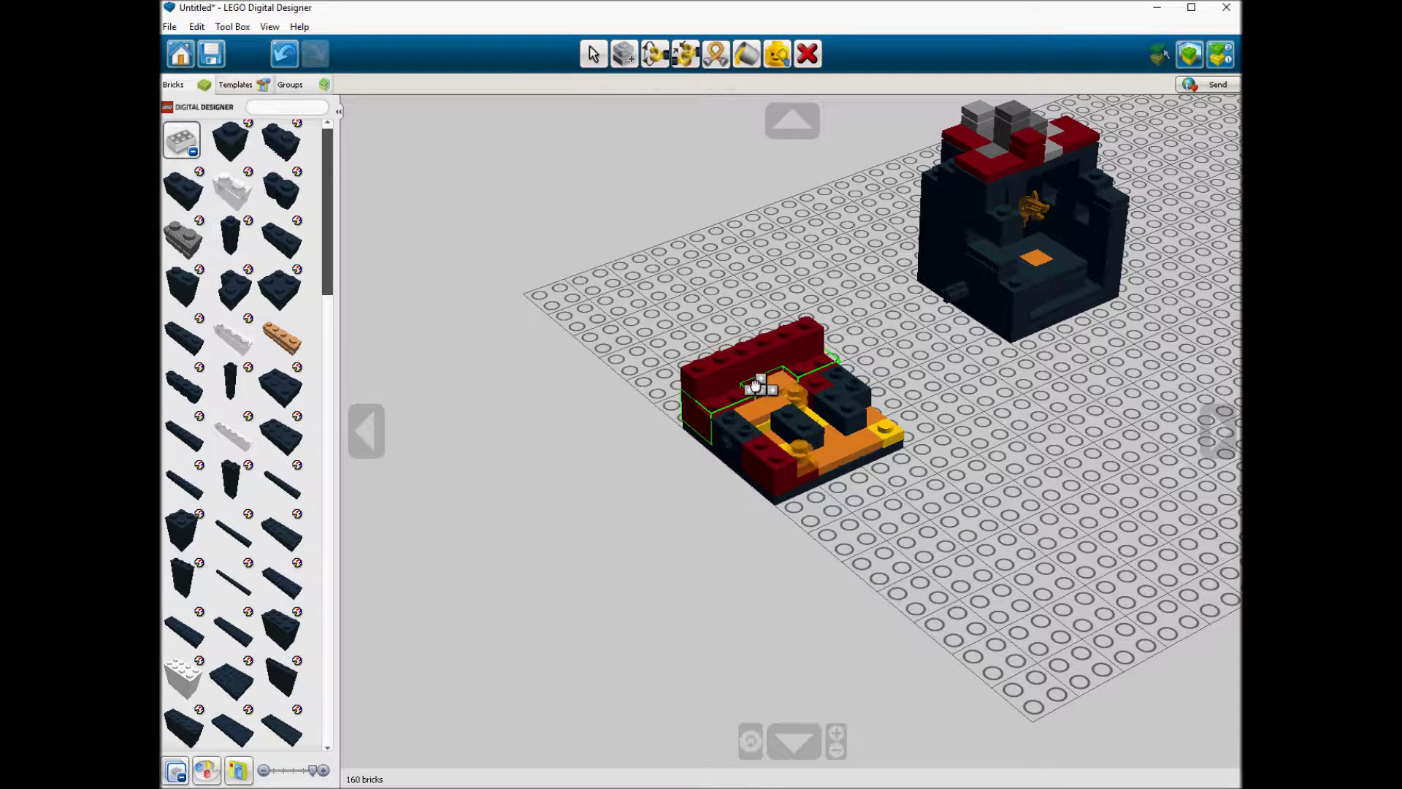
pyautogui.click(752, 383)
# Step: Add an orange 1x1 brick and a second 1x1 brick beside it on the inner side of the dark red 1x6 brick
pyautogui.click(248, 123)
pyautogui.click(266, 232)
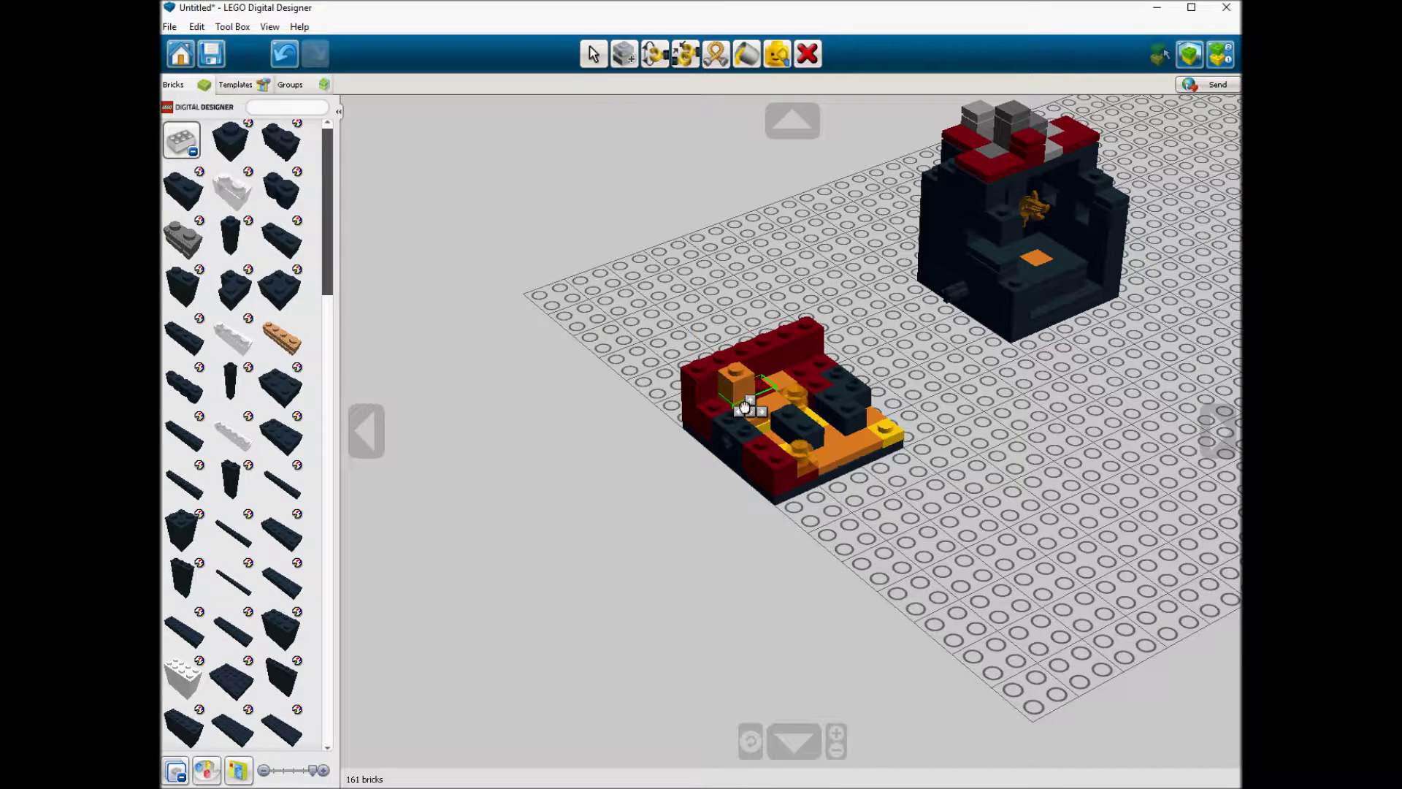
pyautogui.click(744, 407)
pyautogui.click(249, 123)
pyautogui.click(573, 143)
pyautogui.click(766, 391)
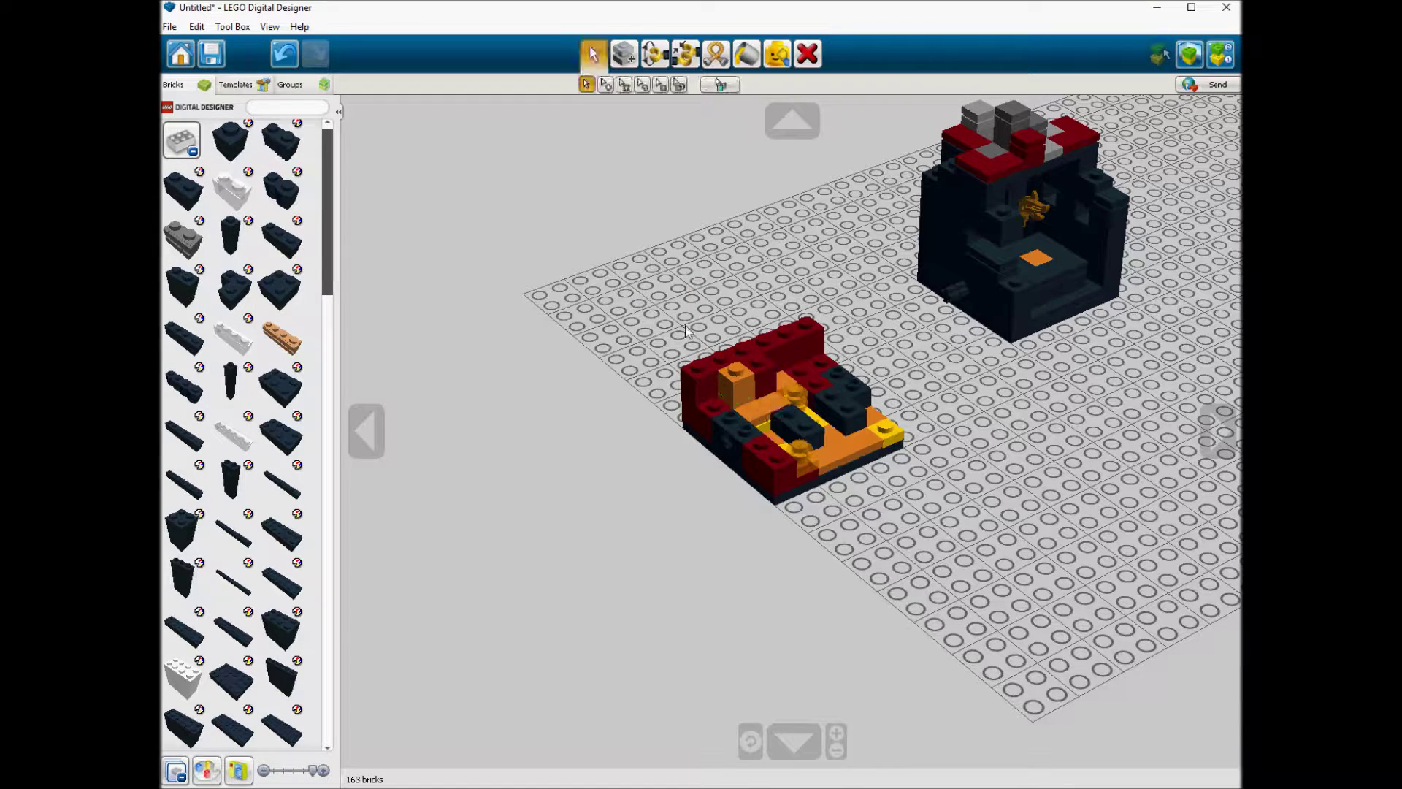
# Step: Extend the wall's second layer with a dark red corner brick at the rear corner and a dark red 1x2 brick at the left corner
pyautogui.click(261, 254)
pyautogui.click(475, 289)
pyautogui.click(826, 371)
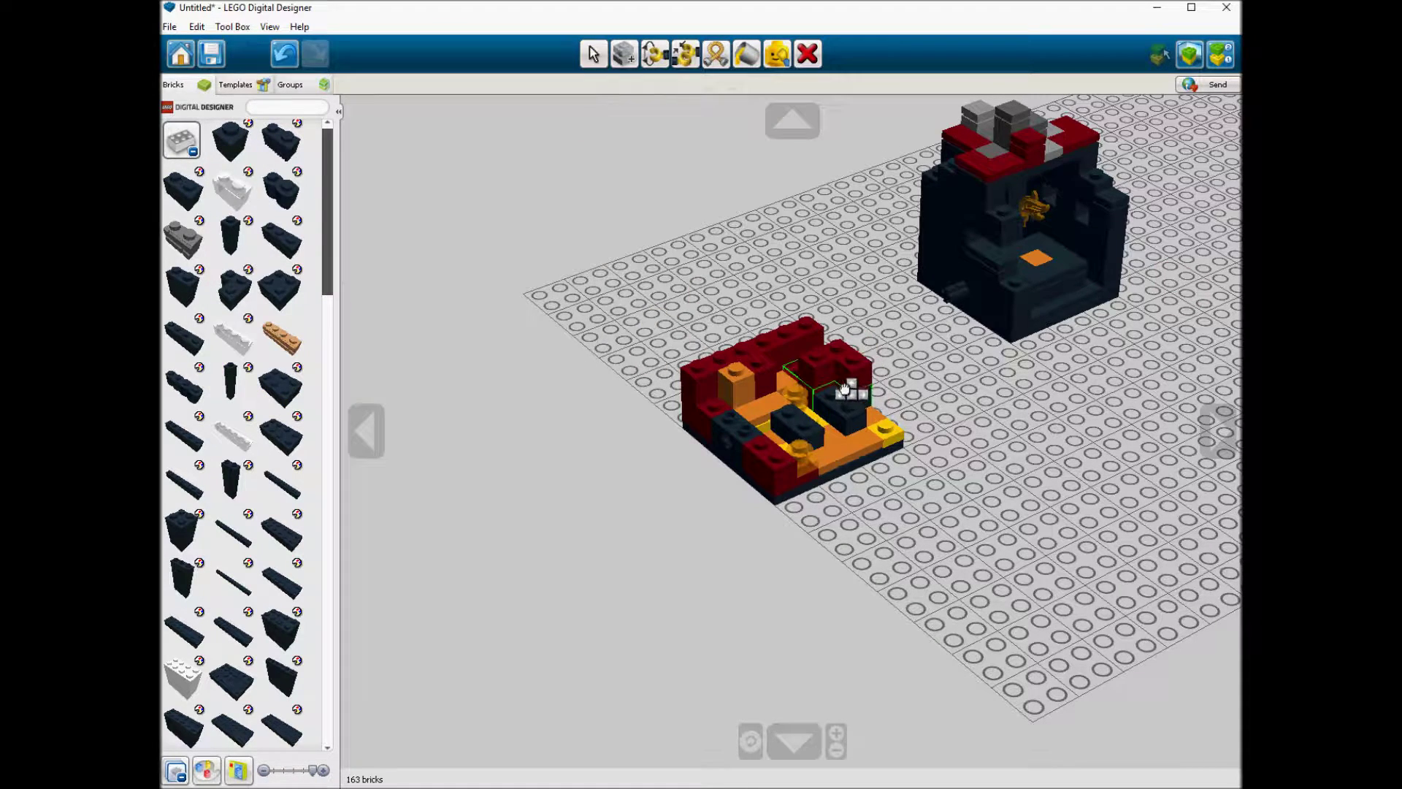
pyautogui.click(829, 376)
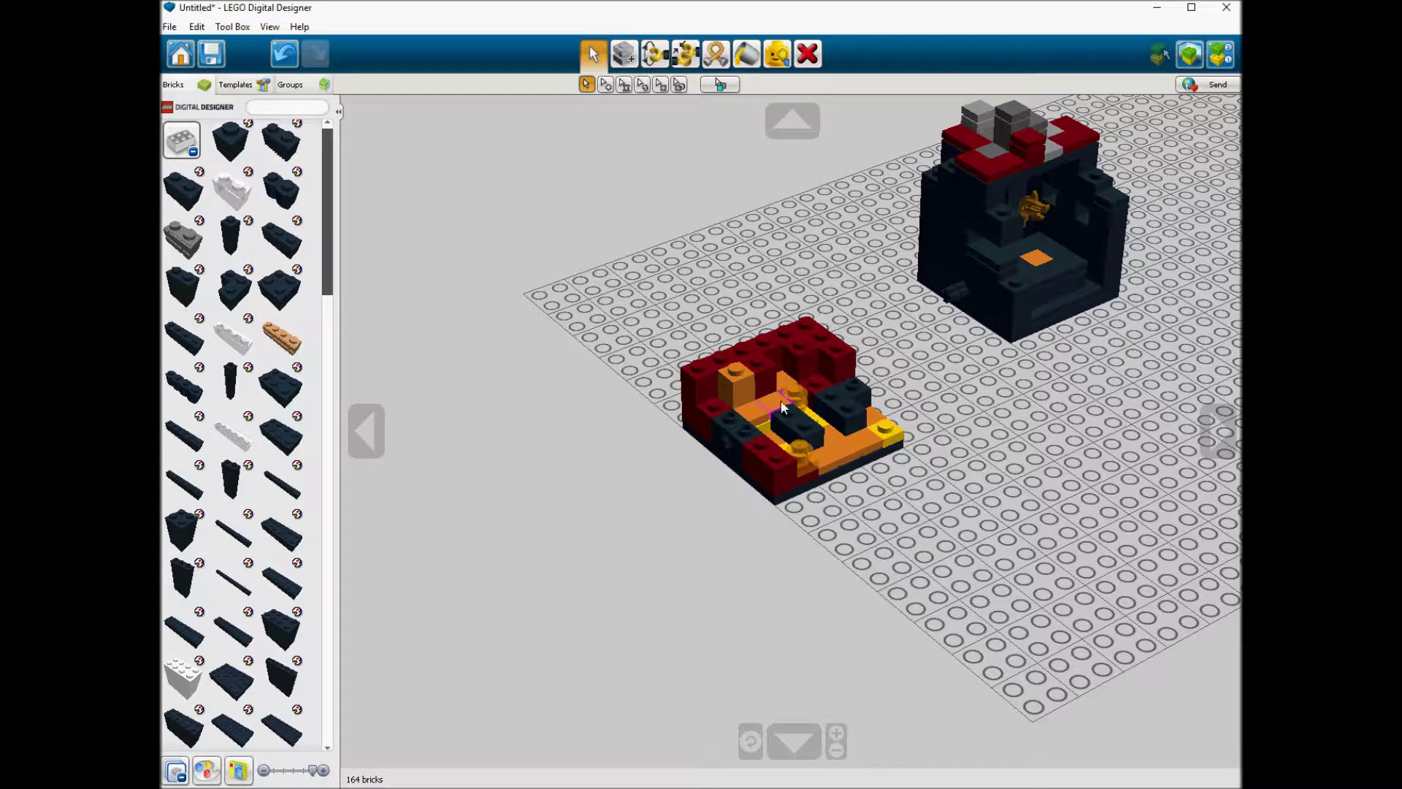
pyautogui.click(201, 173)
pyautogui.click(210, 202)
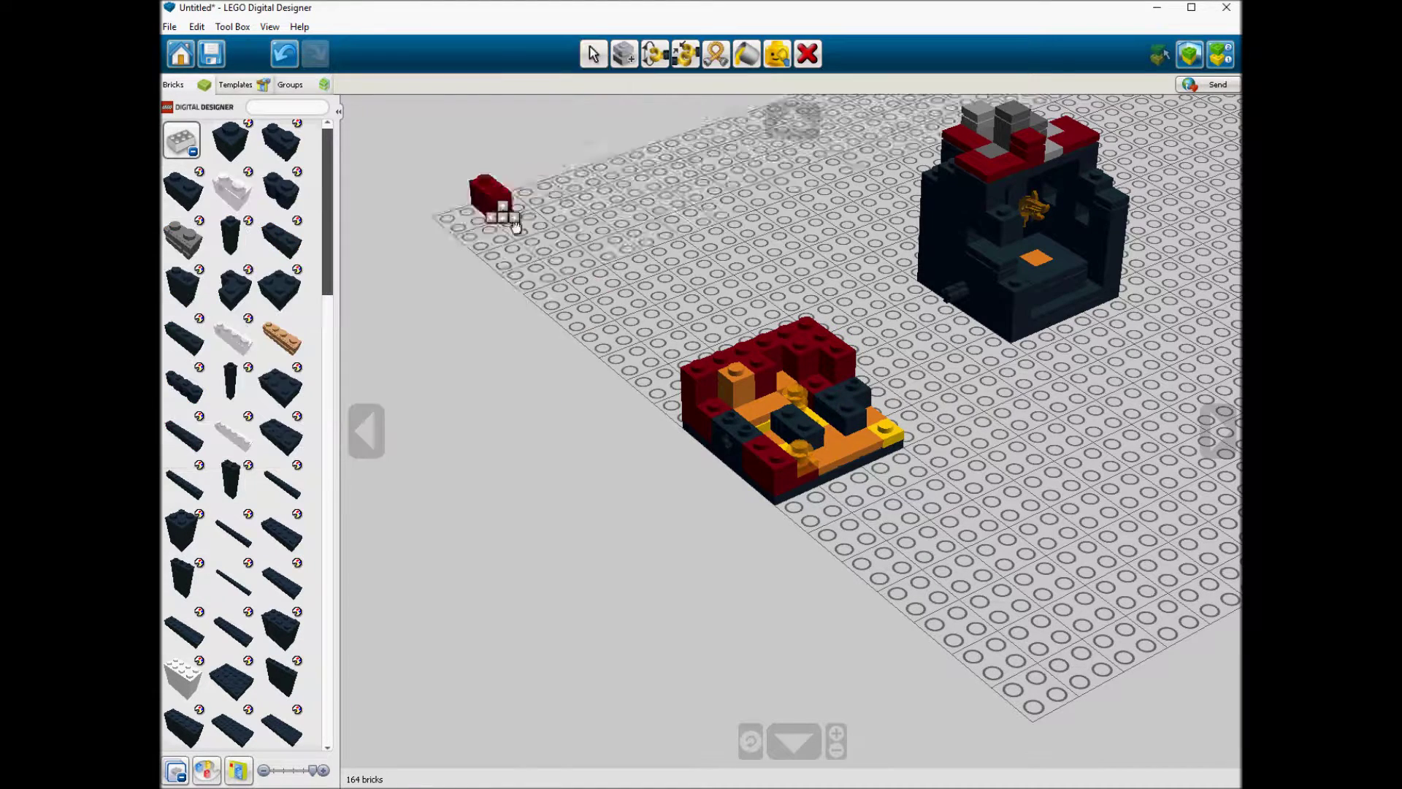
pyautogui.click(737, 427)
# Step: Place a black 1x2 plate on the central black 1x1 bricks and another on the black bricks to their right
pyautogui.click(182, 141)
pyautogui.click(230, 238)
pyautogui.click(194, 348)
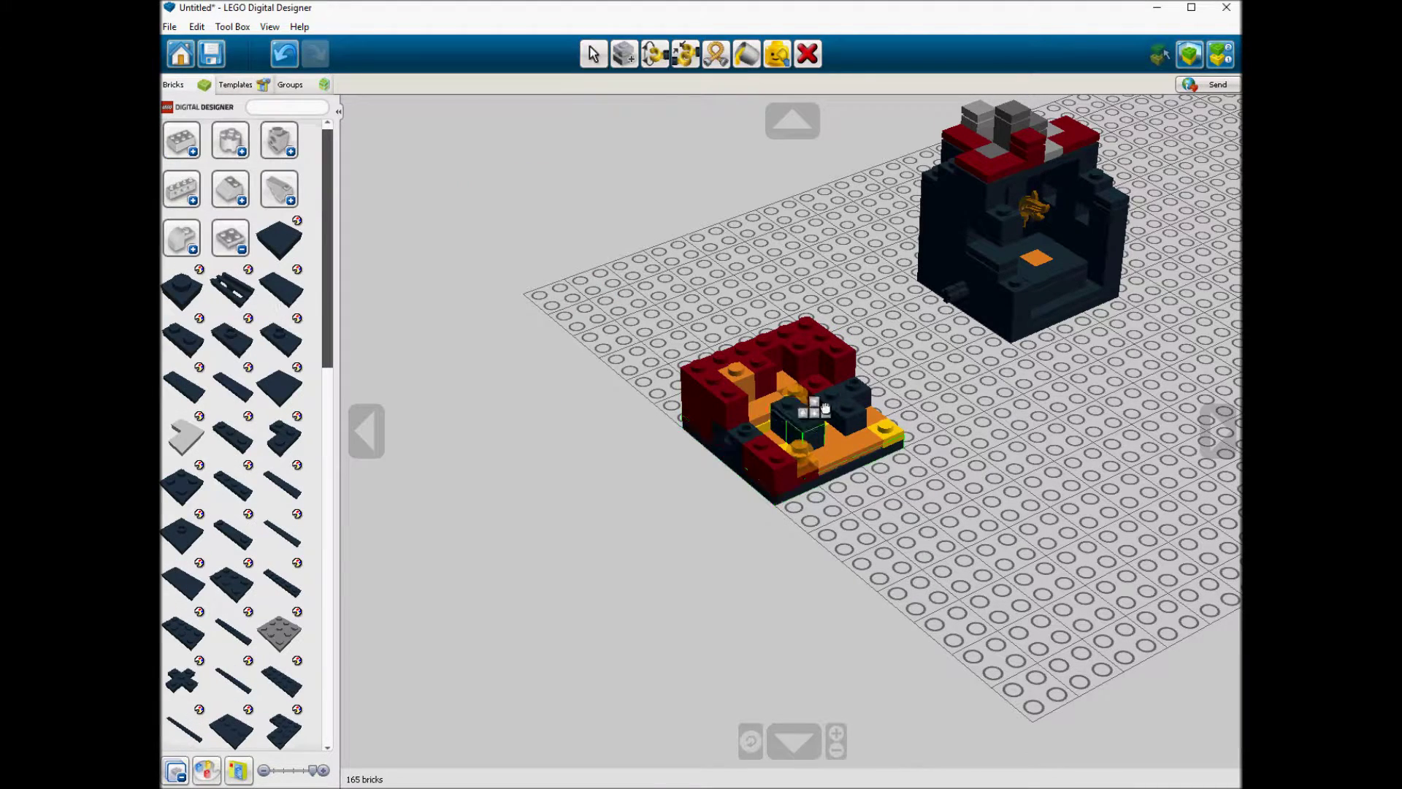
pyautogui.click(820, 422)
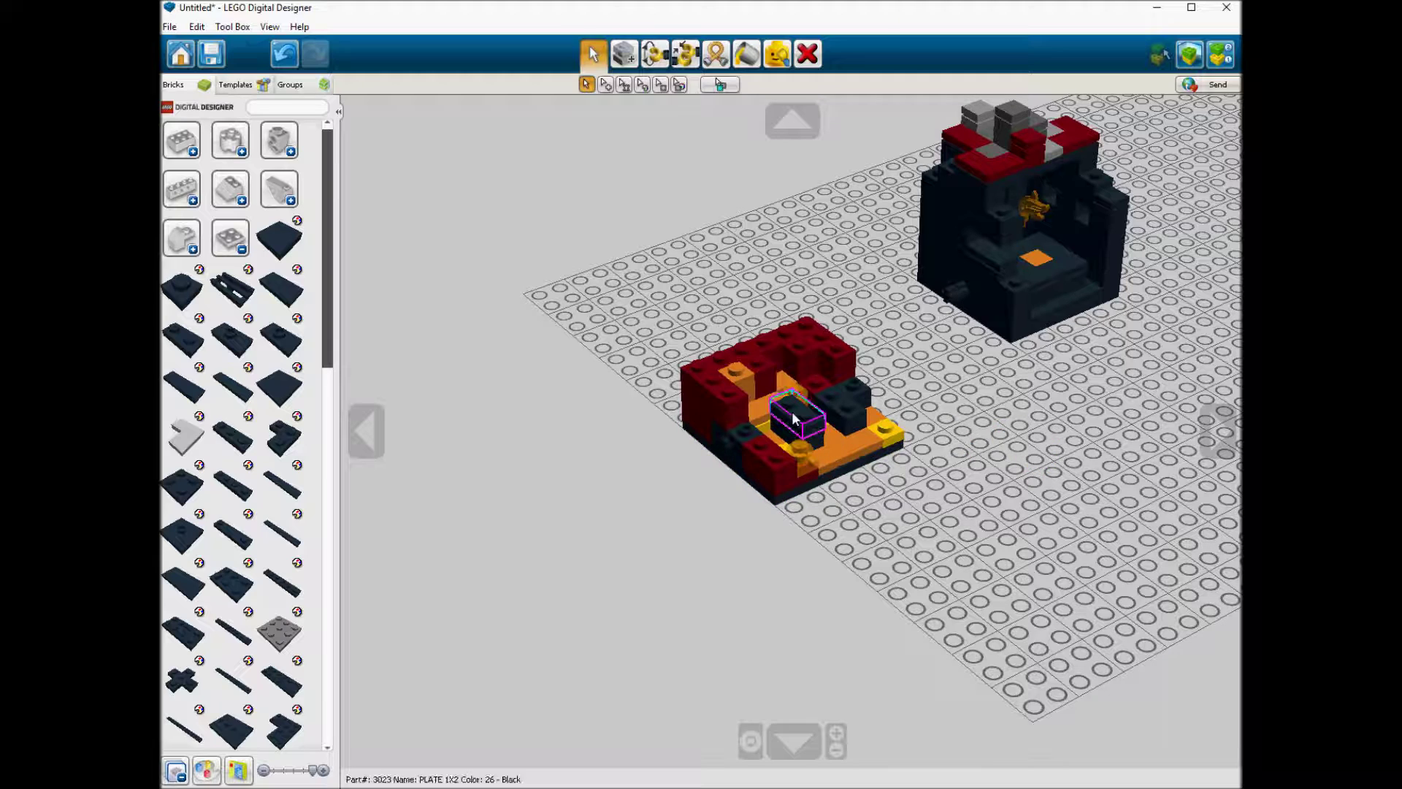
pyautogui.click(846, 412)
# Step: Copy the transparent orange round piece from the front corner and stack copies at the rear of the lava base
pyautogui.click(804, 464)
pyautogui.hotkey('ctrl', 'c')
pyautogui.hotkey('ctrl', 'v')
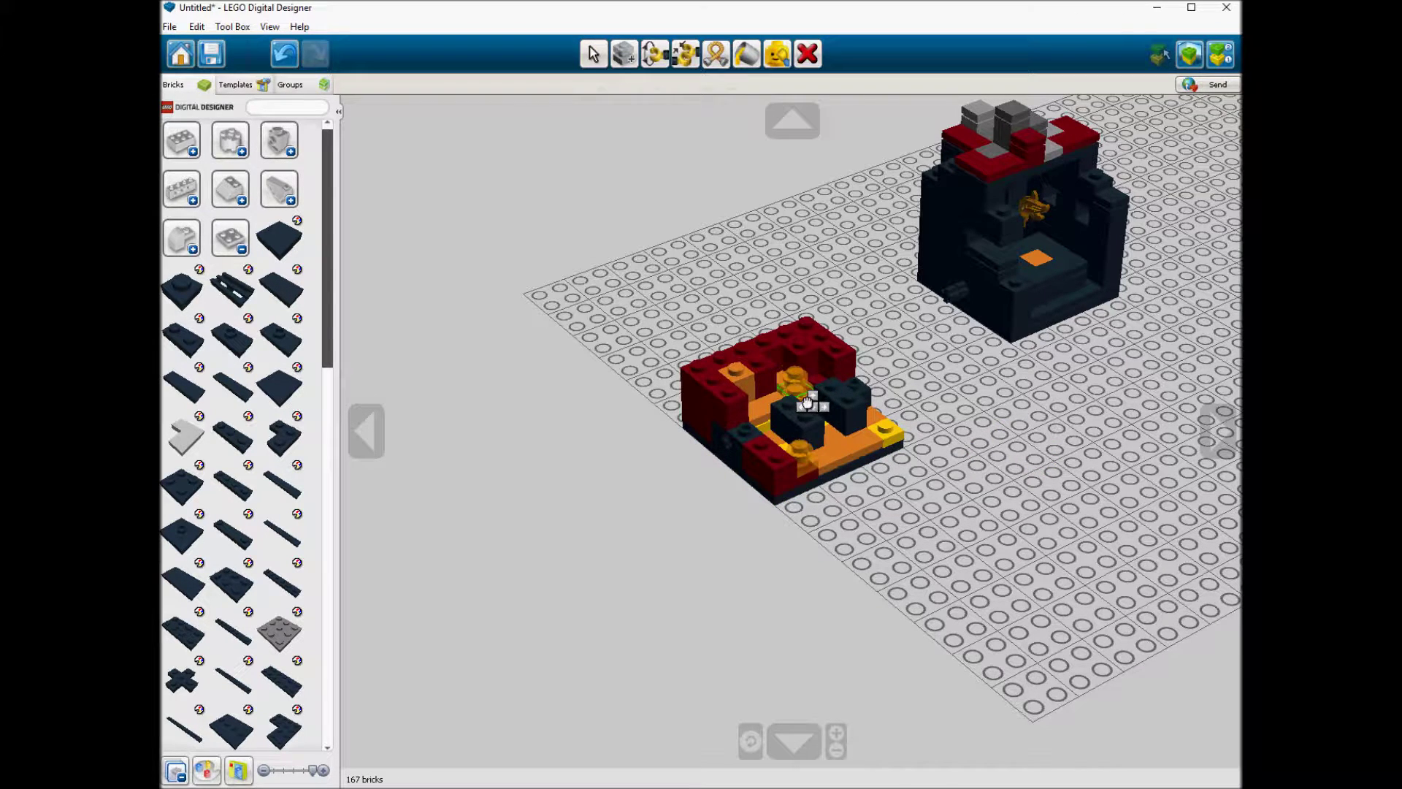
pyautogui.click(806, 402)
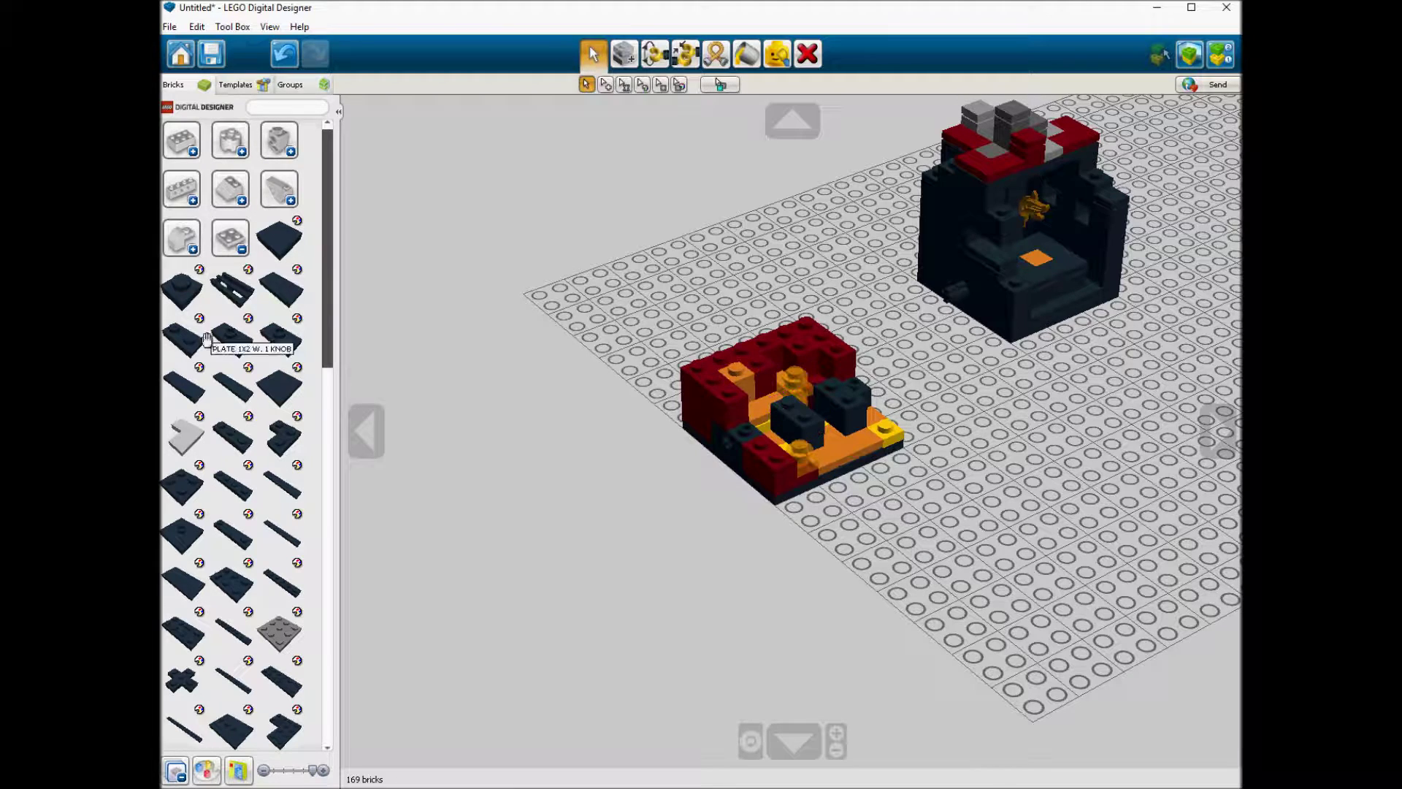
# Step: Place a dark red 1x2 plate on the left wall and a dark red 1x1 plate on the low end of the right wall
pyautogui.moveTo(206, 339)
pyautogui.click(470, 365)
pyautogui.click(760, 444)
pyautogui.moveTo(190, 280)
pyautogui.click(434, 295)
pyautogui.click(863, 382)
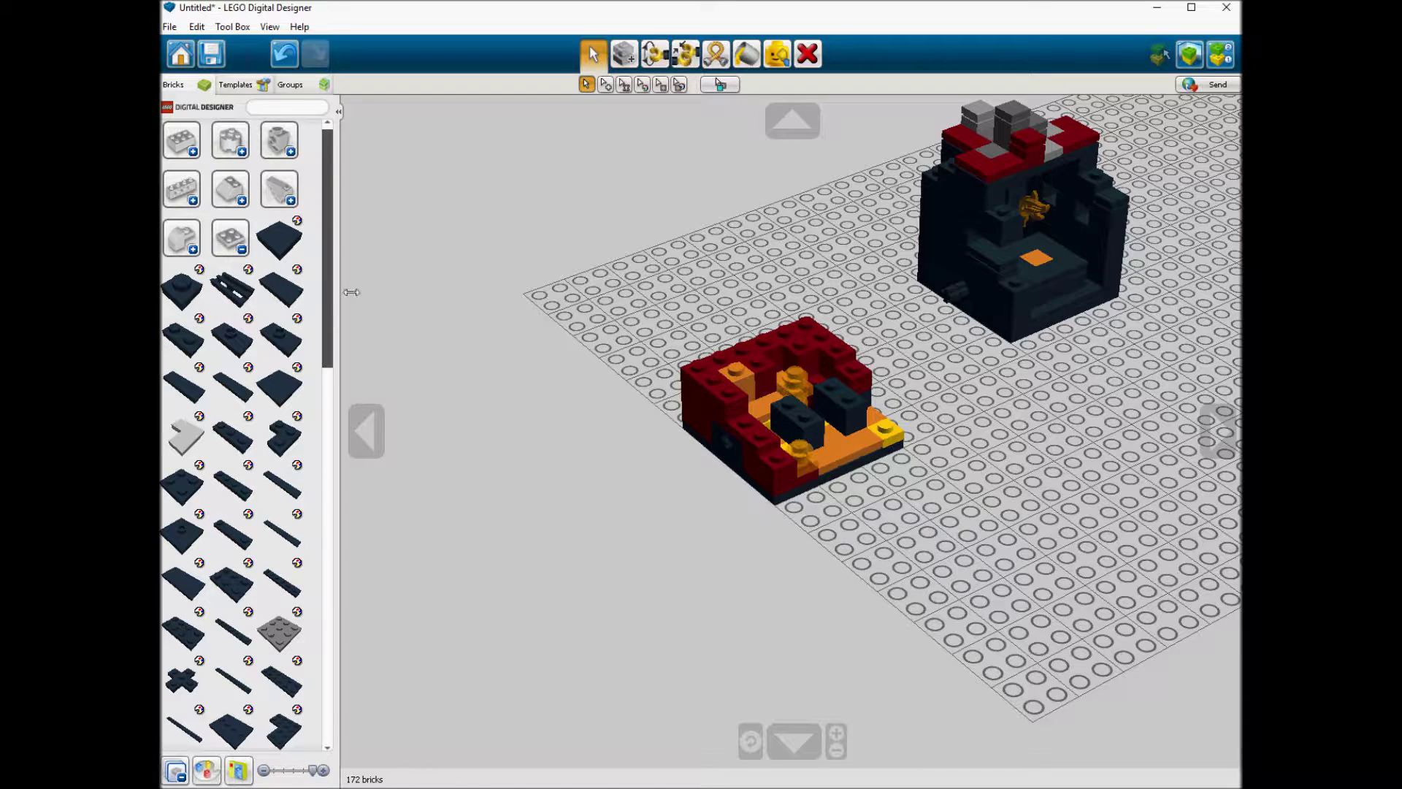
# Step: Add a dark red 1x6 brick along the top of the rear wall and a dark red 1x2 brick on the adjoining right wall
pyautogui.press('c')
pyautogui.click(754, 354)
pyautogui.click(745, 347)
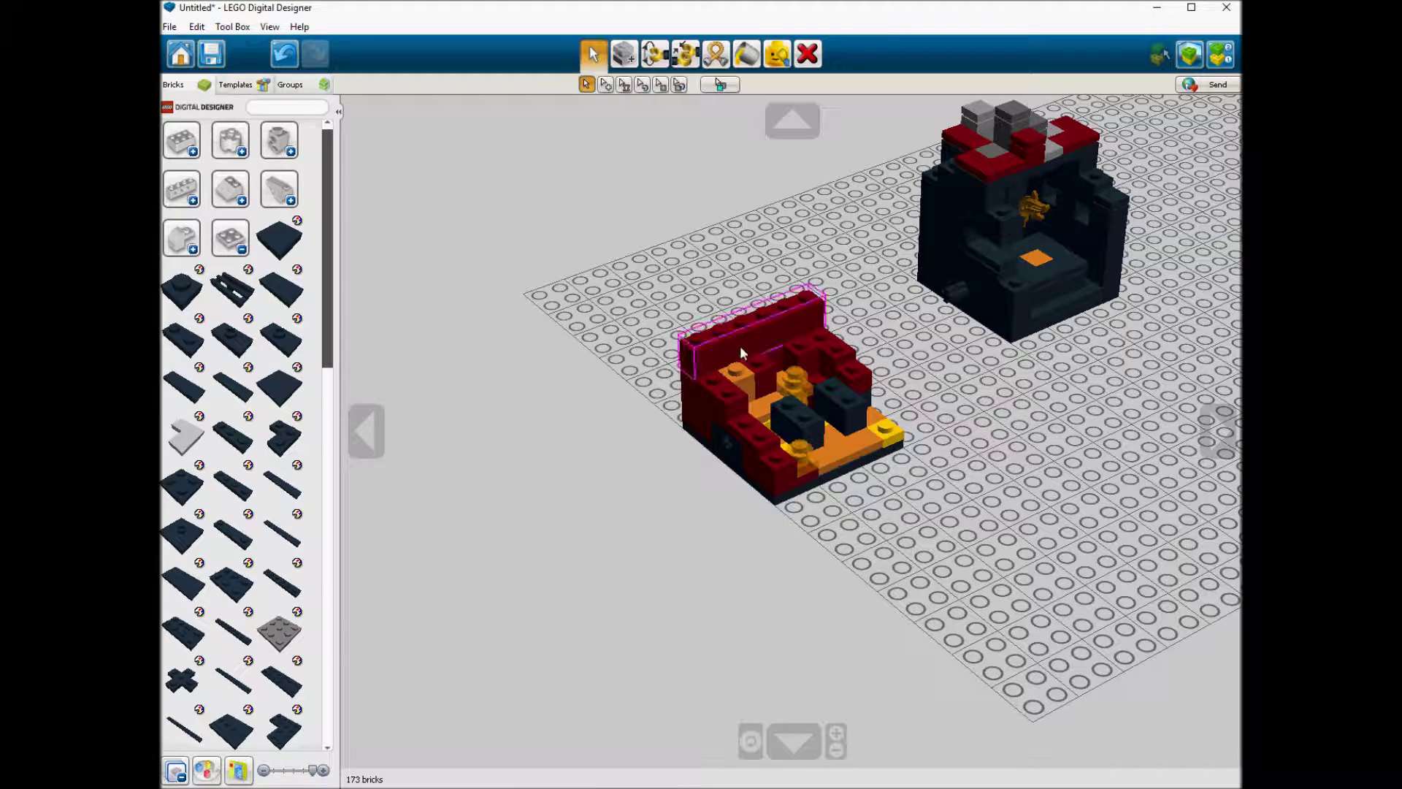
pyautogui.click(182, 142)
pyautogui.click(195, 196)
pyautogui.click(827, 340)
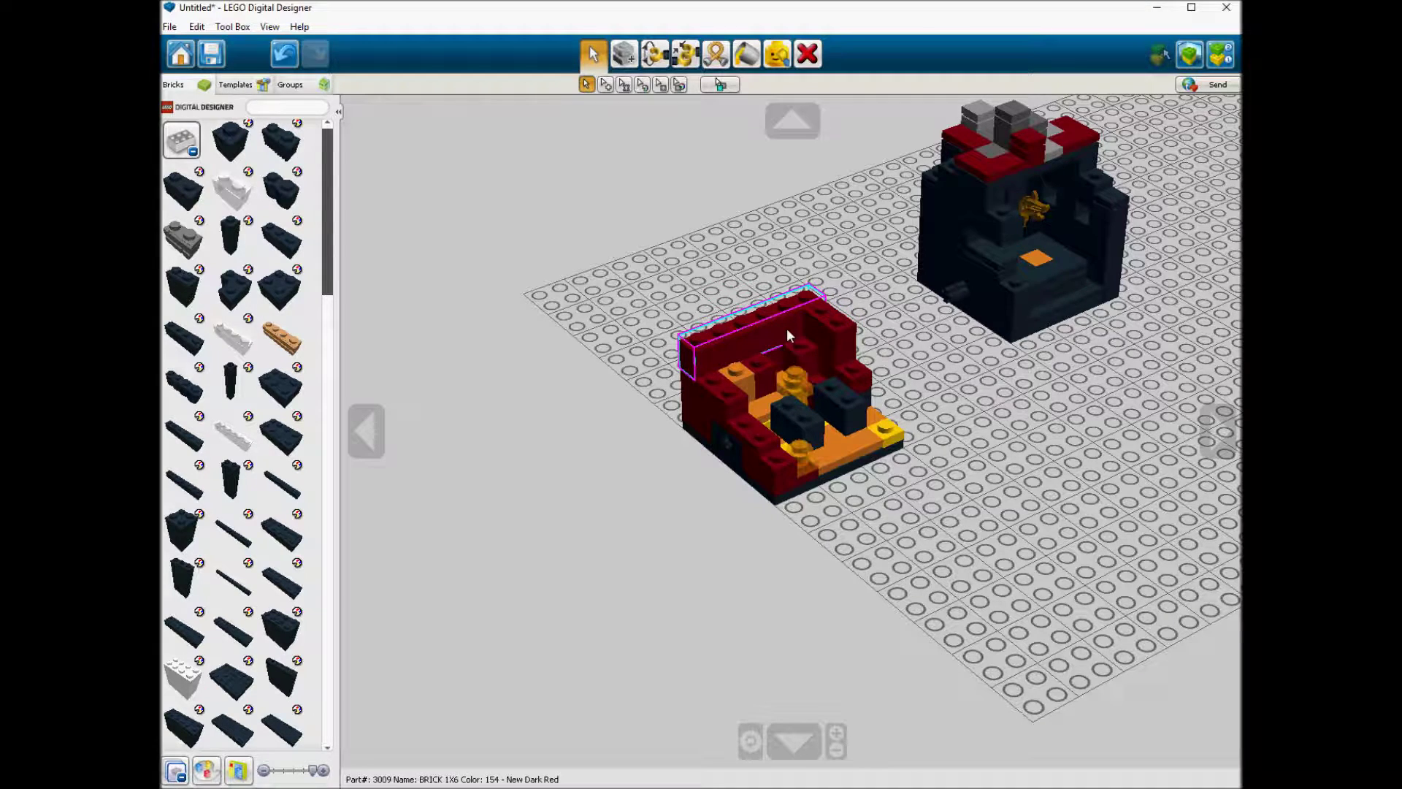
# Step: Build up the rear part of the left wall with dark red bricks, ending with a 1x1 brick
pyautogui.moveTo(216, 343)
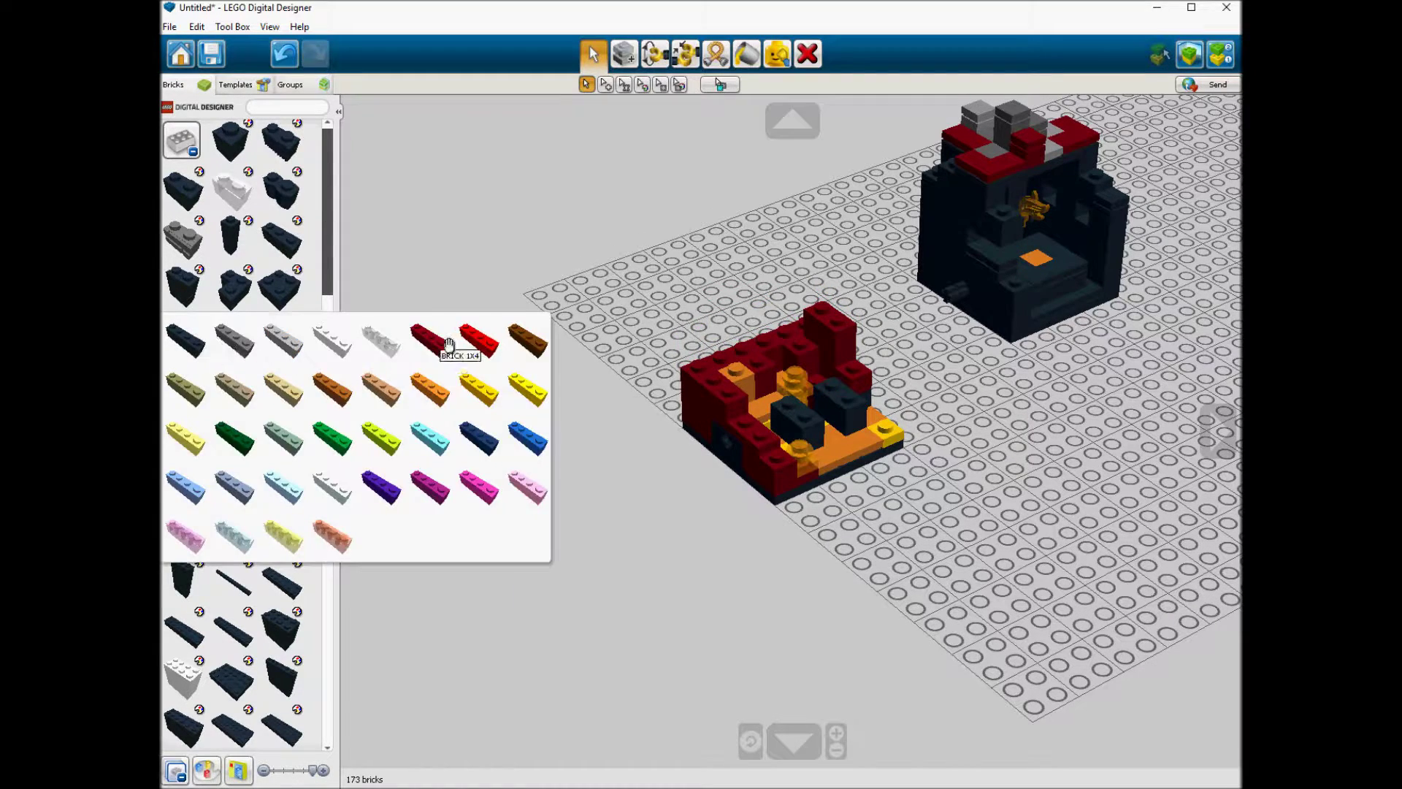
pyautogui.click(457, 350)
pyautogui.click(720, 343)
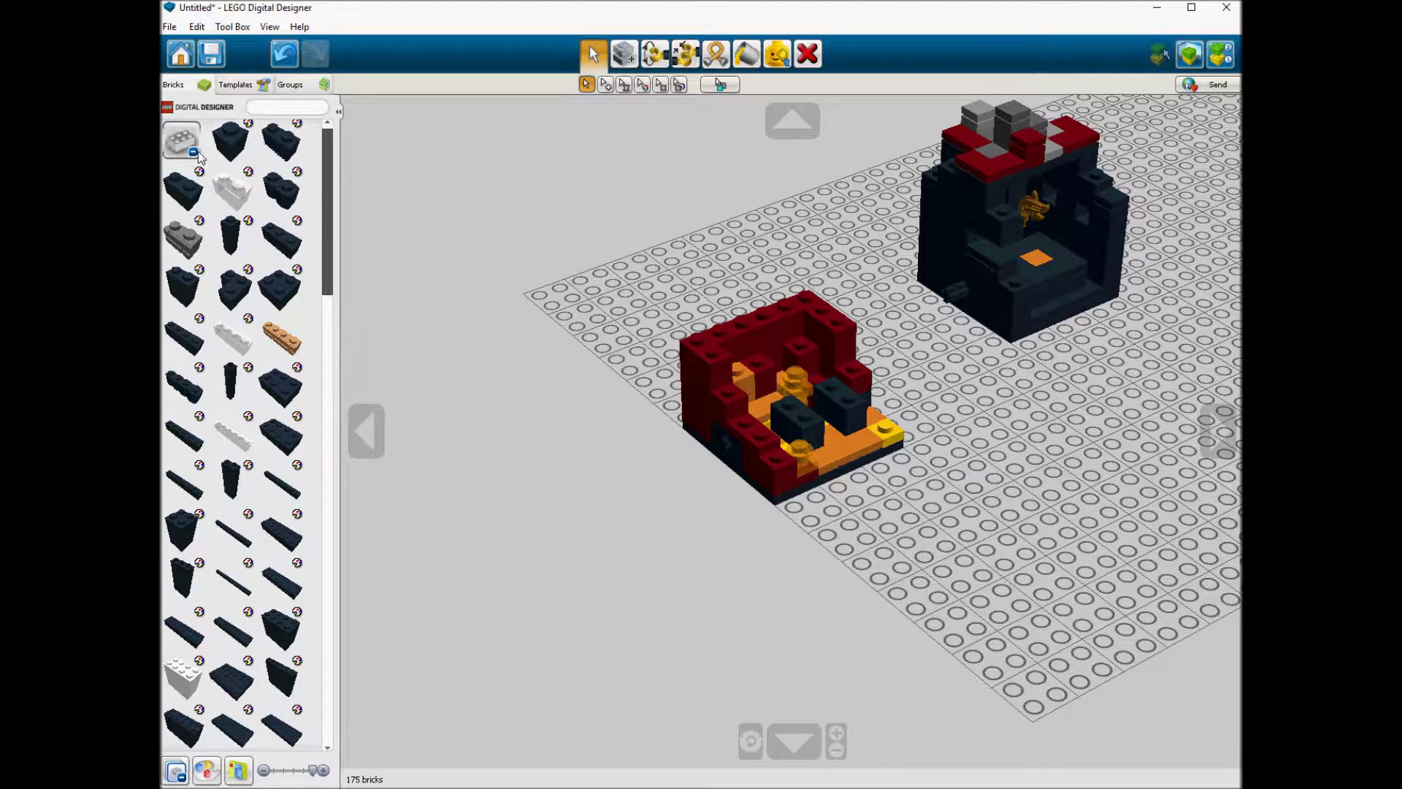
pyautogui.moveTo(230, 140)
pyautogui.click(595, 160)
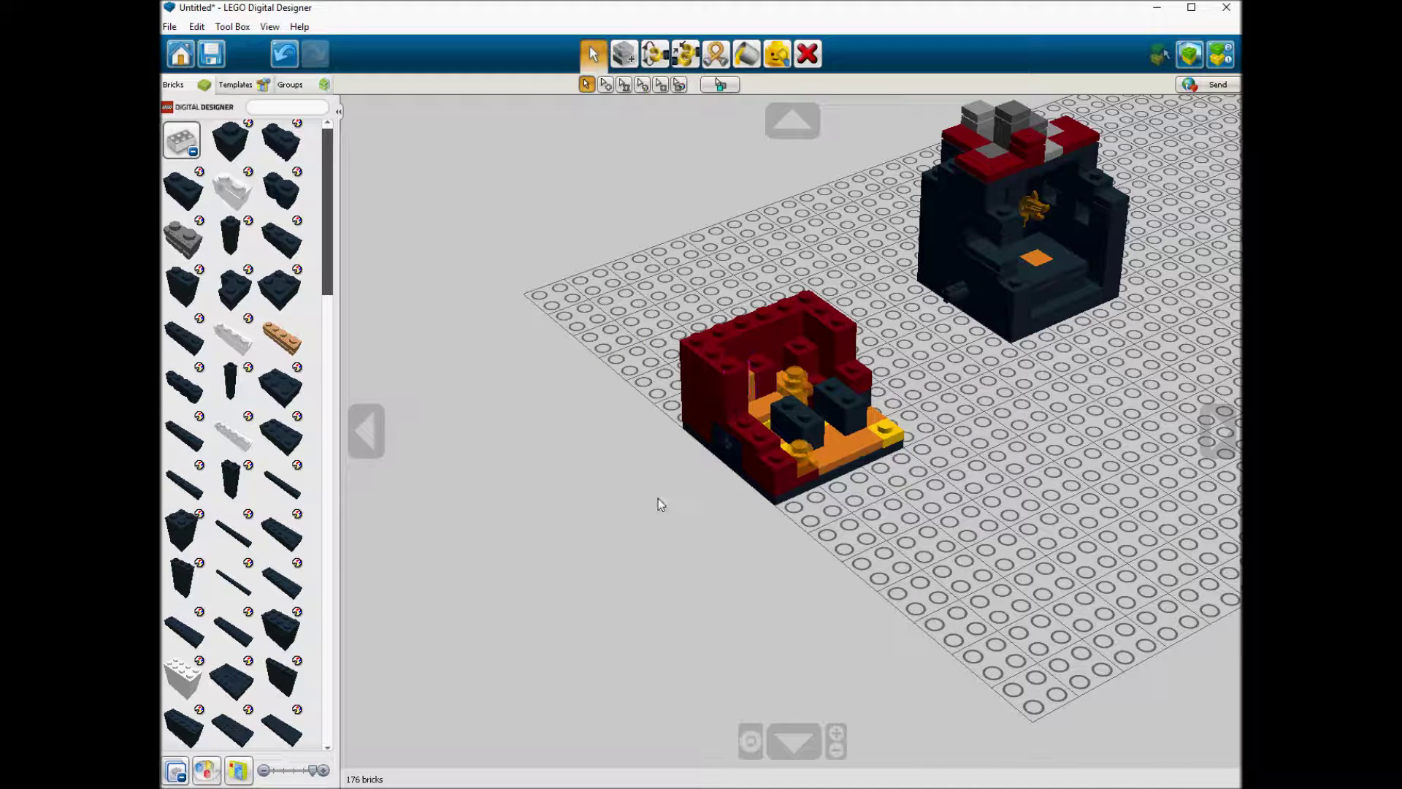
# Step: Stack a copy of the orange 1x1 brick on the orange column inside the left rear corner
pyautogui.click(751, 441)
pyautogui.keyDown('alt'); pyautogui.click(755, 396); pyautogui.keyUp('alt')
pyautogui.moveTo(773, 379); pyautogui.dragTo(771, 376, button='right')
pyautogui.click(772, 375)
pyautogui.moveTo(789, 438)
pyautogui.mouseDown(button='right')
pyautogui.moveTo(850, 465)
pyautogui.moveTo(870, 457)
pyautogui.mouseUp(button='right')
pyautogui.keyDown('alt'); pyautogui.click(733, 393); pyautogui.keyUp('alt')
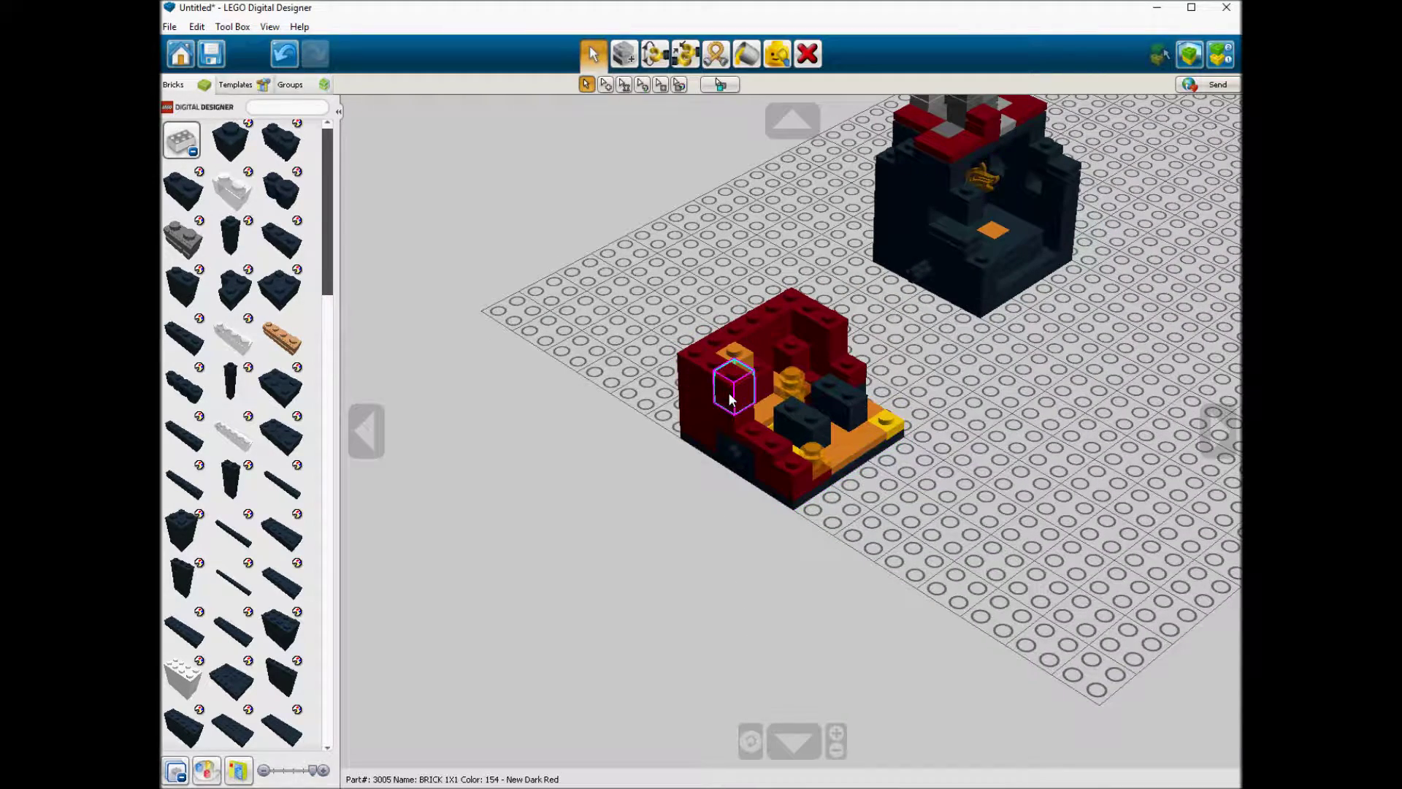
# Step: Raise the front-left corner of the base with a copied dark red brick
pyautogui.click(799, 463)
pyautogui.keyDown('alt'); pyautogui.click(856, 374); pyautogui.keyUp('alt')
pyautogui.click(816, 456)
pyautogui.moveTo(813, 473); pyautogui.dragTo(780, 467, button='right')
# Step: Raise both black supports in the middle of the base with copies of the black pieces
pyautogui.keyDown('alt'); pyautogui.click(801, 422); pyautogui.keyUp('alt')
pyautogui.click(807, 421)
pyautogui.keyDown('alt'); pyautogui.click(811, 418); pyautogui.keyUp('alt')
pyautogui.click(843, 406)
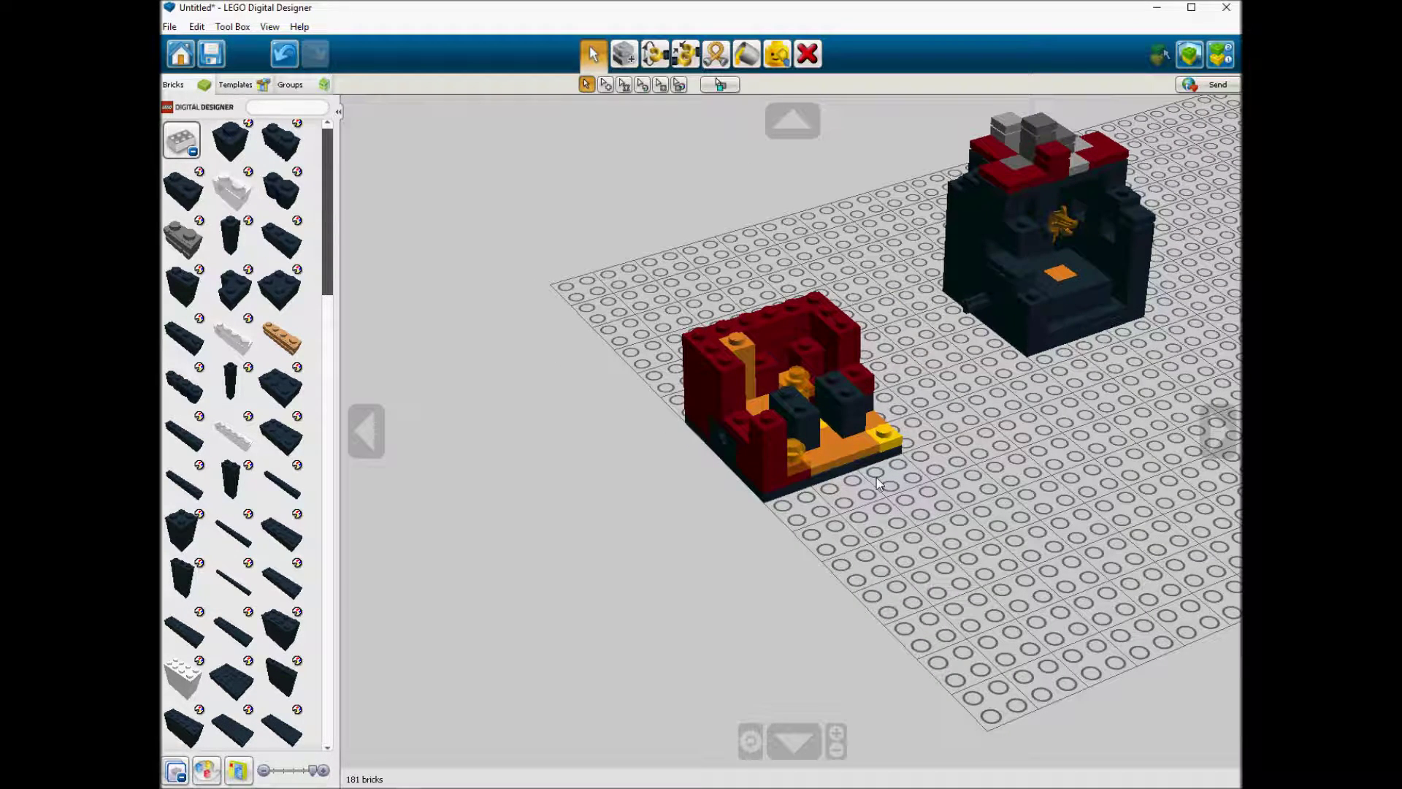
# Step: Lay a black 2x6 plate across the two black supports, turned to span the width of the base
pyautogui.click(182, 140)
pyautogui.click(231, 238)
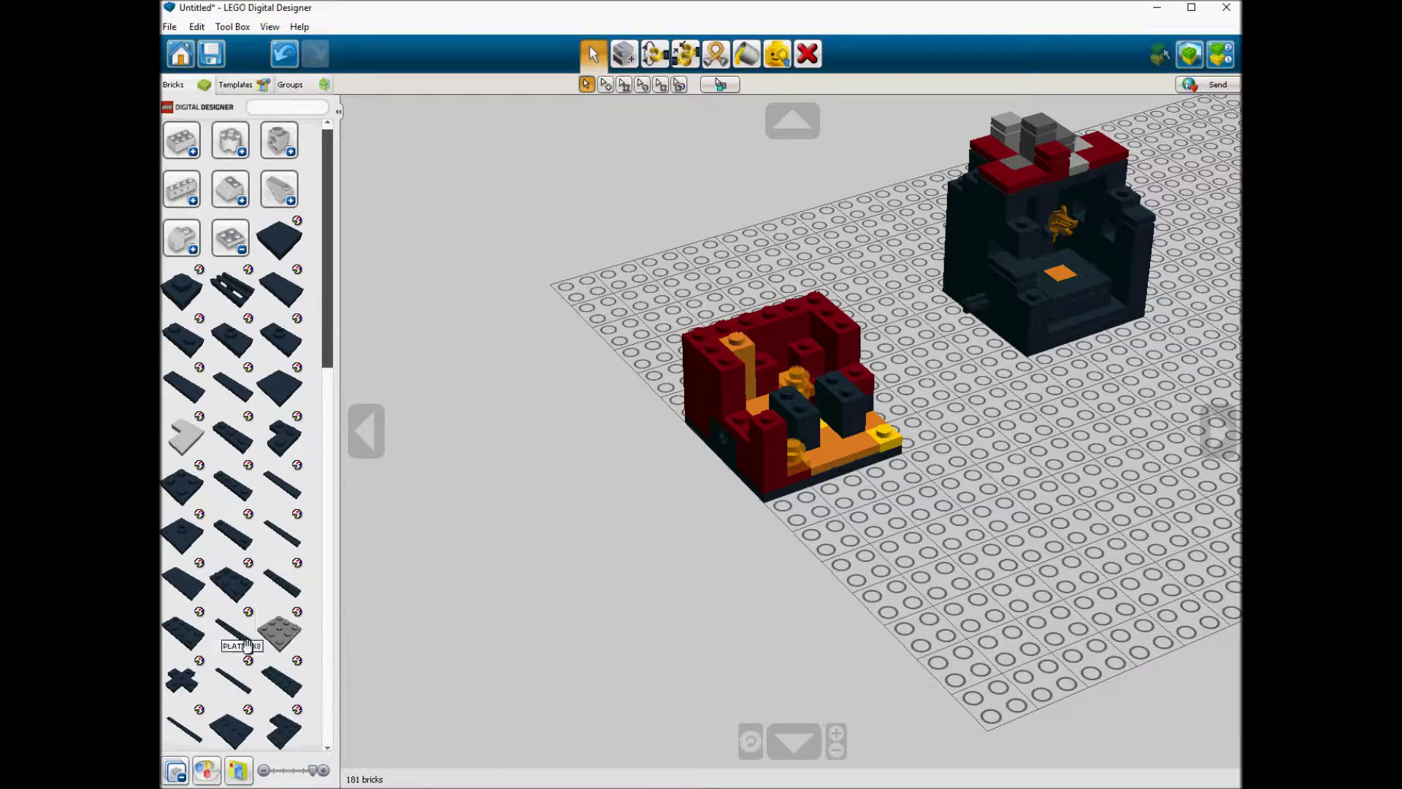
pyautogui.click(281, 680)
pyautogui.press('Right')
pyautogui.moveTo(820, 407); pyautogui.dragTo(884, 398, button='right')
pyautogui.click(816, 443)
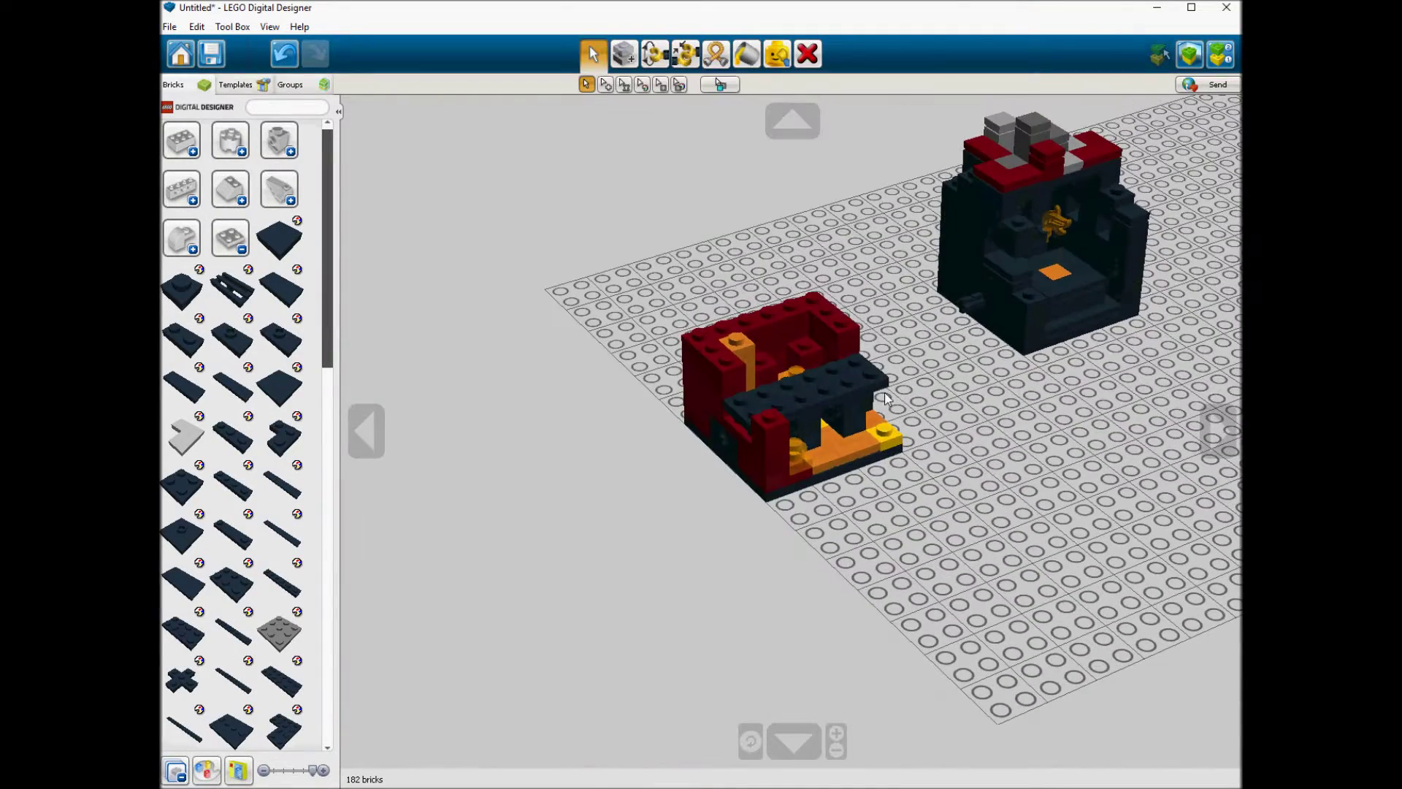
pyautogui.click(730, 442)
pyautogui.moveTo(870, 480)
pyautogui.mouseDown(button='right')
pyautogui.moveTo(730, 471)
pyautogui.moveTo(867, 480)
pyautogui.mouseUp(button='right')
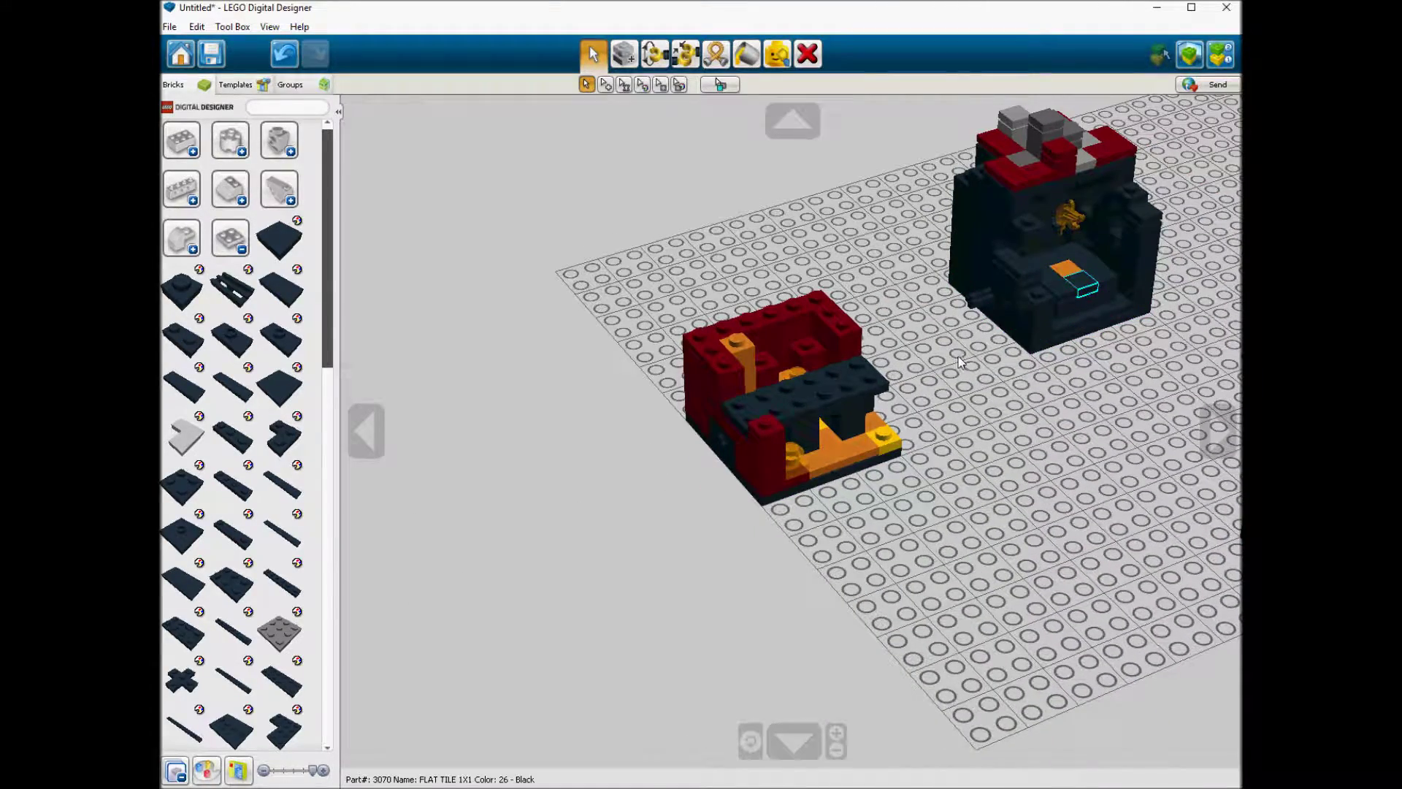
# Step: Cover the whole black 2x6 plate with copies of the black 1x1 flat tile
pyautogui.hotkey('ctrl', 'v')
pyautogui.click(796, 395)
pyautogui.hotkey('ctrl', 'v')
pyautogui.click(775, 424)
pyautogui.hotkey('ctrl', 'v')
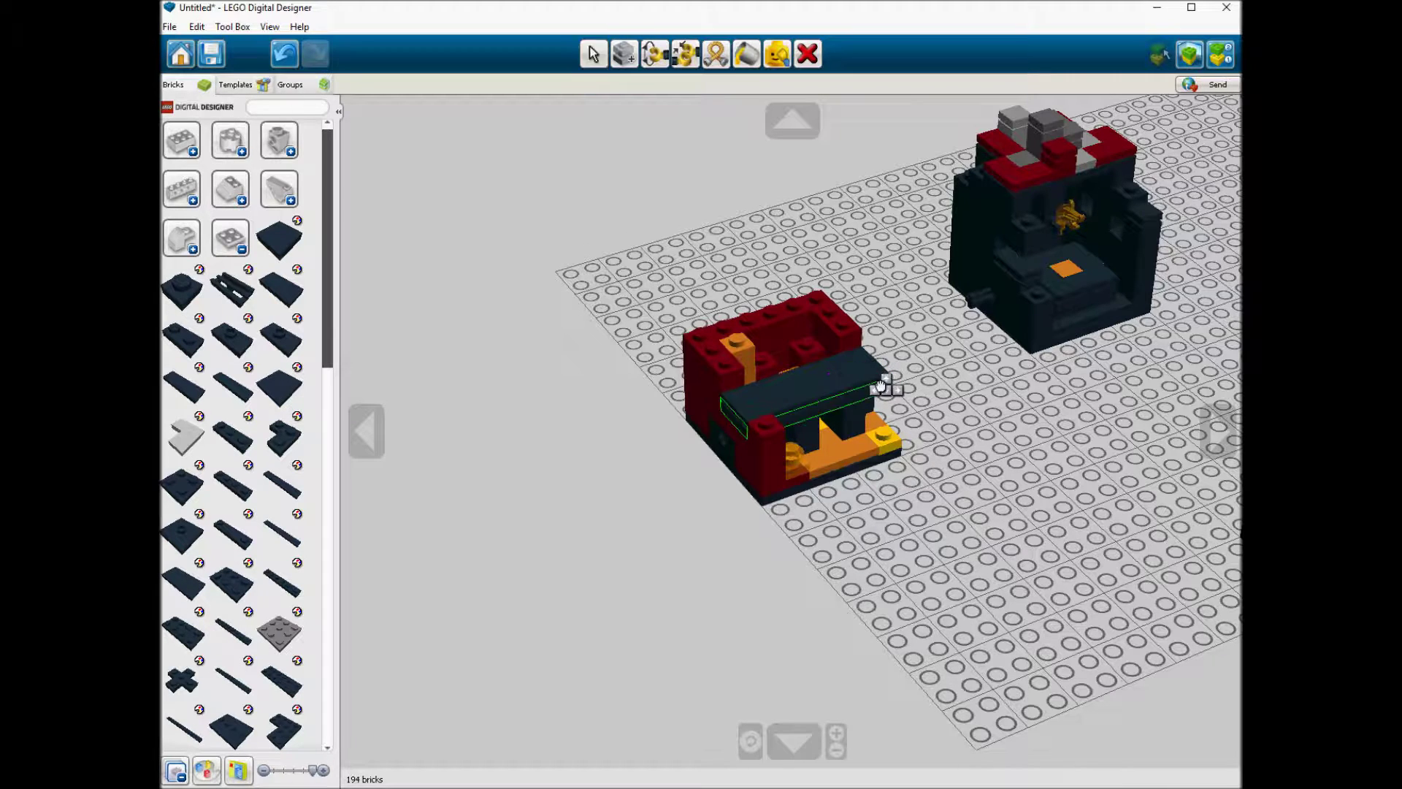
pyautogui.click(881, 386)
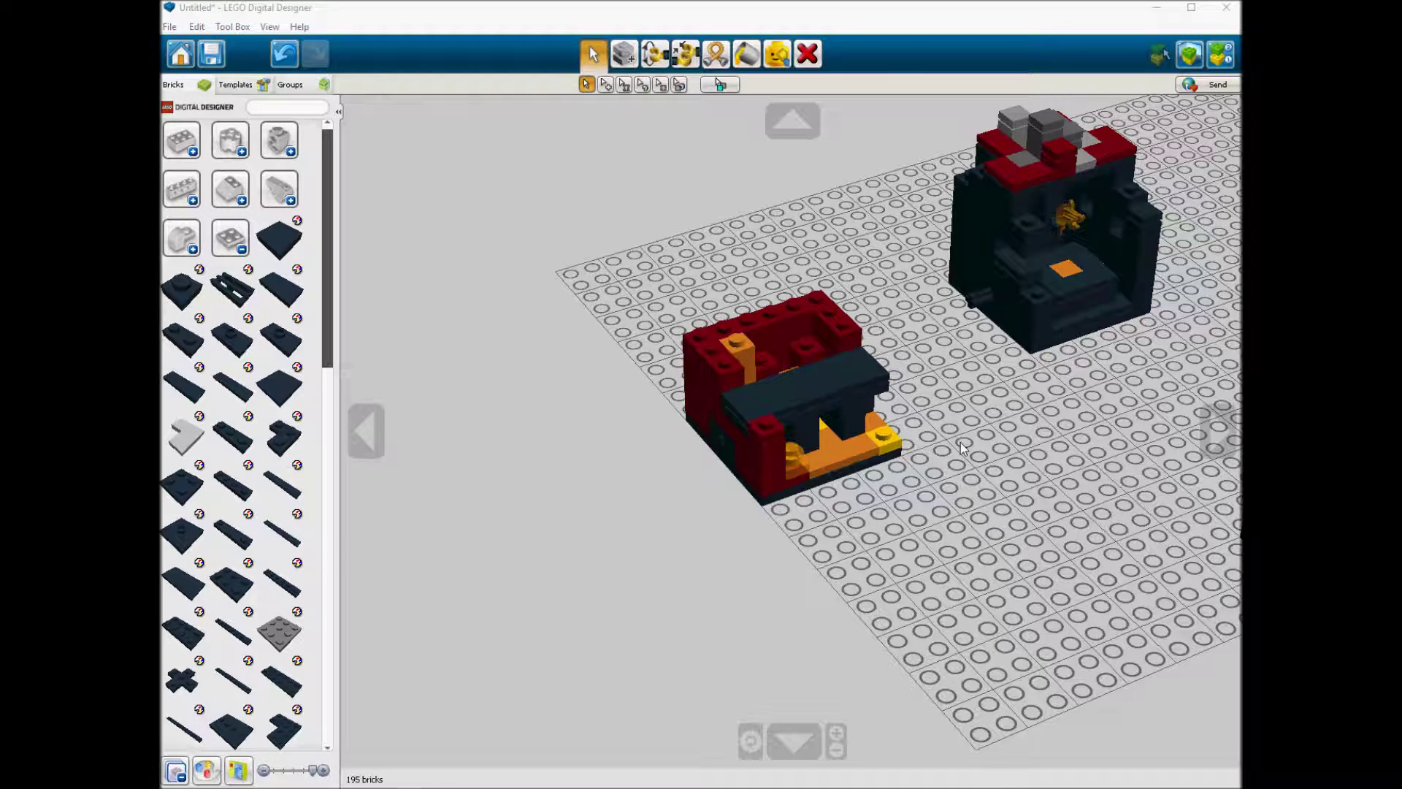
# Step: Stack two more copies of the transparent orange round piece on the front-left column under the black ledge
pyautogui.click(796, 457)
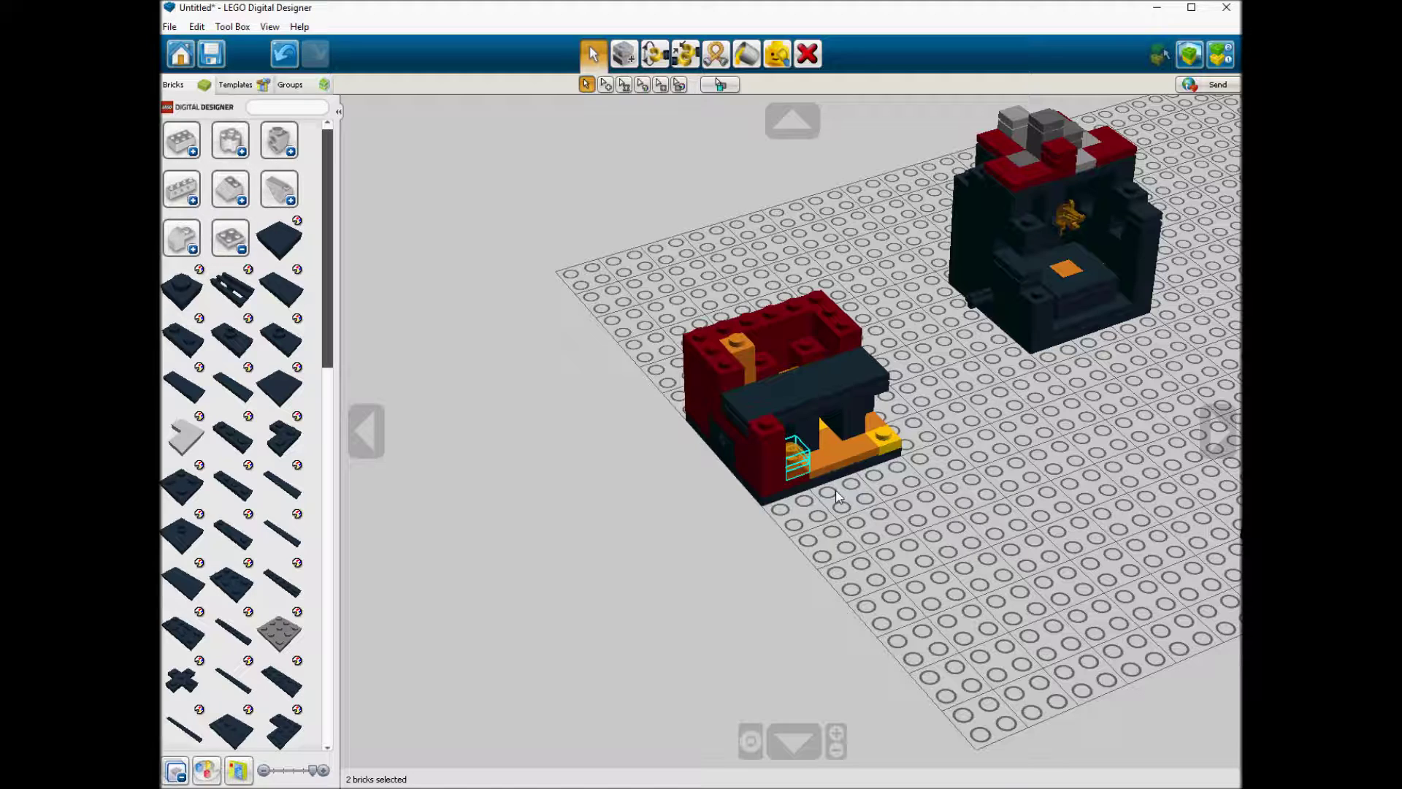
pyautogui.click(799, 465)
pyautogui.hotkey('ctrl', 'c')
pyautogui.hotkey('ctrl', 'v')
pyautogui.click(799, 461)
pyautogui.click(799, 463)
pyautogui.hotkey('ctrl', 'c')
pyautogui.hotkey('ctrl', 'v')
pyautogui.click(793, 447)
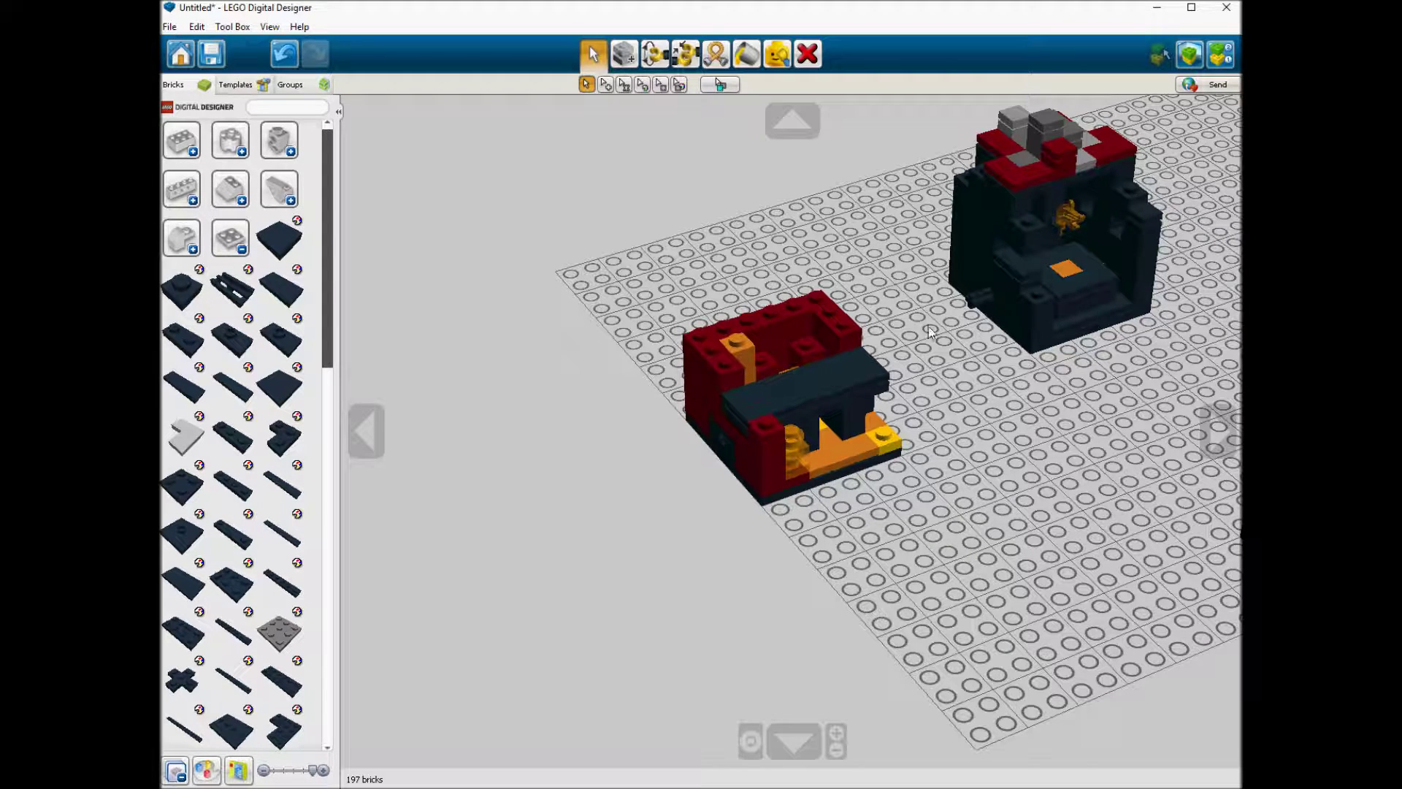
# Step: Add another layer of dark red bricks to the left and rear walls above the black ledge
pyautogui.hotkey('ctrl', 'v')
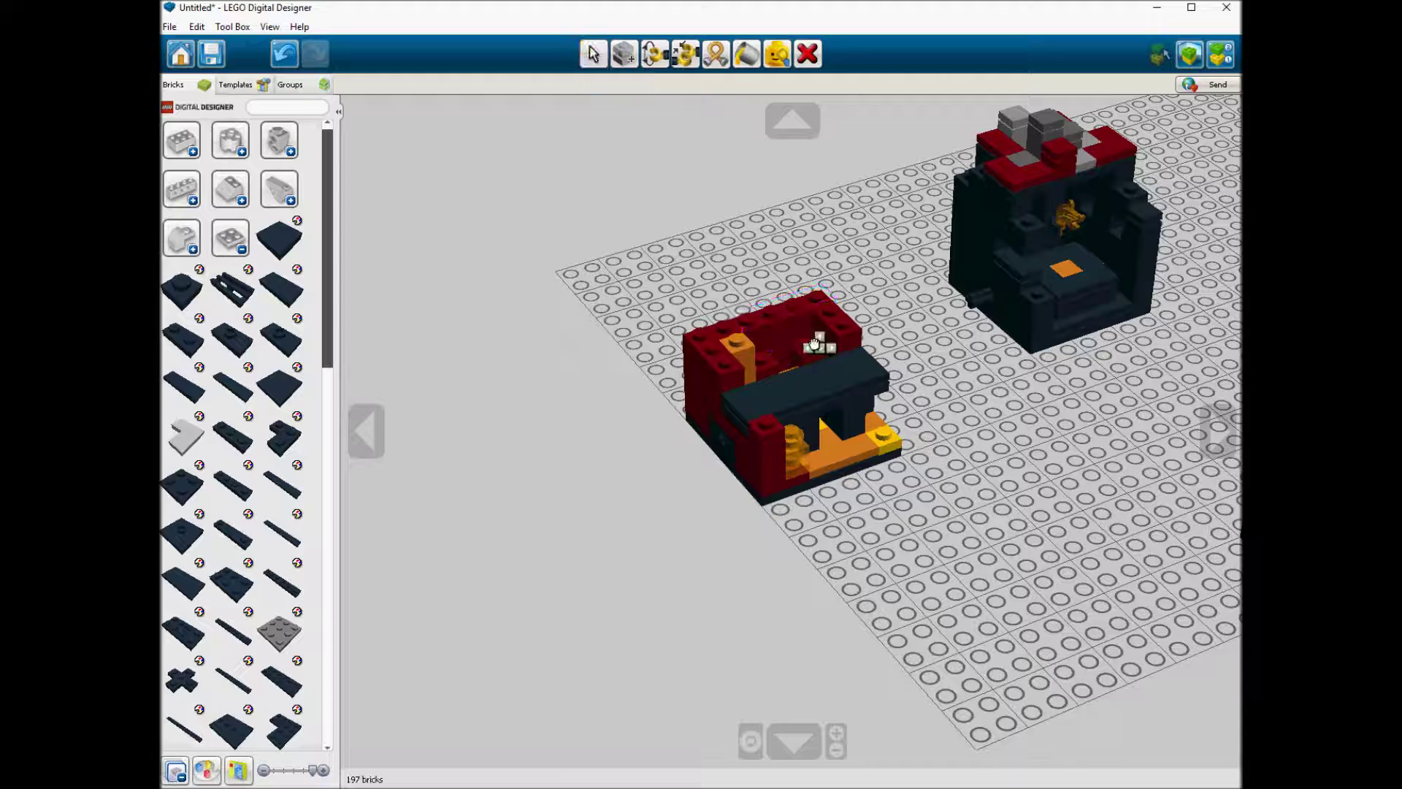
pyautogui.moveTo(815, 343); pyautogui.dragTo(690, 352)
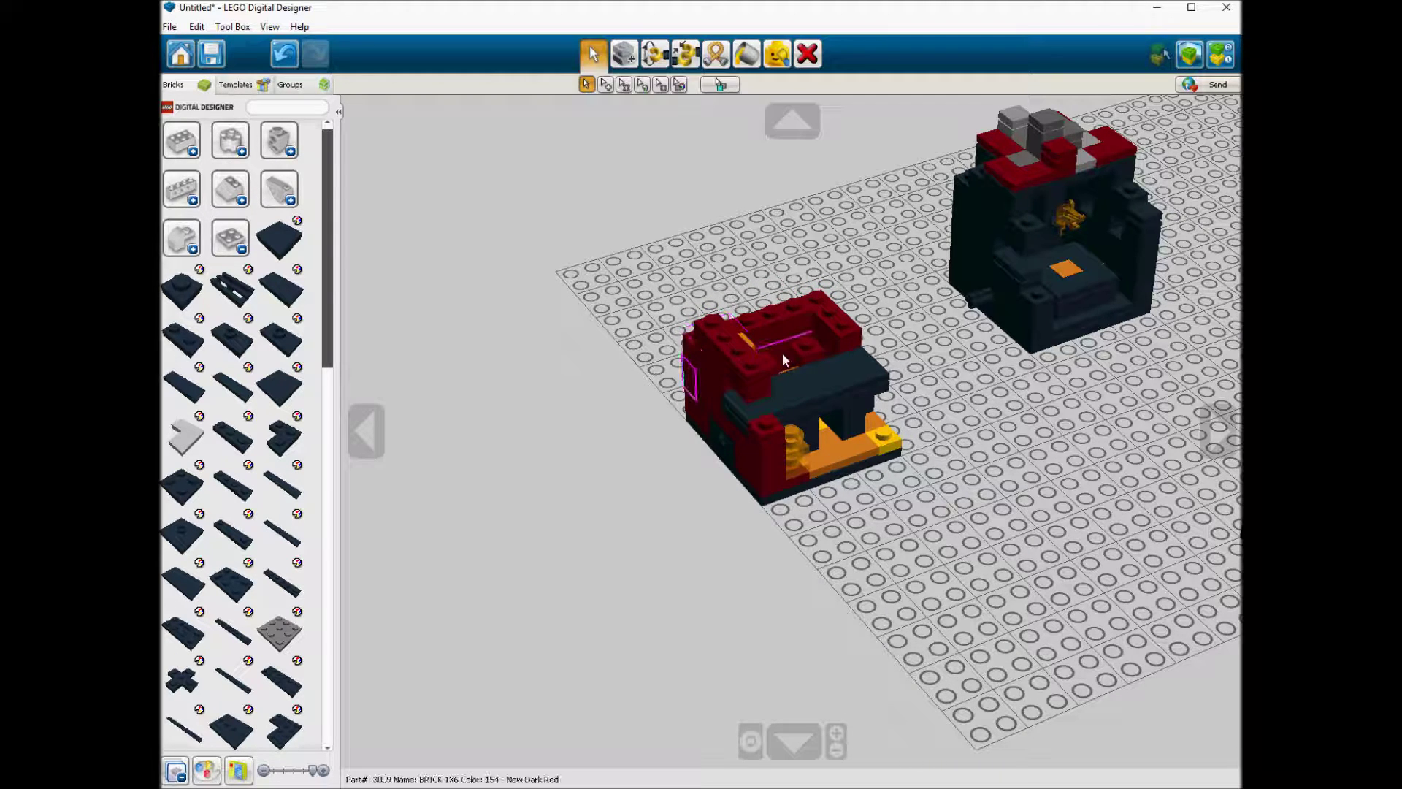
pyautogui.moveTo(756, 321)
pyautogui.mouseDown(button='right')
pyautogui.moveTo(765, 400)
pyautogui.moveTo(776, 324)
pyautogui.mouseUp(button='right')
pyautogui.click(766, 387)
# Step: Place a dark red 1x2 brick at the front end of the right wall's upper layer
pyautogui.click(183, 143)
pyautogui.click(199, 173)
pyautogui.click(463, 198)
pyautogui.click(834, 333)
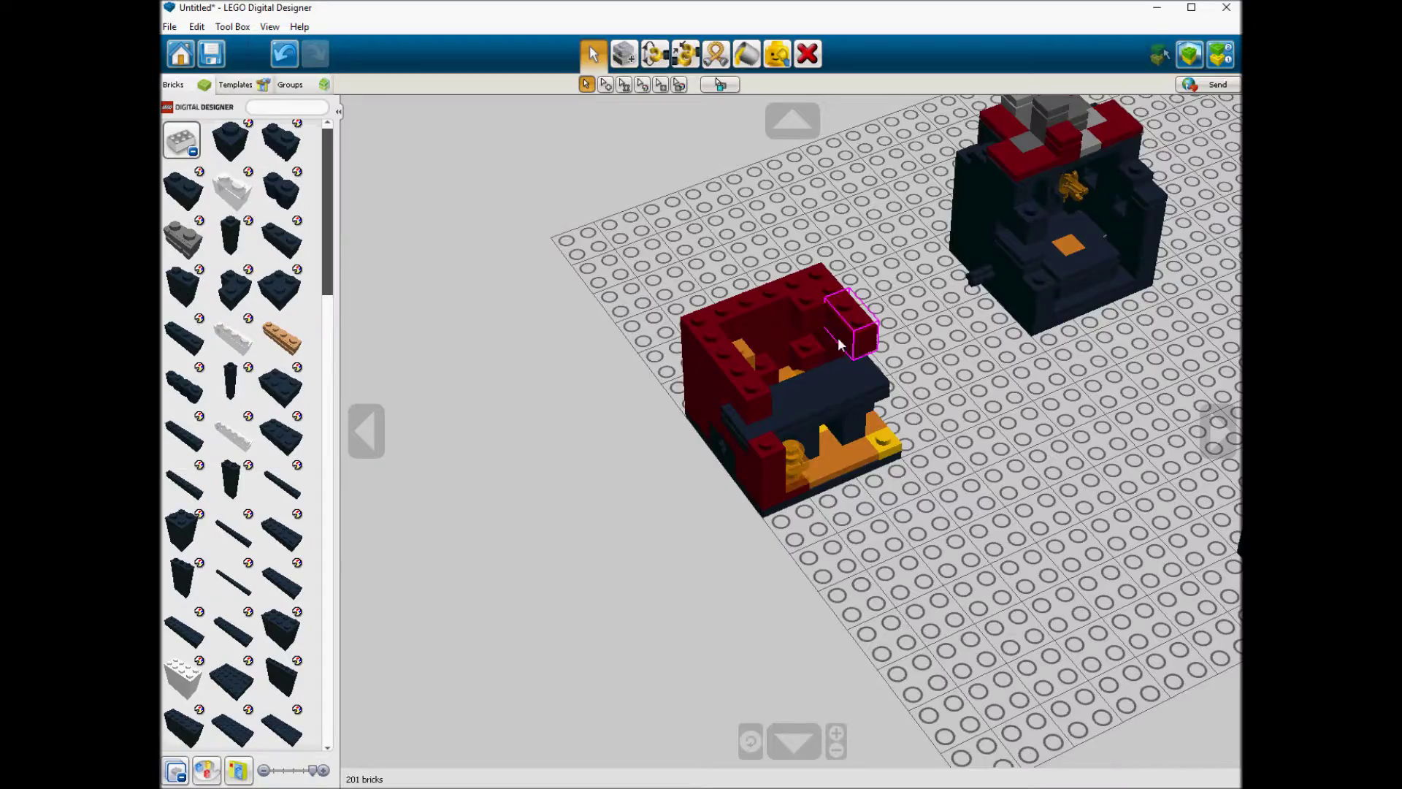
# Step: Extend the orange column with another copied brick and raise the right wall with a dark red brick
pyautogui.click(770, 357)
pyautogui.moveTo(771, 361); pyautogui.dragTo(825, 391, button='right')
pyautogui.click(751, 350)
pyautogui.click(733, 353)
pyautogui.hotkey('ctrl', 'c')
pyautogui.hotkey('ctrl', 'v')
pyautogui.click(851, 302)
# Step: Complete the next layer of the rear and left walls with dark red bricks
pyautogui.moveTo(761, 305); pyautogui.dragTo(785, 292)
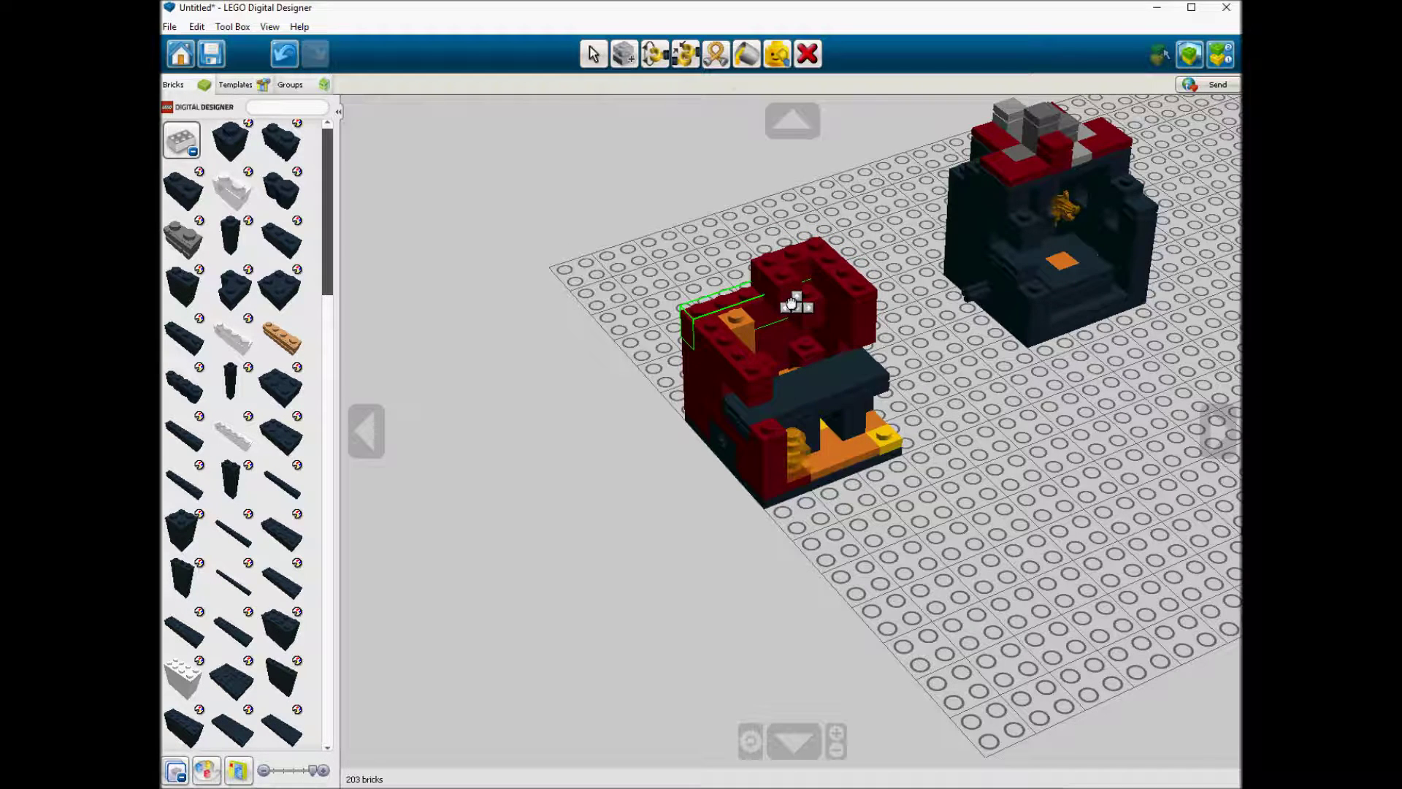
pyautogui.click(792, 304)
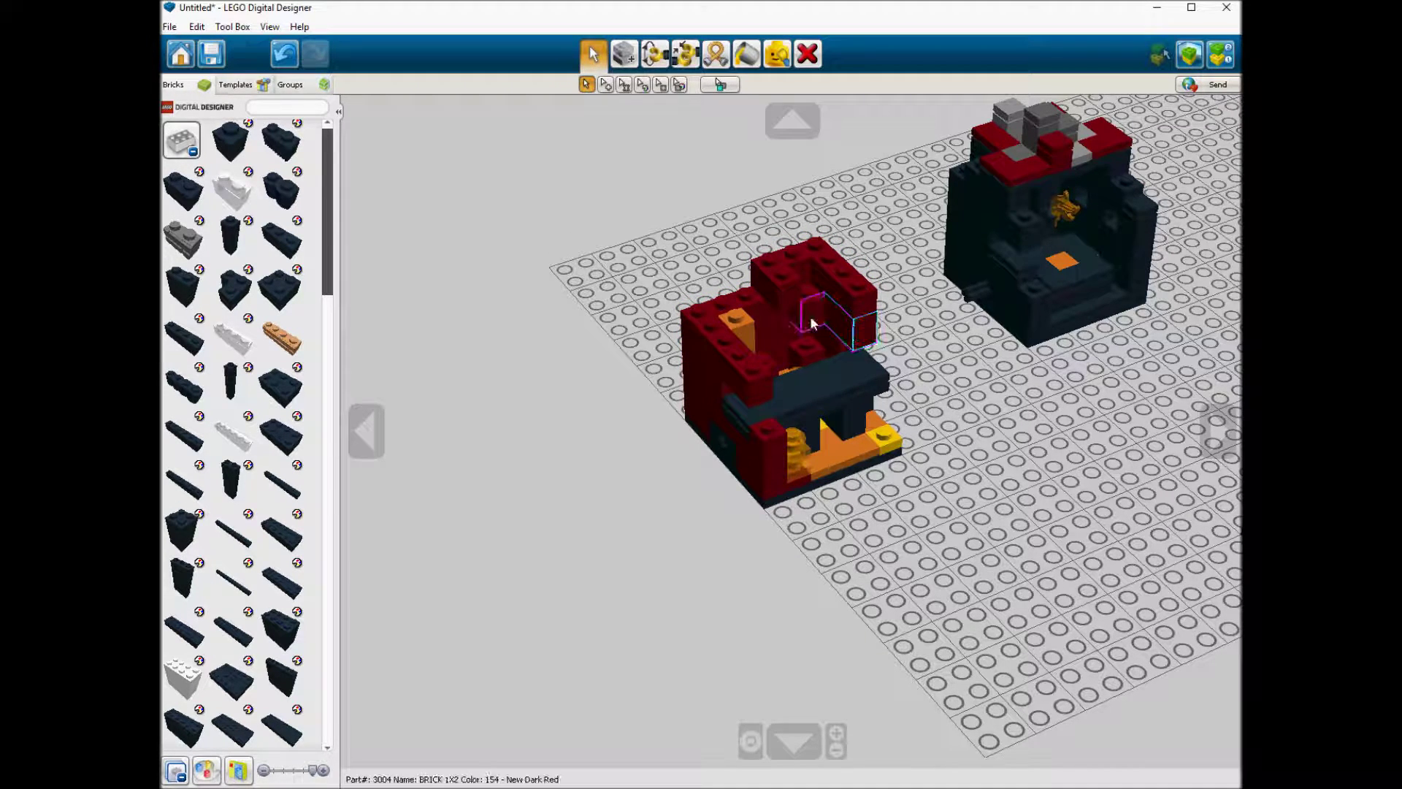
pyautogui.click(736, 306)
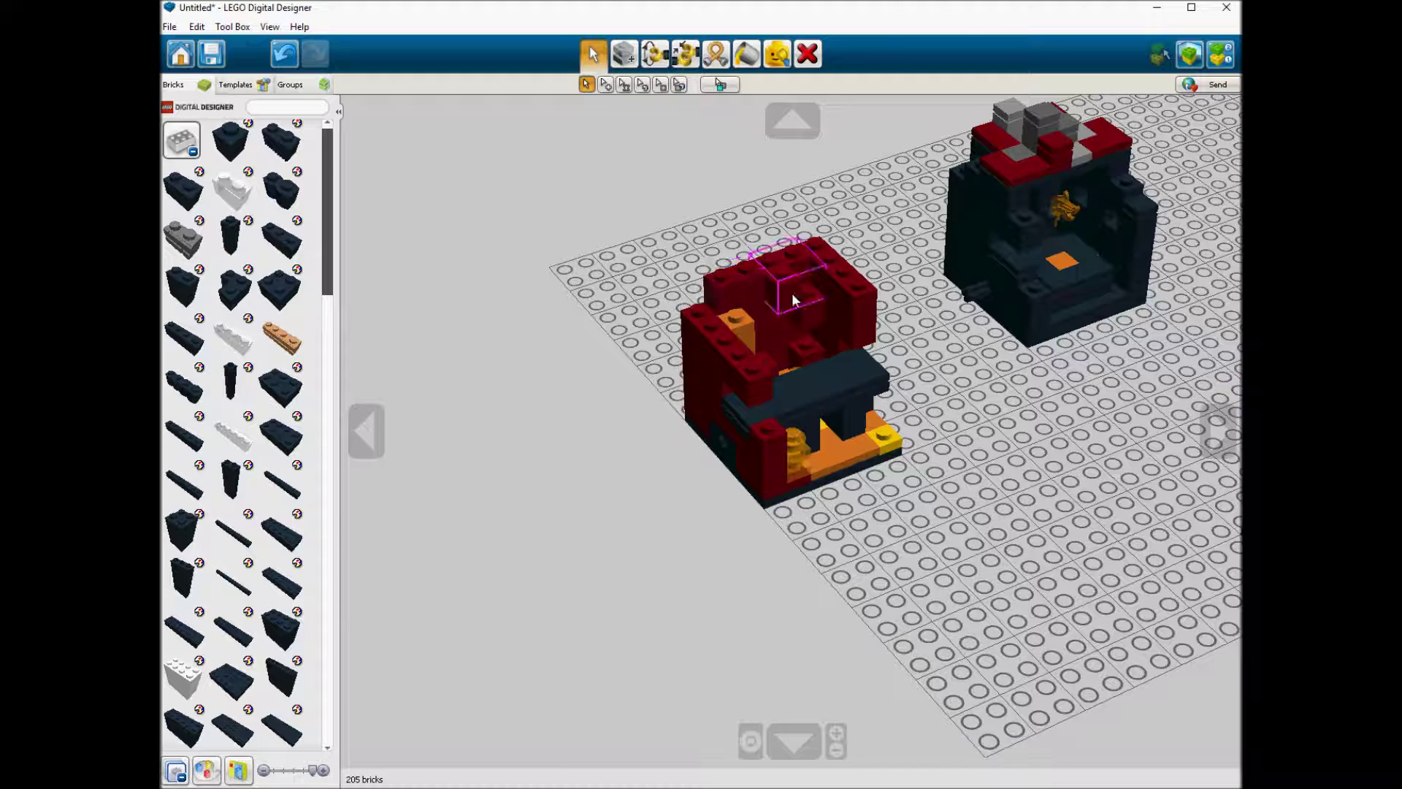
pyautogui.click(723, 337)
pyautogui.click(724, 340)
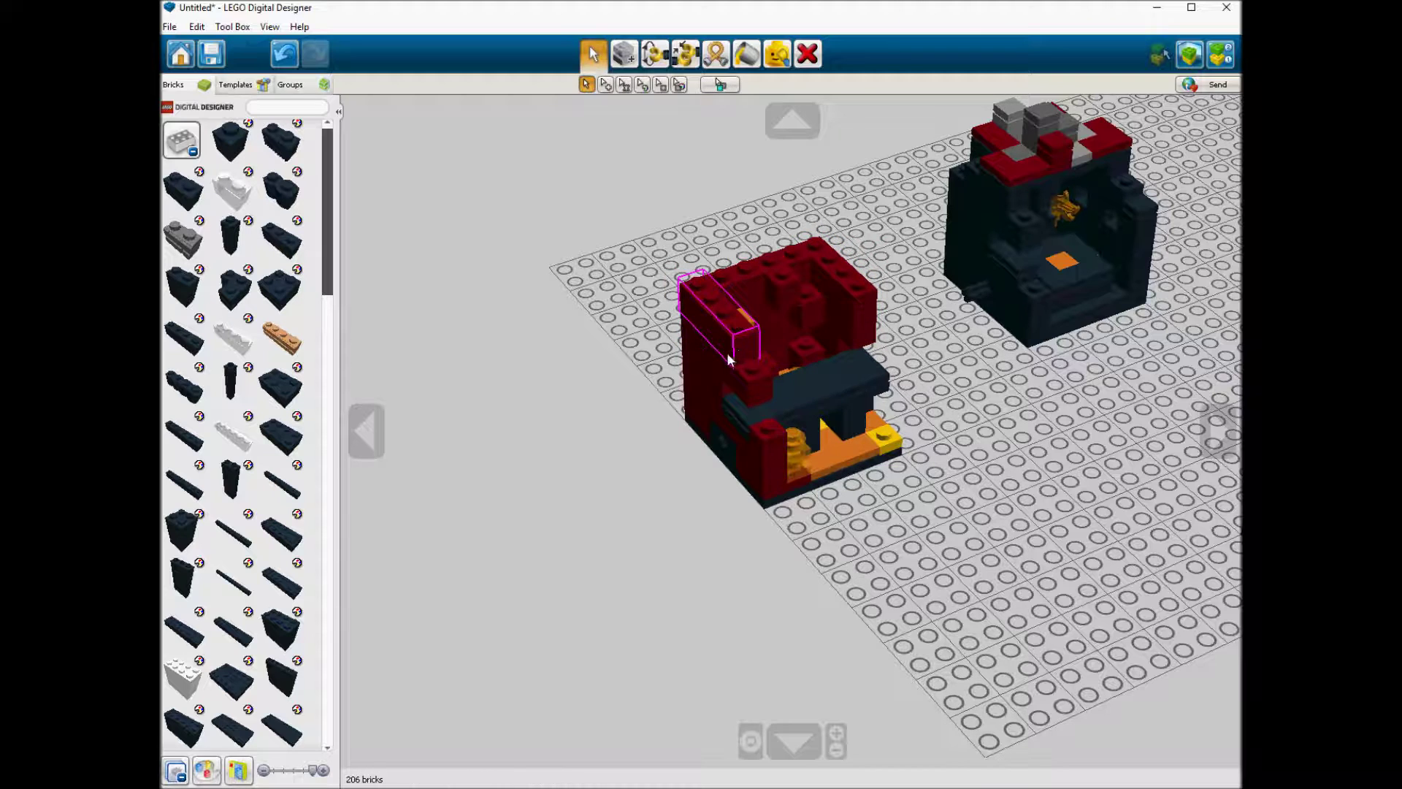
# Step: Attach a light orange plate beneath the dark red brick protruding from the inner rear wall
pyautogui.click(181, 138)
pyautogui.click(230, 238)
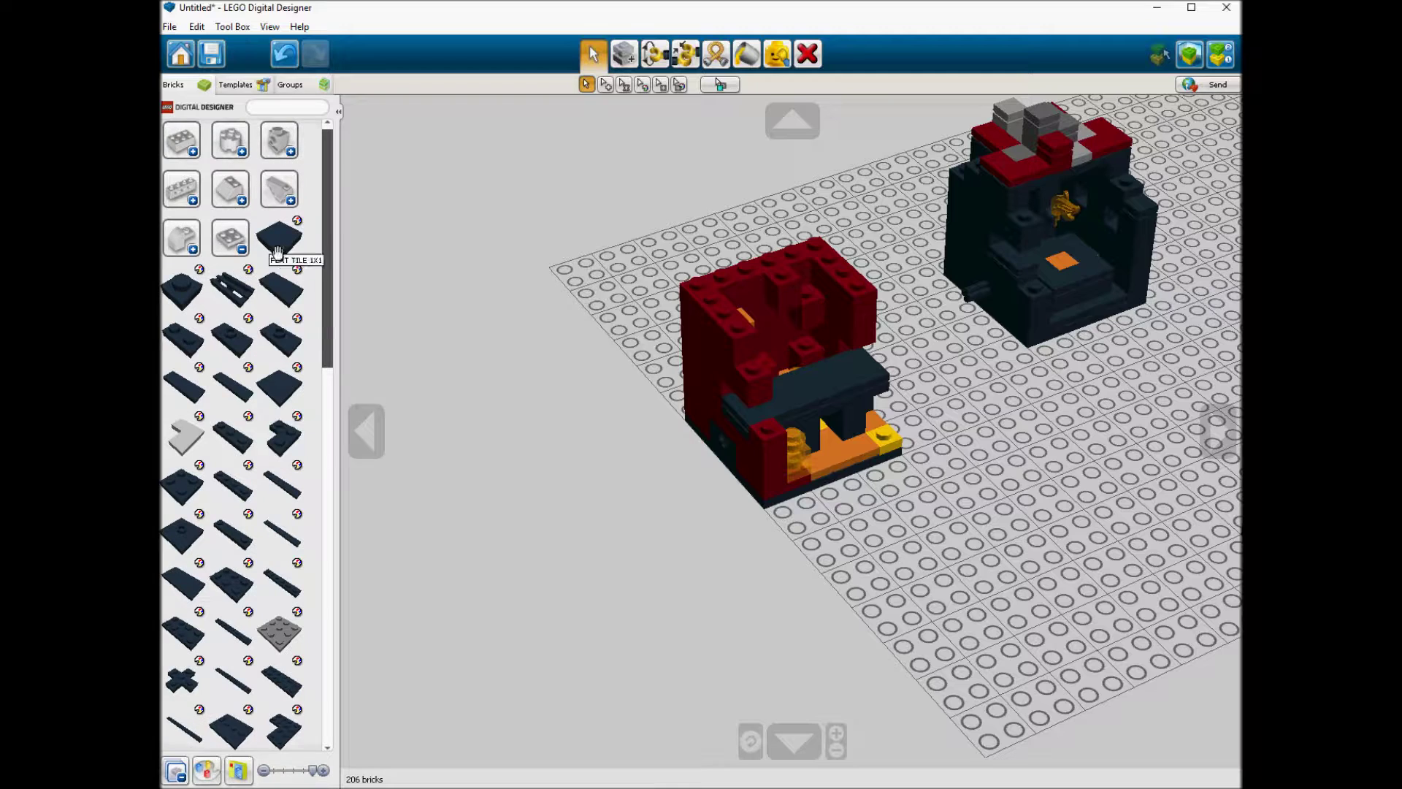
pyautogui.click(200, 271)
pyautogui.click(331, 490)
pyautogui.click(789, 318)
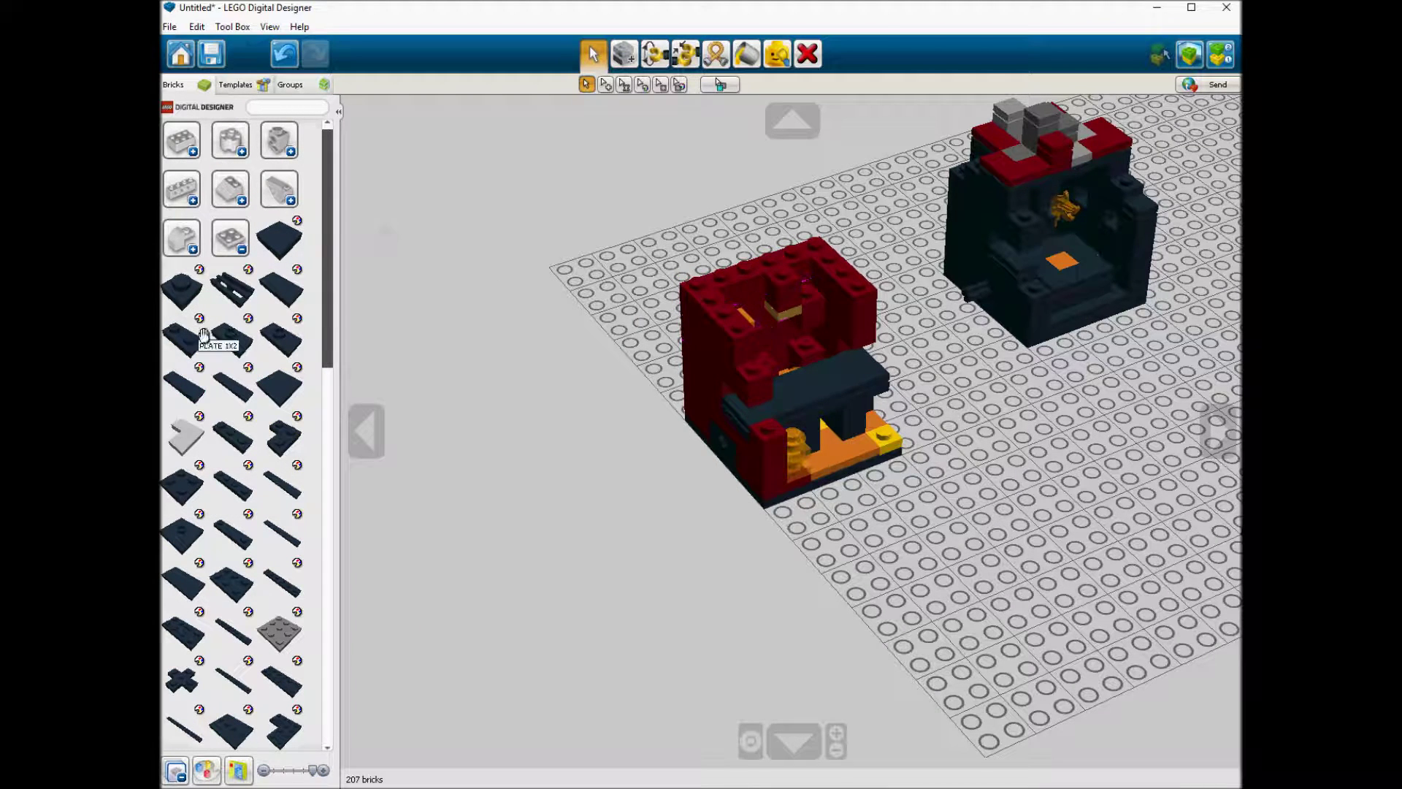
# Step: Copy the dark red brick from the front-left corner onto both rear corners of the walls
pyautogui.click(766, 436)
pyautogui.hotkey('ctrl', 'c')
pyautogui.hotkey('ctrl', 'v')
pyautogui.click(714, 294)
pyautogui.hotkey('ctrl', 'v')
pyautogui.click(833, 255)
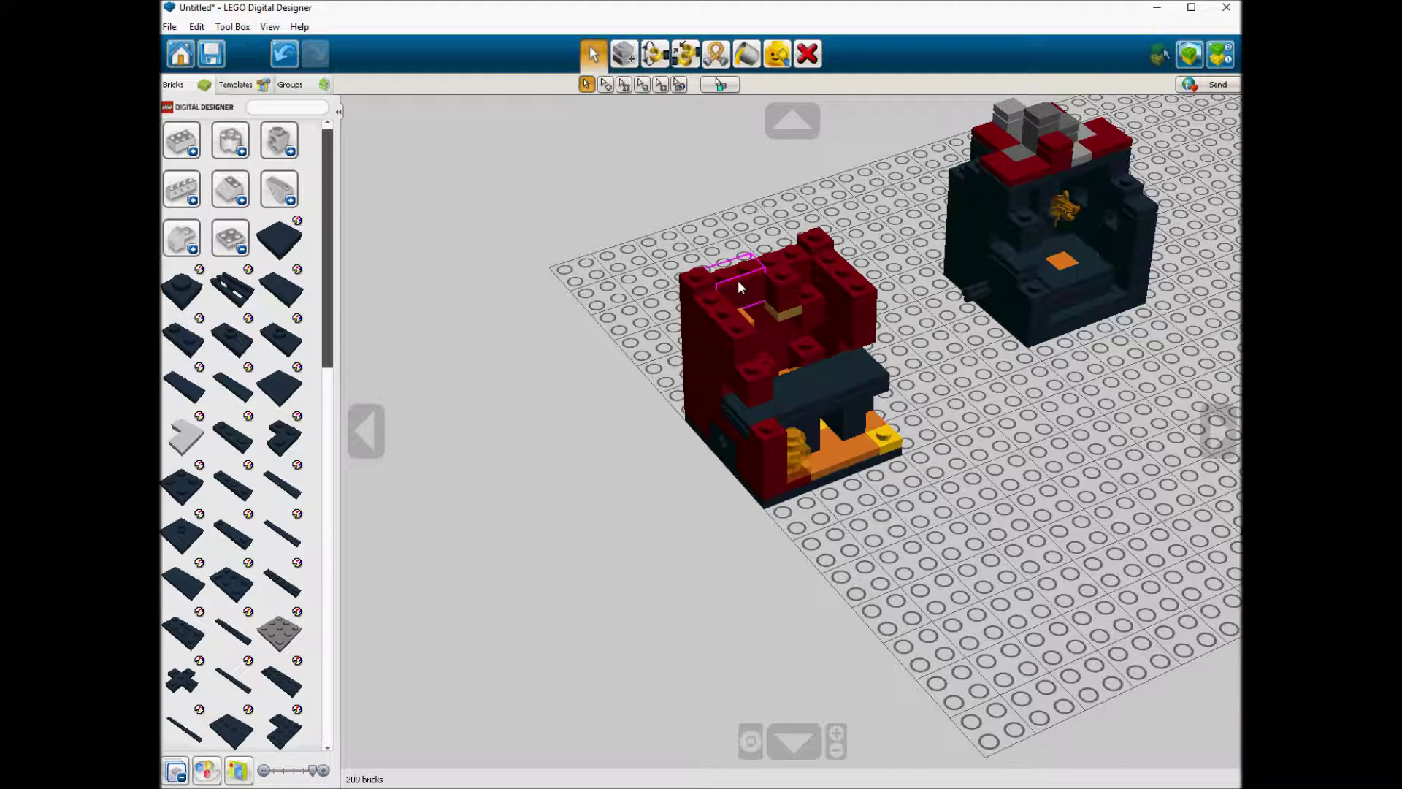
# Step: Raise the rear wall between its corners with copies of a dark red brick
pyautogui.click(812, 322)
pyautogui.hotkey('ctrl', 'c')
pyautogui.hotkey('ctrl', 'v')
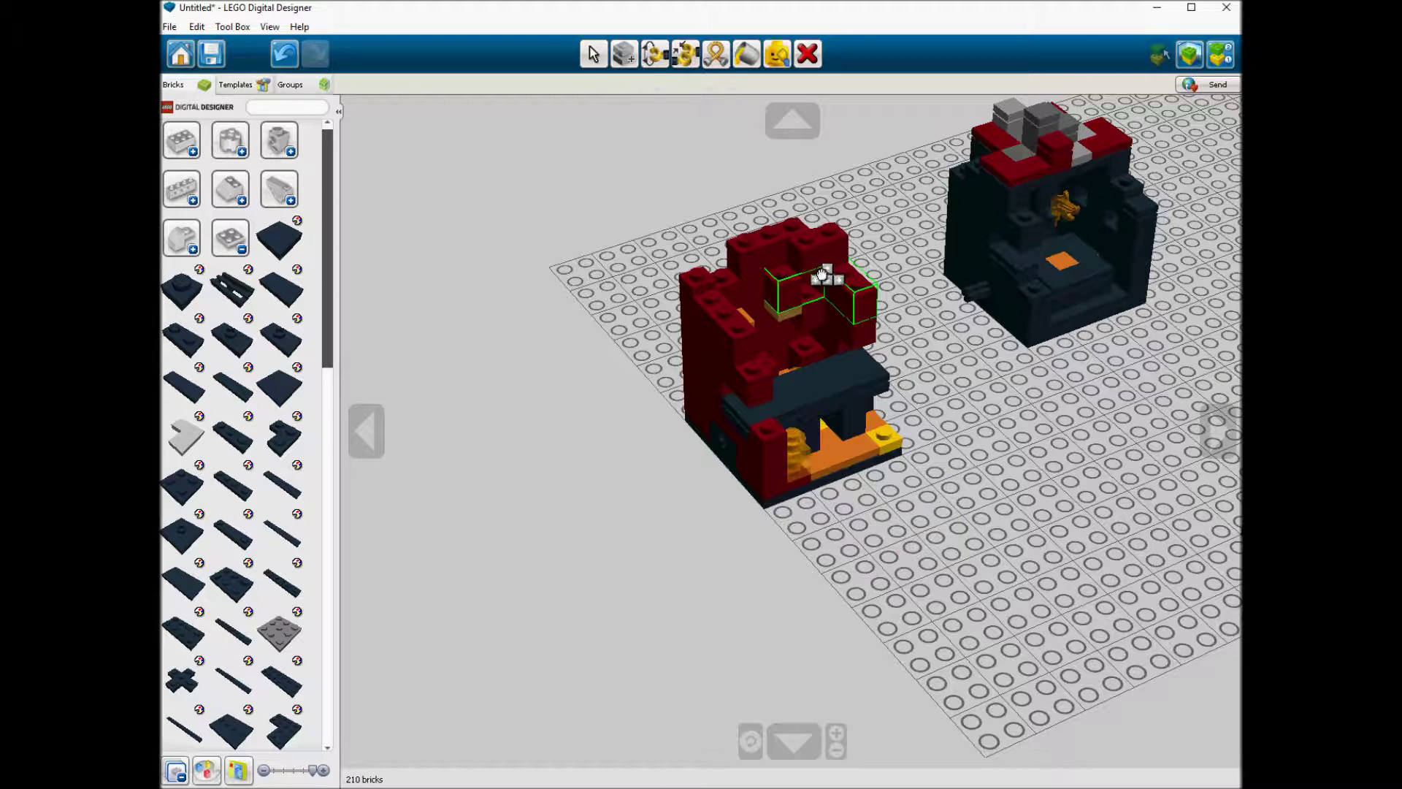
pyautogui.click(738, 294)
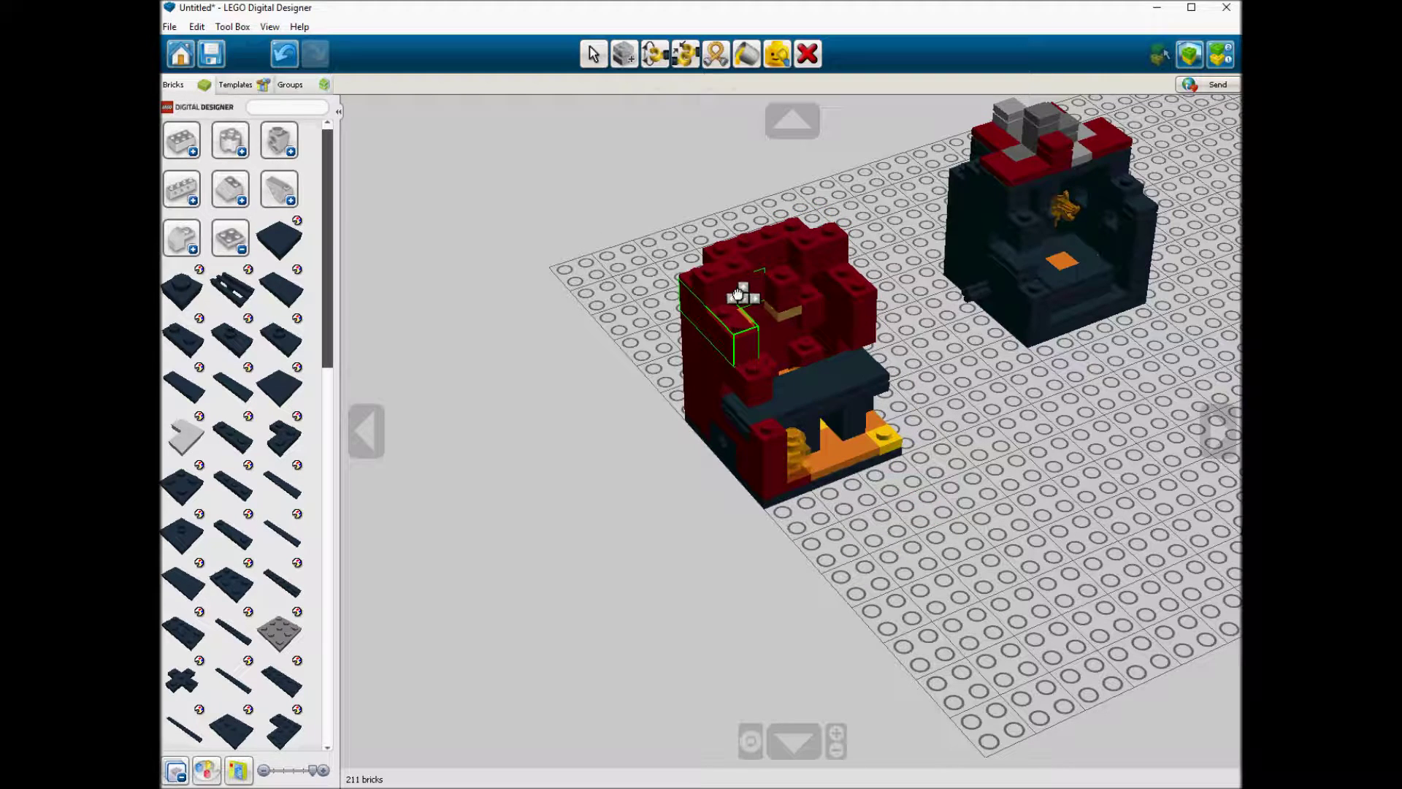
pyautogui.click(736, 293)
# Step: Copy the dark red 1x2x2 corner brick onto the right wall and place a copy of the light orange plate beneath it
pyautogui.click(780, 310)
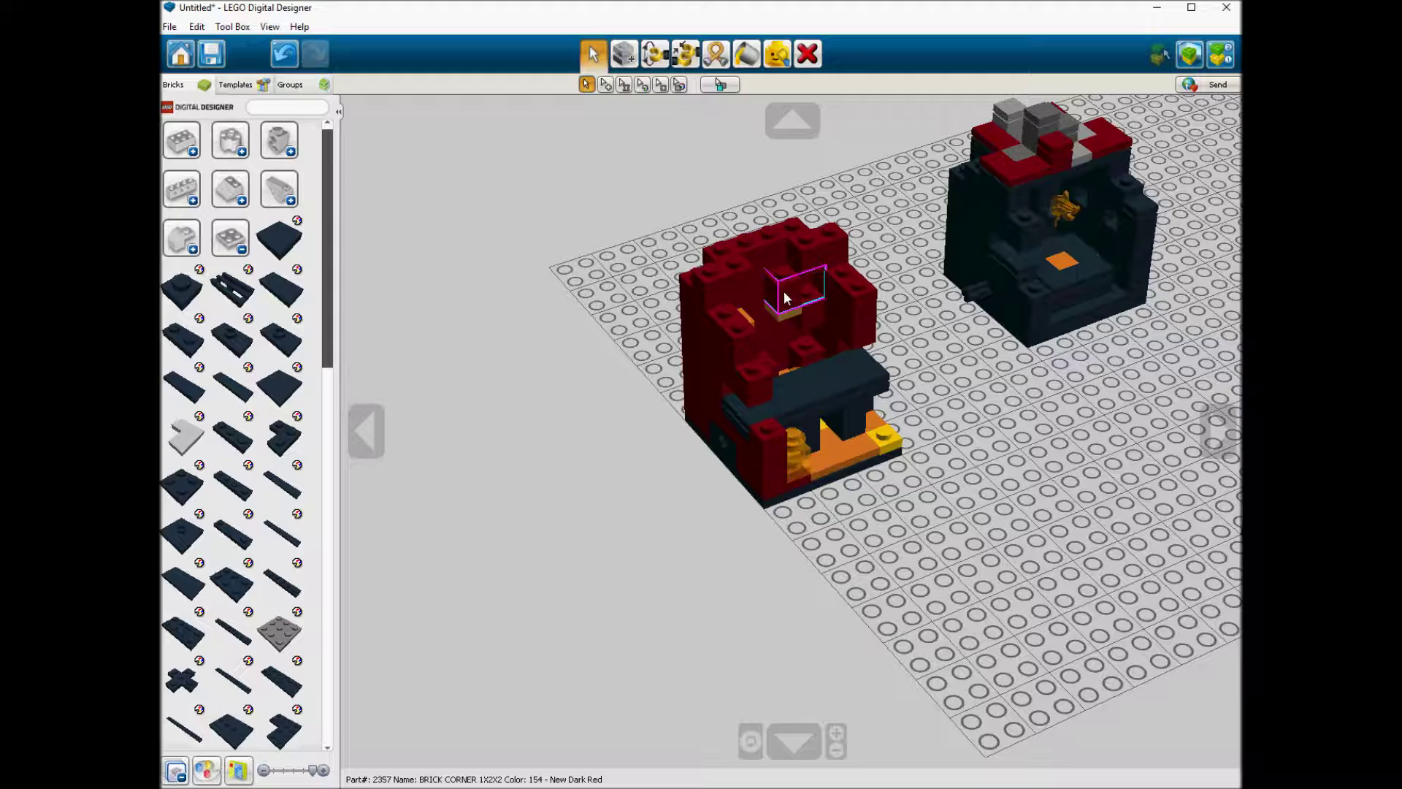
pyautogui.hotkey('ctrl', 'c')
pyautogui.hotkey('ctrl', 'v')
pyautogui.click(844, 299)
pyautogui.click(789, 315)
pyautogui.hotkey('ctrl', 'c')
pyautogui.hotkey('ctrl', 'v')
pyautogui.click(843, 311)
# Step: Fill the open inner side of the left wall with a copied dark red brick
pyautogui.hotkey('ctrl', 'c')
pyautogui.hotkey('ctrl', 'v')
pyautogui.click(757, 327)
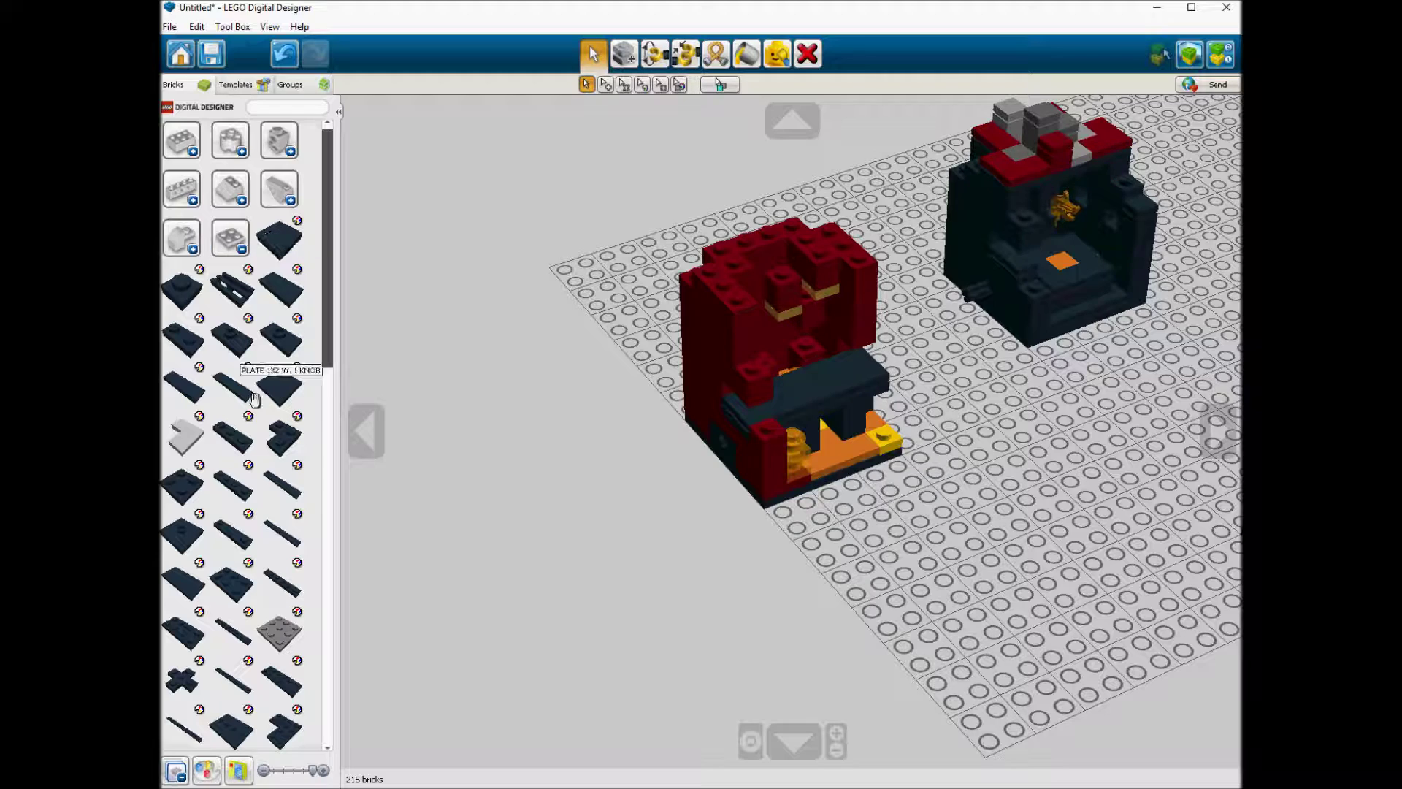
# Step: Cover the top of the walls with two dark red 2x6 plates side by side as a roof
pyautogui.moveTo(278, 629)
pyautogui.click(429, 615)
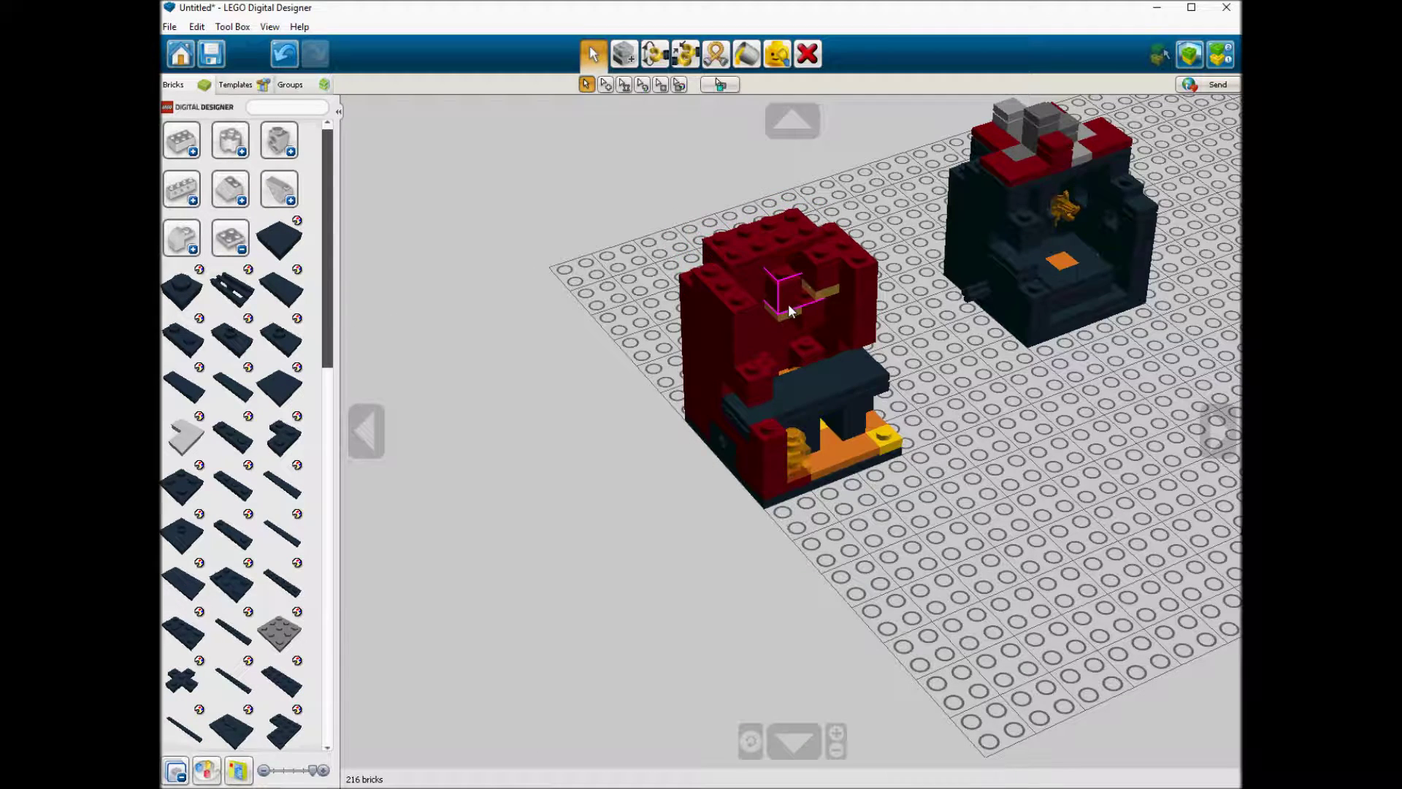
pyautogui.moveTo(298, 684)
pyautogui.click(476, 620)
pyautogui.click(786, 307)
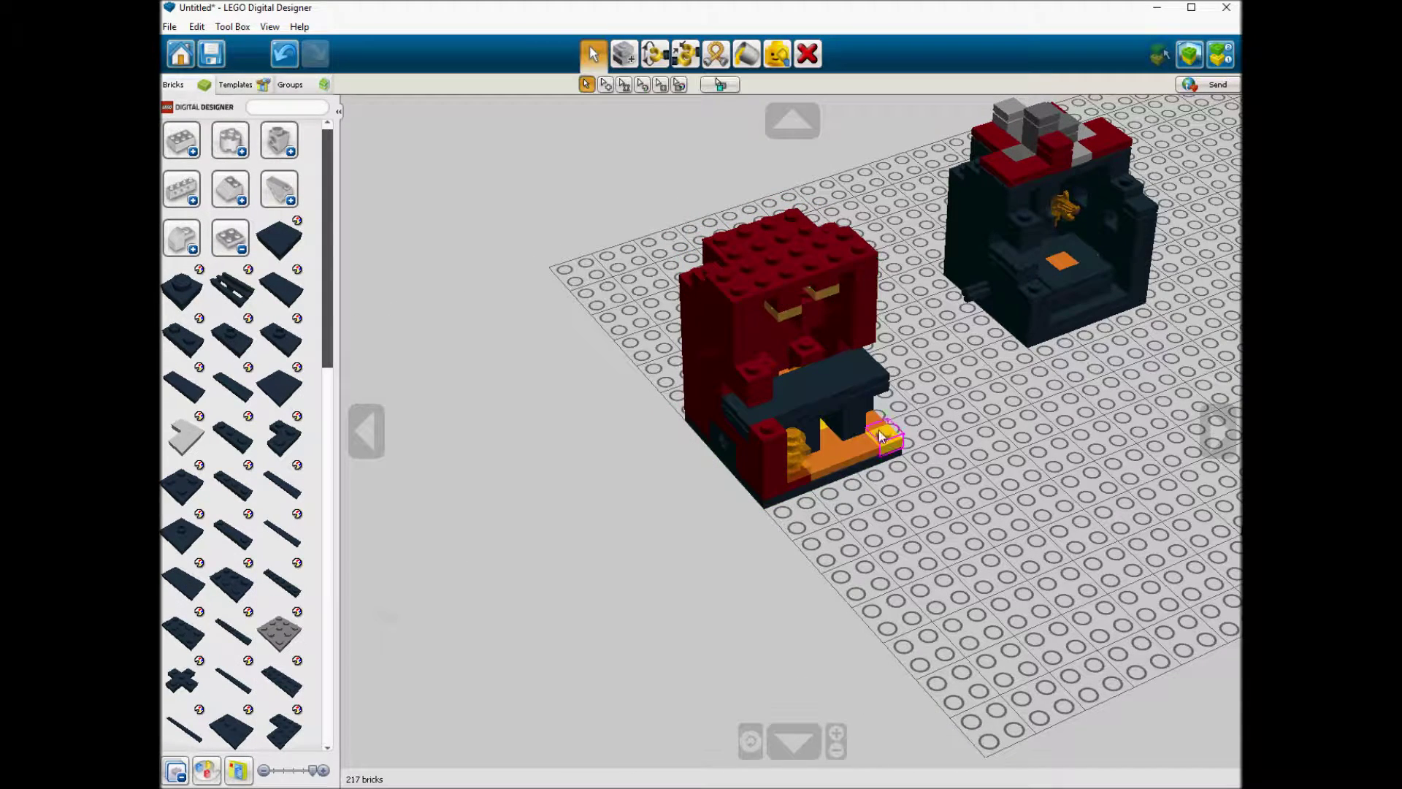
# Step: Copy the flat dark red piece from the black structure's roof onto the rear and right edges of the new roof
pyautogui.click(1010, 174)
pyautogui.hotkey('ctrl', 'c')
pyautogui.hotkey('ctrl', 'v')
pyautogui.click(814, 236)
pyautogui.hotkey('ctrl', 'v')
pyautogui.click(858, 246)
pyautogui.hotkey('ctrl', 'v')
pyautogui.click(833, 259)
# Step: Place further copies of the flat dark red piece along the left and front edges of the new roof
pyautogui.hotkey('ctrl', 'v')
pyautogui.click(734, 242)
pyautogui.hotkey('ctrl', 'v')
pyautogui.click(719, 247)
pyautogui.hotkey('ctrl', 'v')
pyautogui.click(742, 297)
pyautogui.hotkey('ctrl', 'v')
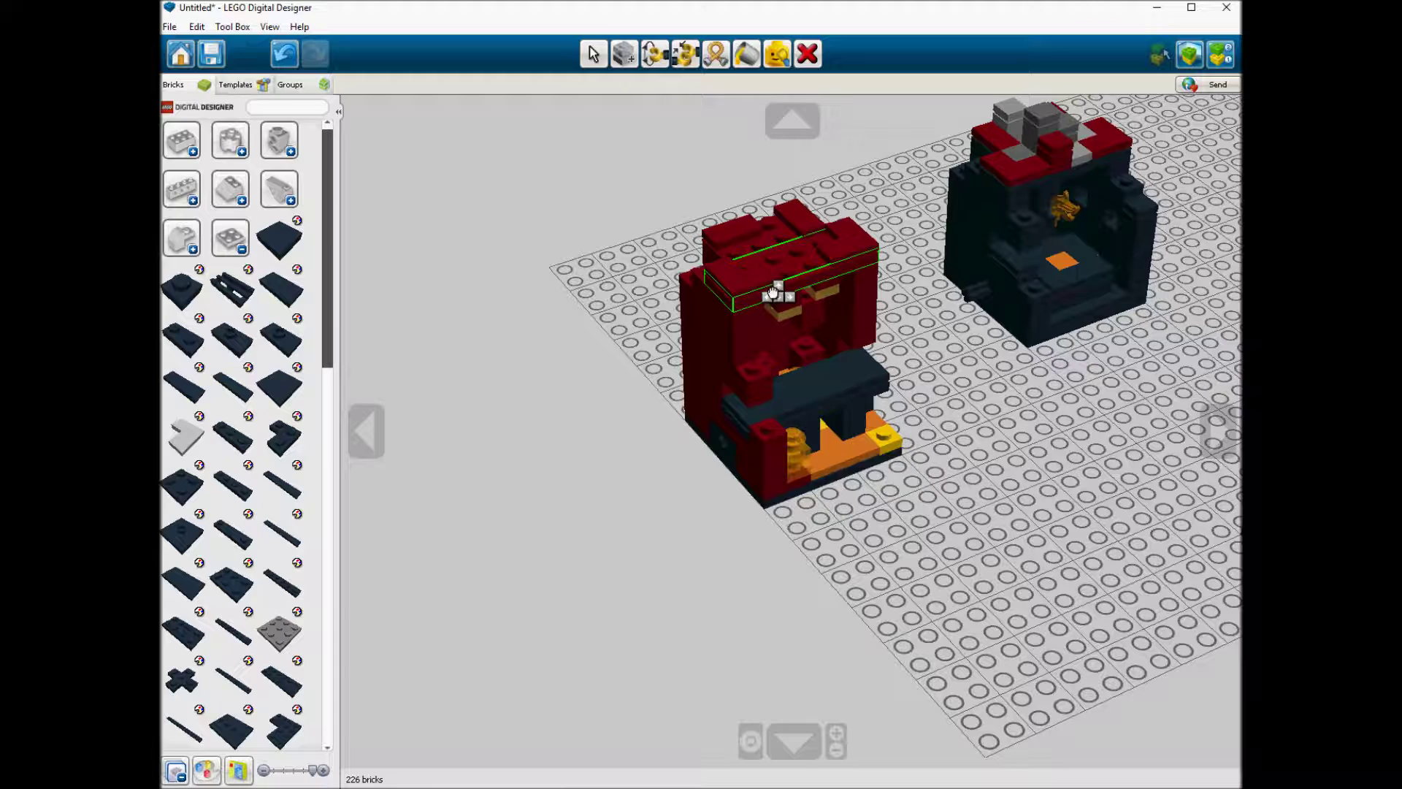
pyautogui.click(773, 292)
pyautogui.moveTo(283, 437)
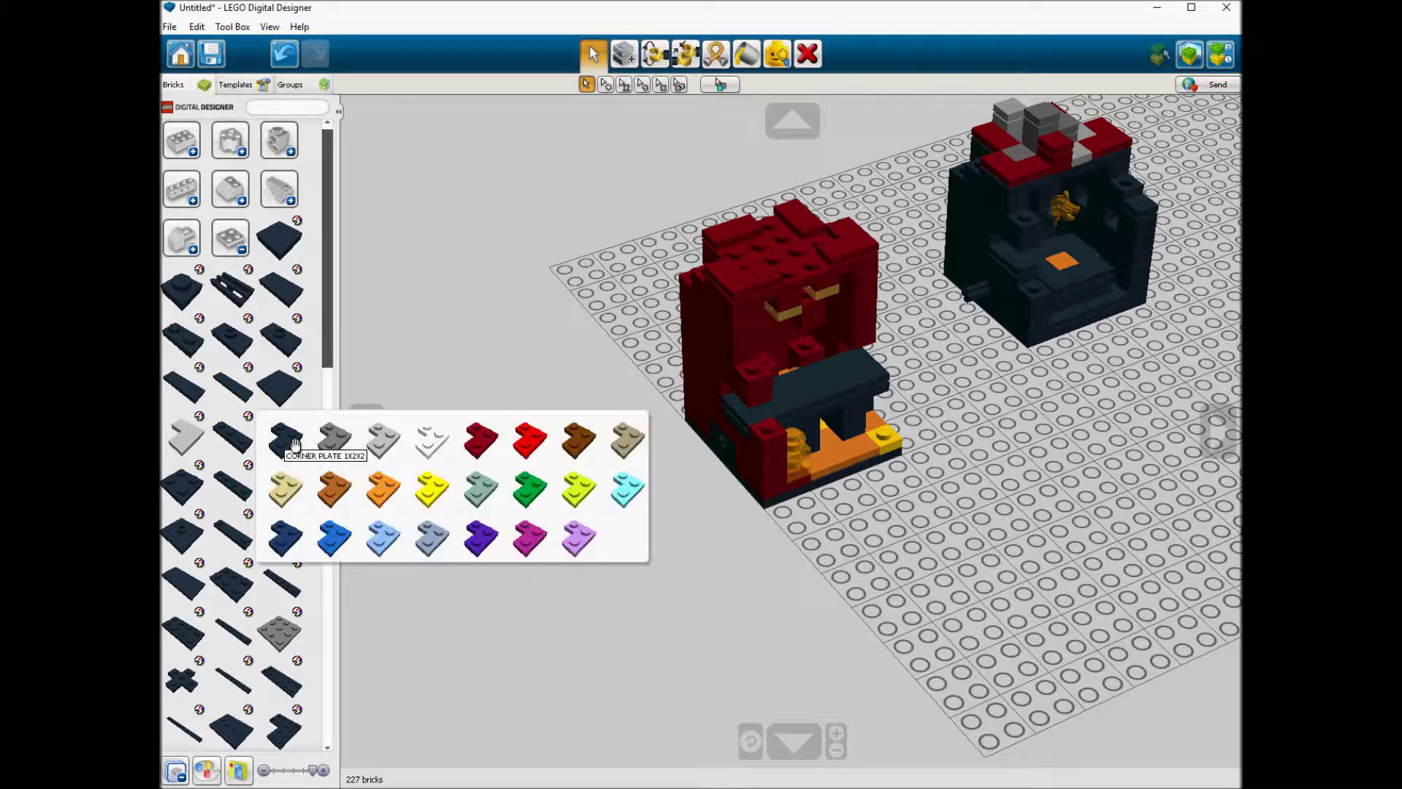
# Step: Place a light grey 1x2x2 corner plate on the dark red roof and extend it toward the rear and left with grey pieces
pyautogui.click(378, 438)
pyautogui.click(797, 247)
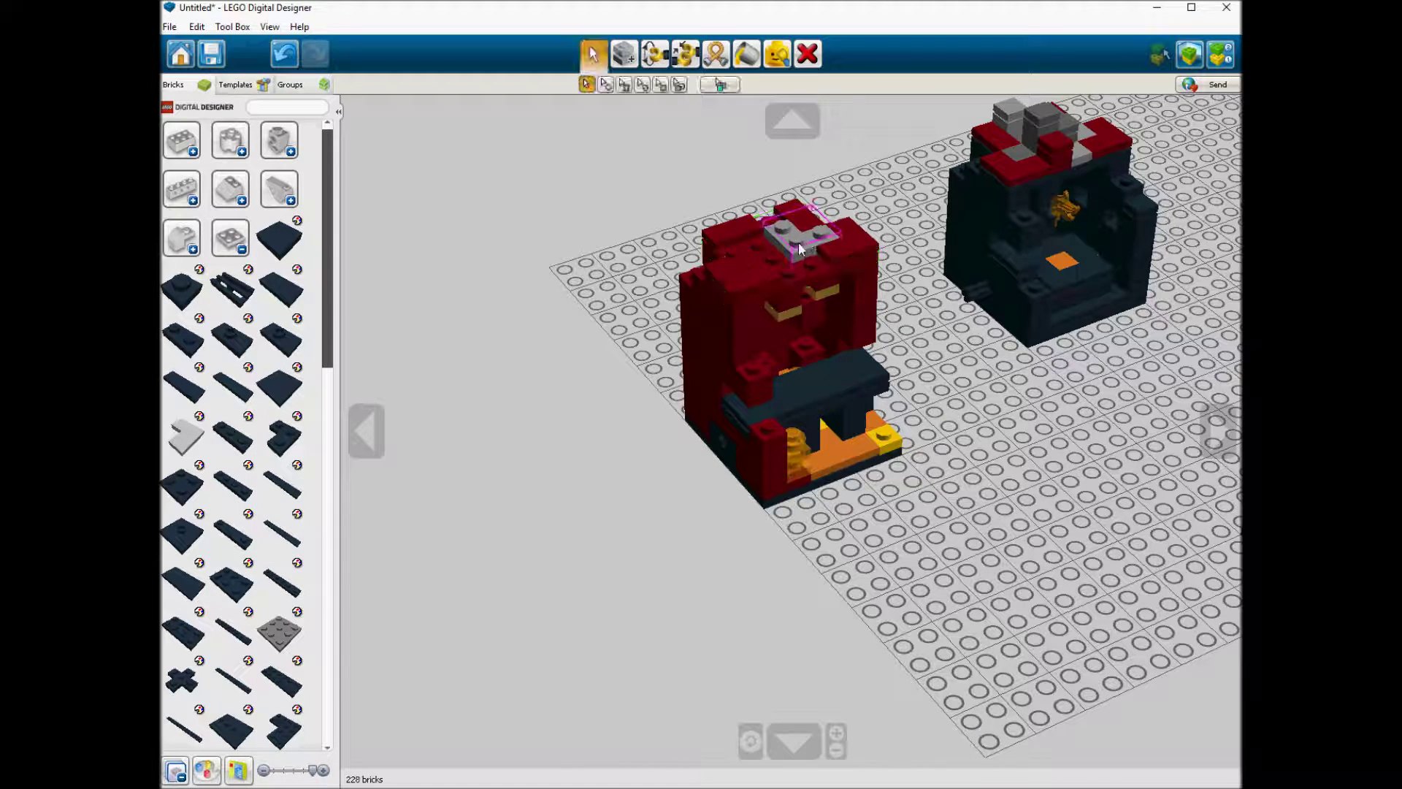
pyautogui.hotkey('ctrl', 'v')
pyautogui.click(786, 240)
pyautogui.hotkey('ctrl', 'v')
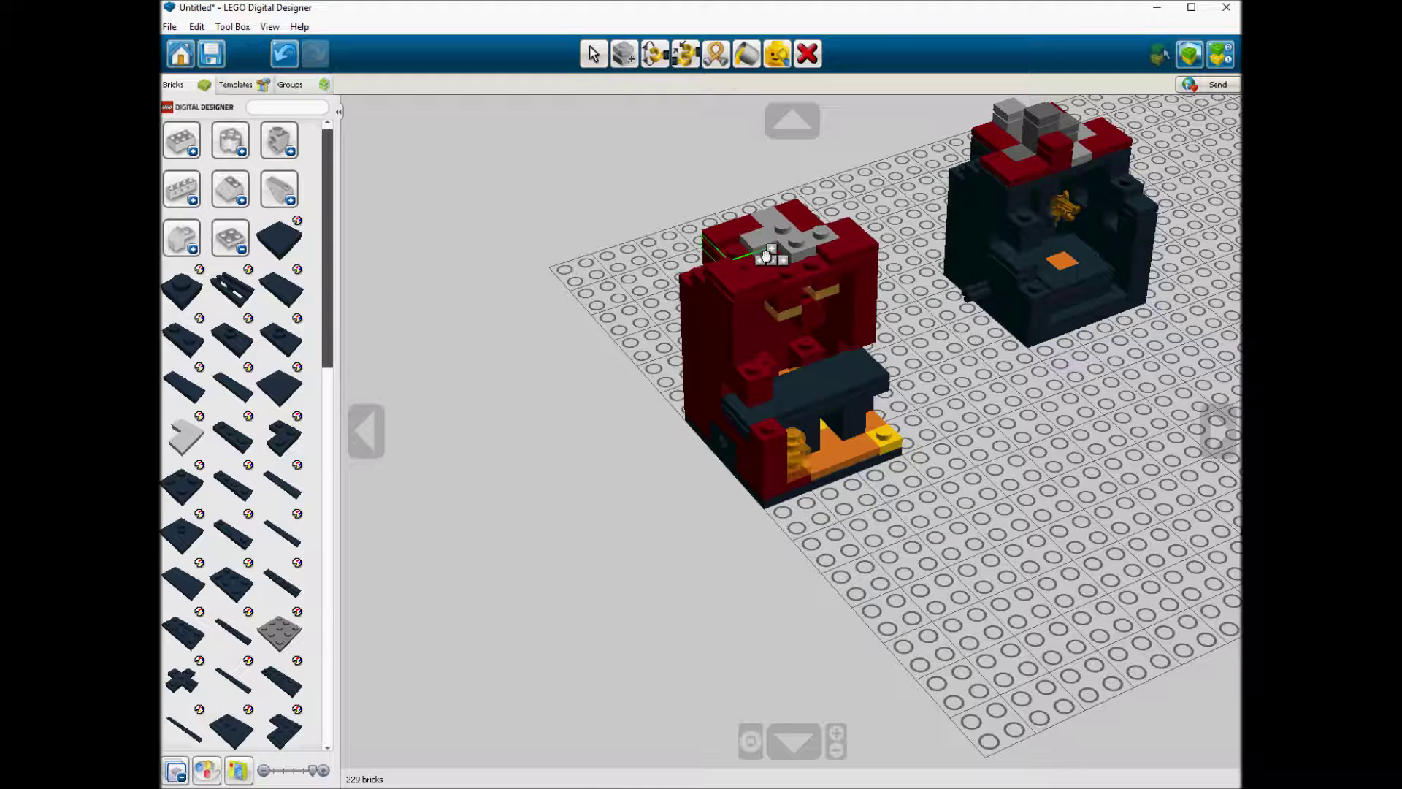
pyautogui.moveTo(766, 255); pyautogui.dragTo(766, 255)
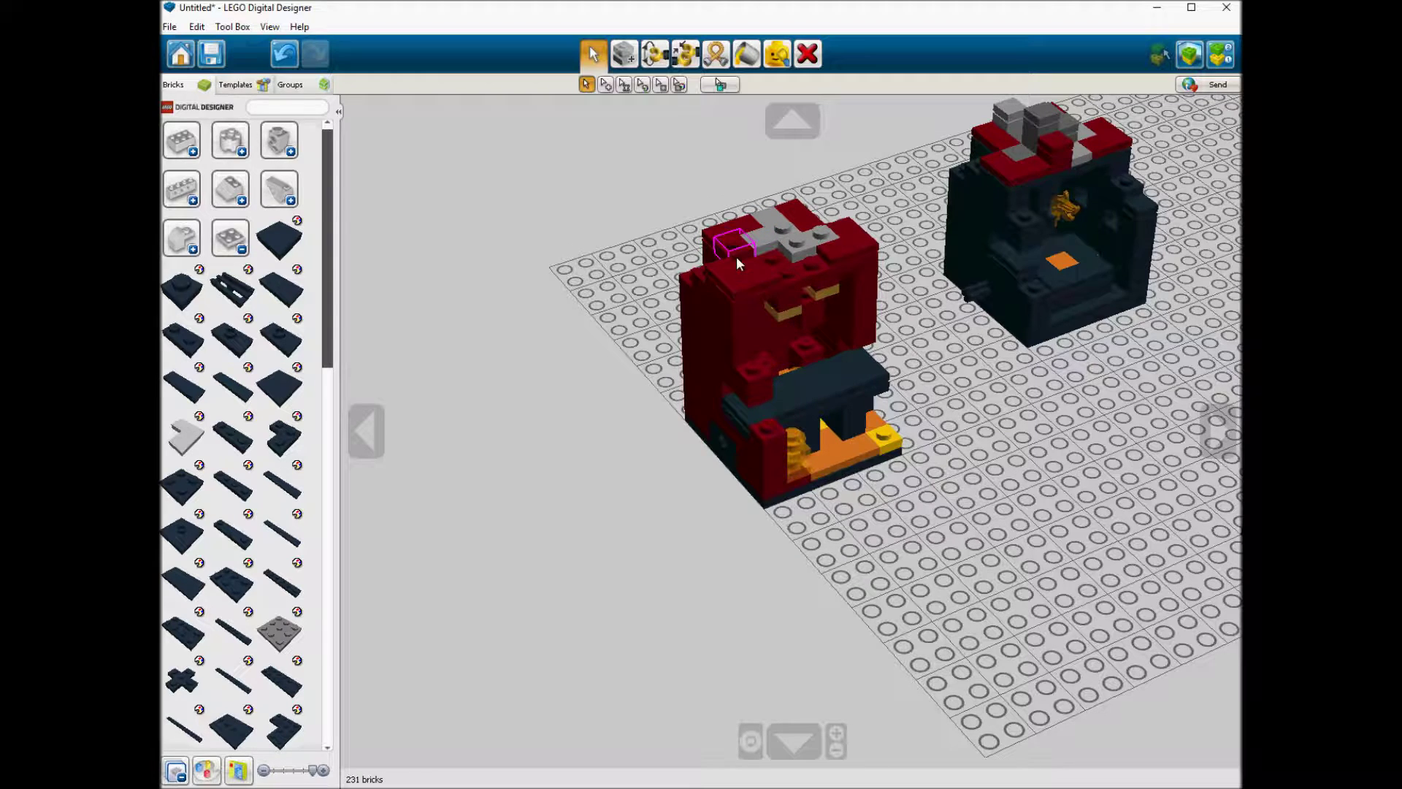
pyautogui.hotkey('ctrl', 'v')
pyautogui.click(747, 293)
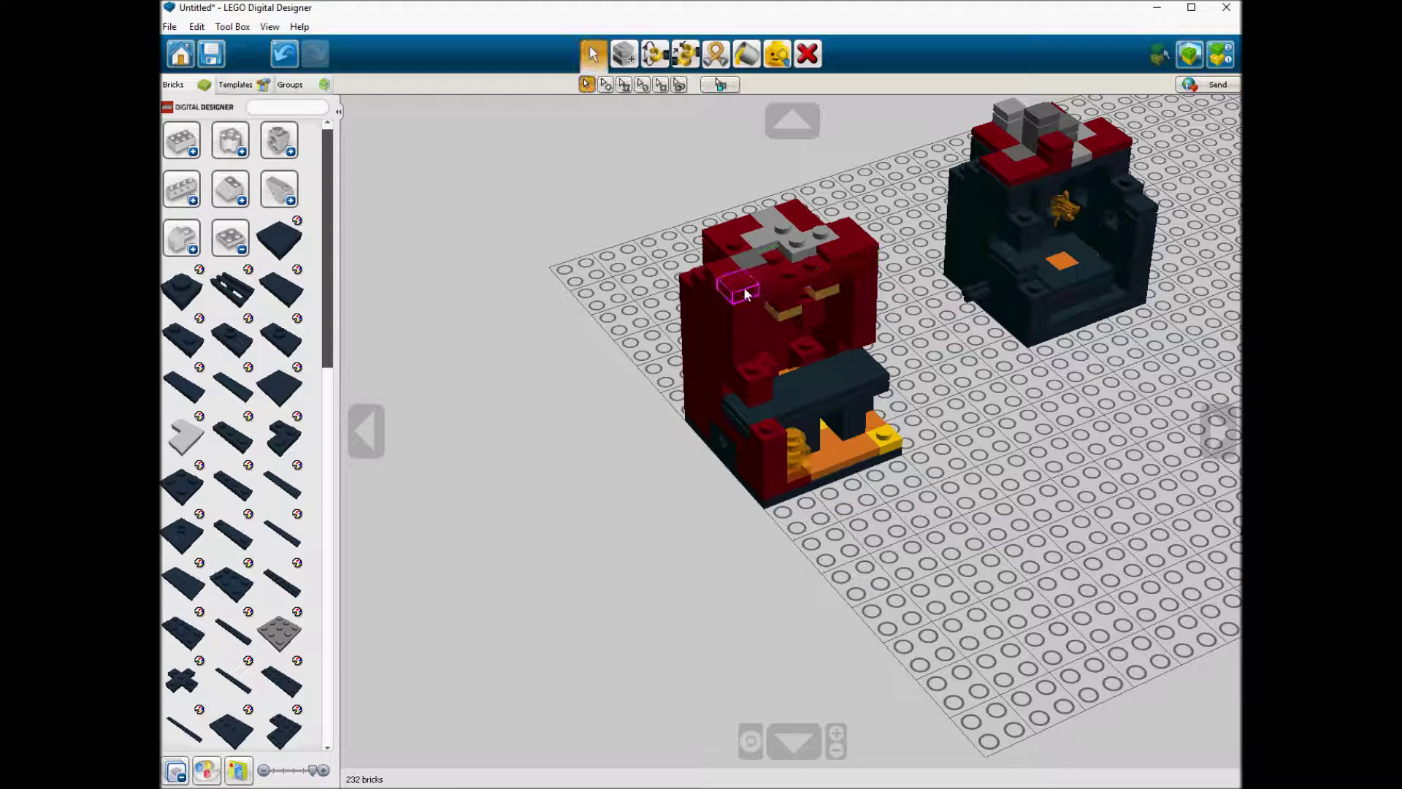
# Step: Fit a dark red 1x2x2 corner plate at the roof's front and a copied dark red 1x1 plate on its left side
pyautogui.click(298, 416)
pyautogui.click(487, 446)
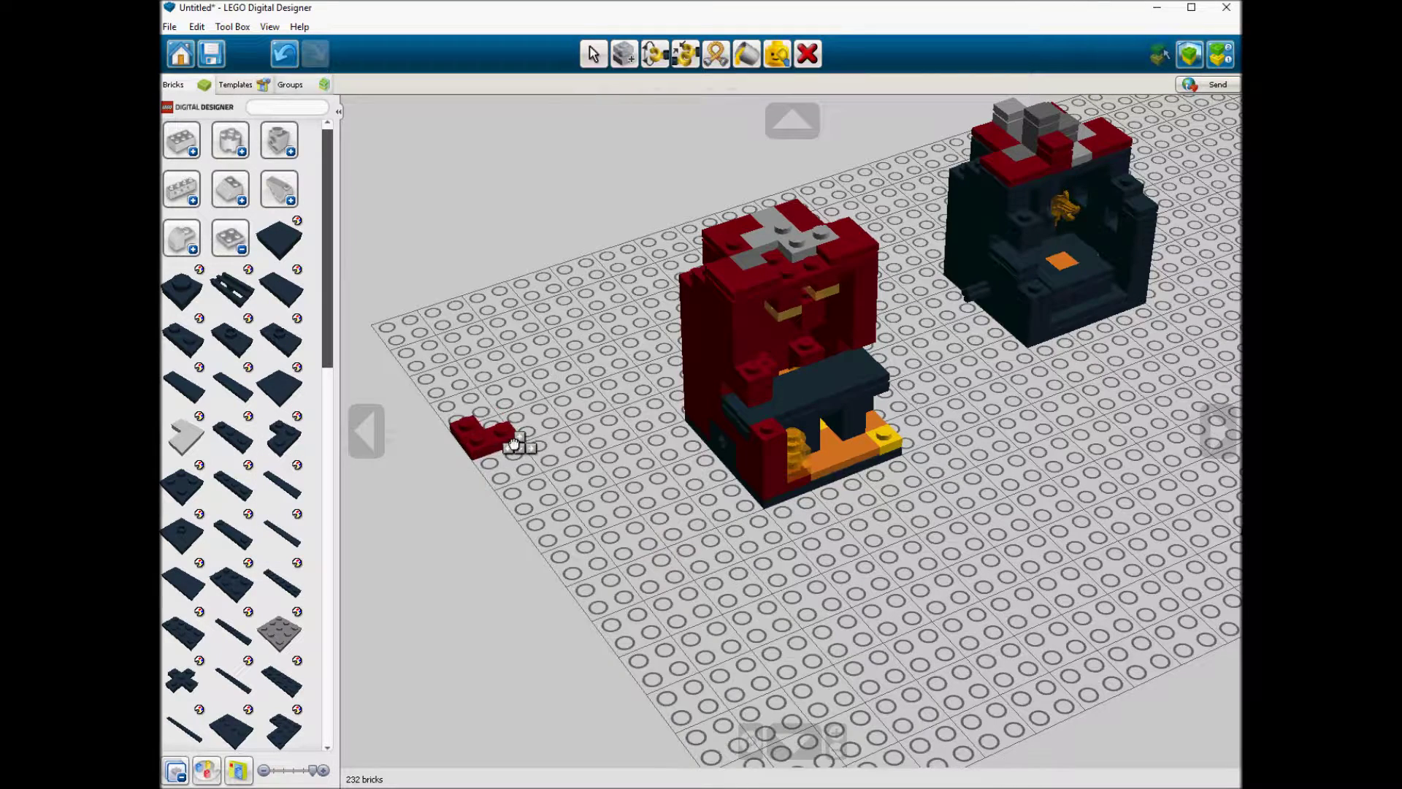
pyautogui.click(809, 278)
pyautogui.click(770, 433)
pyautogui.hotkey('ctrl', 'c')
pyautogui.hotkey('ctrl', 'v')
pyautogui.click(736, 248)
# Step: Add a dark grey 1x2x2 corner plate on the roof's front half beside the light grey one
pyautogui.moveTo(307, 438)
pyautogui.click(511, 438)
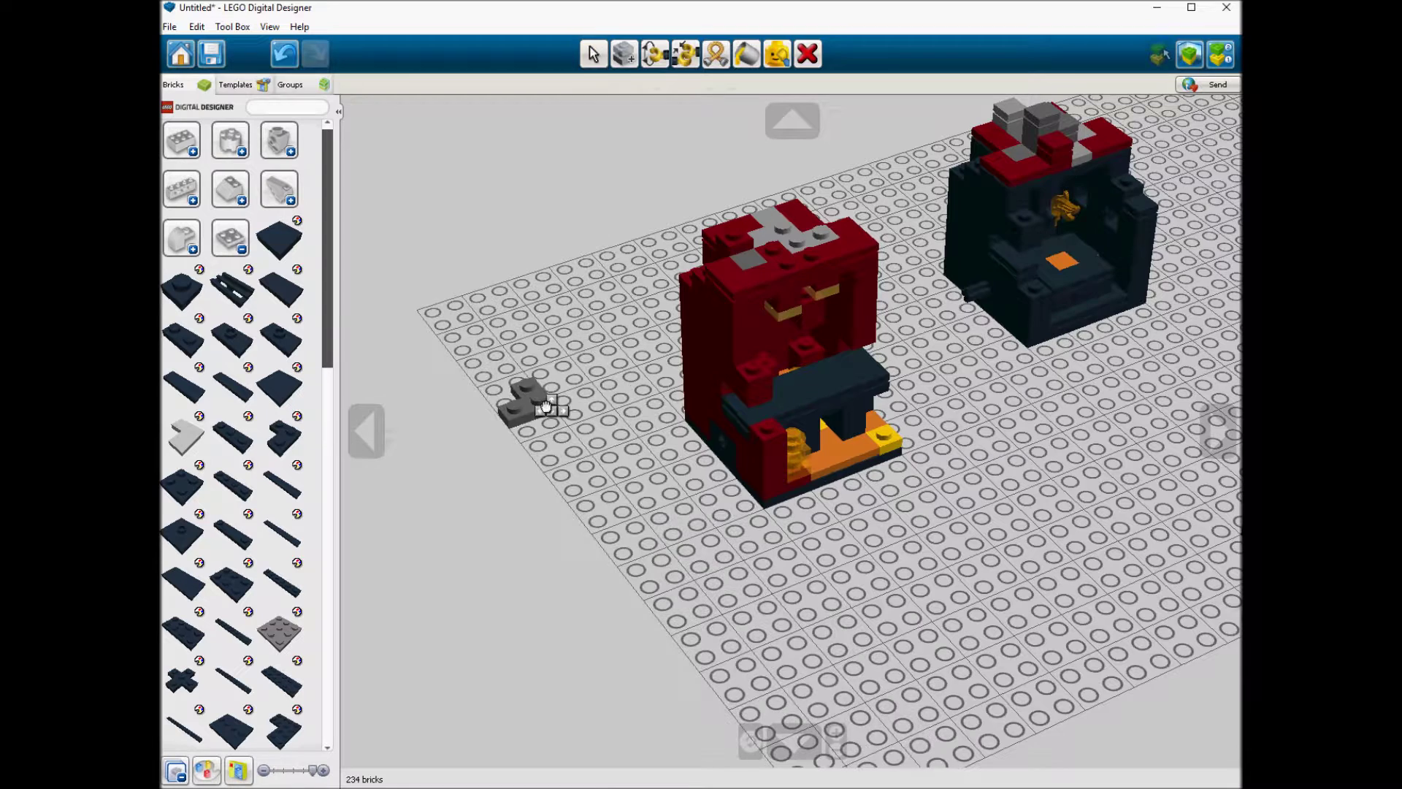
pyautogui.click(796, 265)
pyautogui.click(797, 270)
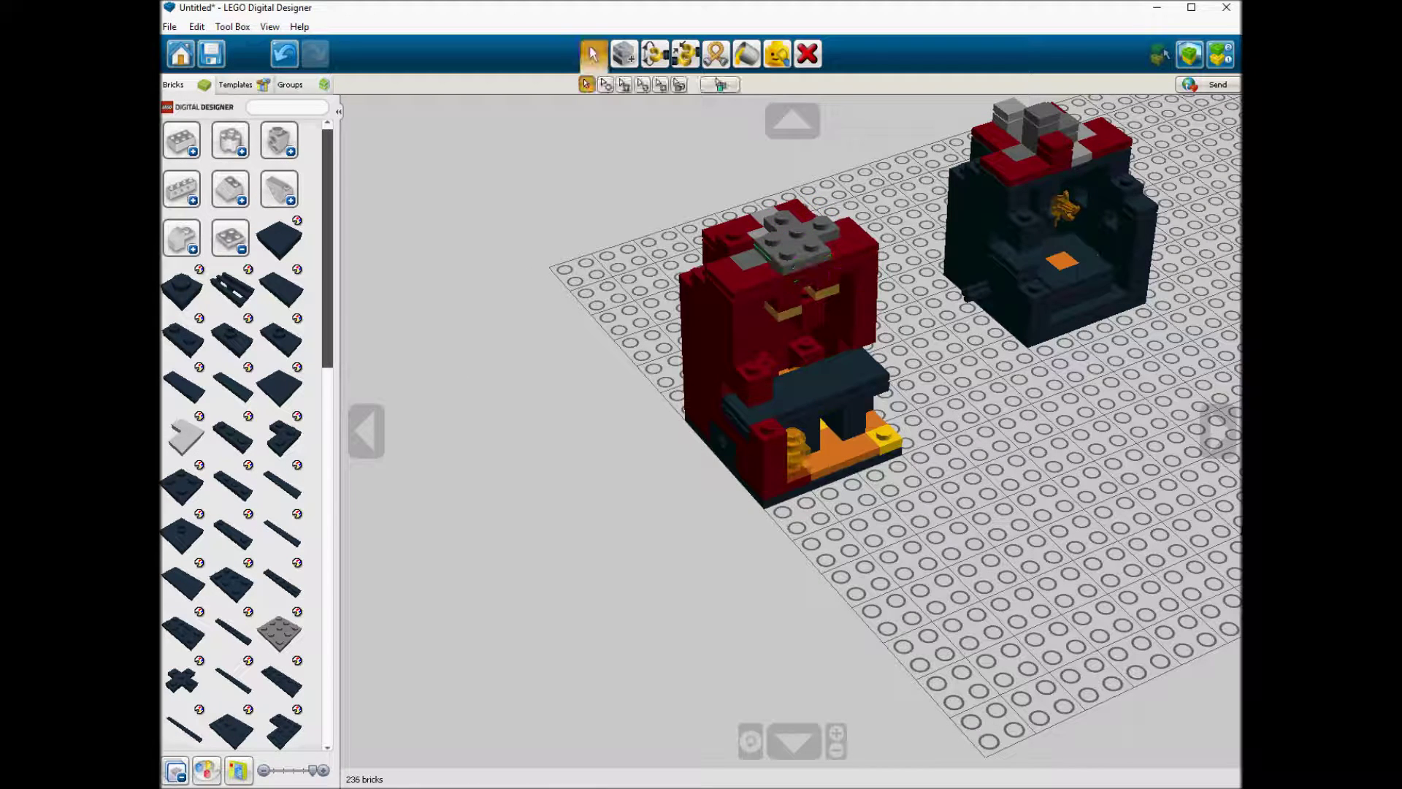
# Step: Copy the flat grey piece from the black structure's roof onto the grey plates of the dark red roof
pyautogui.click(1053, 125)
pyautogui.hotkey('ctrl', 'c')
pyautogui.hotkey('ctrl', 'v')
pyautogui.click(836, 232)
pyautogui.hotkey('ctrl', 'v')
pyautogui.click(785, 228)
pyautogui.hotkey('ctrl', 'v')
pyautogui.click(774, 253)
pyautogui.click(783, 254)
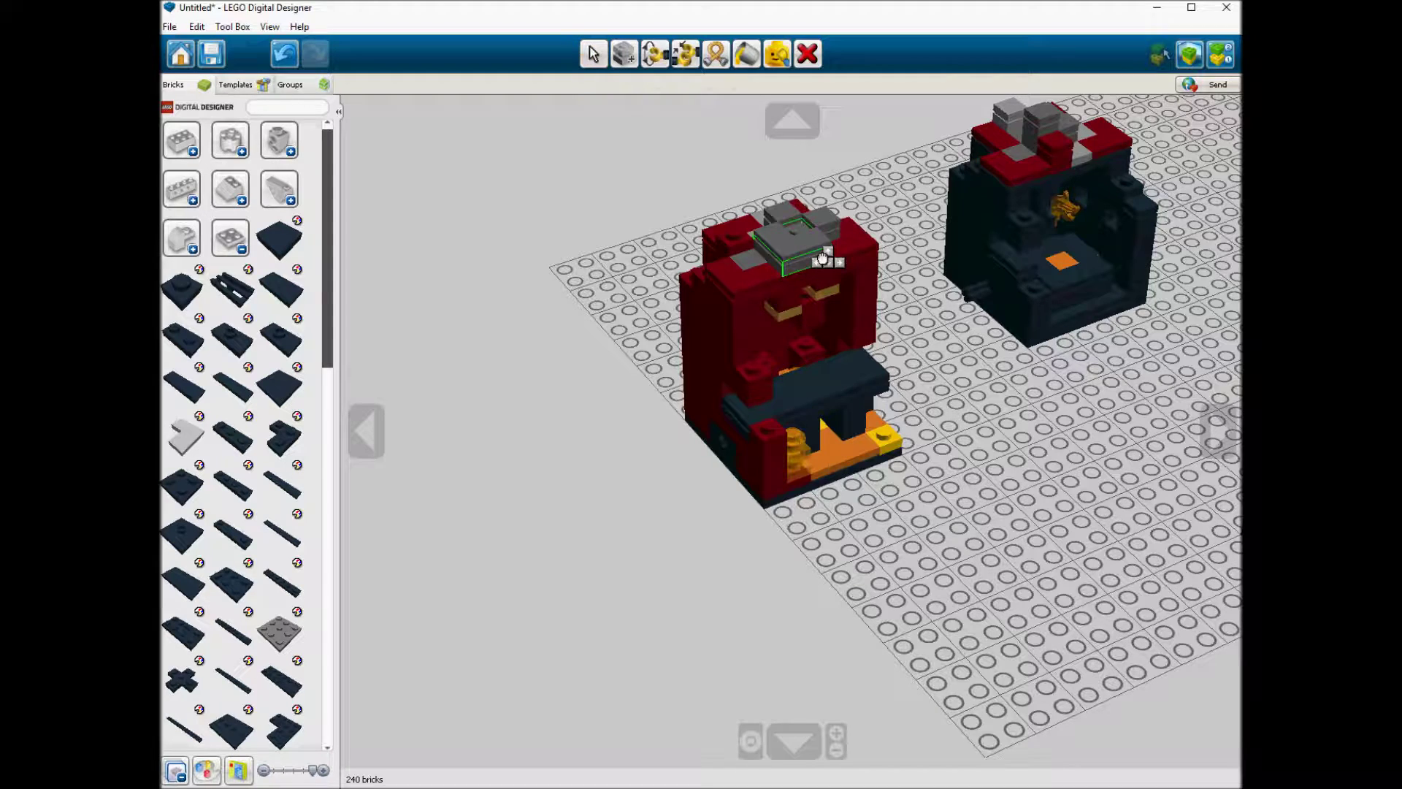
pyautogui.click(823, 259)
# Step: Stack two grey 1x1 plates in the middle of the roof's grey cluster and cap them with a copied light grey tile
pyautogui.click(198, 305)
pyautogui.click(799, 228)
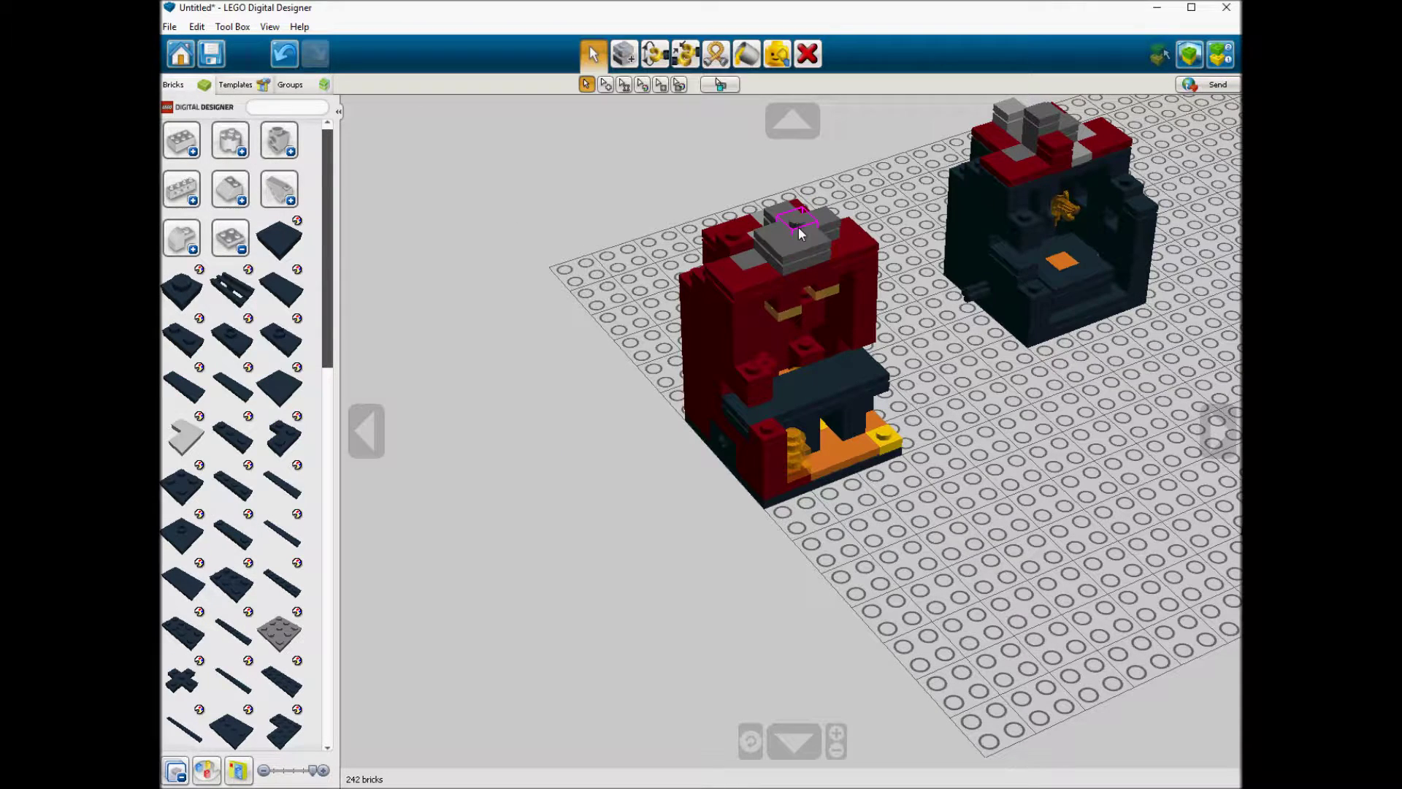
pyautogui.click(192, 303)
pyautogui.click(801, 229)
pyautogui.click(1011, 119)
pyautogui.hotkey('ctrl', 'c')
pyautogui.hotkey('ctrl', 'v')
pyautogui.click(805, 223)
# Step: Select the whole dark red structure and move it flush against the left side of the black structure
pyautogui.moveTo(605, 147); pyautogui.dragTo(928, 614)
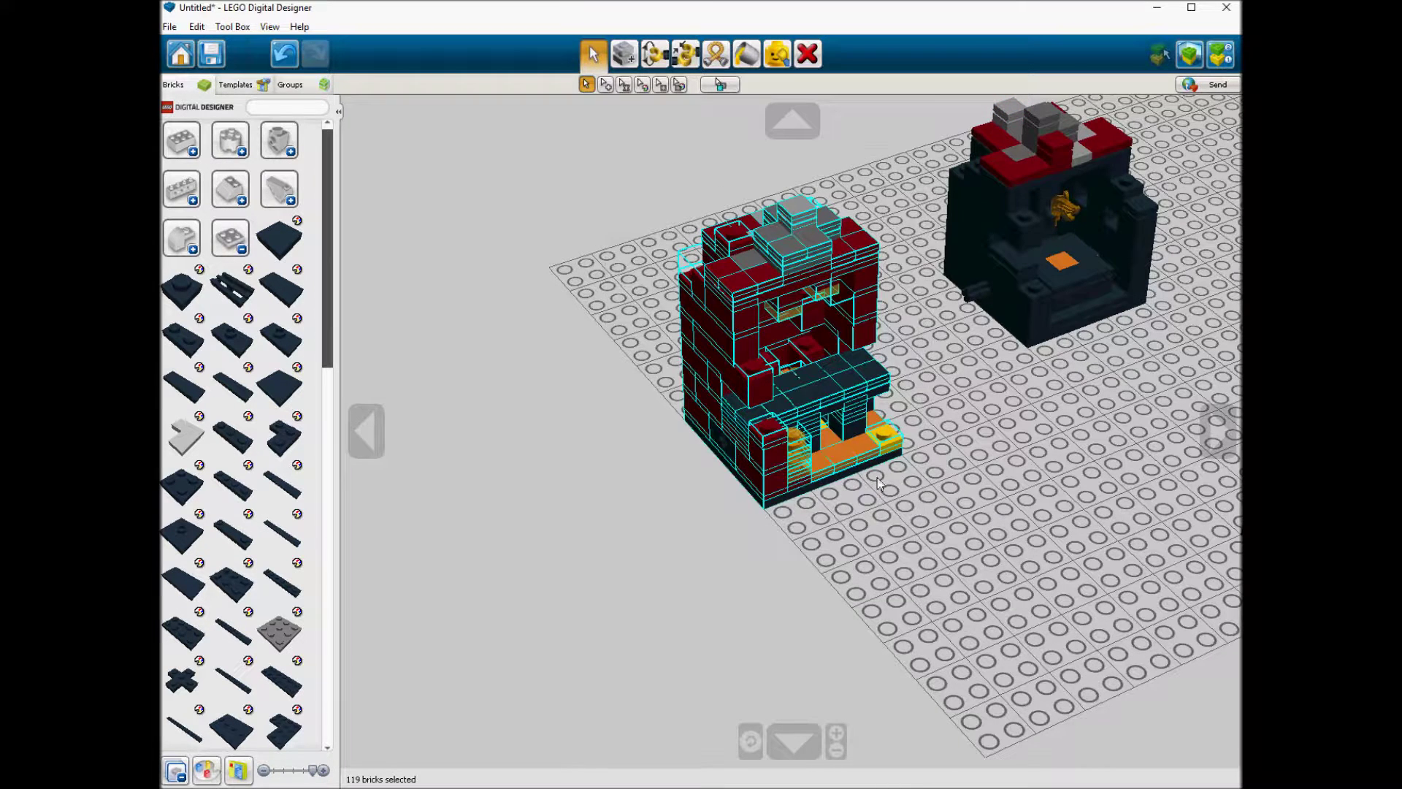
pyautogui.click(830, 415)
pyautogui.moveTo(970, 305); pyautogui.dragTo(975, 304)
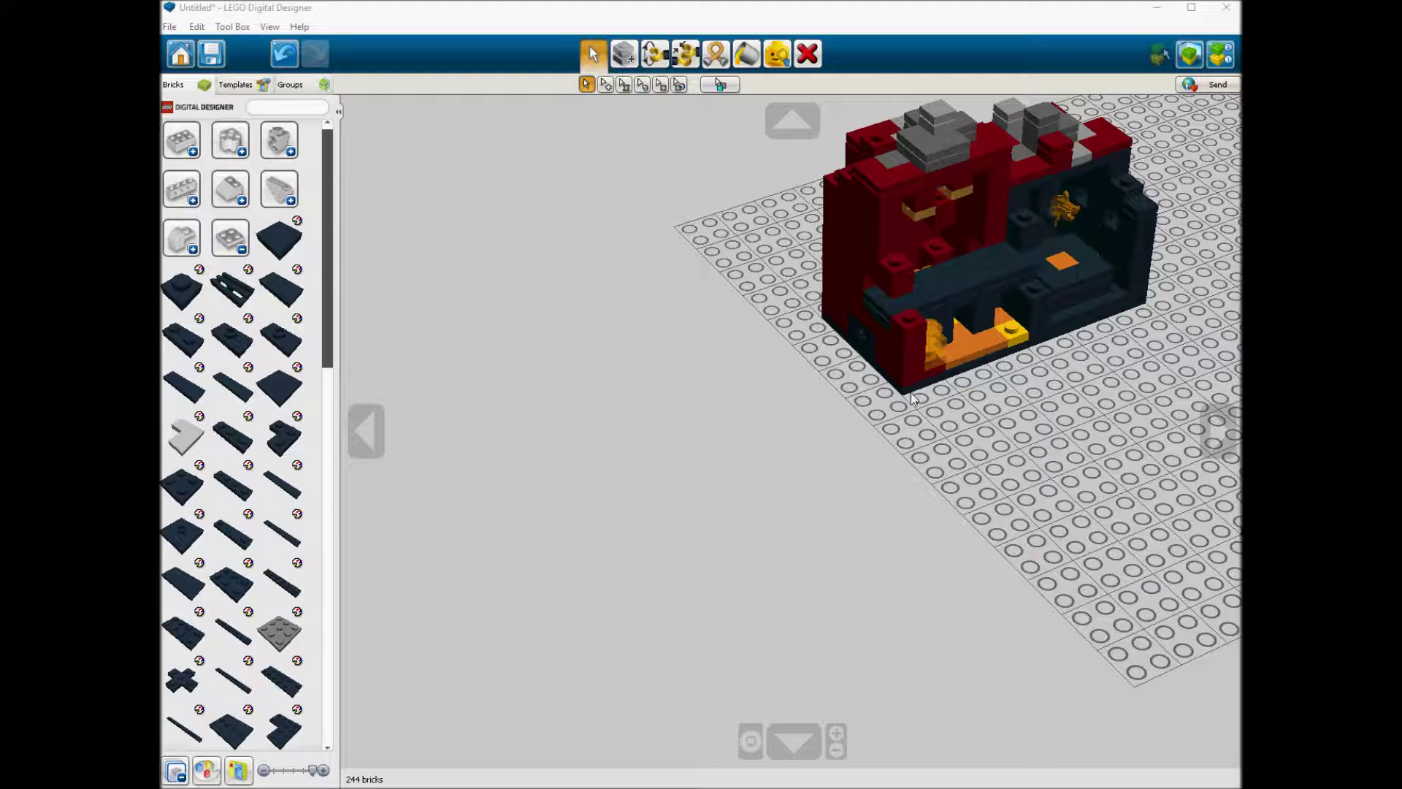
# Step: Copy the black base plate in front of the structures and place a dark red corner brick and black bricks along its rear edges
pyautogui.click(958, 371)
pyautogui.hotkey('ctrl', 'c')
pyautogui.hotkey('ctrl', 'v')
pyautogui.click(753, 616)
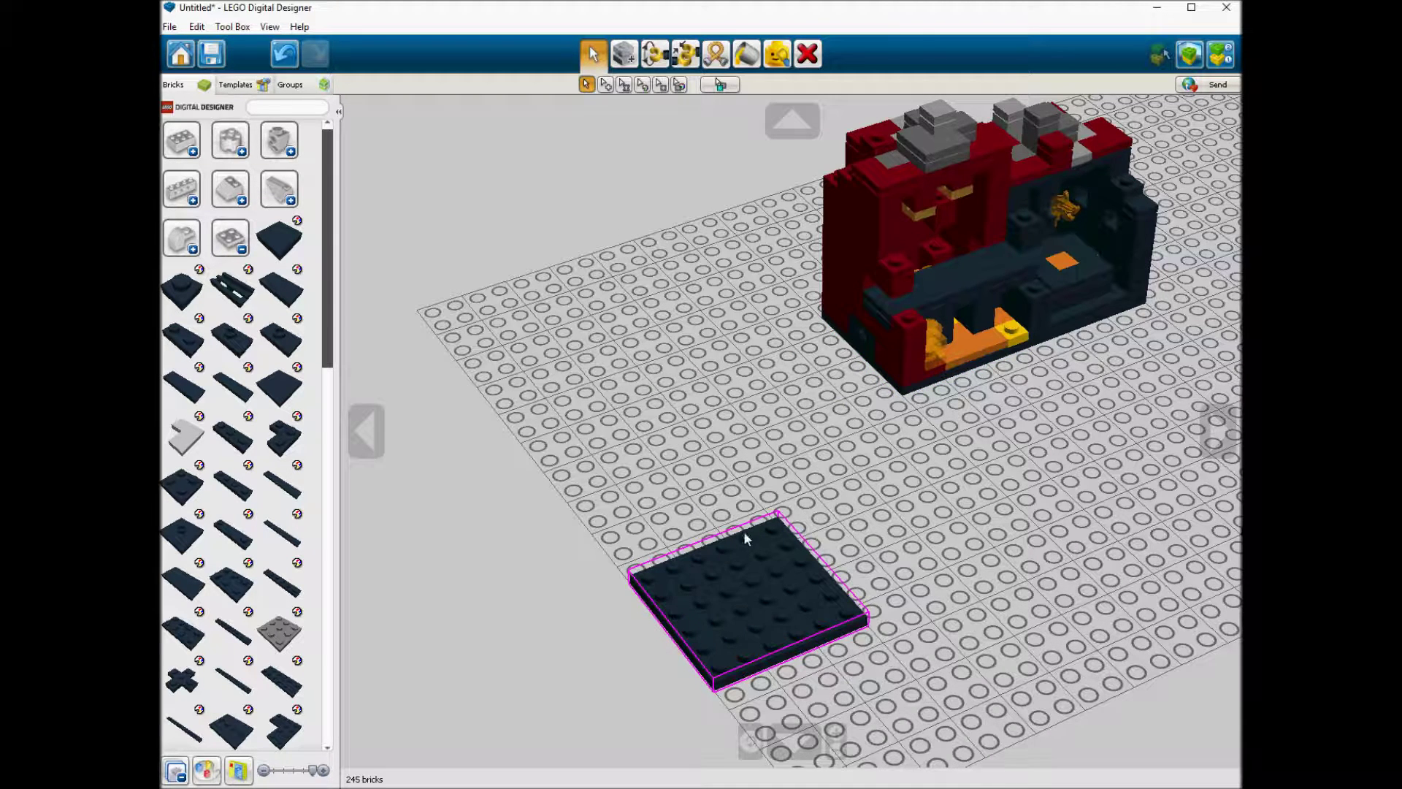
pyautogui.moveTo(969, 188); pyautogui.dragTo(793, 555)
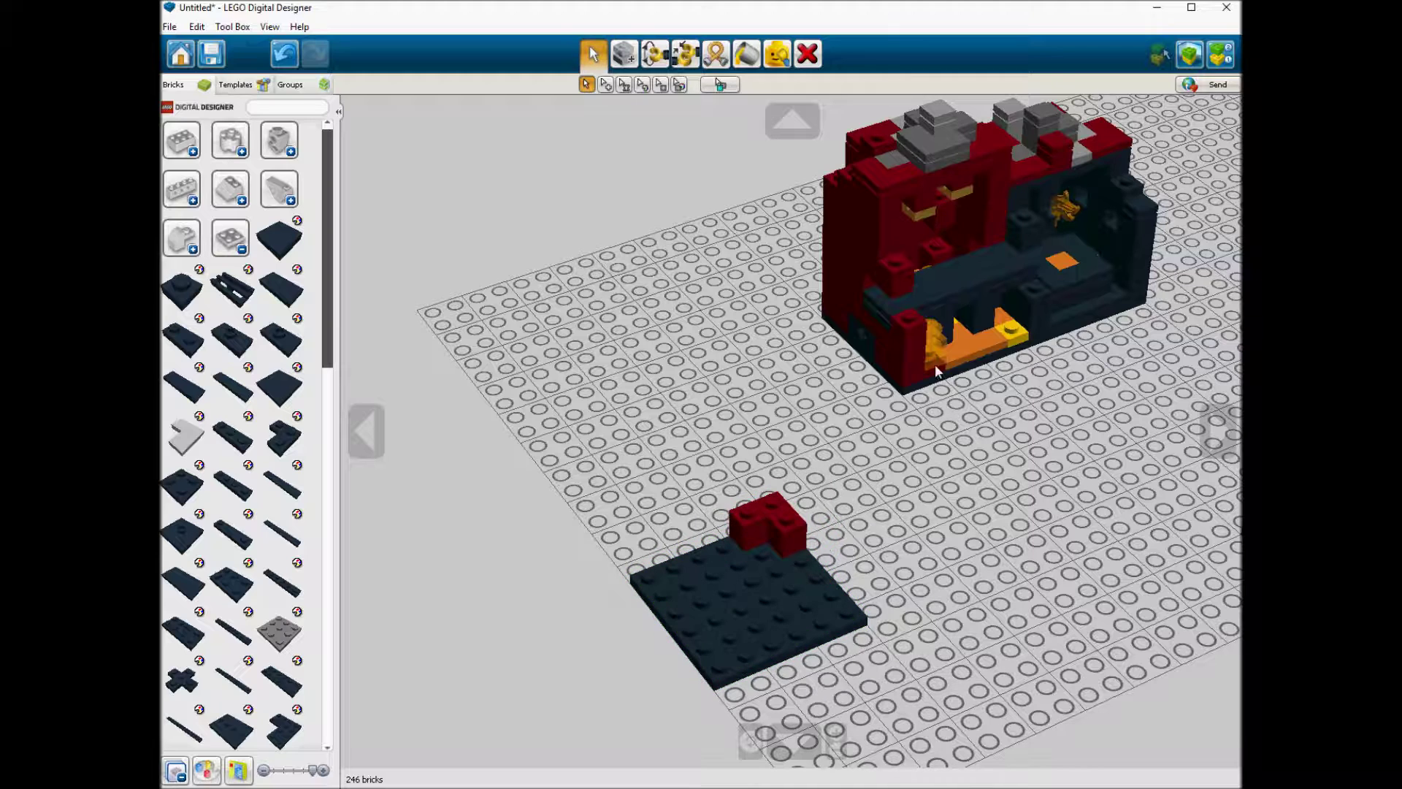
pyautogui.click(826, 577)
pyautogui.click(723, 562)
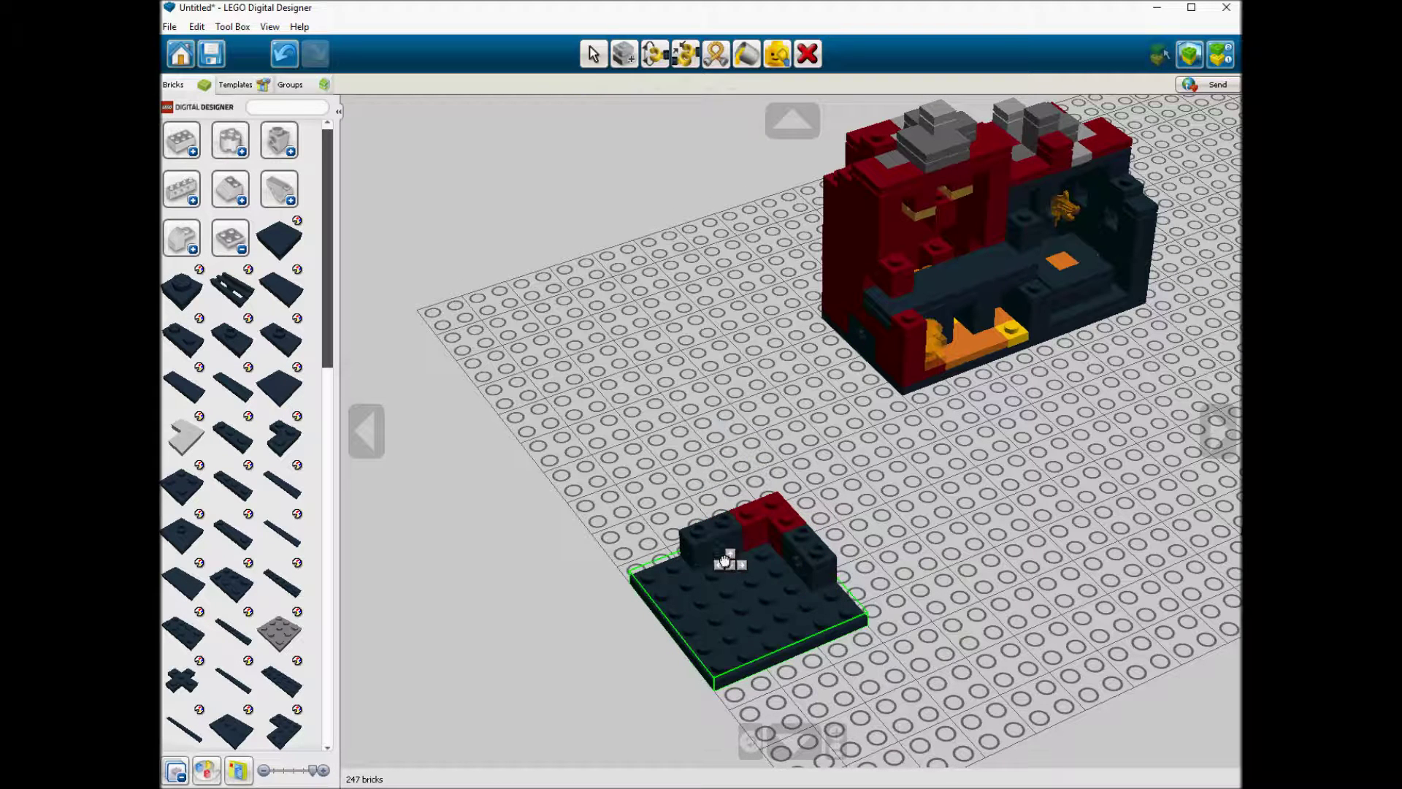
# Step: Add a copied dark red brick at the front of the new base's right edge and another corner brick inside the rear corner
pyautogui.click(877, 208)
pyautogui.hotkey('ctrl', 'c')
pyautogui.hotkey('ctrl', 'v')
pyautogui.click(843, 612)
pyautogui.click(773, 515)
pyautogui.hotkey('ctrl', 'c')
pyautogui.hotkey('ctrl', 'v')
pyautogui.click(783, 577)
# Step: Copy the yellow 1x1 plate from the lava and place two diagonally on the new base near its right front
pyautogui.click(1012, 332)
pyautogui.hotkey('ctrl', 'c')
pyautogui.hotkey('ctrl', 'v')
pyautogui.click(820, 608)
pyautogui.hotkey('ctrl', 'v')
pyautogui.click(809, 637)
# Step: Copy the orange 1x1 tile beside the yellow plates and next to the black brick on the new base
pyautogui.click(979, 347)
pyautogui.hotkey('ctrl', 'c')
pyautogui.hotkey('ctrl', 'v')
pyautogui.click(798, 622)
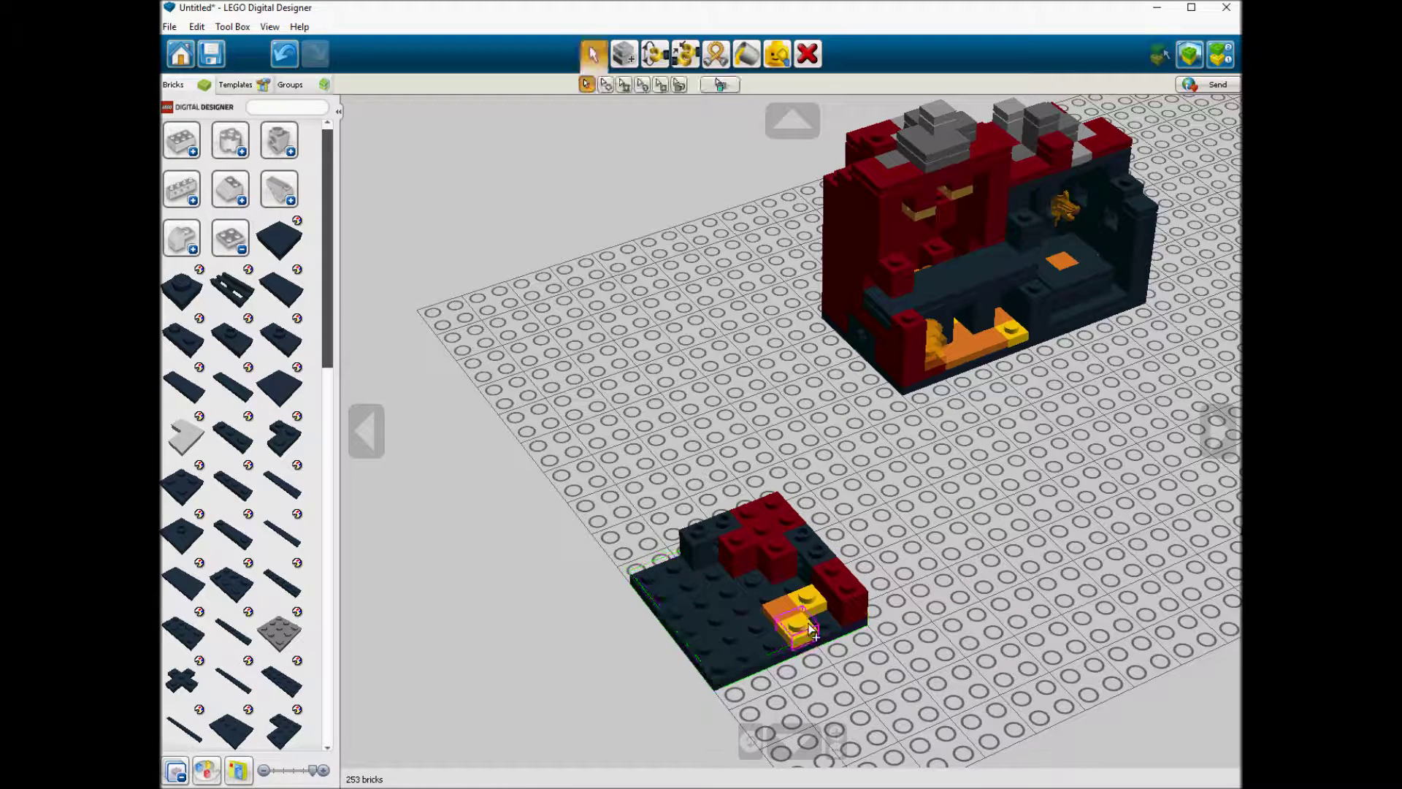
pyautogui.hotkey('ctrl', 'v')
pyautogui.click(844, 633)
pyautogui.hotkey('ctrl', 'v')
pyautogui.click(733, 586)
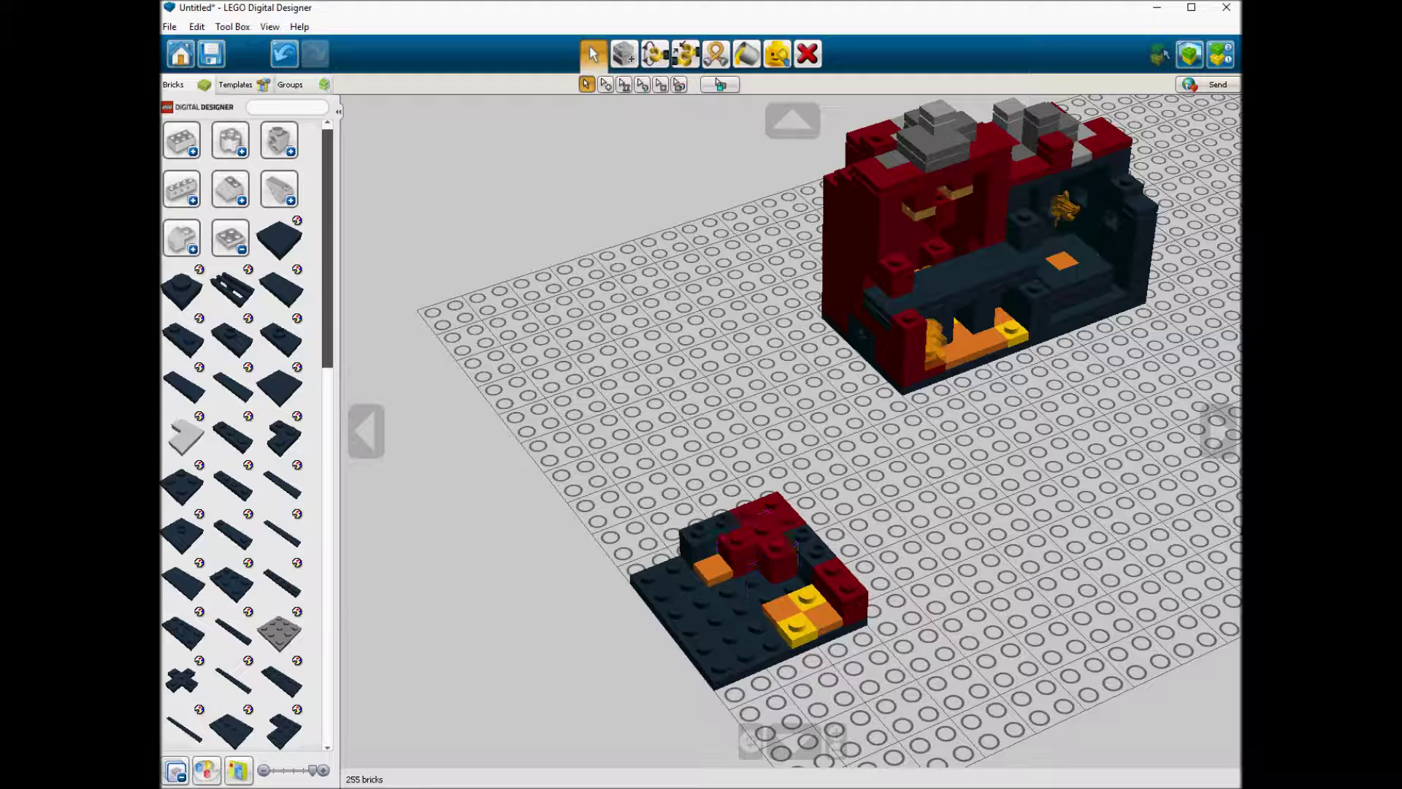
# Step: Place a copied dark red 1x1 plate behind the yellow plates and extend the lava with another orange tile
pyautogui.click(911, 327)
pyautogui.hotkey('ctrl', 'c')
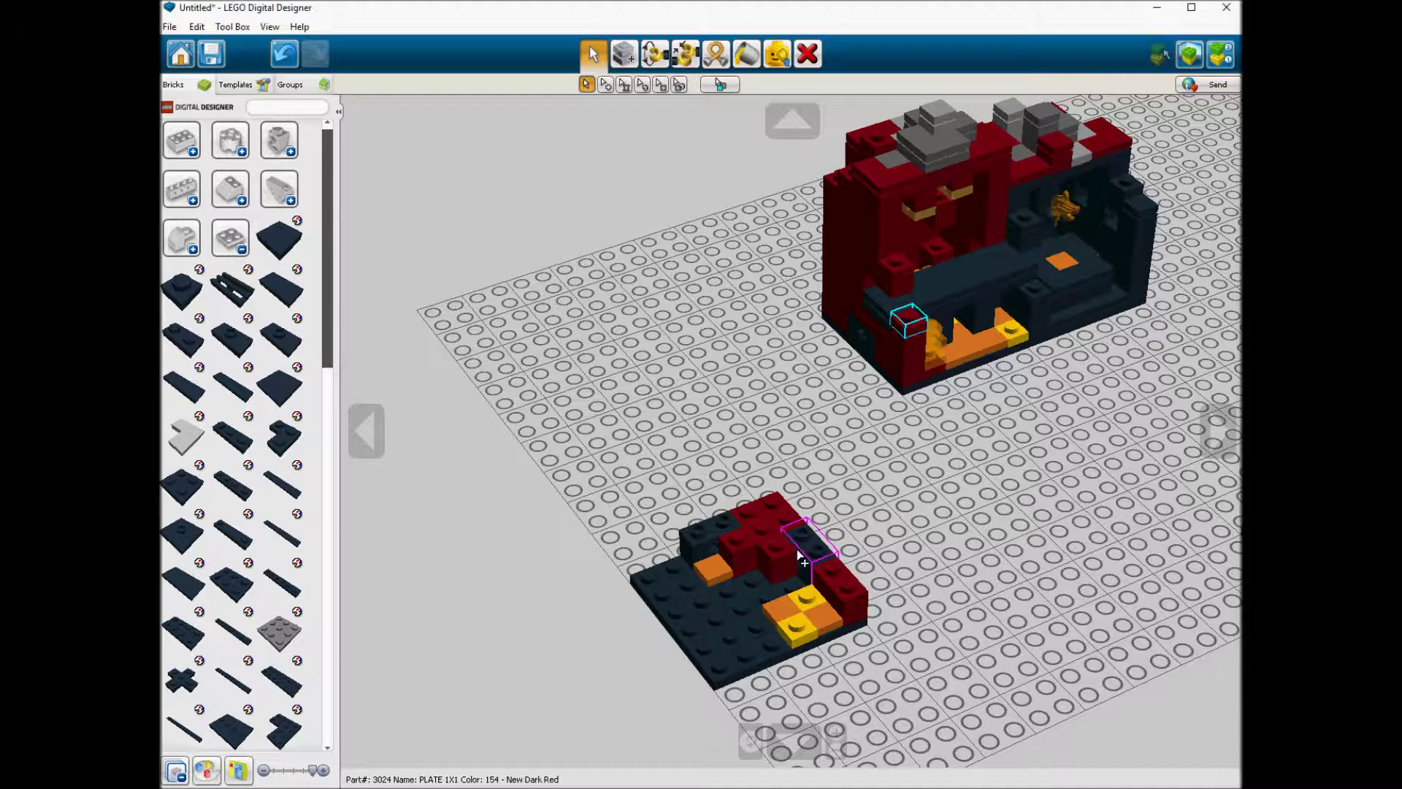
pyautogui.hotkey('ctrl', 'v')
pyautogui.click(812, 598)
pyautogui.hotkey('ctrl', 'c')
pyautogui.hotkey('ctrl', 'v')
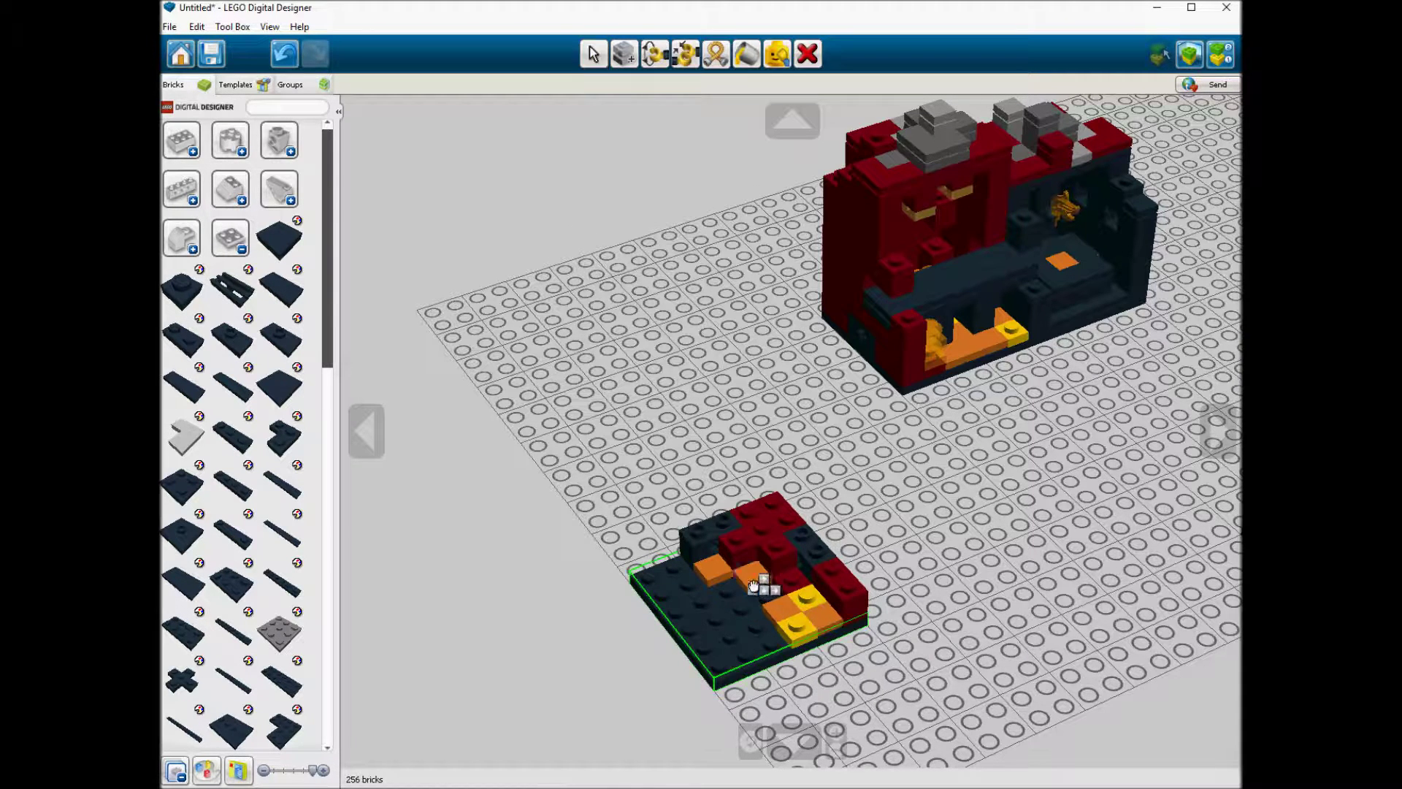
pyautogui.click(780, 601)
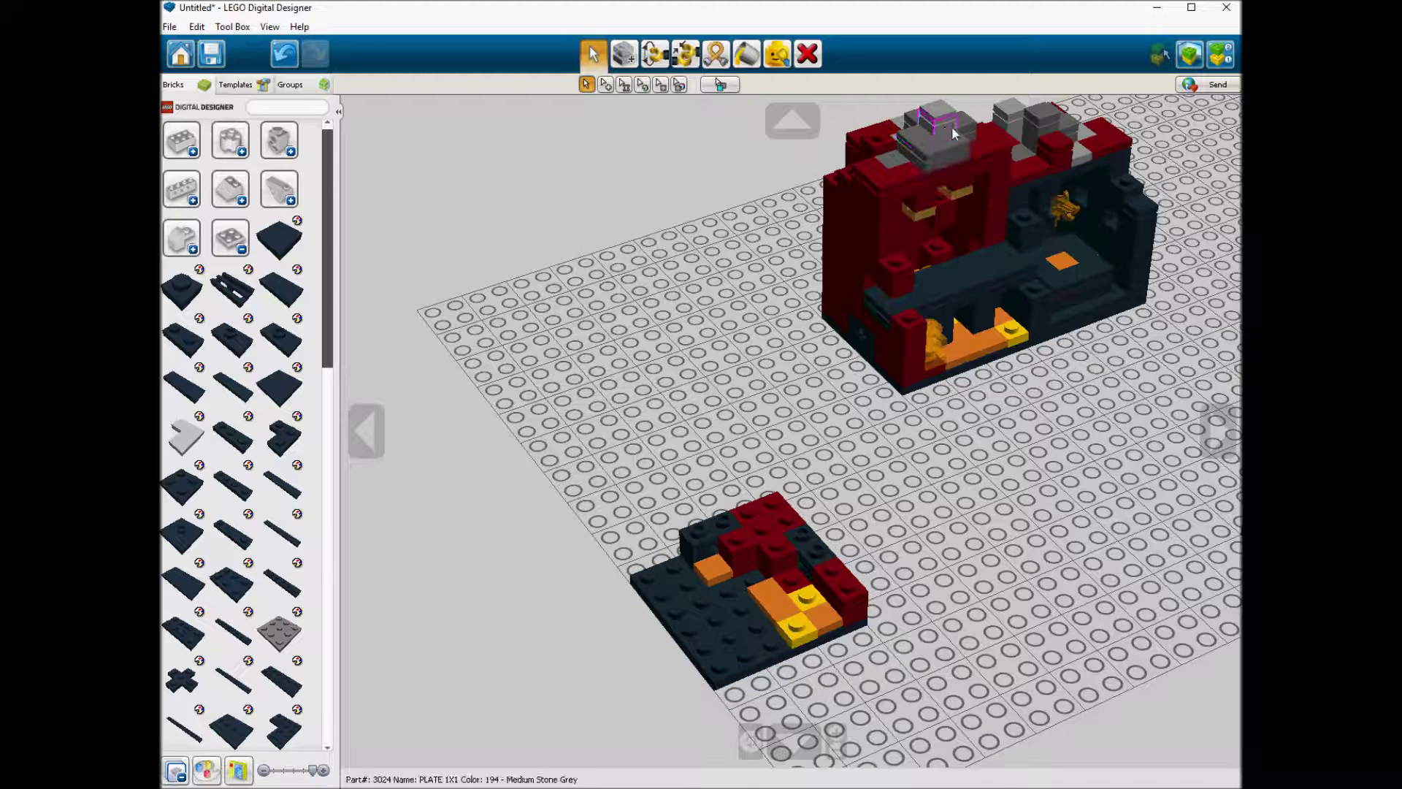
# Step: Place a grey 1x1 plate behind the orange tiles and cap it with a grey tile copied from the roof
pyautogui.click(200, 271)
pyautogui.click(286, 297)
pyautogui.click(752, 582)
pyautogui.click(752, 581)
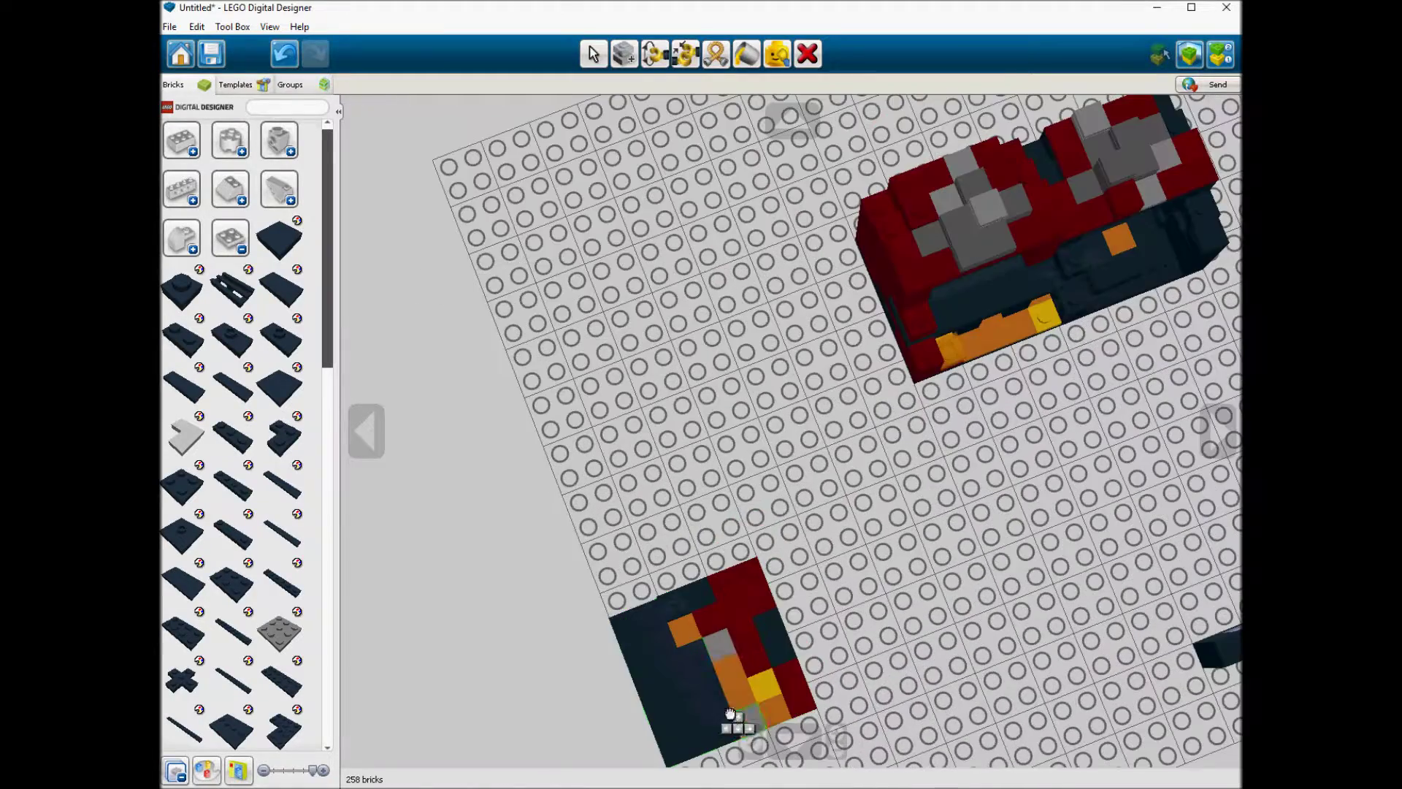
pyautogui.click(928, 124)
pyautogui.hotkey('ctrl', 'c')
pyautogui.hotkey('ctrl', 'v')
pyautogui.click(767, 572)
# Step: Copy the round orange piece from the dark red structure's lava onto the new base's lava
pyautogui.click(933, 359)
pyautogui.hotkey('ctrl', 'c')
pyautogui.hotkey('ctrl', 'v')
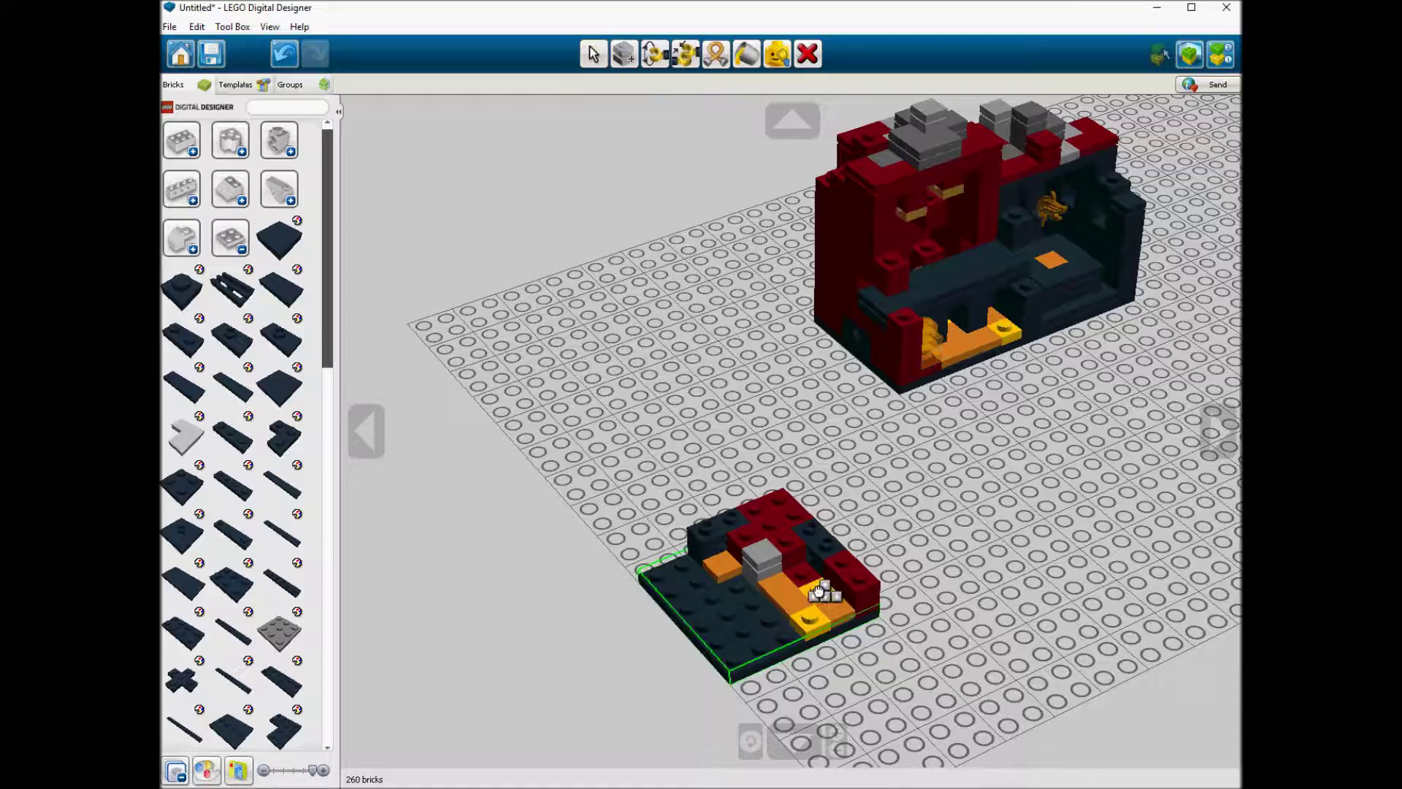
pyautogui.click(790, 659)
pyautogui.moveTo(818, 582); pyautogui.dragTo(858, 469, button='right')
# Step: Lay a row of grey plates along the left side of the new base's lava up to the front edge
pyautogui.click(912, 307)
pyautogui.hotkey('ctrl', 'c')
pyautogui.hotkey('ctrl', 'v')
pyautogui.click(823, 675)
pyautogui.click(249, 499)
pyautogui.click(354, 491)
pyautogui.click(779, 636)
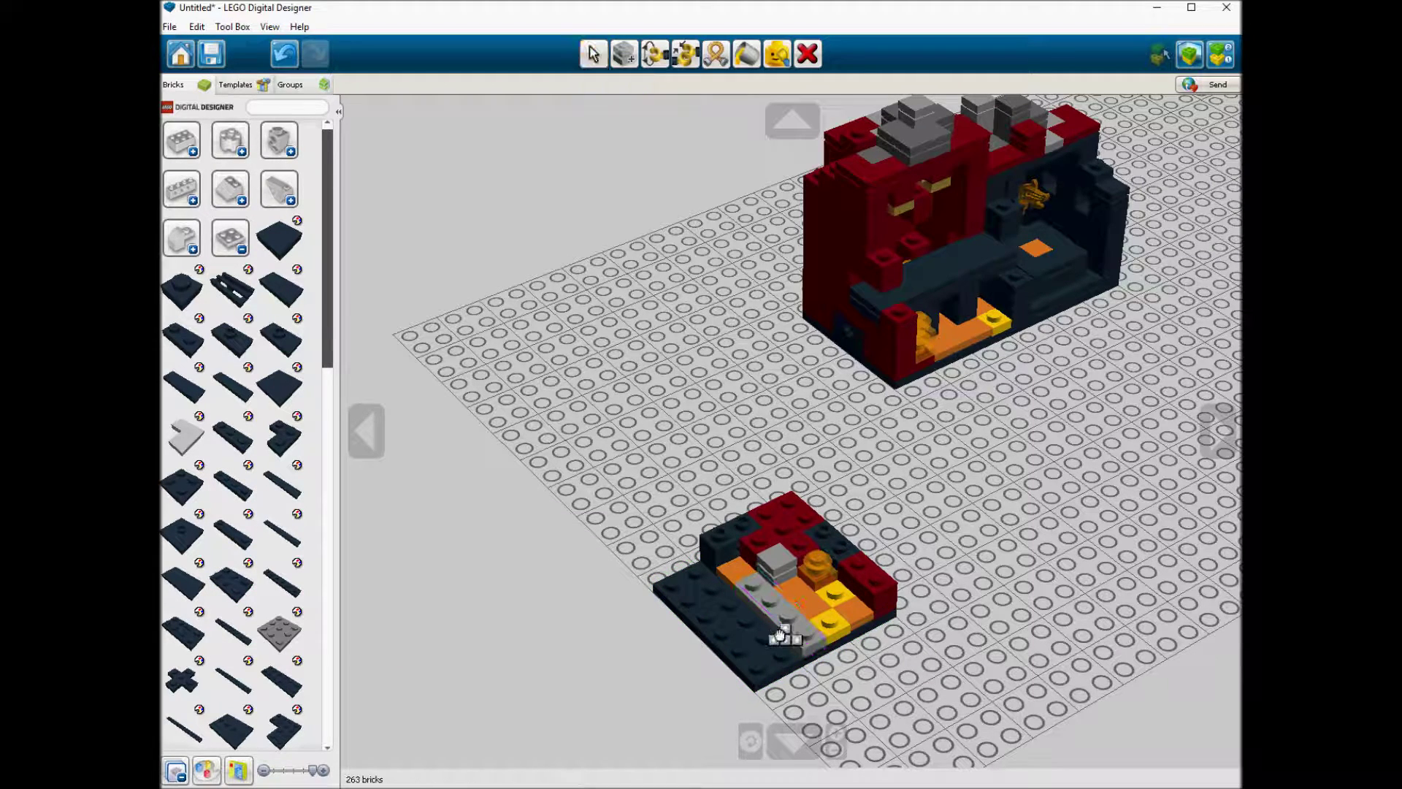
pyautogui.click(791, 627)
# Step: Cover the row of grey plates with cloned flat grey pieces
pyautogui.keyDown('alt'); pyautogui.click(777, 562); pyautogui.keyUp('alt')
pyautogui.click(758, 577)
pyautogui.keyDown('alt'); pyautogui.click(759, 574); pyautogui.keyUp('alt')
pyautogui.click(774, 592)
pyautogui.click(787, 614)
# Step: Stack cloned grey pieces on the dark red bricks behind the grey path
pyautogui.keyDown('alt'); pyautogui.click(792, 577); pyautogui.keyUp('alt')
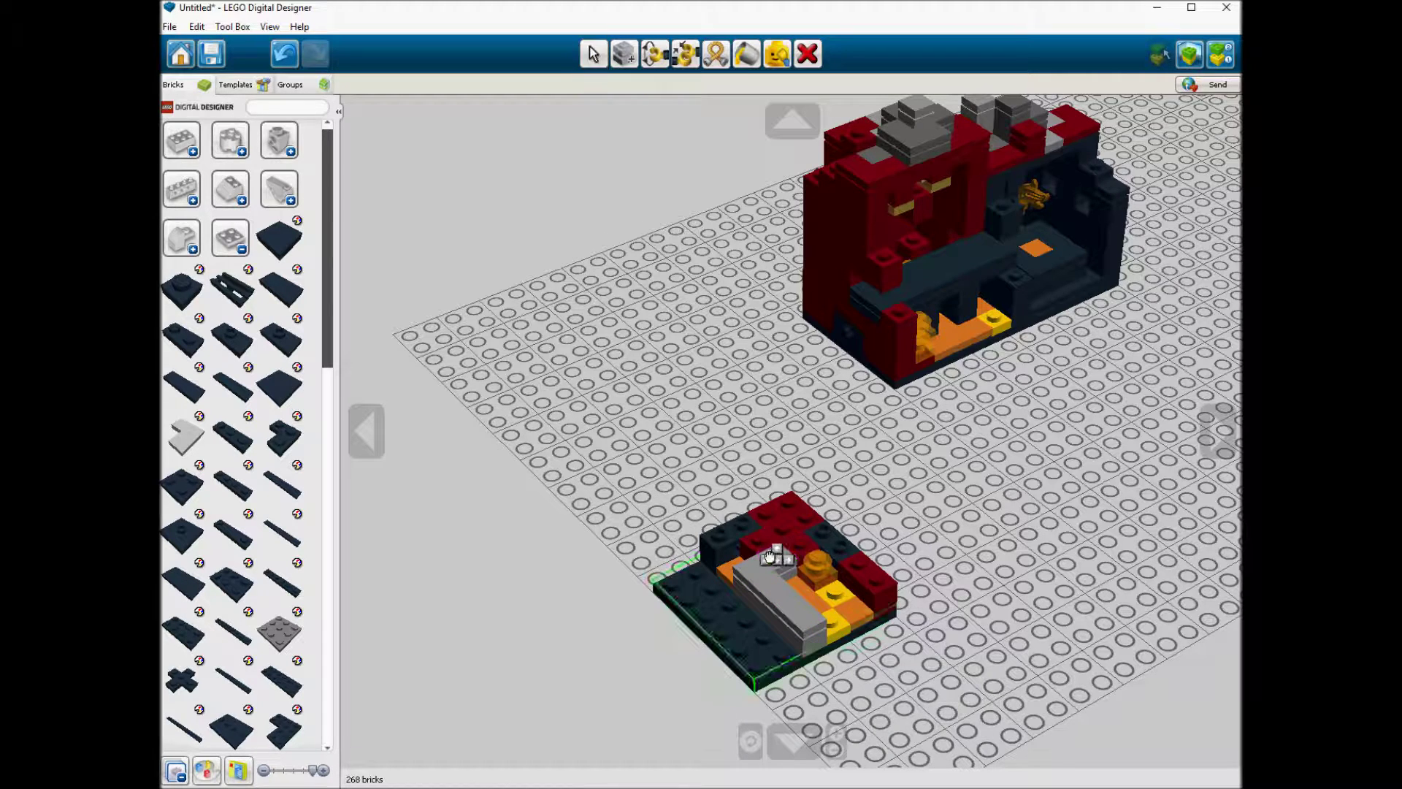
pyautogui.click(774, 541)
pyautogui.keyDown('alt'); pyautogui.click(785, 571); pyautogui.keyUp('alt')
pyautogui.click(778, 552)
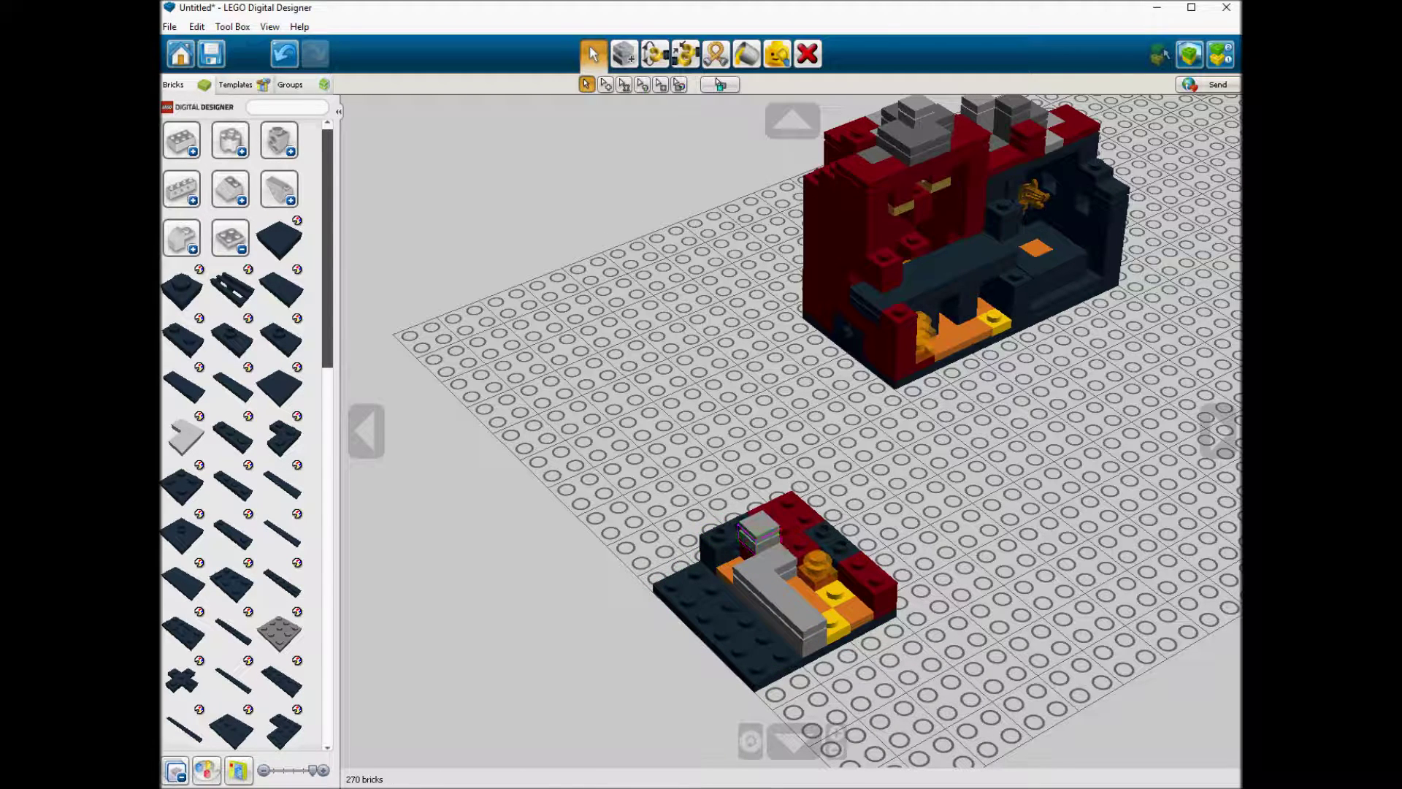
# Step: Clone the dark red corner brick into the new base's left corner and a dark red brick beside it
pyautogui.keyDown('alt'); pyautogui.click(788, 505); pyautogui.keyUp('alt')
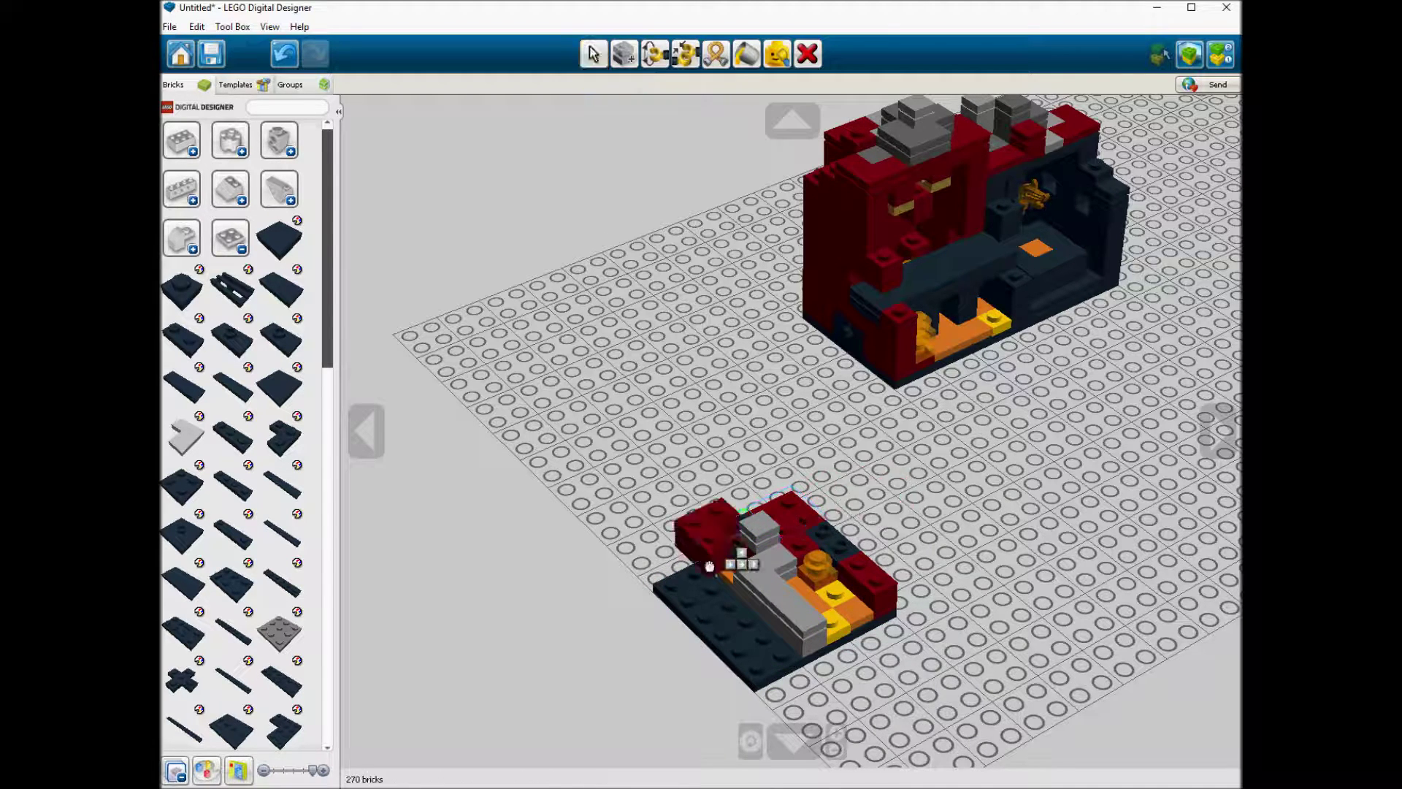
pyautogui.click(697, 587)
pyautogui.keyDown('alt'); pyautogui.click(869, 583); pyautogui.keyUp('alt')
pyautogui.click(733, 590)
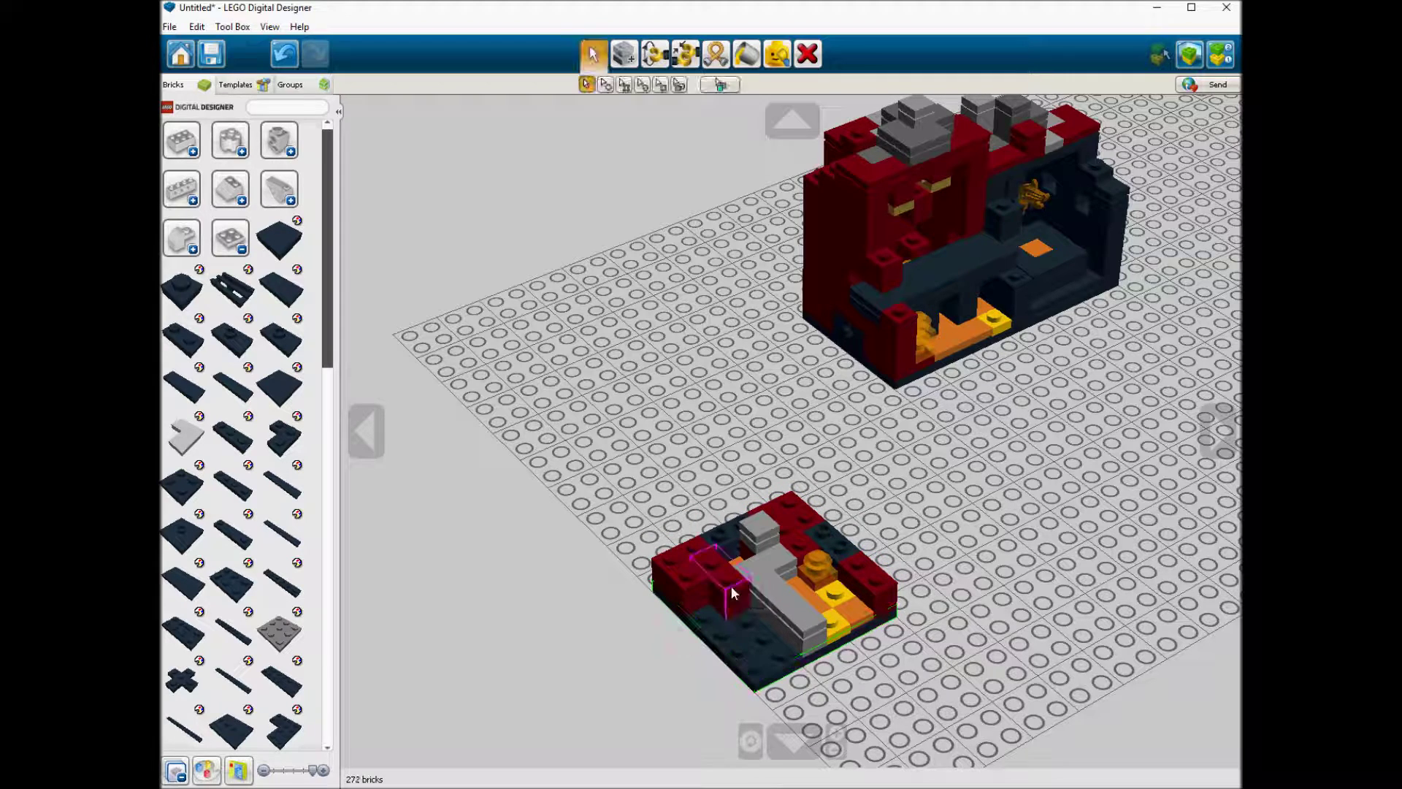
# Step: Add a black brick with a pin hole on the left edge and a plain black brick next to it
pyautogui.keyDown('alt'); pyautogui.click(780, 583); pyautogui.keyUp('alt')
pyautogui.click(719, 612)
pyautogui.click(181, 140)
pyautogui.click(279, 140)
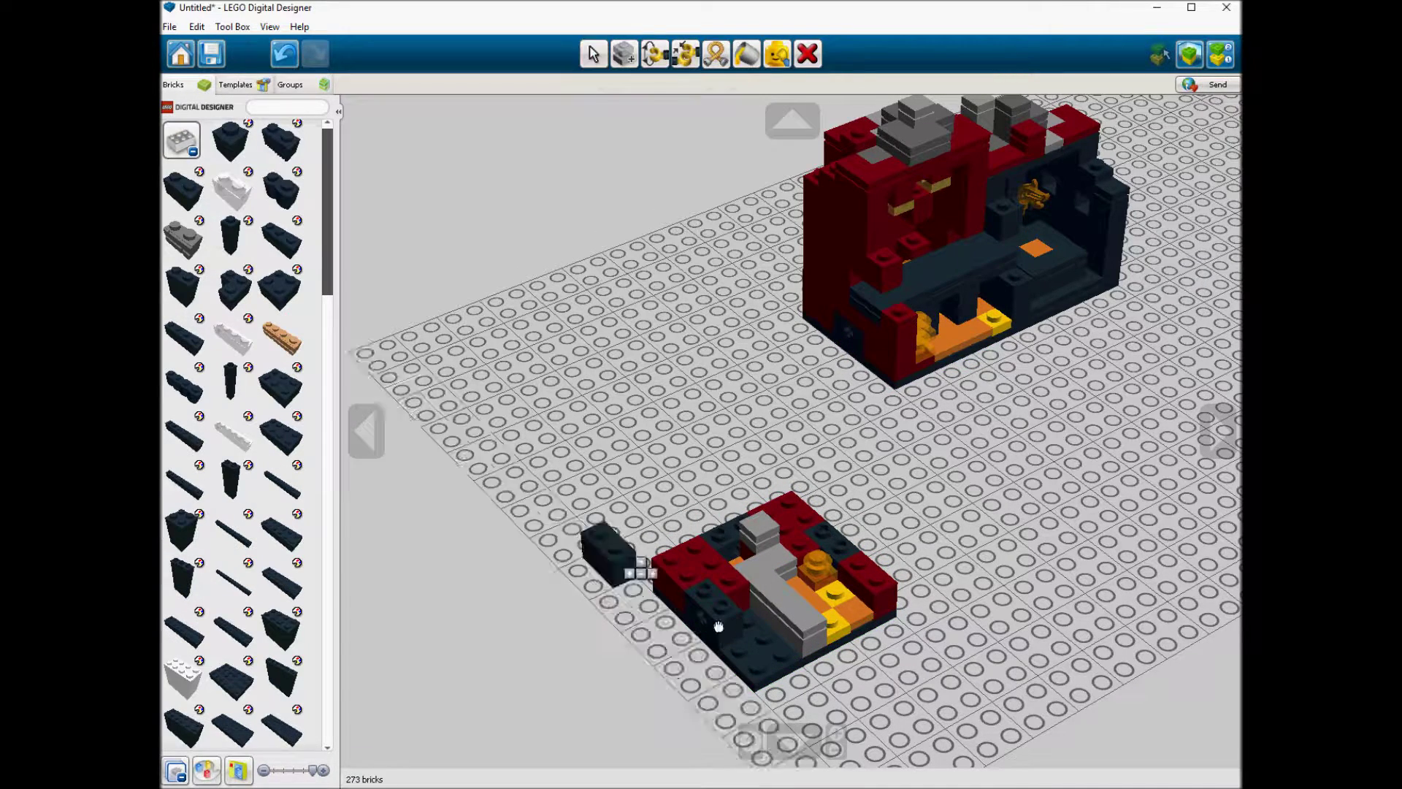
pyautogui.click(730, 627)
# Step: Place an orange 1x1 brick in front of the black bricks on the new base's left edge
pyautogui.click(182, 141)
pyautogui.click(182, 141)
pyautogui.click(248, 124)
pyautogui.click(239, 240)
pyautogui.click(743, 639)
# Step: Clone the orange 1x1 tile along the front edge between the left corner and the grey path
pyautogui.keyDown('alt'); pyautogui.click(858, 625); pyautogui.keyUp('alt')
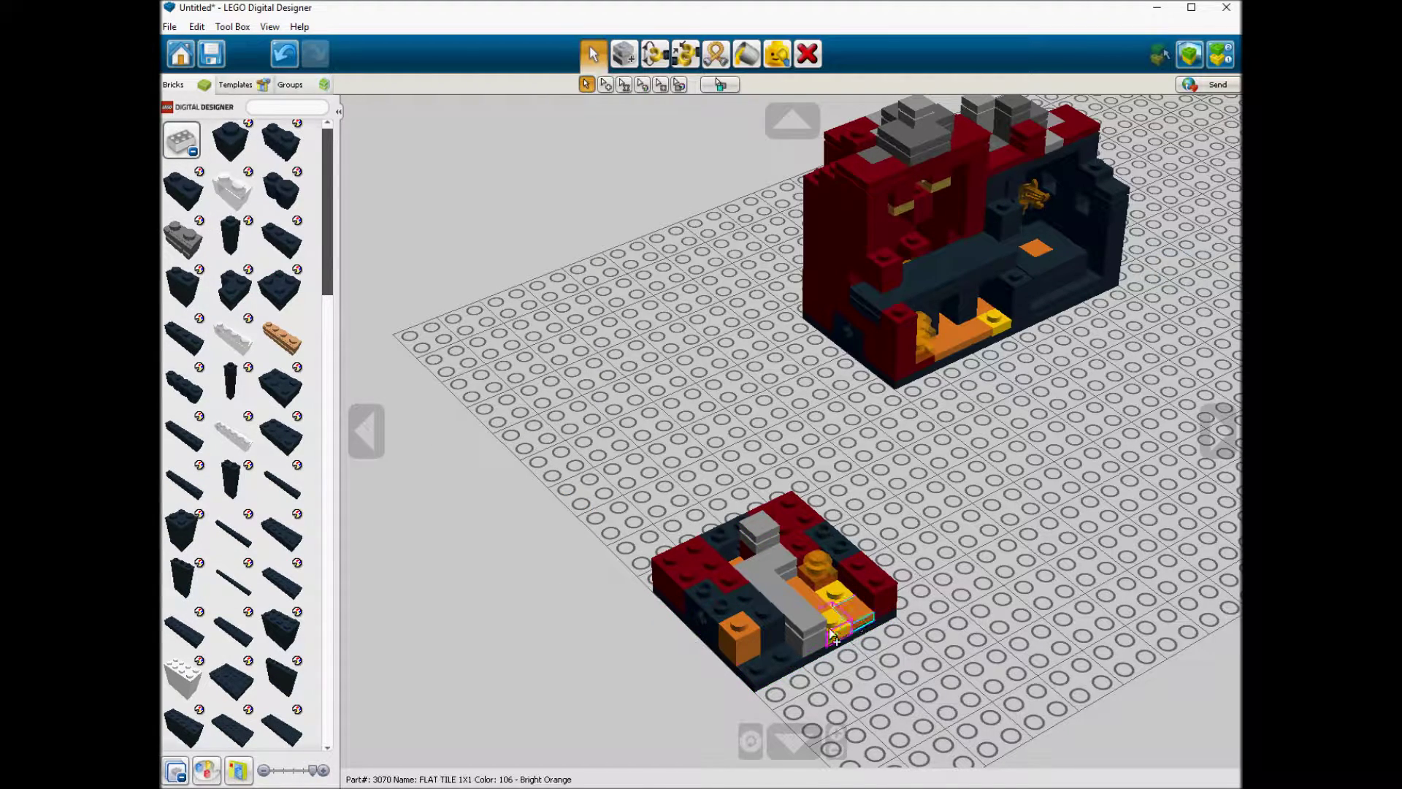
pyautogui.click(759, 666)
pyautogui.keyDown('alt'); pyautogui.click(763, 665); pyautogui.keyUp('alt')
pyautogui.click(791, 656)
# Step: Insert a black connector pin into the hole of the black brick on the new base's left side
pyautogui.click(182, 140)
pyautogui.click(232, 240)
pyautogui.click(231, 237)
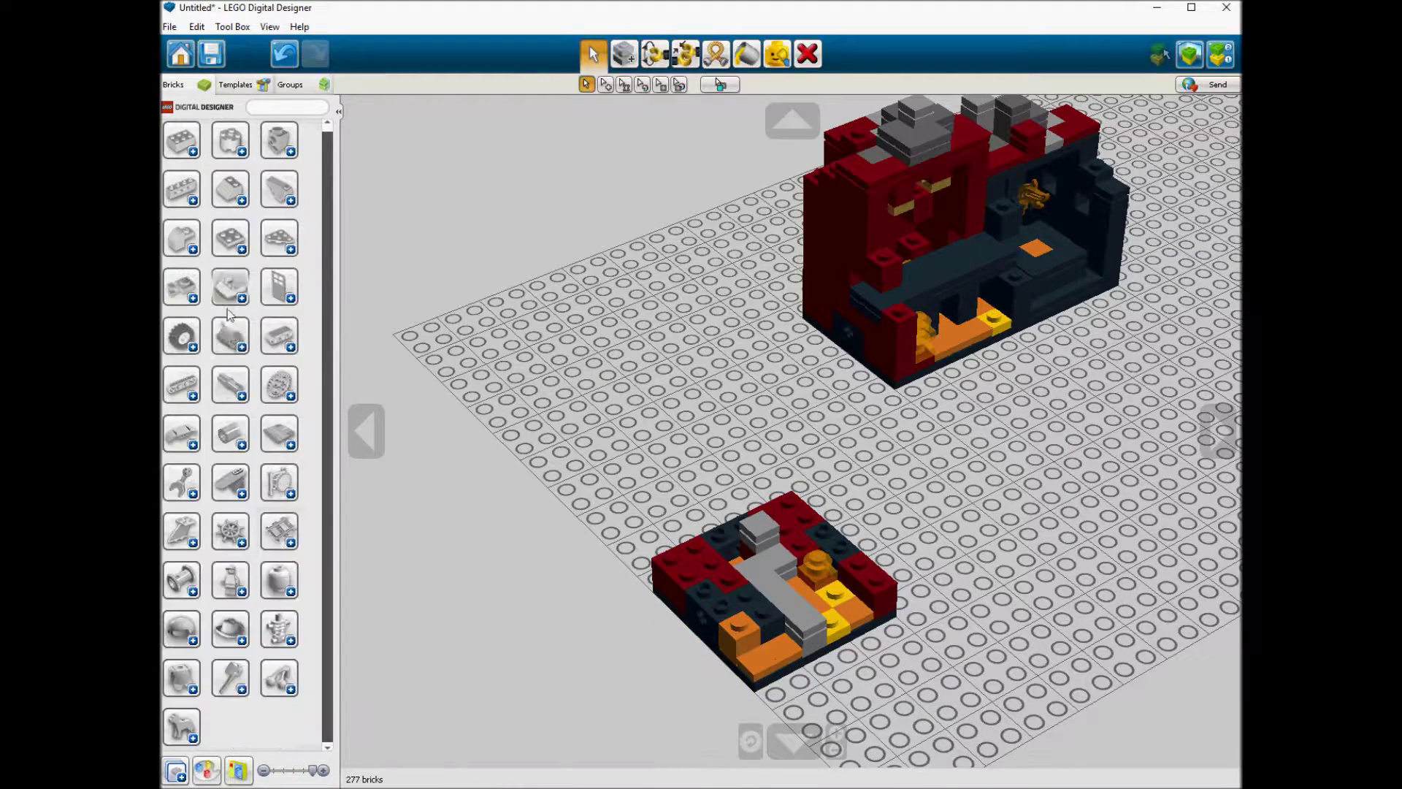
pyautogui.click(230, 384)
pyautogui.click(233, 482)
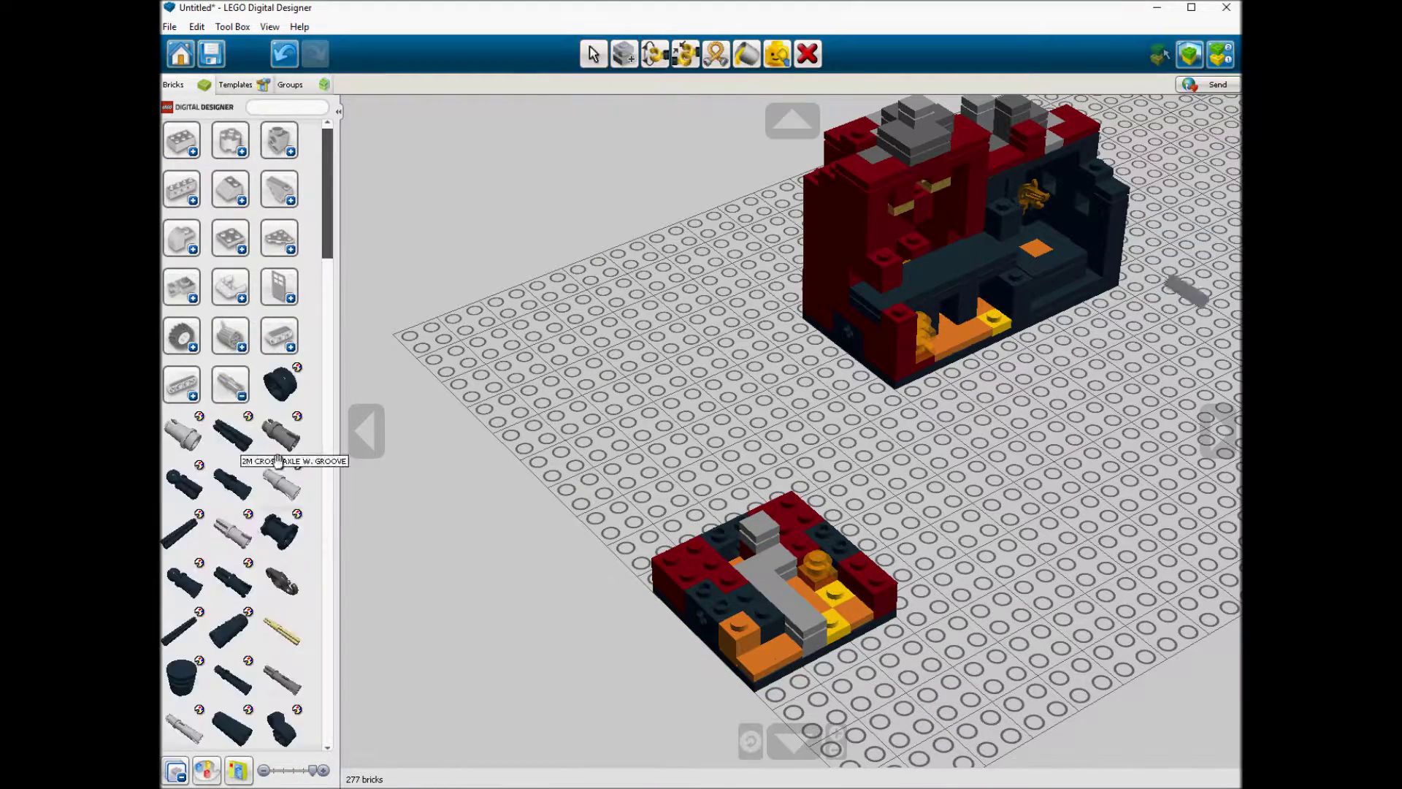
pyautogui.click(712, 634)
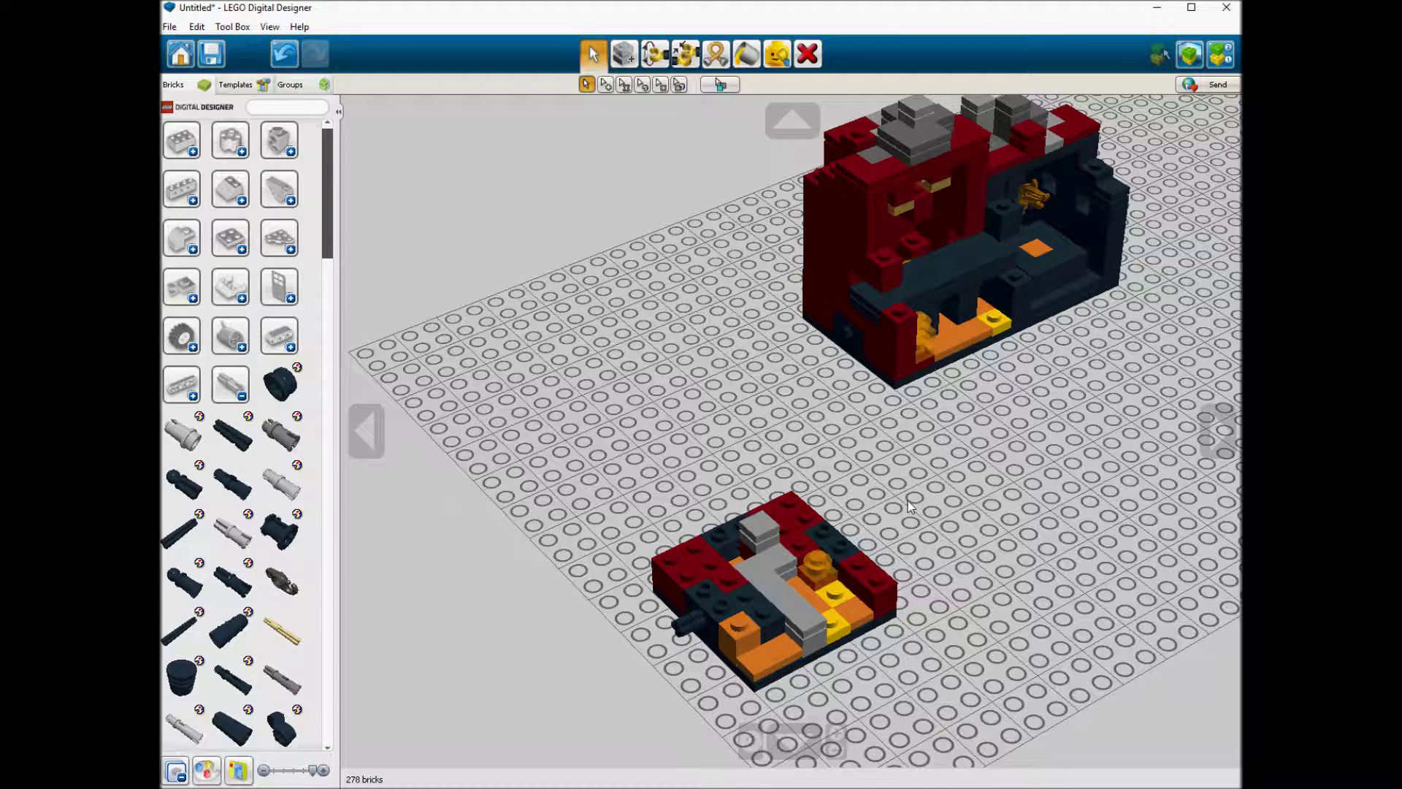
pyautogui.click(230, 383)
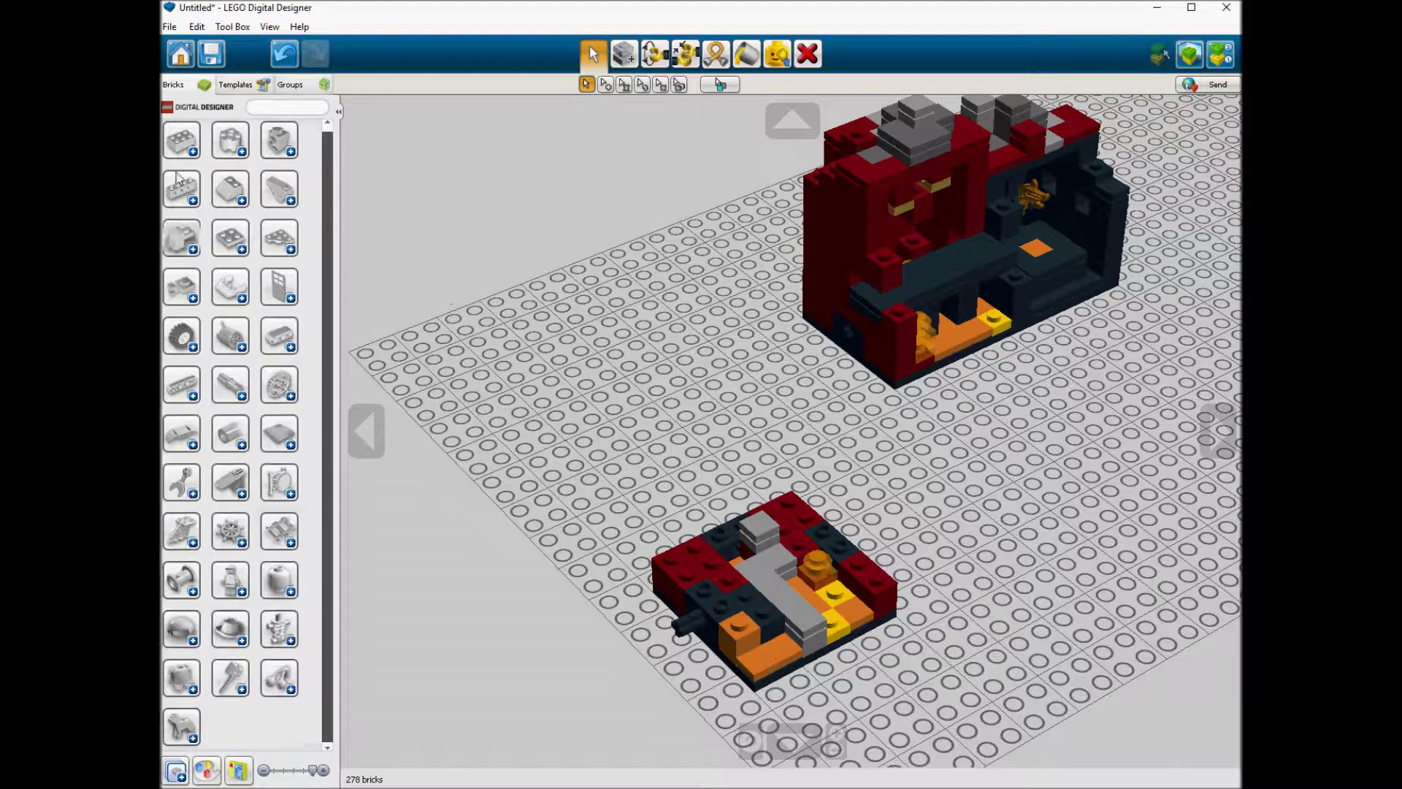
# Step: Build a second layer of long dark red bricks along the right and rear edges of the new base
pyautogui.click(182, 141)
pyautogui.moveTo(191, 340)
pyautogui.click(480, 343)
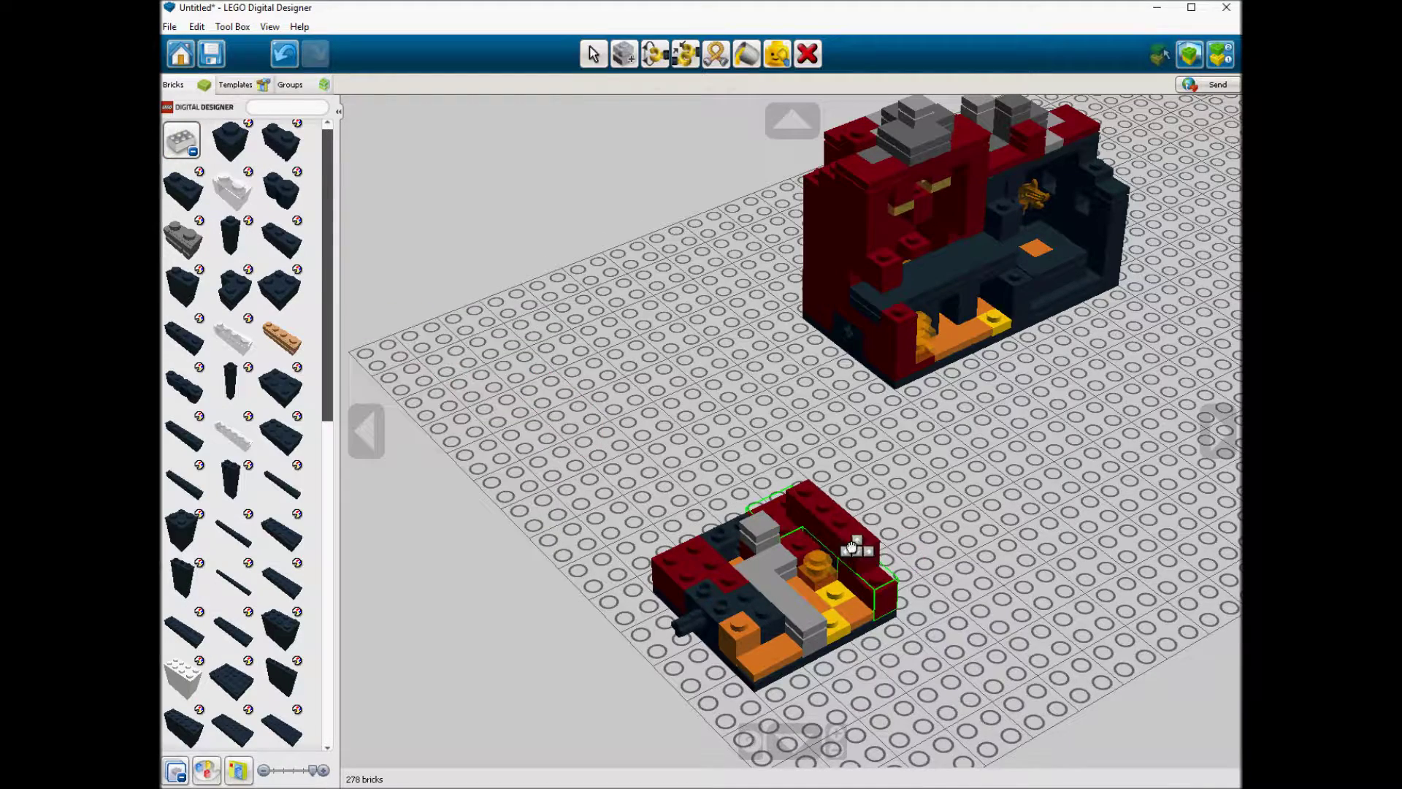
pyautogui.click(745, 536)
pyautogui.click(745, 536)
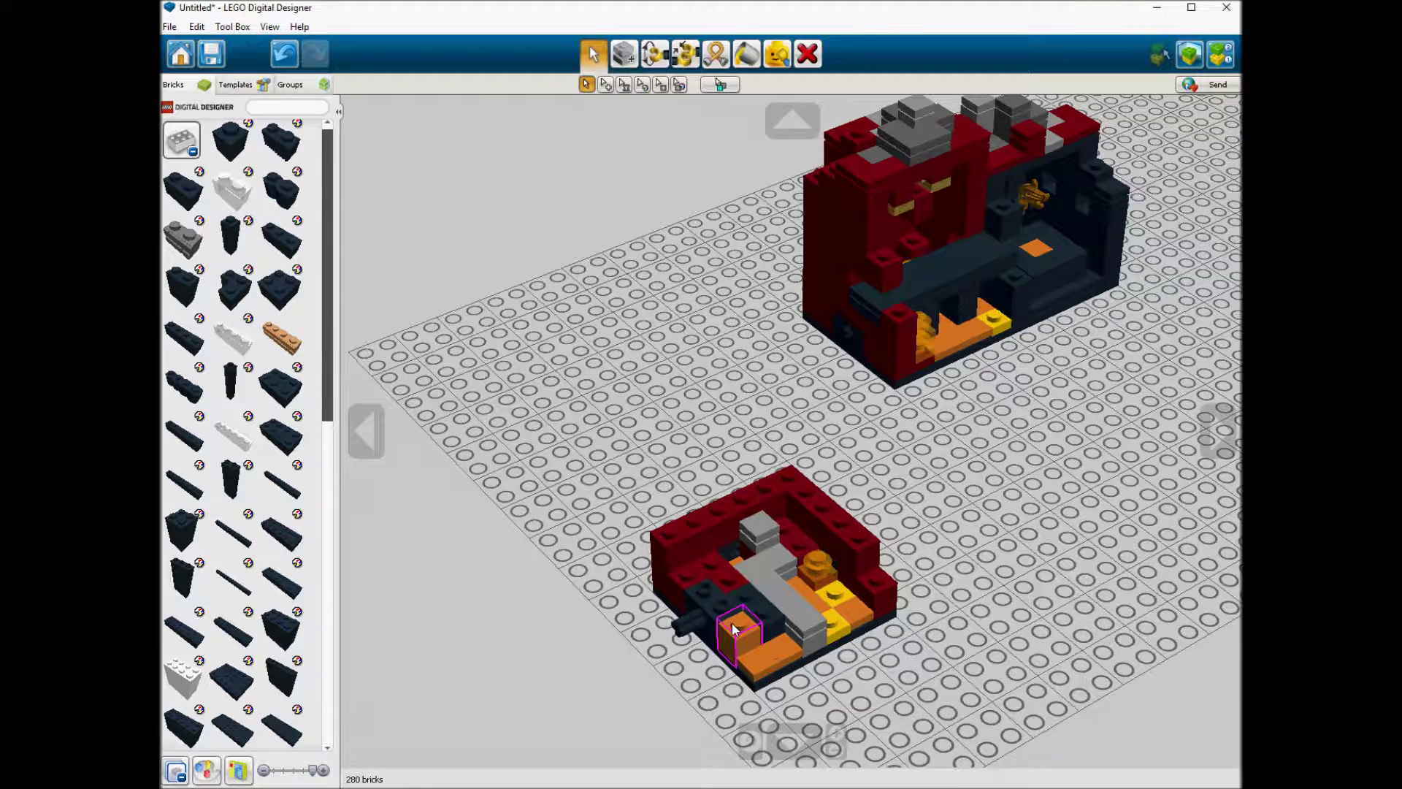
# Step: Place a grey 1x1 brick inside the rear corner of the new dark red walls
pyautogui.moveTo(789, 580); pyautogui.dragTo(859, 513)
pyautogui.click(249, 125)
pyautogui.click(331, 140)
pyautogui.click(787, 516)
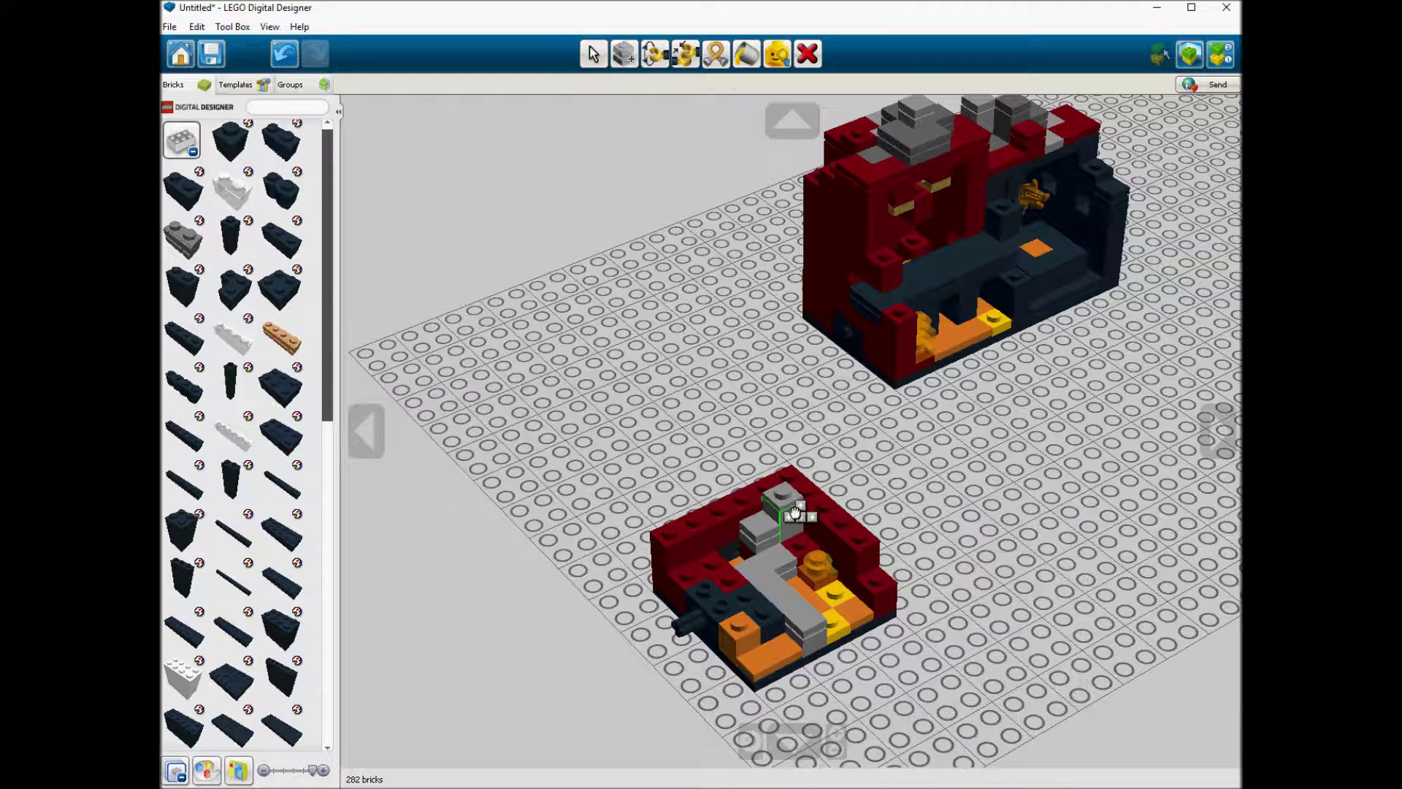
# Step: Stack a copy of the orange round brick on the one beside the base's right wall
pyautogui.press('v')
pyautogui.moveTo(818, 573); pyautogui.dragTo(835, 570)
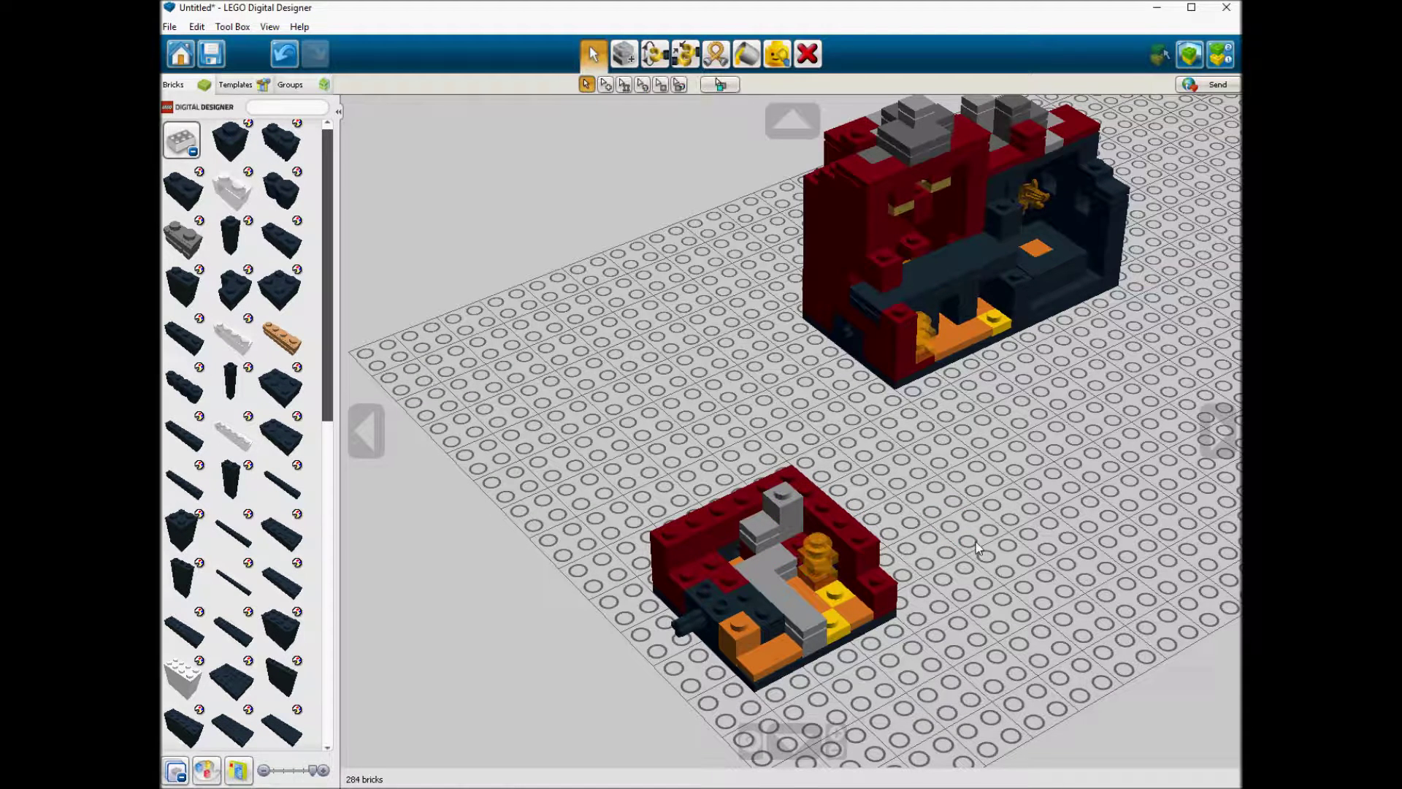
# Step: Place a copy of the yellow 1x1 plate on the dark red floor near the left wall and cap it with a copied orange tile
pyautogui.press('c')
pyautogui.click(828, 628)
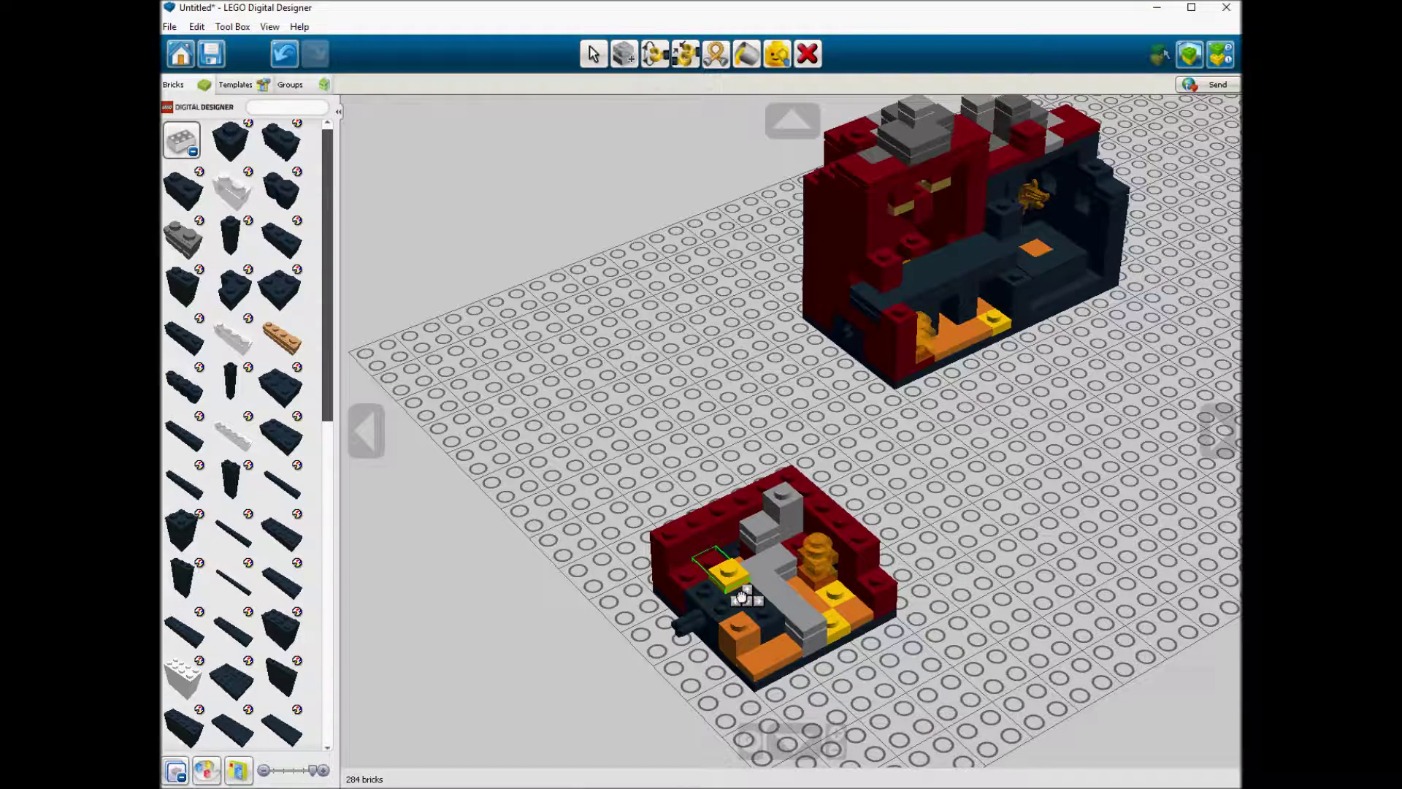
pyautogui.click(742, 597)
pyautogui.click(861, 610)
pyautogui.hotkey('ctrl', 'c')
pyautogui.hotkey('ctrl', 'v')
pyautogui.click(732, 576)
# Step: Add a black 1x2 plate on the black bricks beside the grey path
pyautogui.click(186, 146)
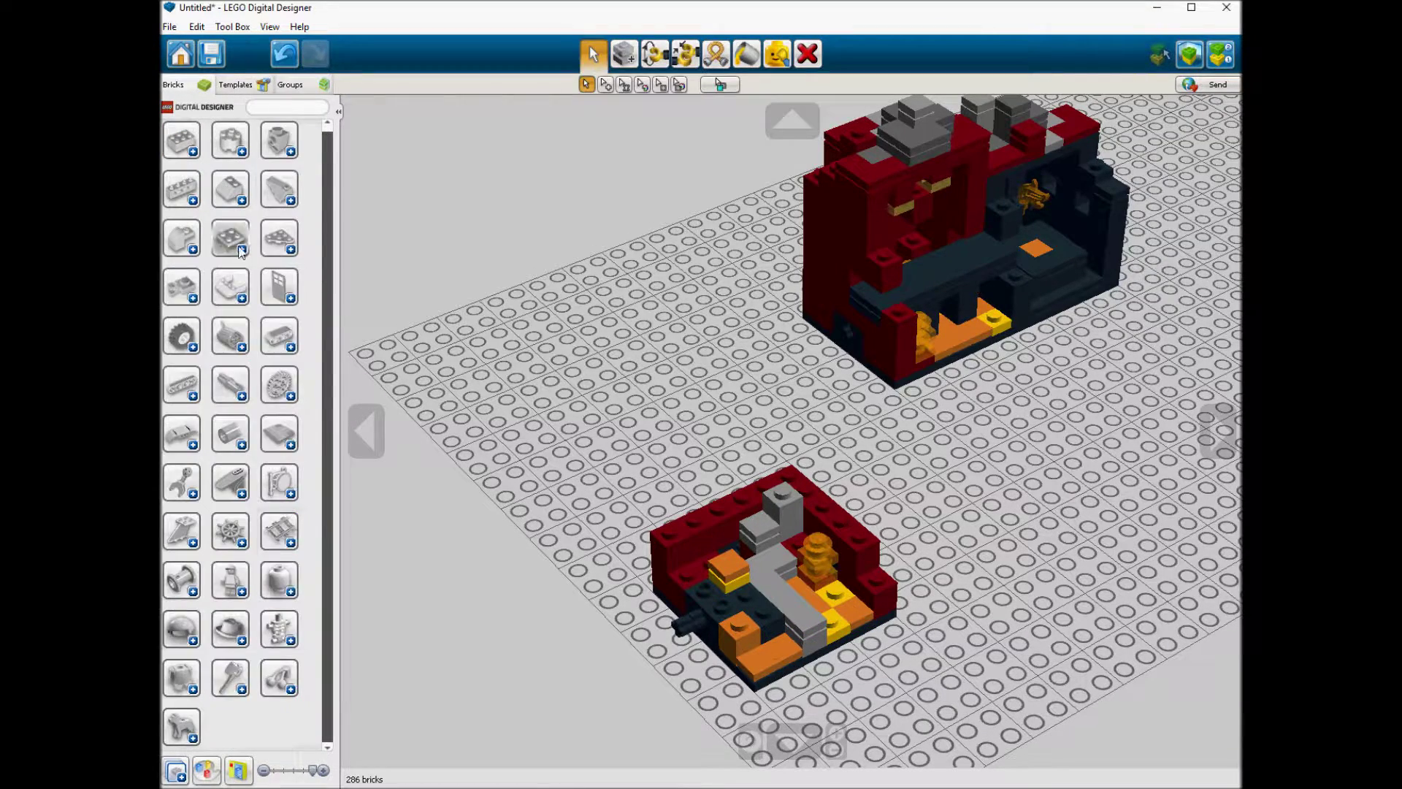
pyautogui.click(241, 250)
pyautogui.click(183, 340)
pyautogui.click(756, 608)
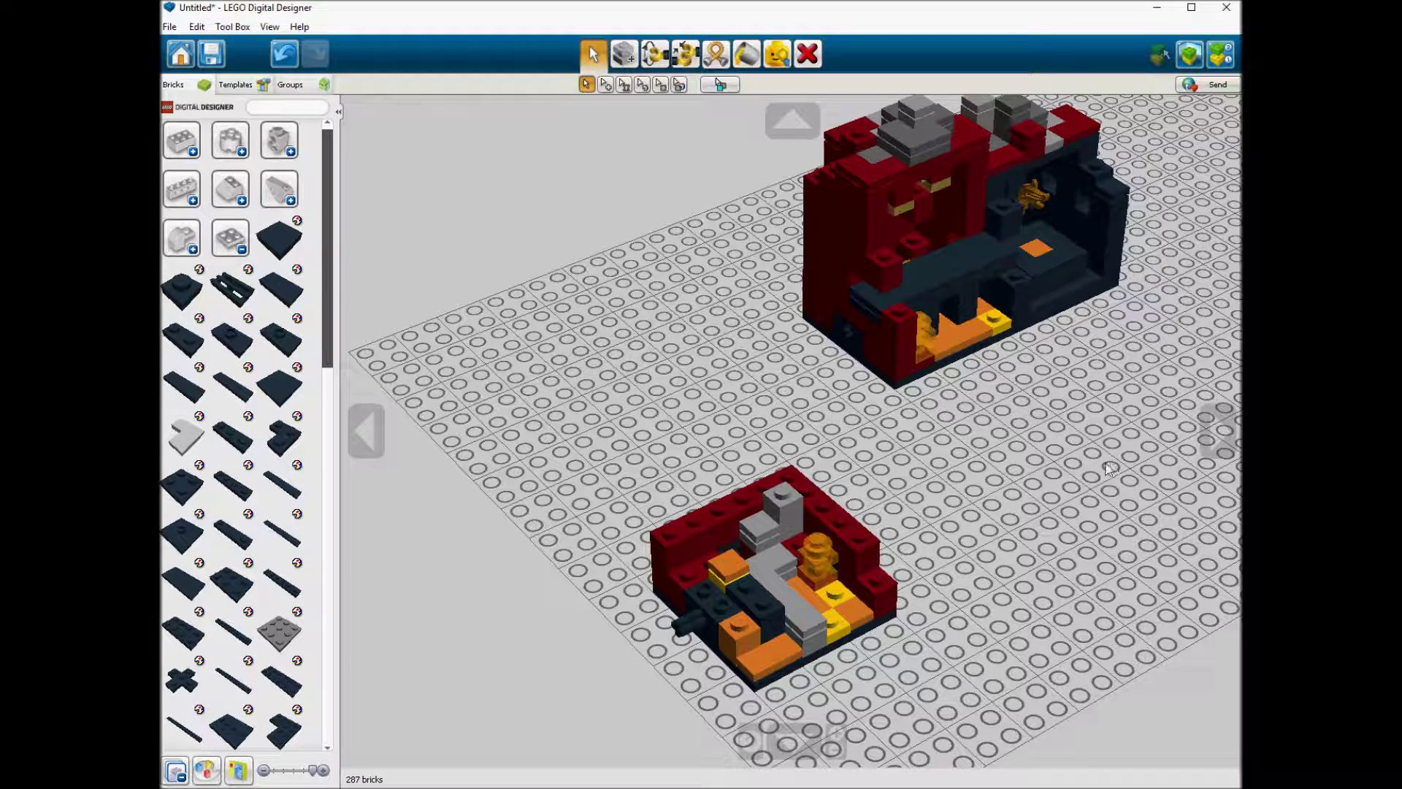
# Step: Raise the base's left wall with a copy of the dark red corner brick and a dark red 1x1 brick in front of it
pyautogui.click(682, 577)
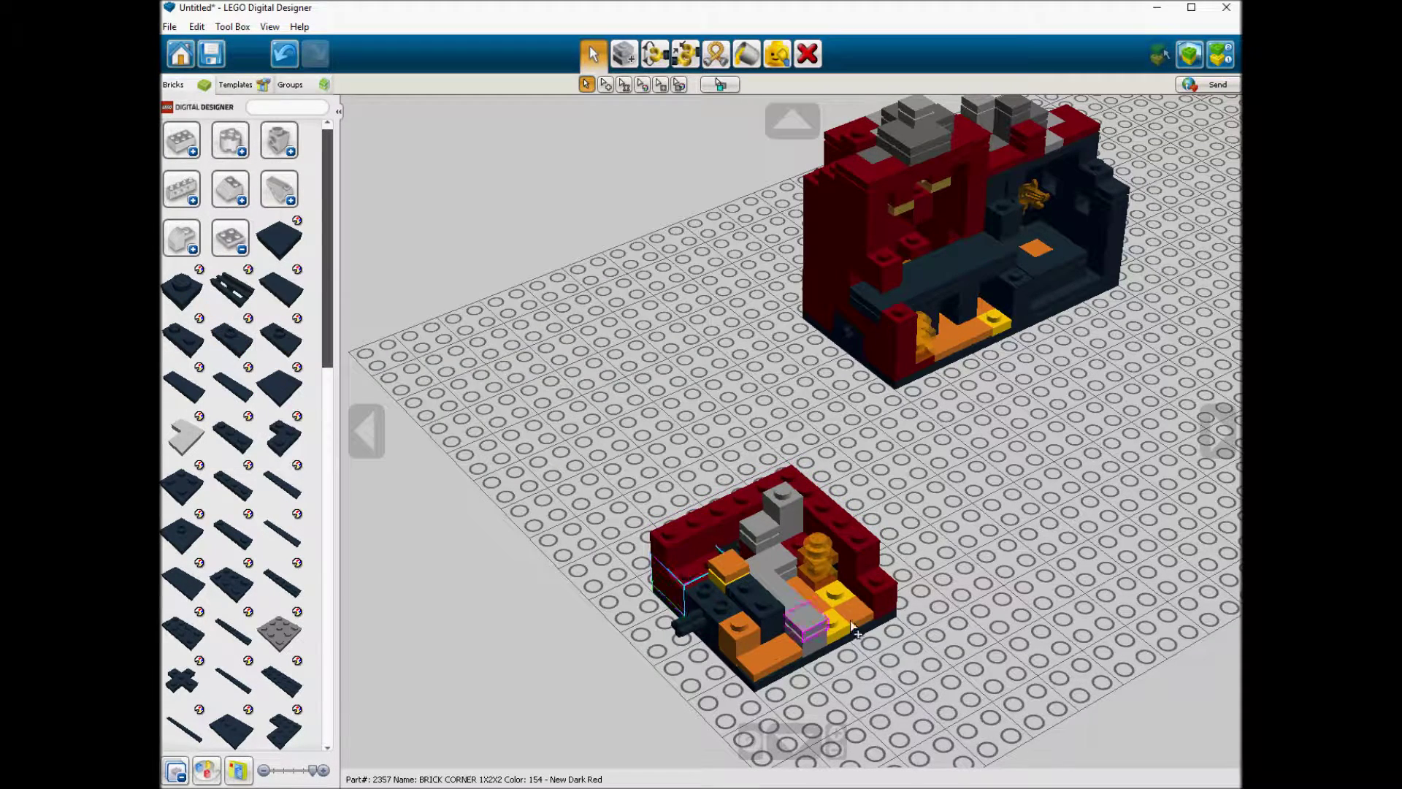
pyautogui.hotkey('ctrl', 'c')
pyautogui.hotkey('ctrl', 'v')
pyautogui.click(730, 585)
pyautogui.click(233, 241)
pyautogui.click(184, 141)
pyautogui.click(248, 124)
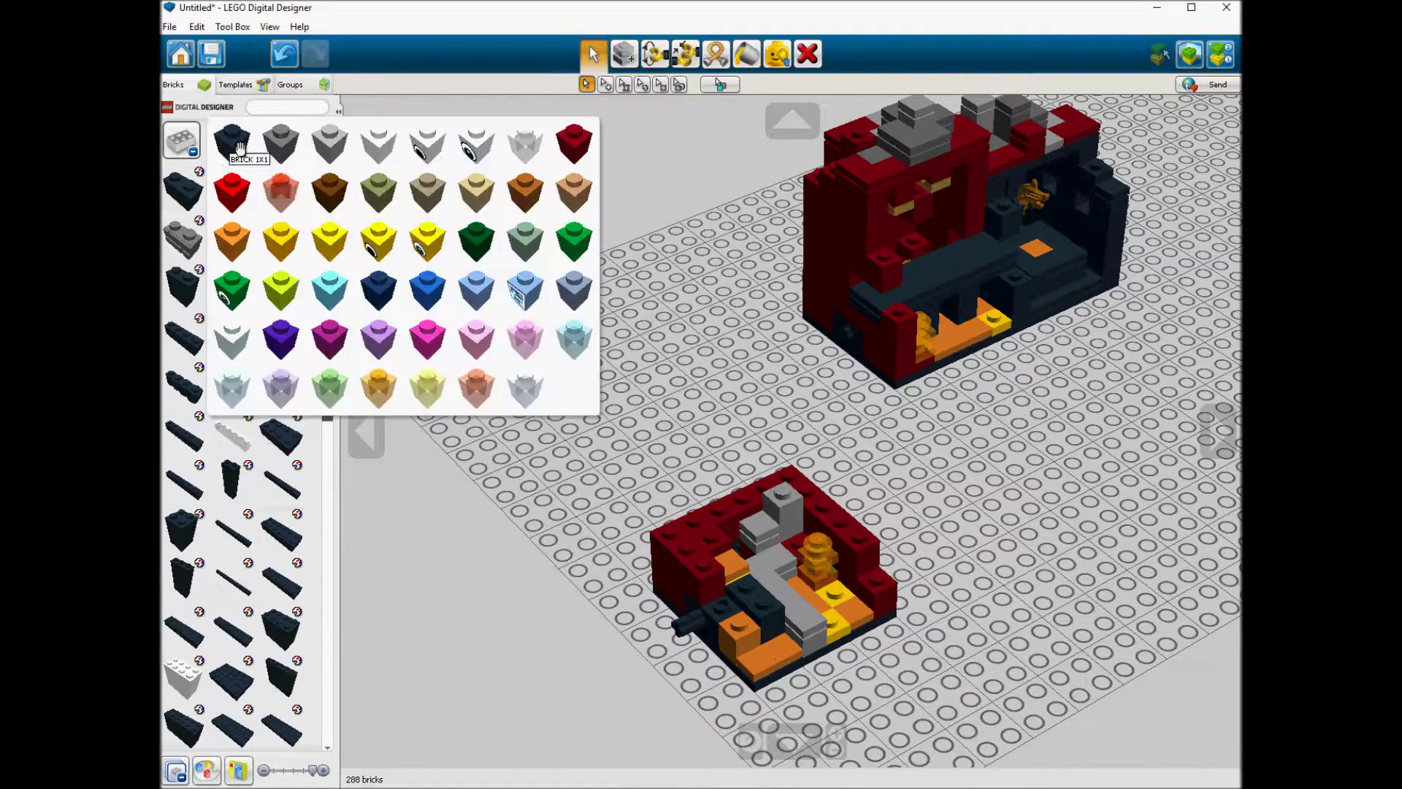
pyautogui.click(566, 155)
pyautogui.click(730, 610)
# Step: Build up a black column with a black 1x2 brick on the black plate beside the grey path
pyautogui.click(184, 141)
pyautogui.click(230, 238)
pyautogui.click(198, 270)
pyautogui.click(291, 296)
pyautogui.click(723, 581)
pyautogui.click(779, 617)
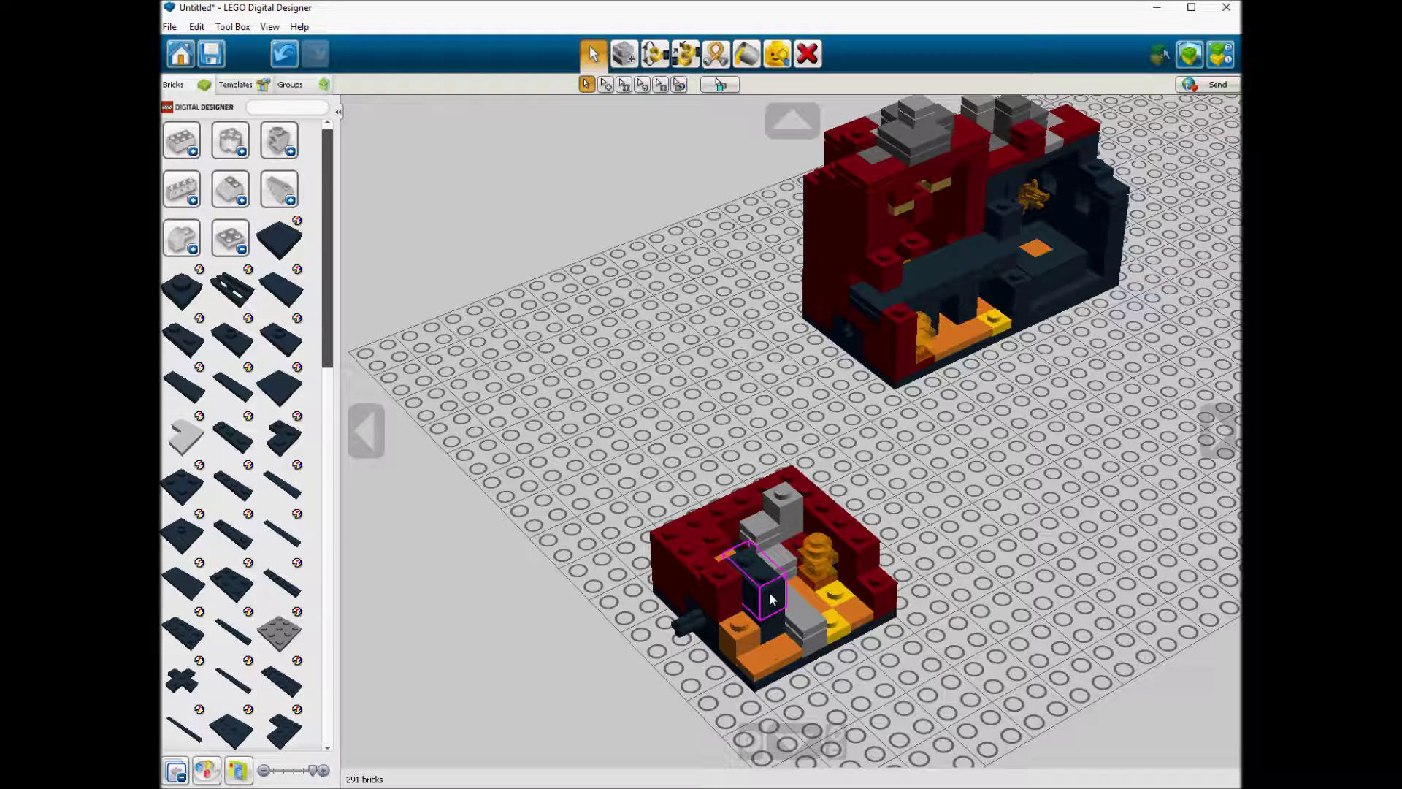
# Step: Build the next layer of dark red bricks on the left and rear walls, including the rear corner
pyautogui.click(717, 589)
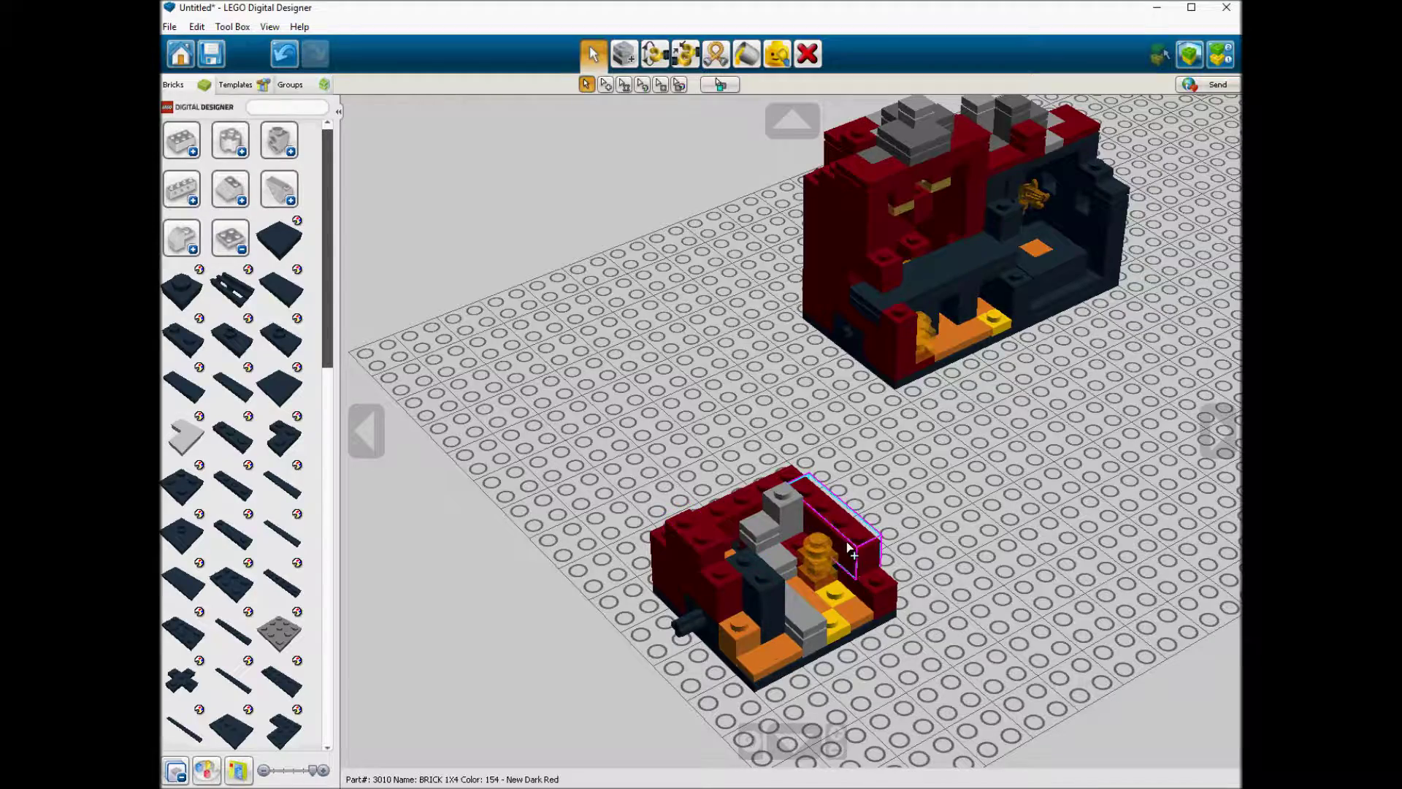
pyautogui.moveTo(720, 516)
pyautogui.mouseDown(button='right')
pyautogui.moveTo(750, 643)
pyautogui.moveTo(737, 534)
pyautogui.mouseUp(button='right')
pyautogui.click(751, 642)
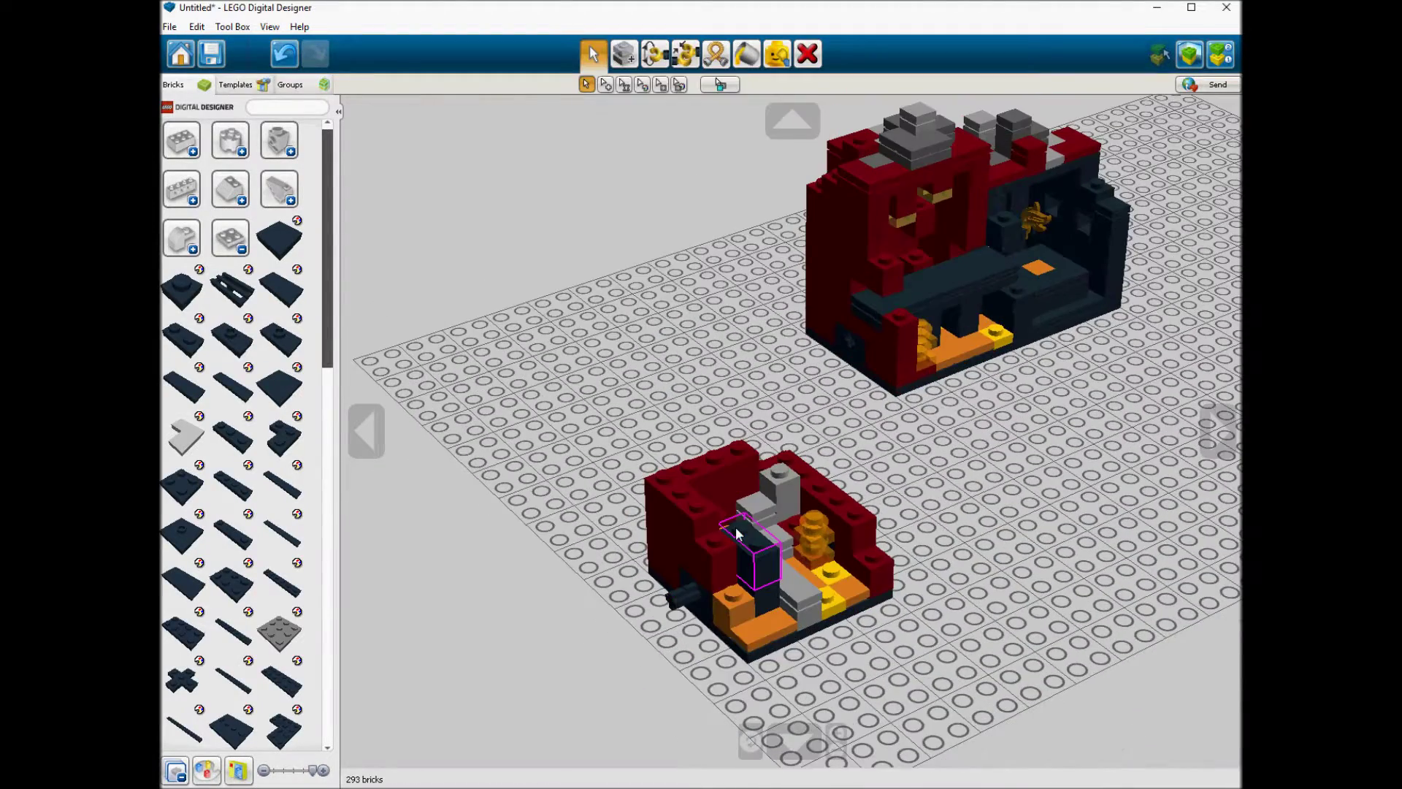
pyautogui.moveTo(719, 549); pyautogui.dragTo(796, 478)
pyautogui.click(796, 478)
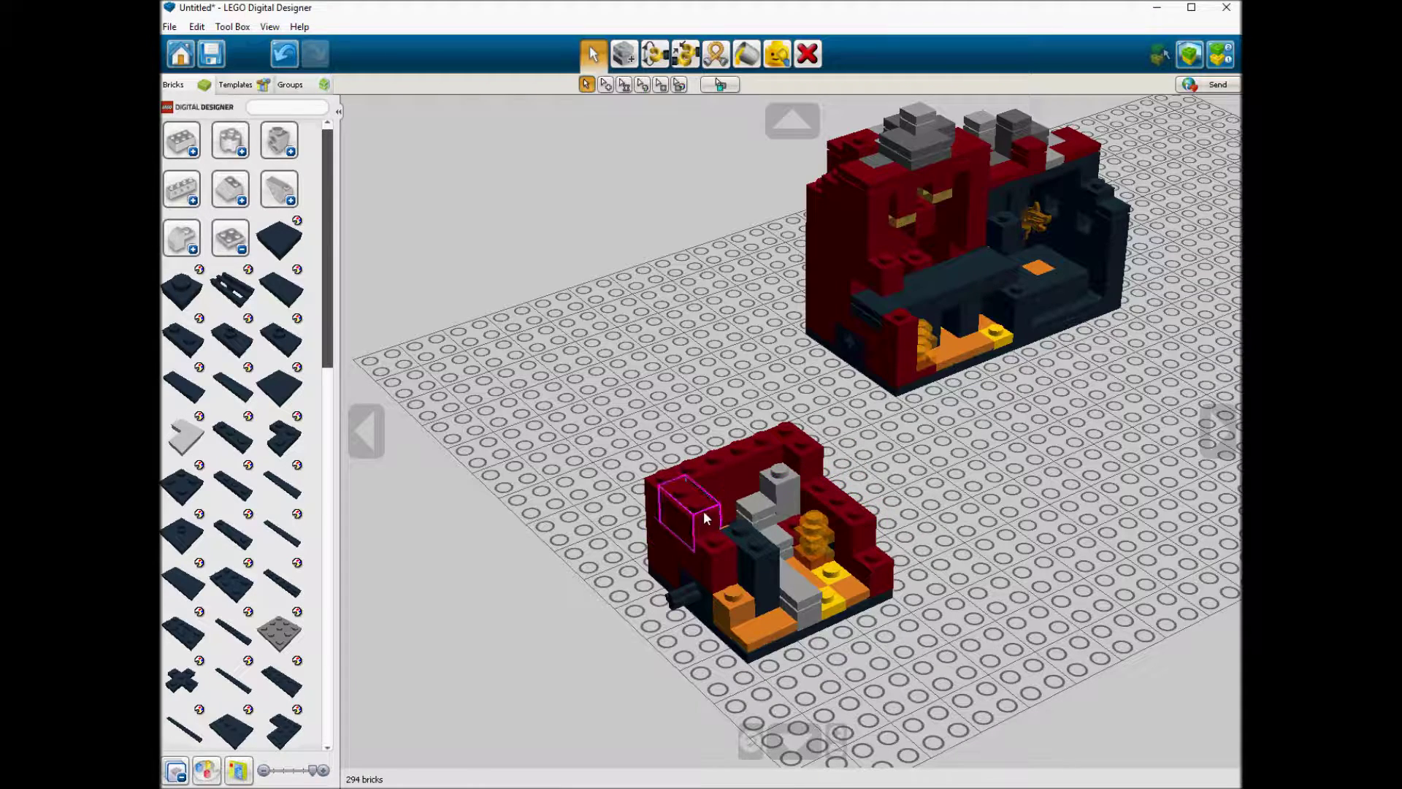
# Step: Lay a black plate across the black column and the left wall as a platform and cover it with smooth black tiles
pyautogui.click(243, 516)
pyautogui.click(734, 548)
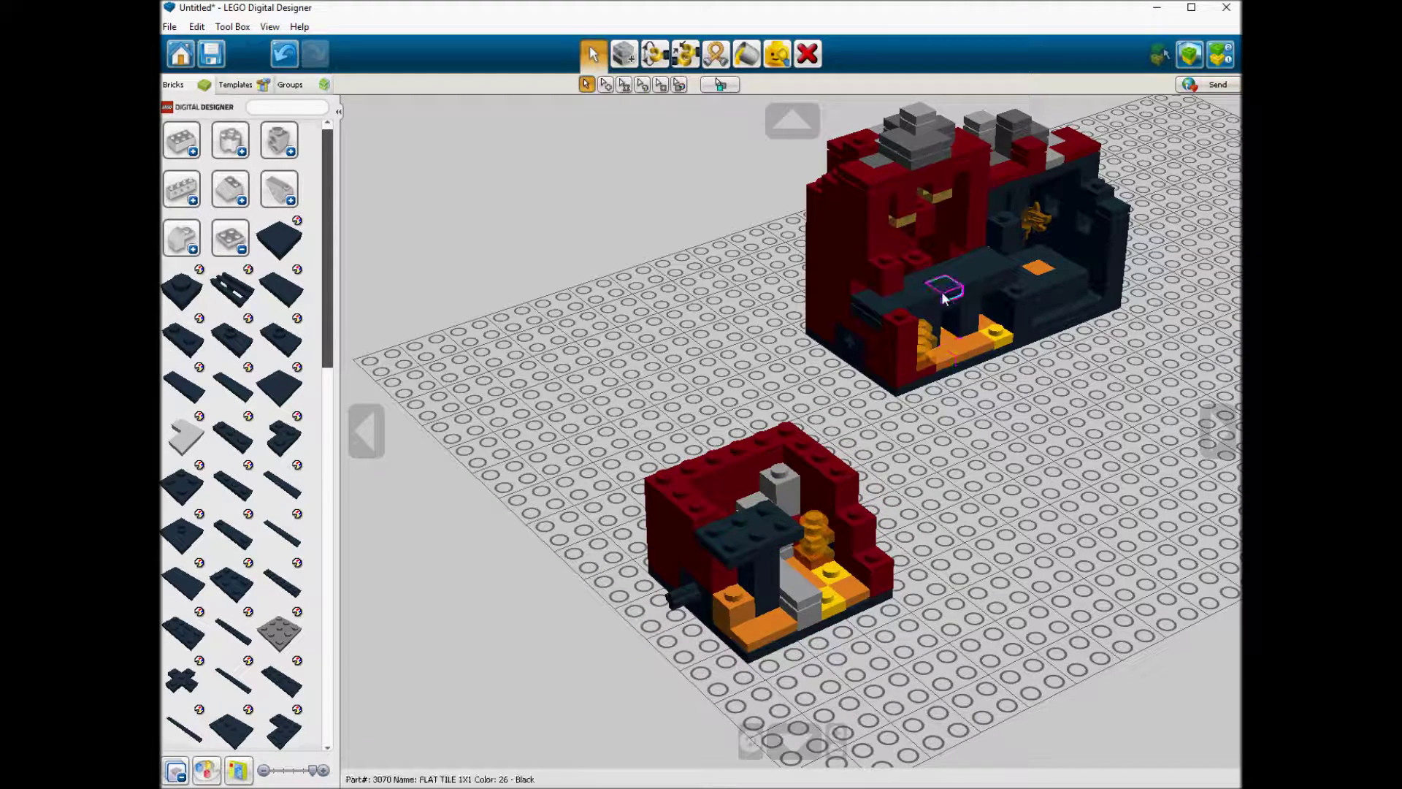
pyautogui.click(281, 291)
pyautogui.click(751, 537)
pyautogui.click(282, 290)
pyautogui.click(772, 526)
pyautogui.click(772, 528)
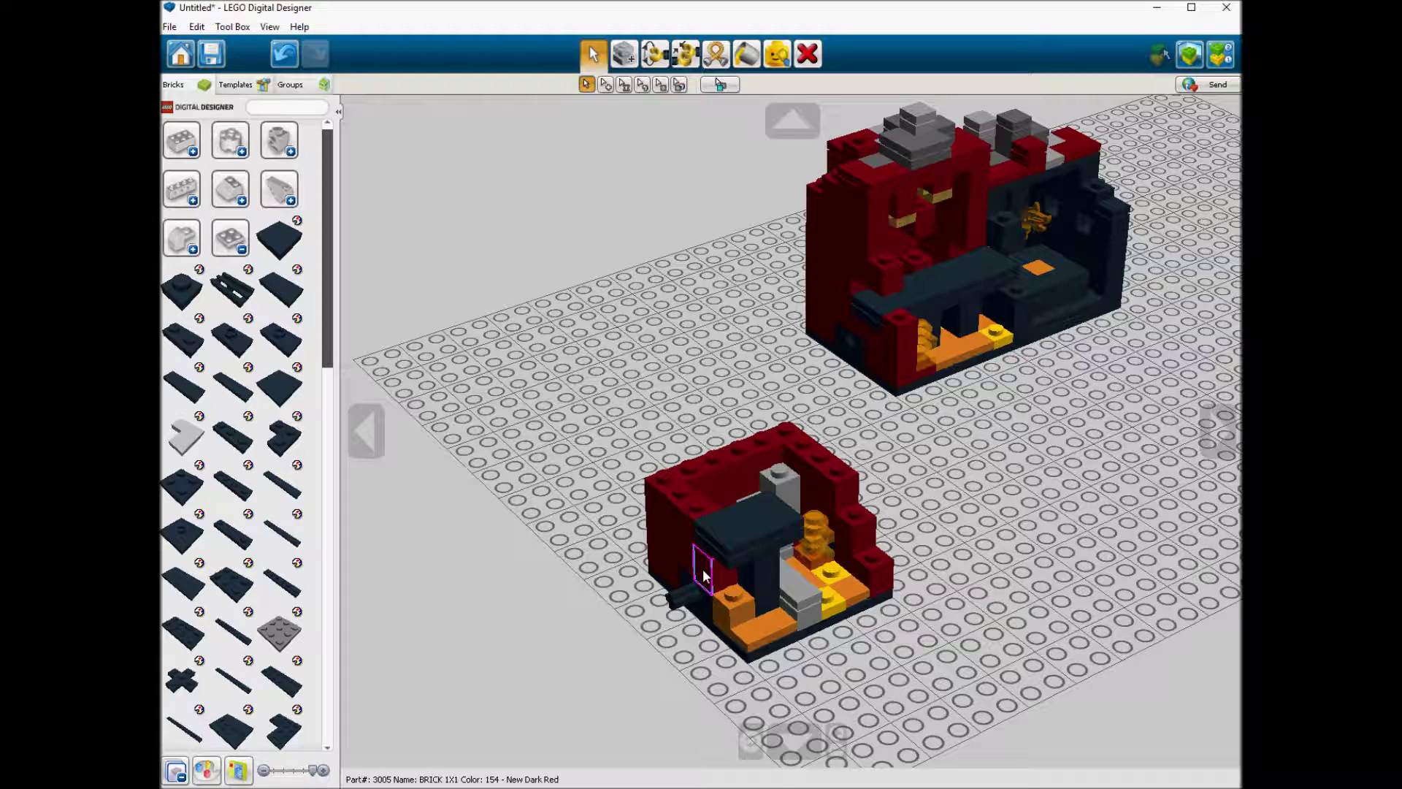
# Step: Stack another layer of dark red bricks on the left wall and along the rear wall
pyautogui.click(703, 504)
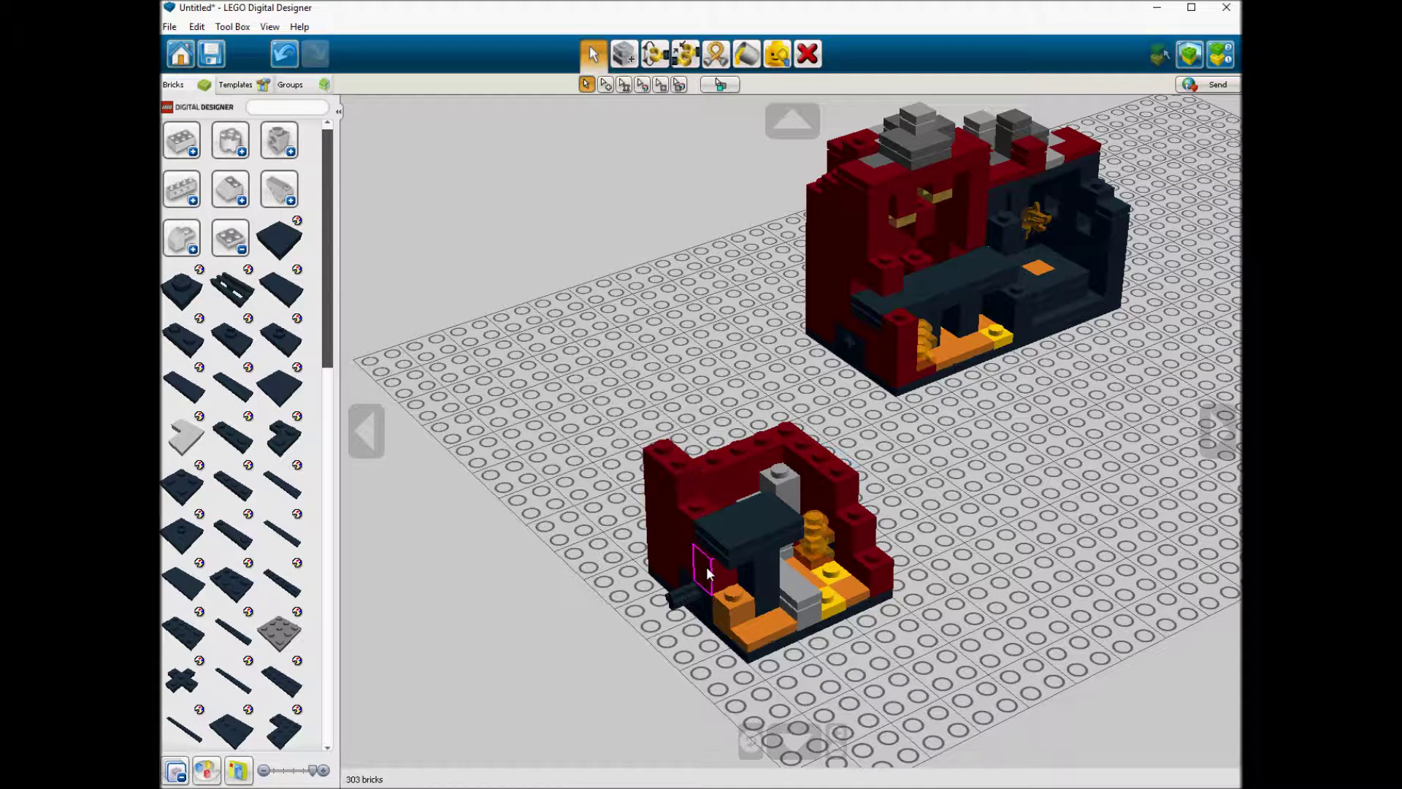
pyautogui.click(669, 467)
pyautogui.moveTo(723, 476)
pyautogui.mouseDown(button='right')
pyautogui.moveTo(677, 568)
pyautogui.moveTo(717, 498)
pyautogui.mouseUp(button='right')
pyautogui.click(716, 497)
pyautogui.keyDown('alt'); pyautogui.click(647, 495); pyautogui.keyUp('alt')
pyautogui.click(718, 492)
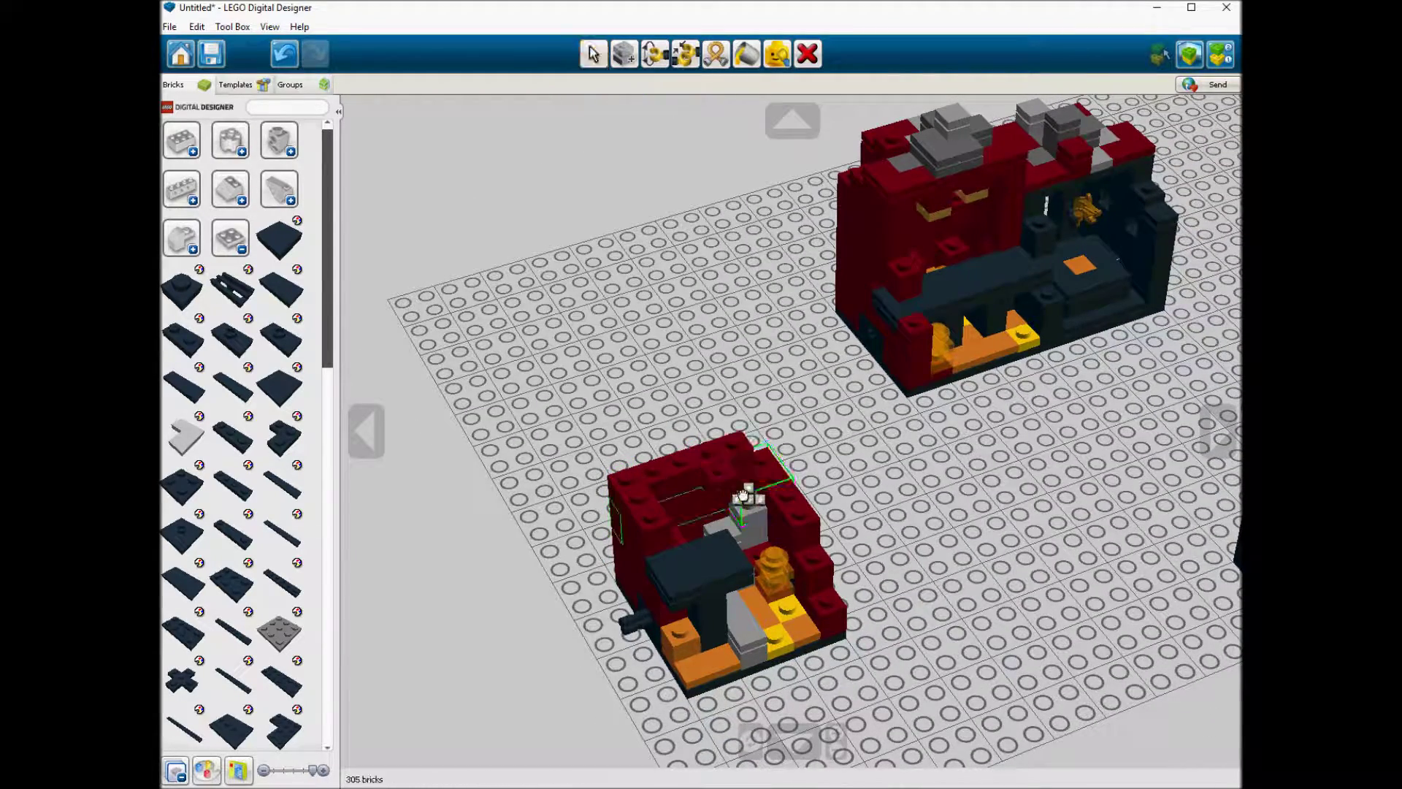
# Step: Add a tan piece with a dark red brick inside the rear wall, and raise the right wall with a cloned dark red brick
pyautogui.moveTo(196, 294)
pyautogui.click(341, 492)
pyautogui.click(722, 484)
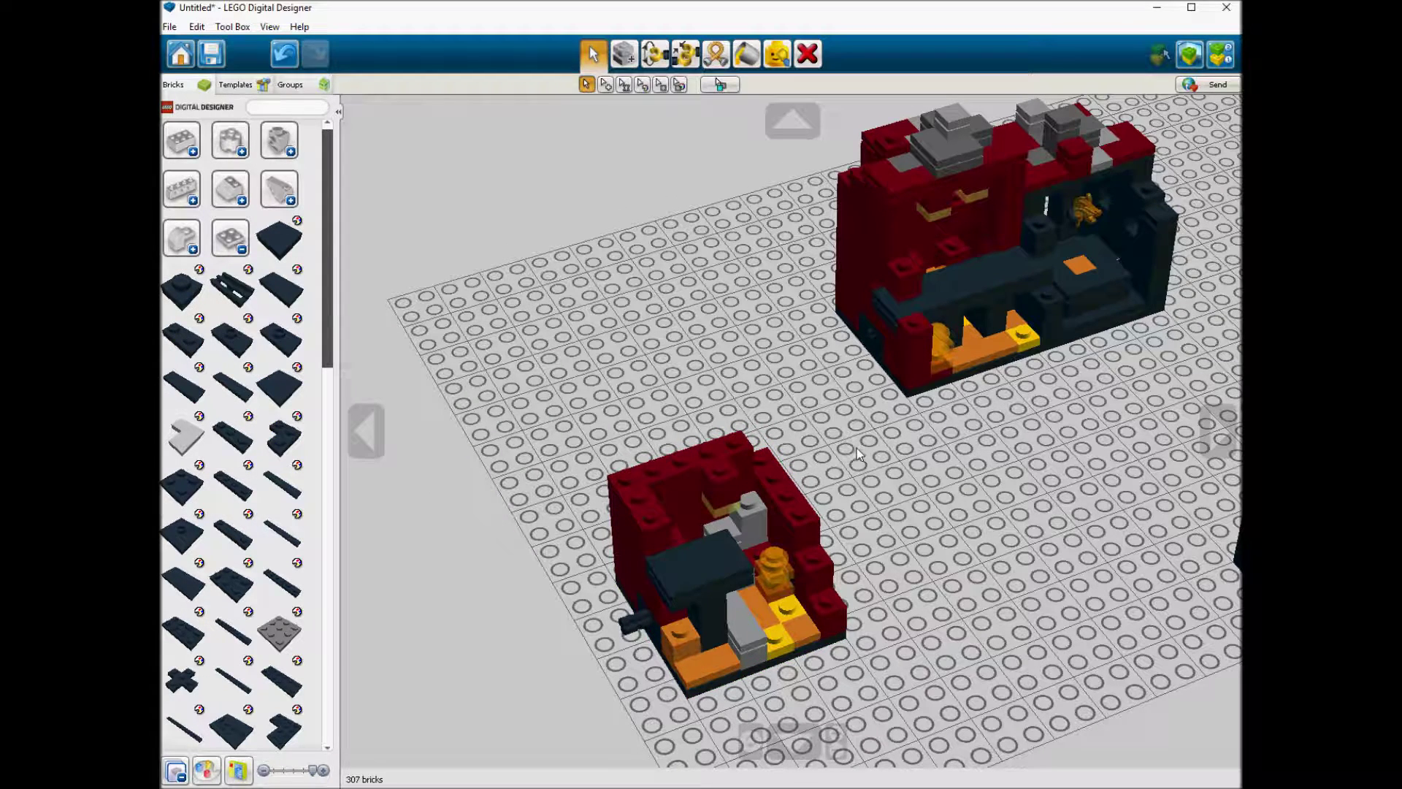
pyautogui.keyDown('alt'); pyautogui.click(798, 504); pyautogui.keyUp('alt')
pyautogui.click(803, 495)
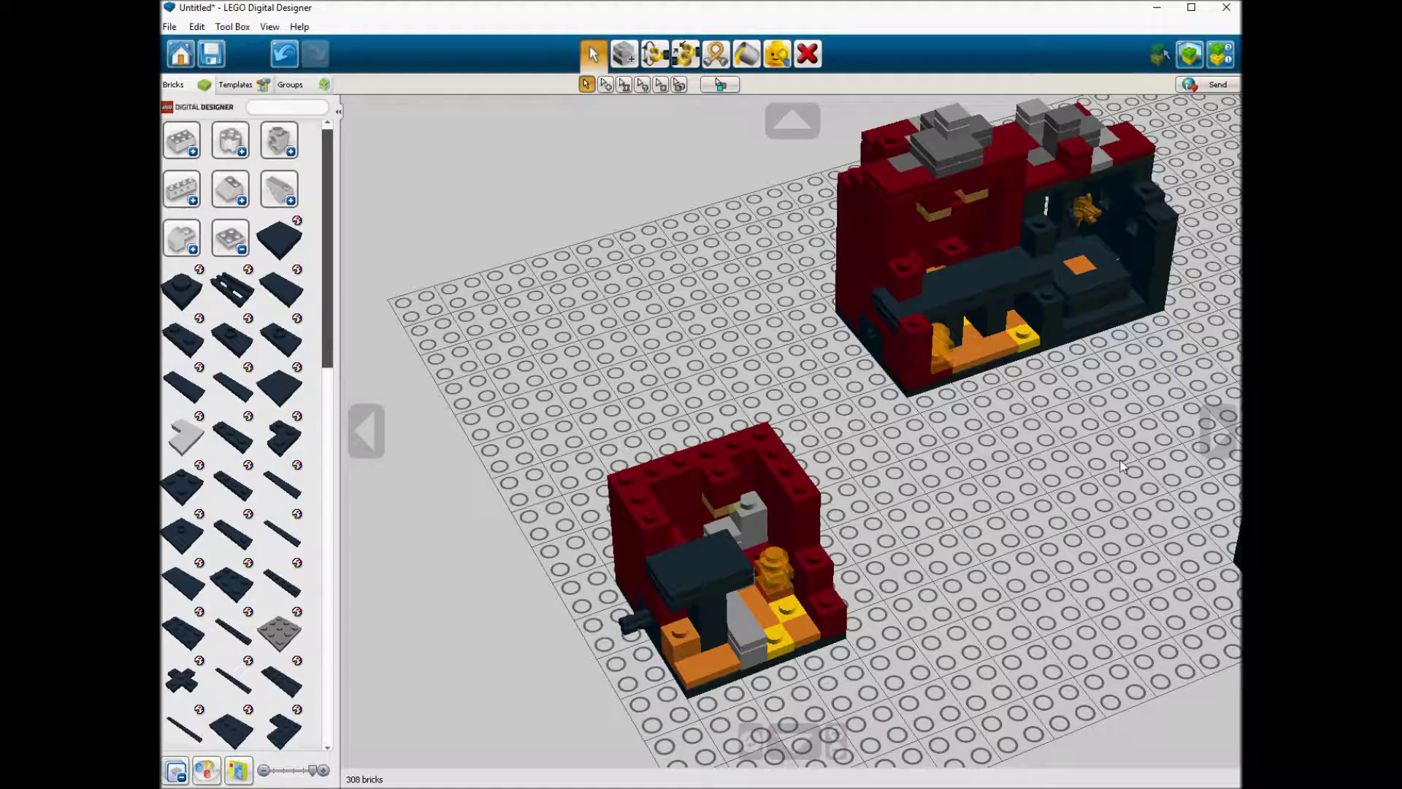
# Step: Place a dark red 1x2x2 corner plate and further dark red plates on top of the left and rear walls
pyautogui.moveTo(801, 480); pyautogui.dragTo(900, 505, button='right')
pyautogui.moveTo(295, 421)
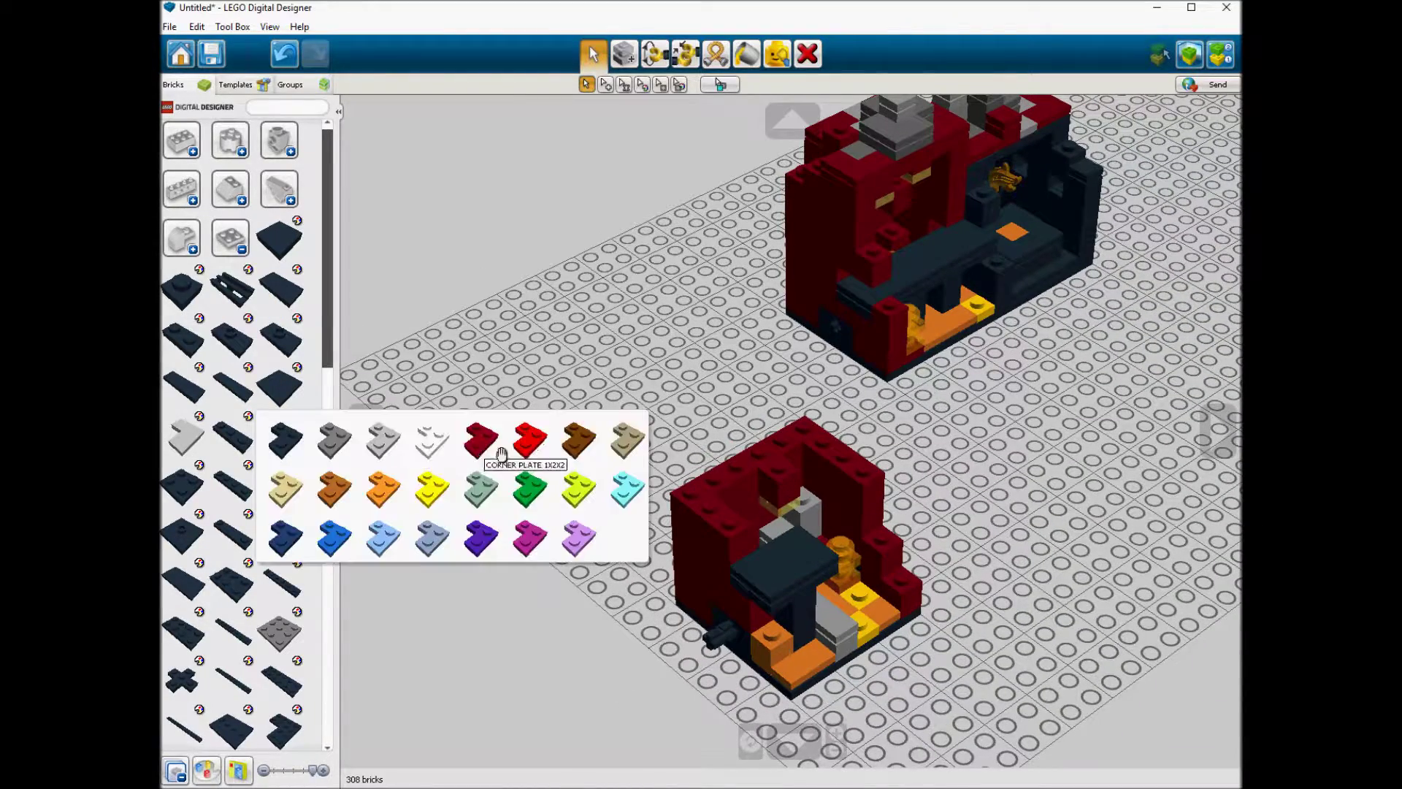
pyautogui.click(482, 445)
pyautogui.click(727, 497)
pyautogui.moveTo(186, 339)
pyautogui.click(460, 363)
pyautogui.click(742, 533)
pyautogui.click(429, 345)
pyautogui.click(758, 458)
# Step: Add a copied dark red plate over the rear right corner and a copy of the tan piece beneath it
pyautogui.hotkey('ctrl', 'c')
pyautogui.hotkey('ctrl', 'v')
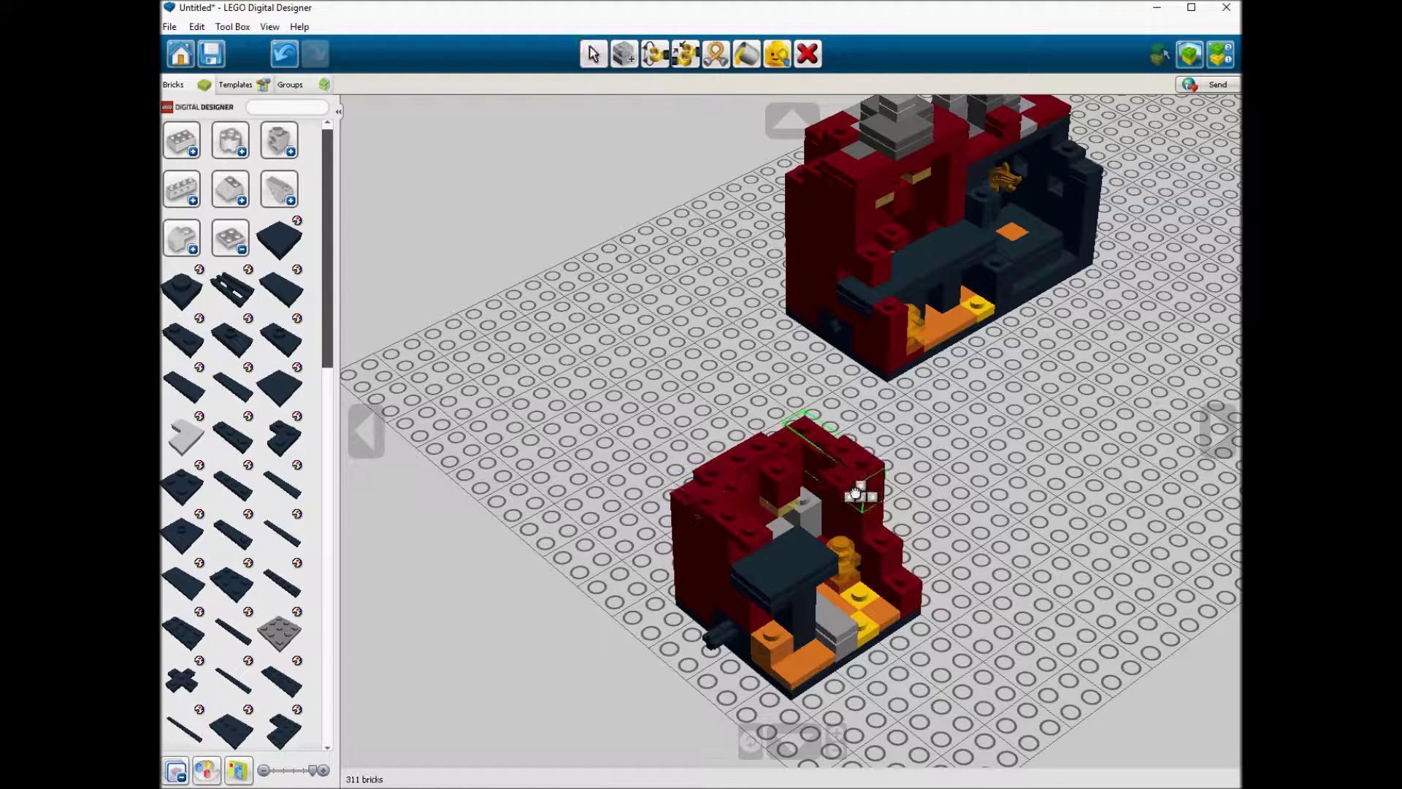
pyautogui.click(826, 460)
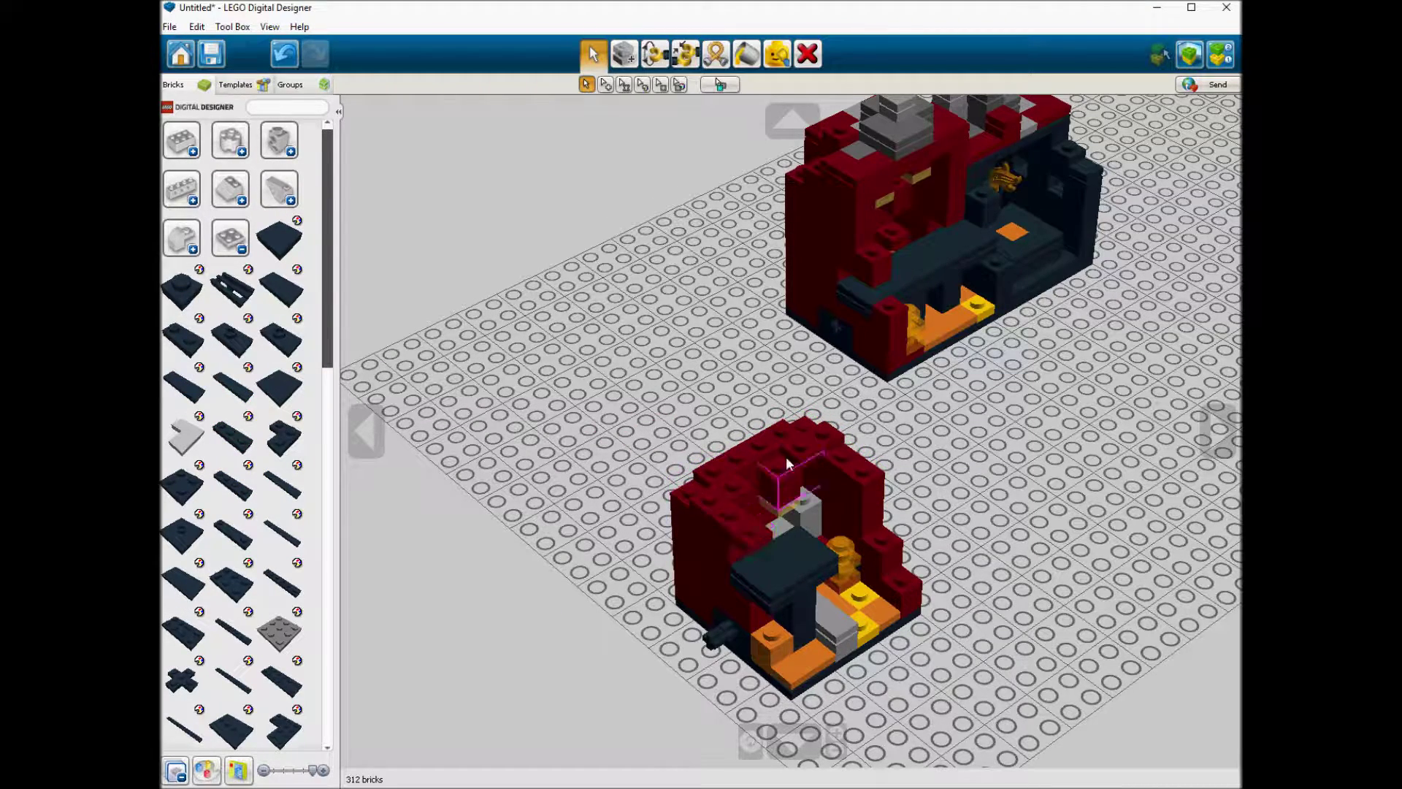
pyautogui.hotkey('ctrl', 'c')
pyautogui.hotkey('ctrl', 'v')
pyautogui.click(839, 488)
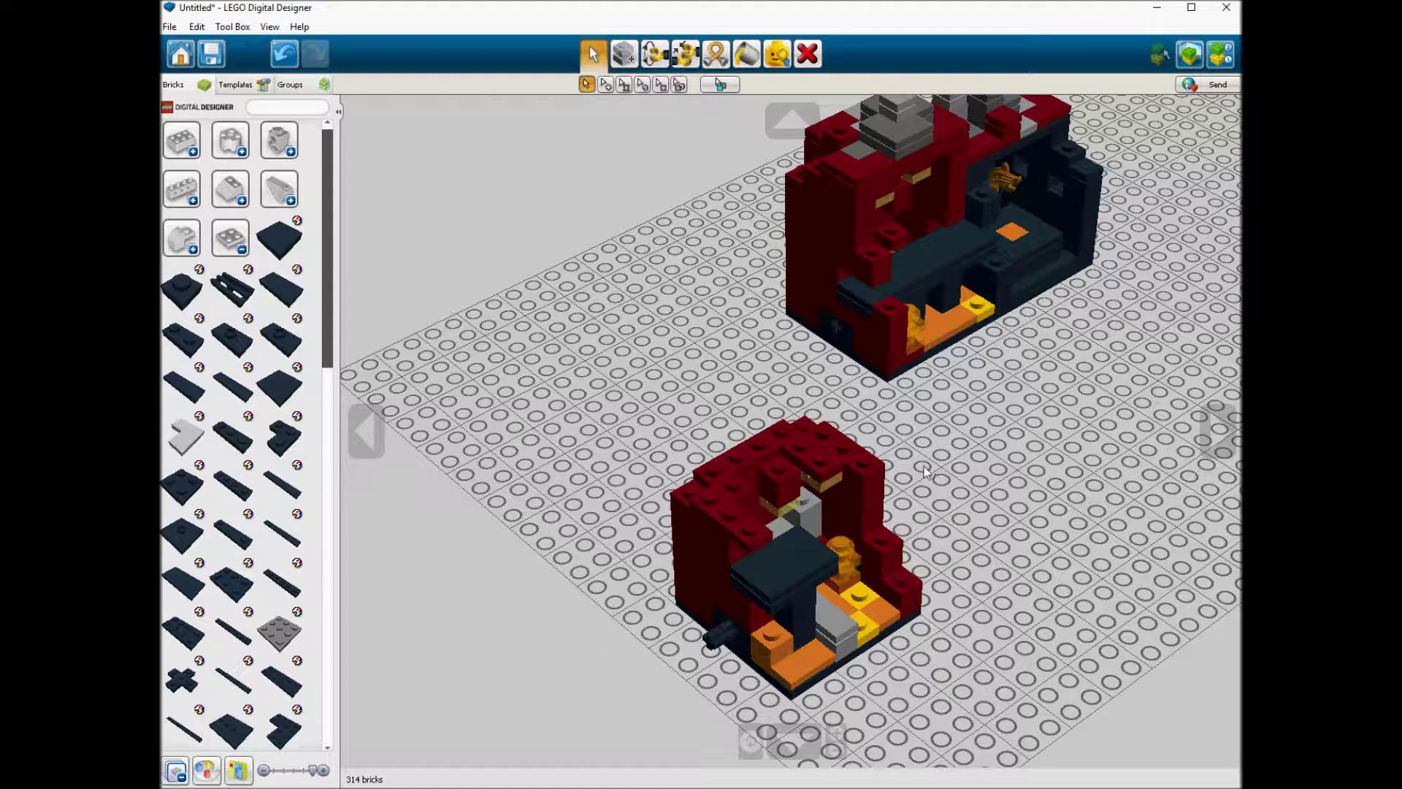
# Step: Duplicate the dark red plates along the rear wall as a second plate layer on the roof
pyautogui.keyDown('shift'); pyautogui.click(806, 438); pyautogui.keyUp('shift')
pyautogui.keyDown('shift'); pyautogui.click(752, 458); pyautogui.keyUp('shift')
pyautogui.keyDown('shift'); pyautogui.click(718, 484); pyautogui.keyUp('shift')
pyautogui.hotkey('ctrl', 'c')
pyautogui.hotkey('ctrl', 'v')
pyautogui.click(752, 513)
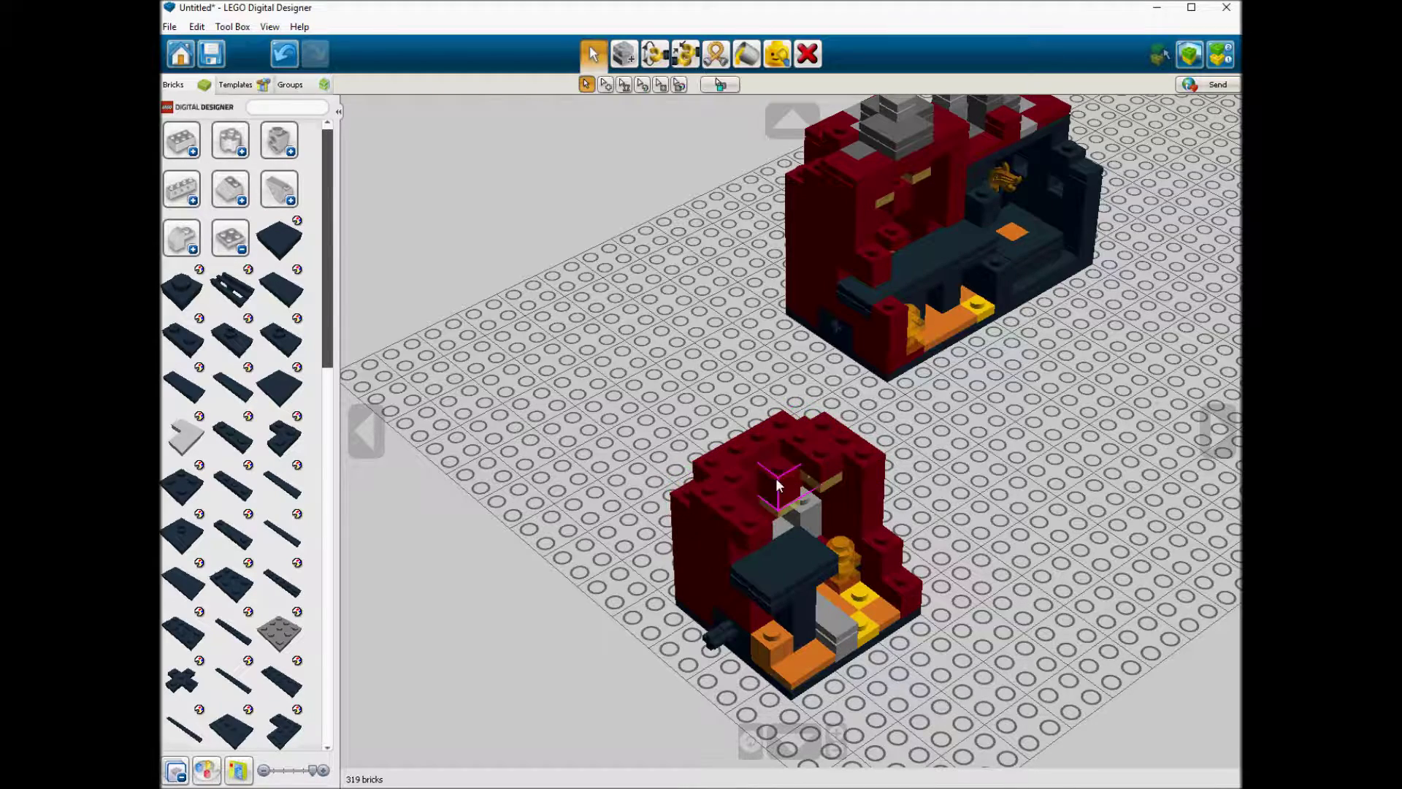
# Step: Cover the open roof with two large dark red plates, the front one 2x6
pyautogui.click(201, 614)
pyautogui.click(396, 629)
pyautogui.click(762, 483)
pyautogui.click(298, 706)
pyautogui.click(495, 625)
pyautogui.click(800, 470)
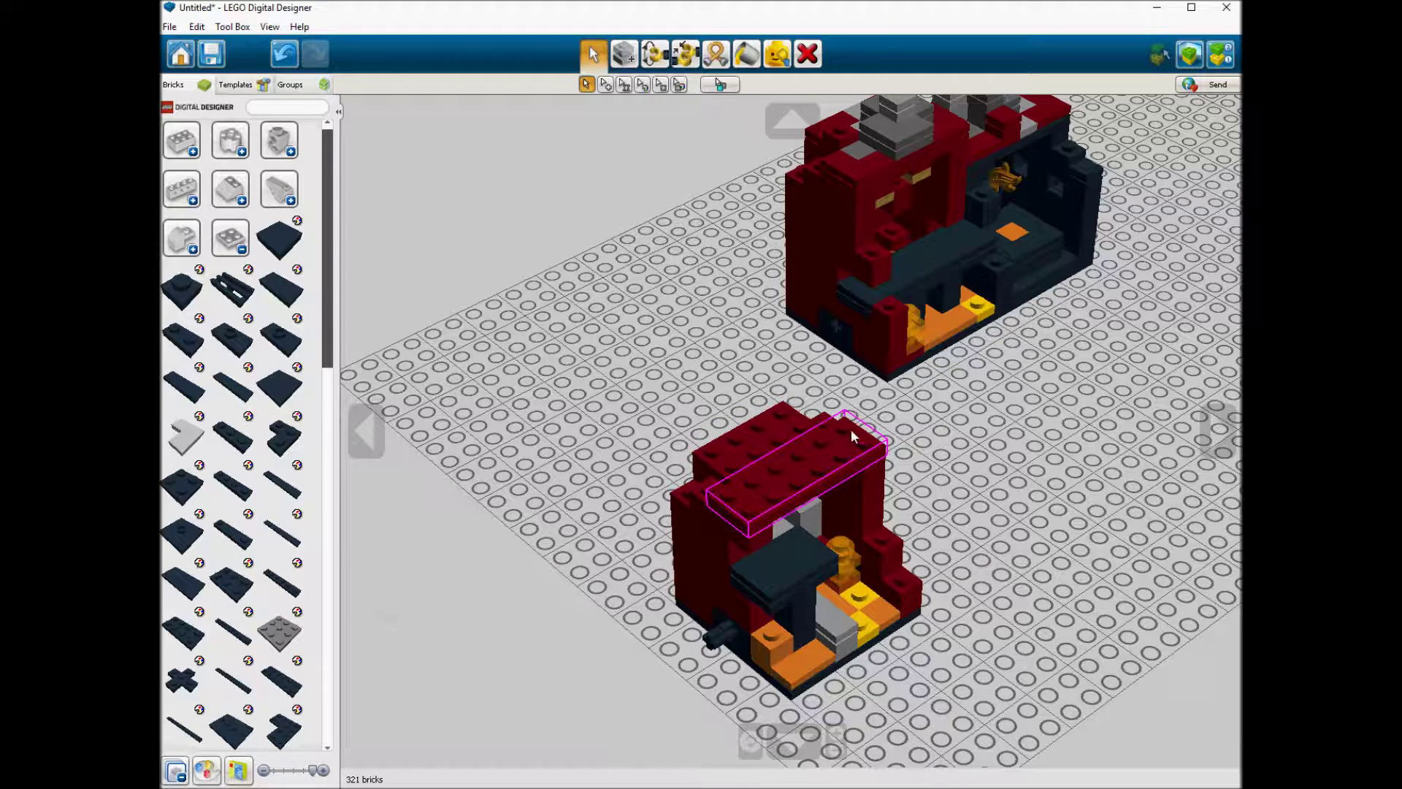
# Step: Scatter copies of a small dark red piece over the left, front and right edges of the roof
pyautogui.click(765, 476)
pyautogui.hotkey('ctrl', 'v')
pyautogui.click(720, 466)
pyautogui.hotkey('ctrl', 'v')
pyautogui.click(794, 501)
pyautogui.hotkey('ctrl', 'v')
pyautogui.click(876, 454)
pyautogui.hotkey('ctrl', 'v')
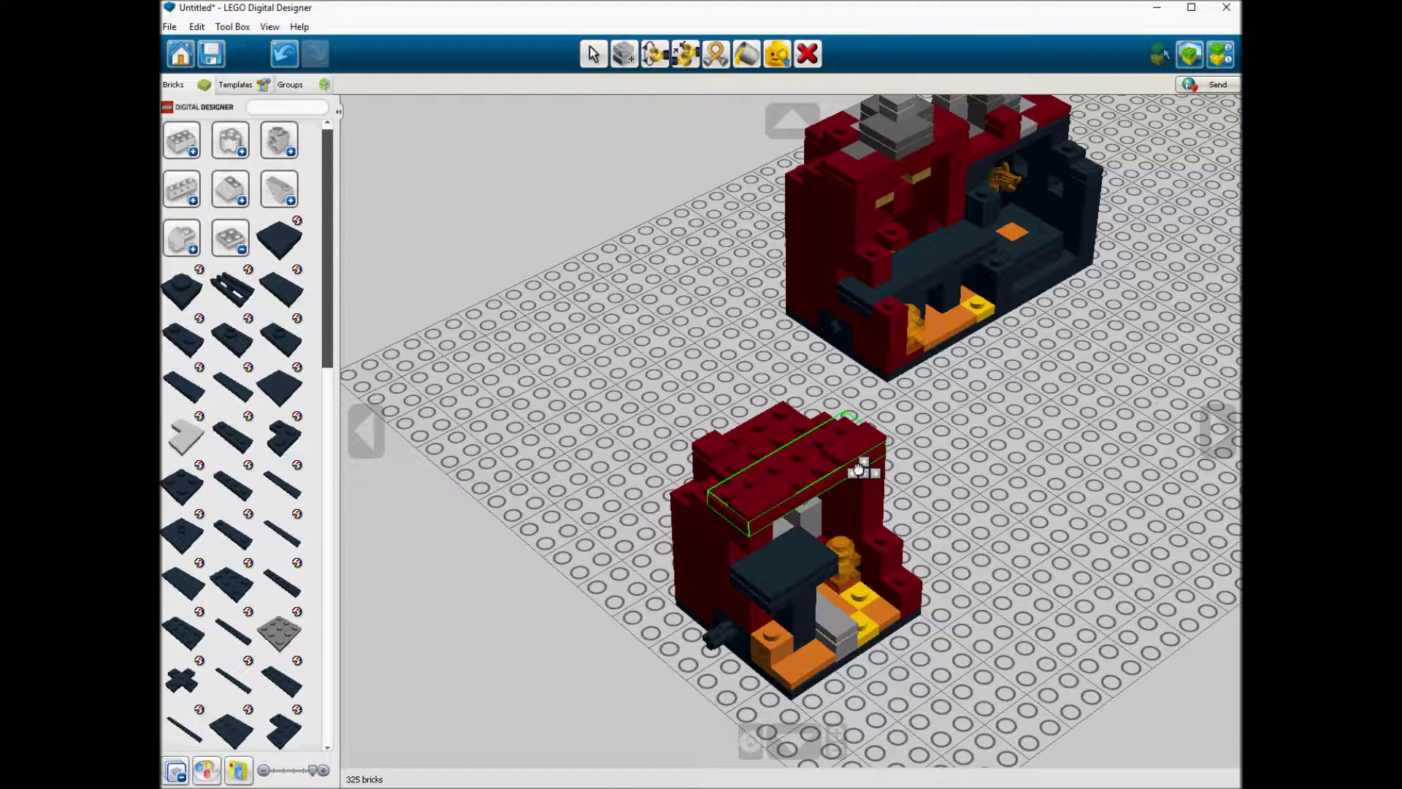
pyautogui.click(861, 465)
# Step: Copy the light grey piece from the finished structure's roof and paste it at several spots across the new roof
pyautogui.click(1025, 127)
pyautogui.hotkey('ctrl', 'c')
pyautogui.hotkey('ctrl', 'v')
pyautogui.click(786, 421)
pyautogui.hotkey('ctrl', 'v')
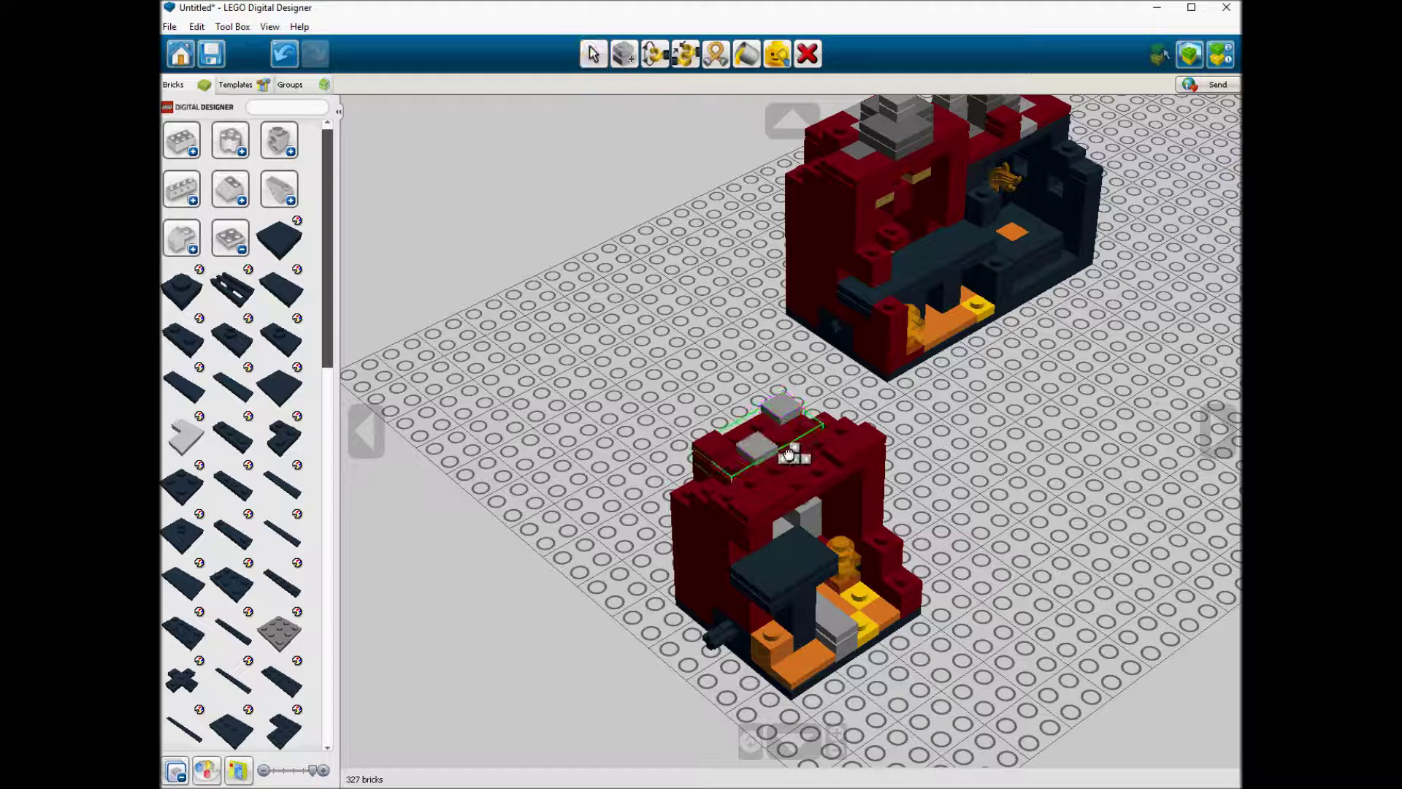
pyautogui.click(784, 445)
pyautogui.hotkey('ctrl', 'v')
pyautogui.click(825, 471)
pyautogui.hotkey('ctrl', 'v')
pyautogui.click(800, 484)
pyautogui.hotkey('ctrl', 'v')
pyautogui.click(761, 482)
pyautogui.moveTo(718, 517); pyautogui.dragTo(848, 496)
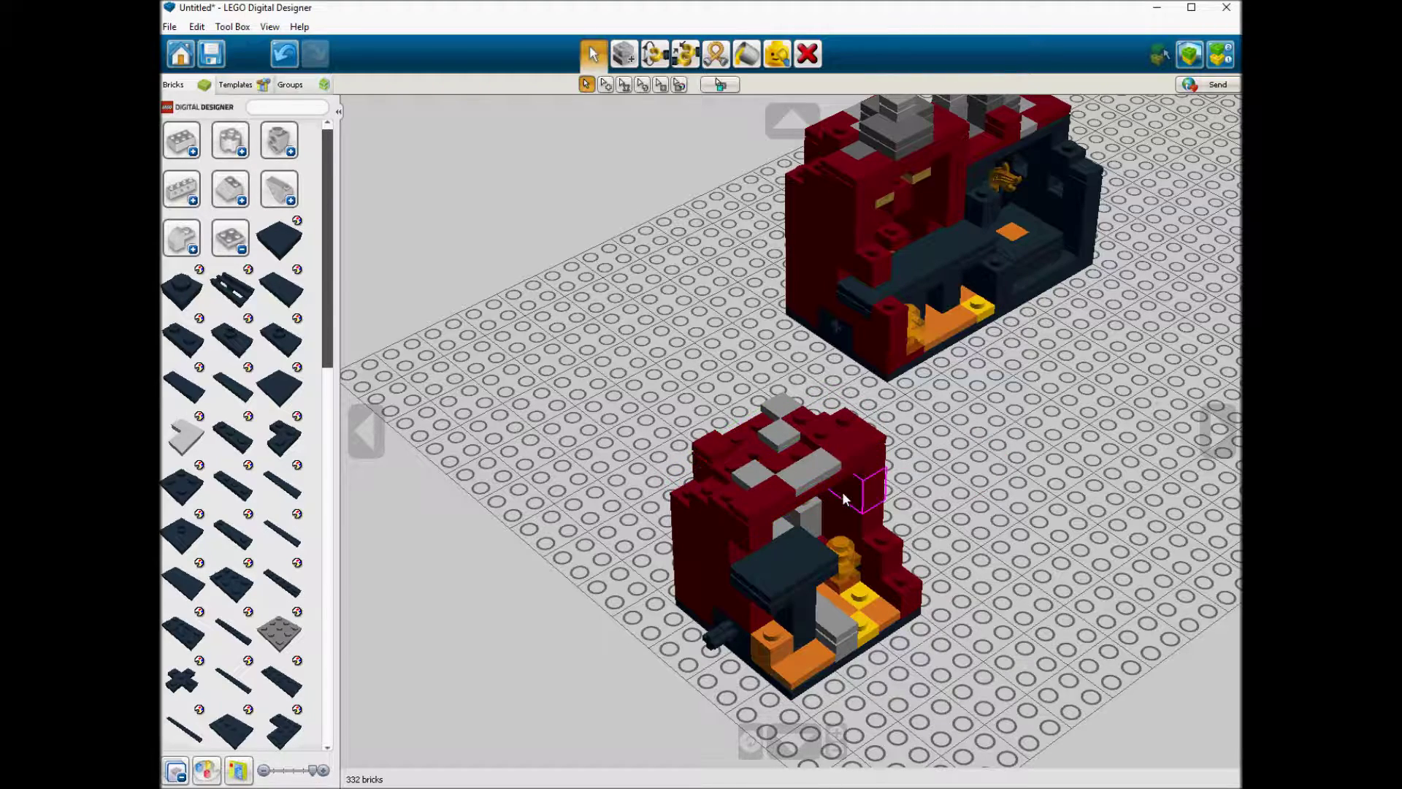
# Step: Fill the roof gaps between the light grey pieces with a dark grey 1x2x2 corner plate and dark grey 1x1 pieces
pyautogui.click(274, 423)
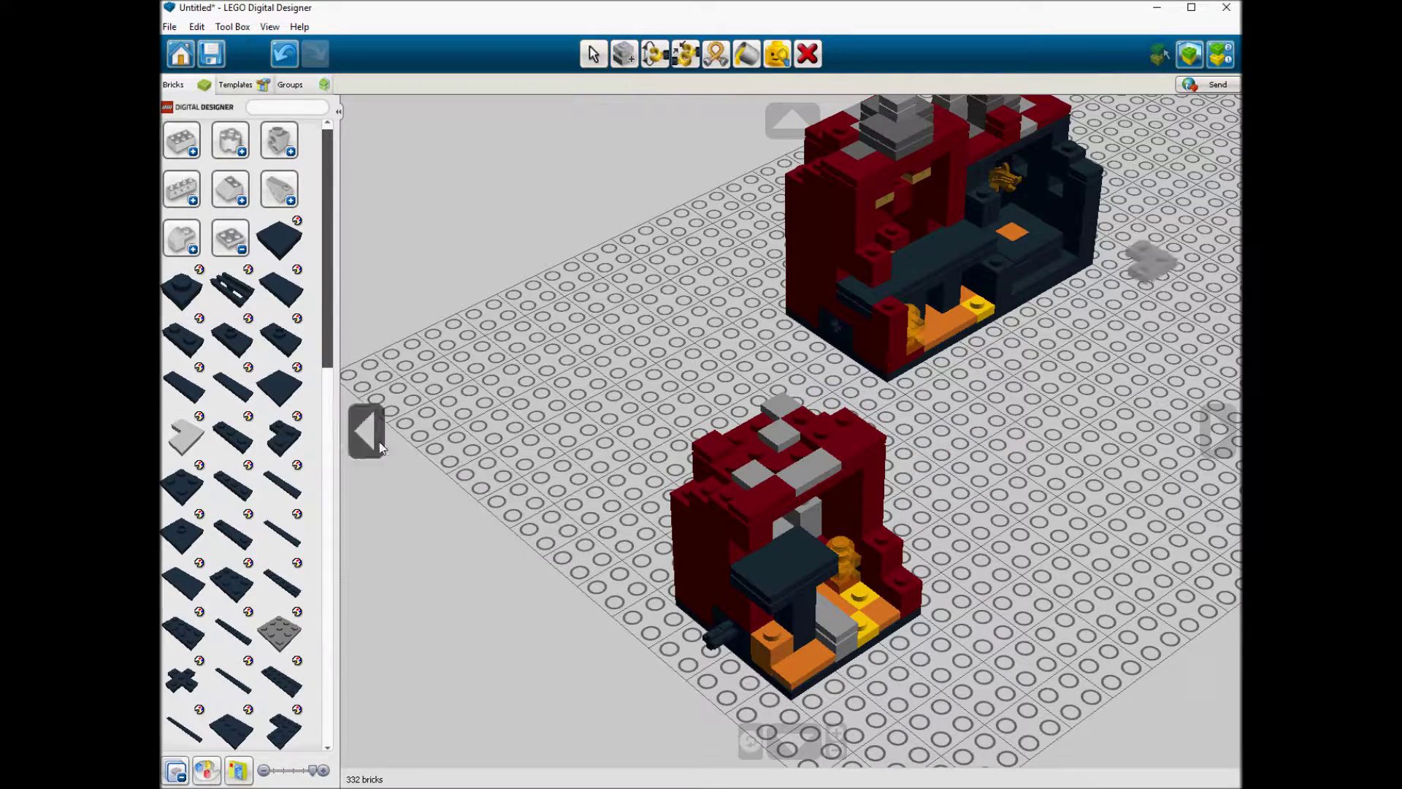
pyautogui.click(759, 438)
pyautogui.click(187, 295)
pyautogui.click(799, 441)
pyautogui.click(744, 473)
pyautogui.click(790, 475)
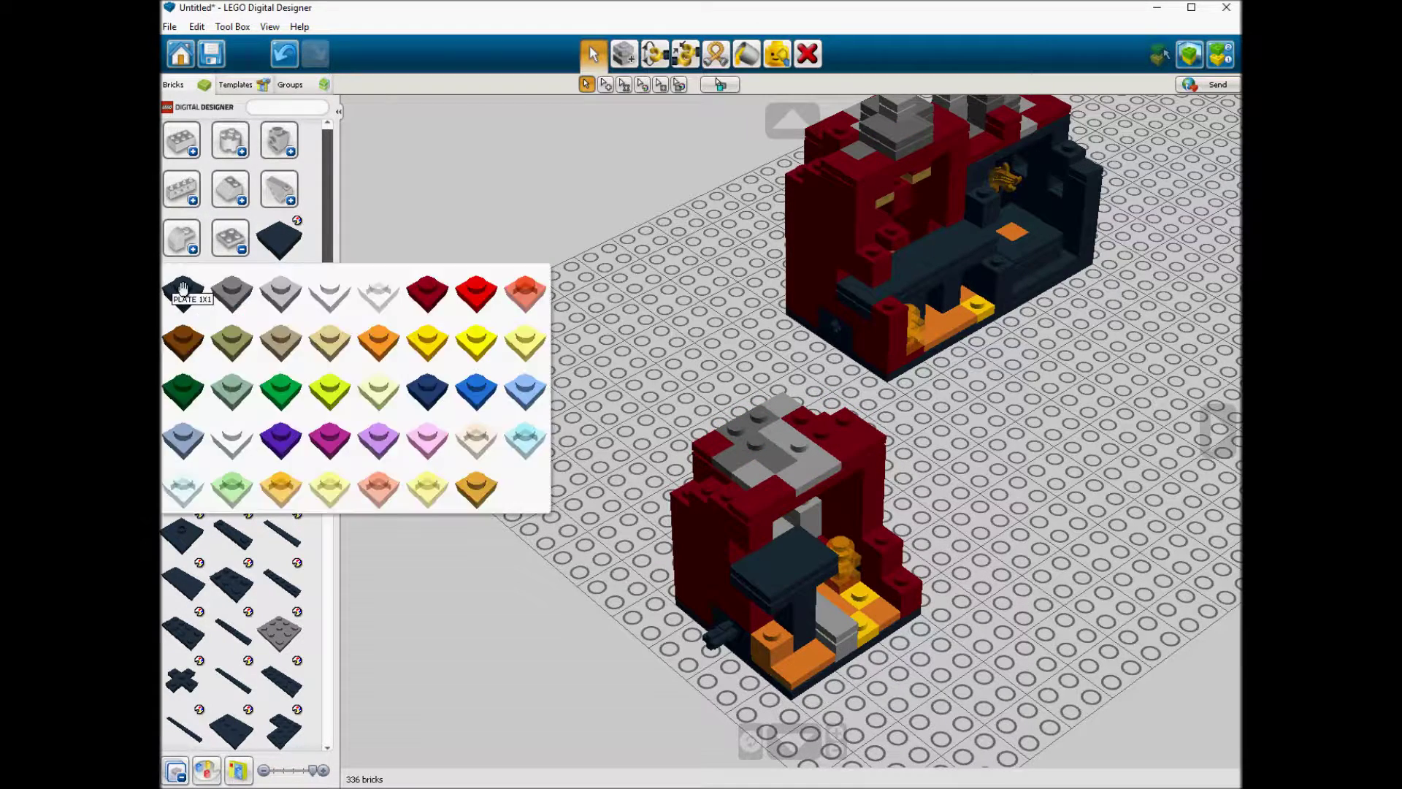
pyautogui.click(186, 294)
pyautogui.click(742, 484)
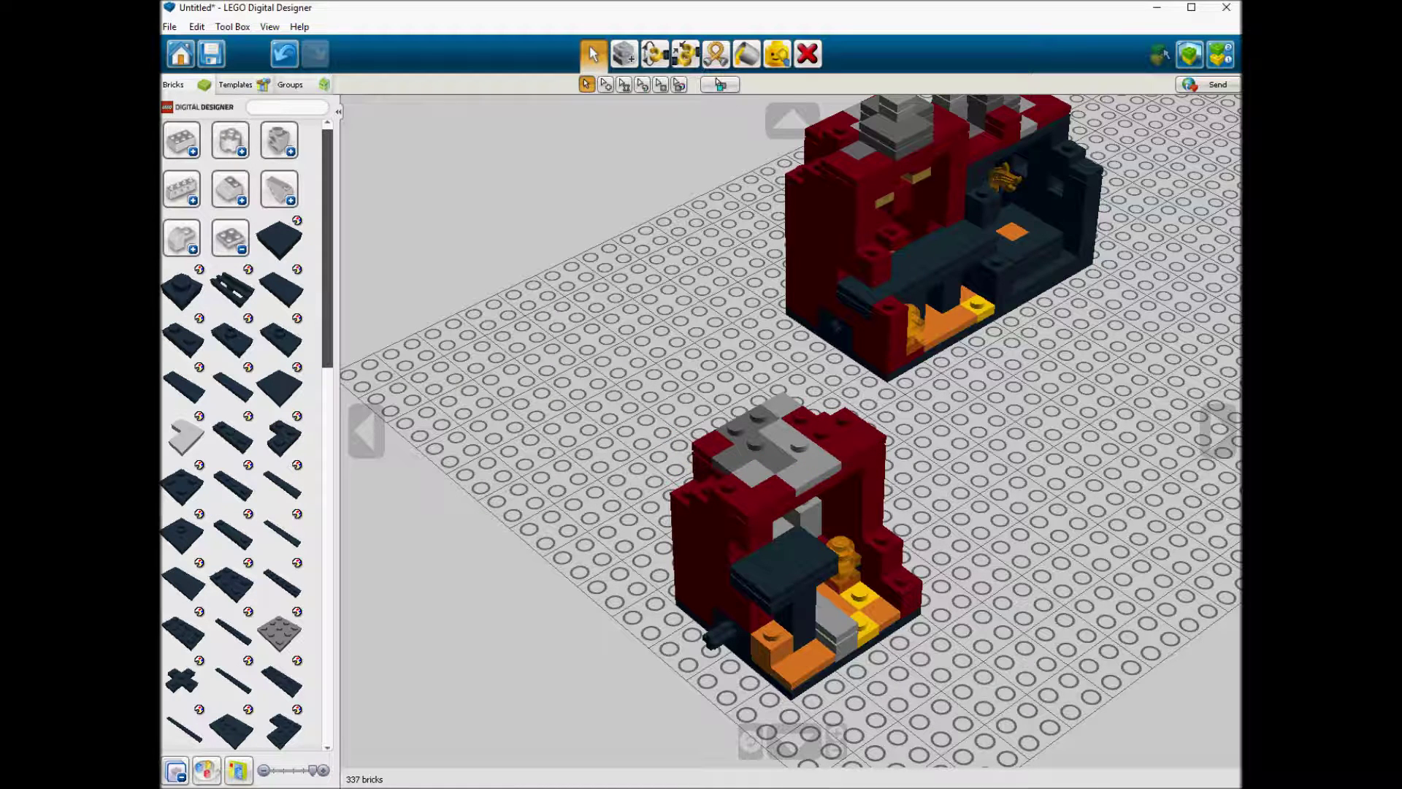
# Step: Stack another dark grey corner plate on the roof's rear left and add two dark grey 1x1 plates along the rear right
pyautogui.moveTo(744, 438); pyautogui.dragTo(767, 449)
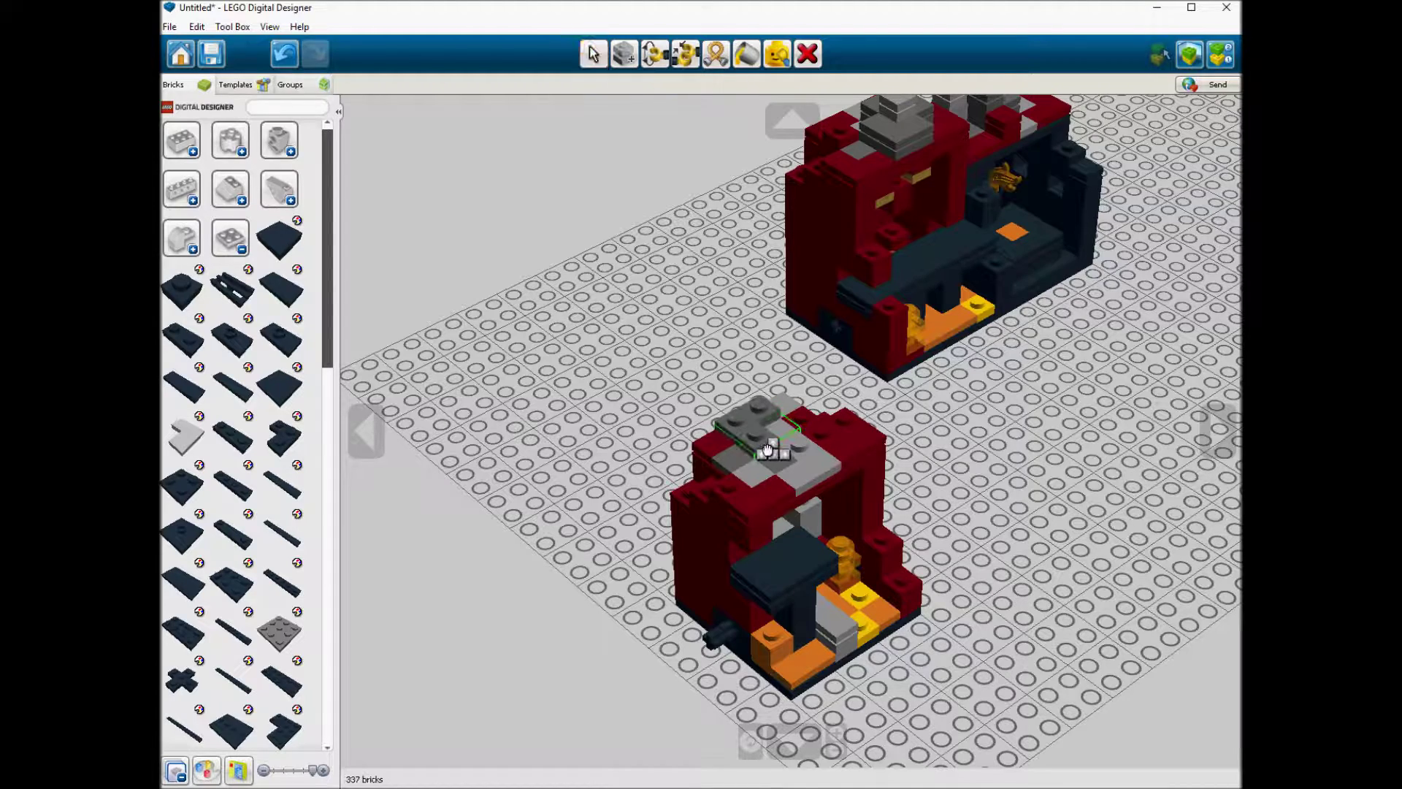
pyautogui.click(767, 448)
pyautogui.click(199, 270)
pyautogui.click(242, 298)
pyautogui.click(805, 418)
pyautogui.hotkey('ctrl', 'c')
pyautogui.hotkey('ctrl', 'v')
pyautogui.click(854, 427)
# Step: Cap the dark grey corner stack and the two dark grey 1x1 plates with copies of the dark grey tile
pyautogui.click(785, 463)
pyautogui.hotkey('ctrl', 'c')
pyautogui.hotkey('ctrl', 'v')
pyautogui.click(847, 416)
pyautogui.hotkey('ctrl', 'v')
pyautogui.click(802, 412)
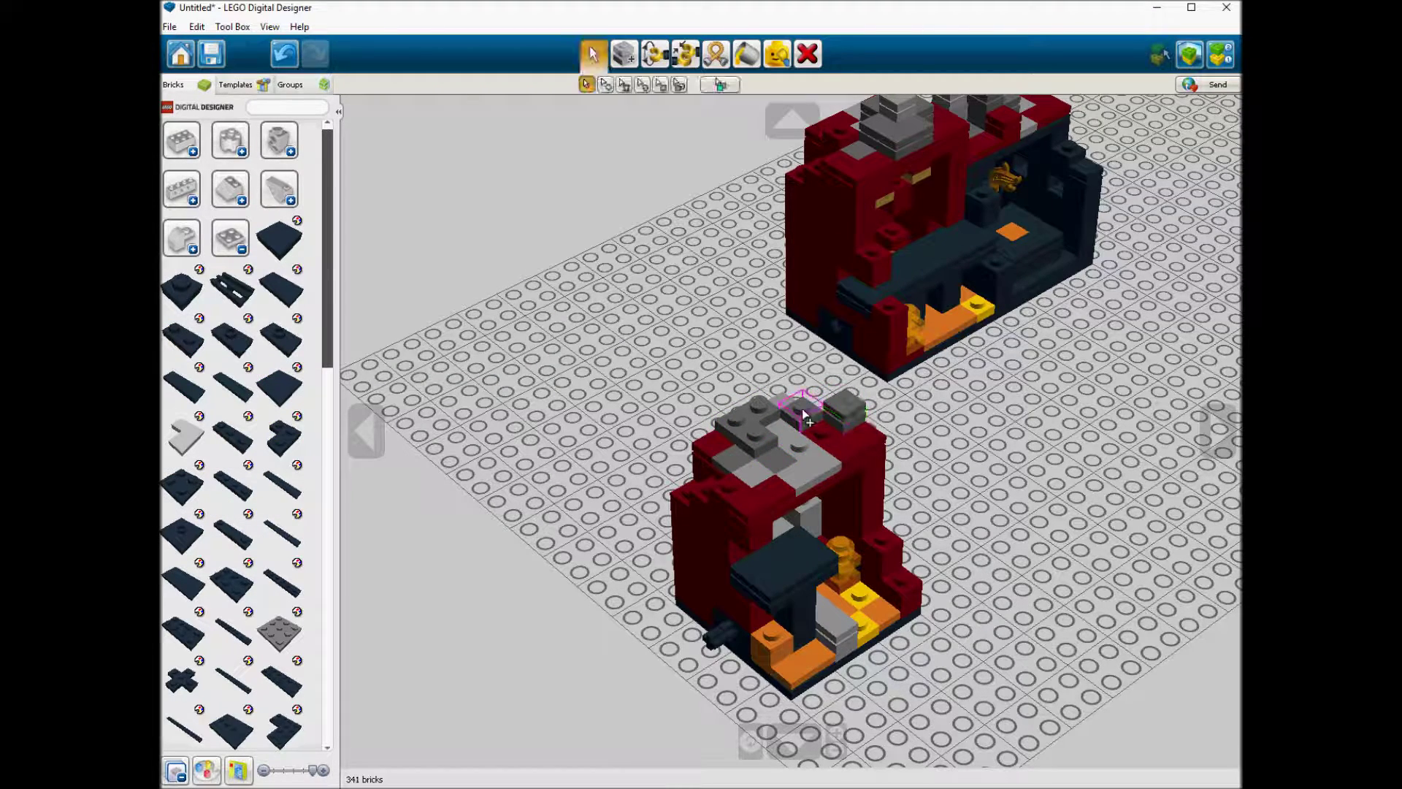
pyautogui.hotkey('ctrl', 'v')
pyautogui.click(760, 428)
pyautogui.hotkey('ctrl', 'v')
pyautogui.click(767, 443)
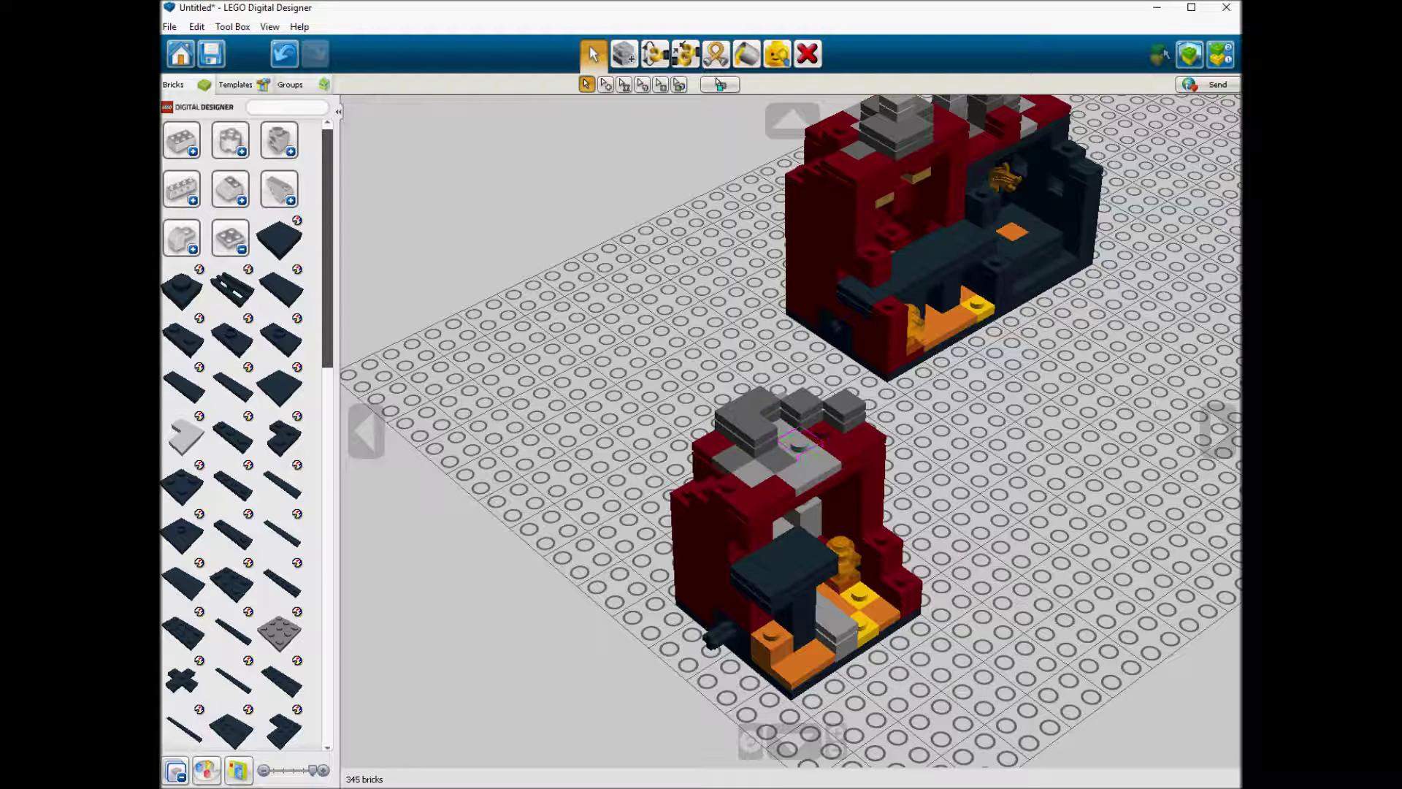
# Step: Stack two copied dark red pieces on the roof's front left, and place a light grey tile on the stud in the roof's middle
pyautogui.click(726, 491)
pyautogui.hotkey('ctrl', 'c')
pyautogui.hotkey('ctrl', 'v')
pyautogui.click(745, 483)
pyautogui.hotkey('ctrl', 'v')
pyautogui.click(745, 482)
pyautogui.click(812, 465)
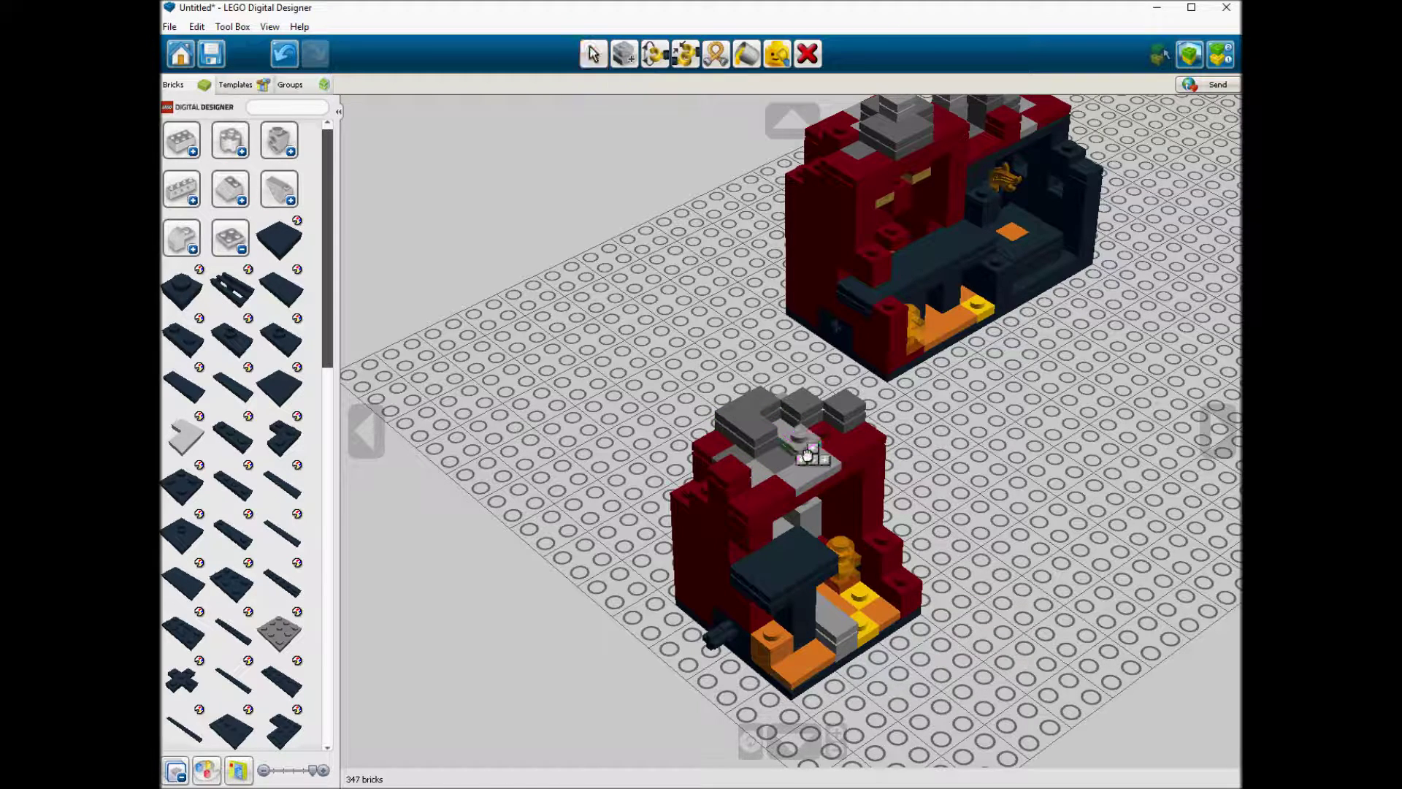
pyautogui.click(799, 440)
# Step: Add a dark grey brick between the two small dark grey stacks on the roof and cap it
pyautogui.click(182, 140)
pyautogui.click(248, 124)
pyautogui.click(424, 241)
pyautogui.click(846, 420)
pyautogui.hotkey('ctrl', 'v')
pyautogui.click(833, 411)
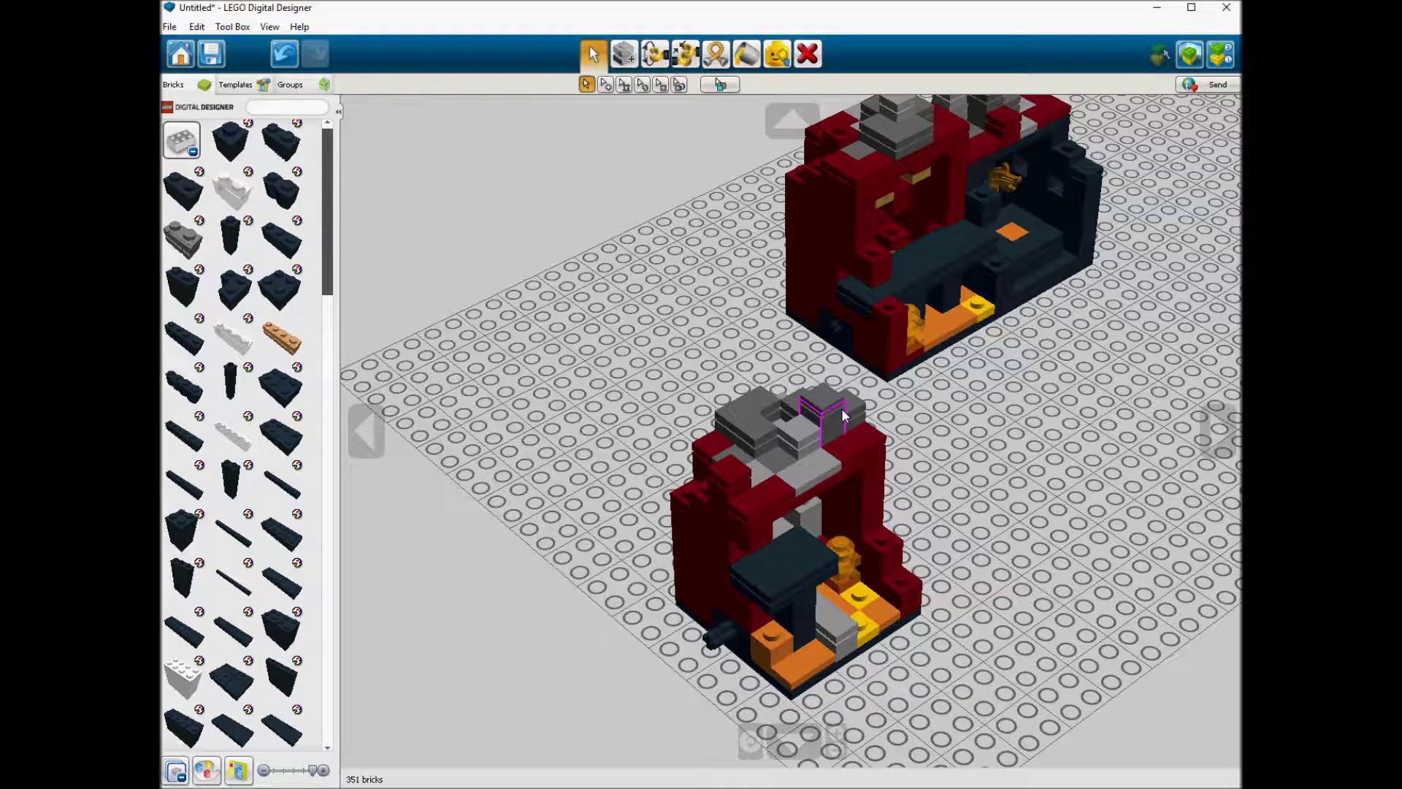
# Step: Copy the black 6x6 base plate of the joined structure onto the empty area near the ground's front edge
pyautogui.click(1032, 298)
pyautogui.hotkey('ctrl', 'c')
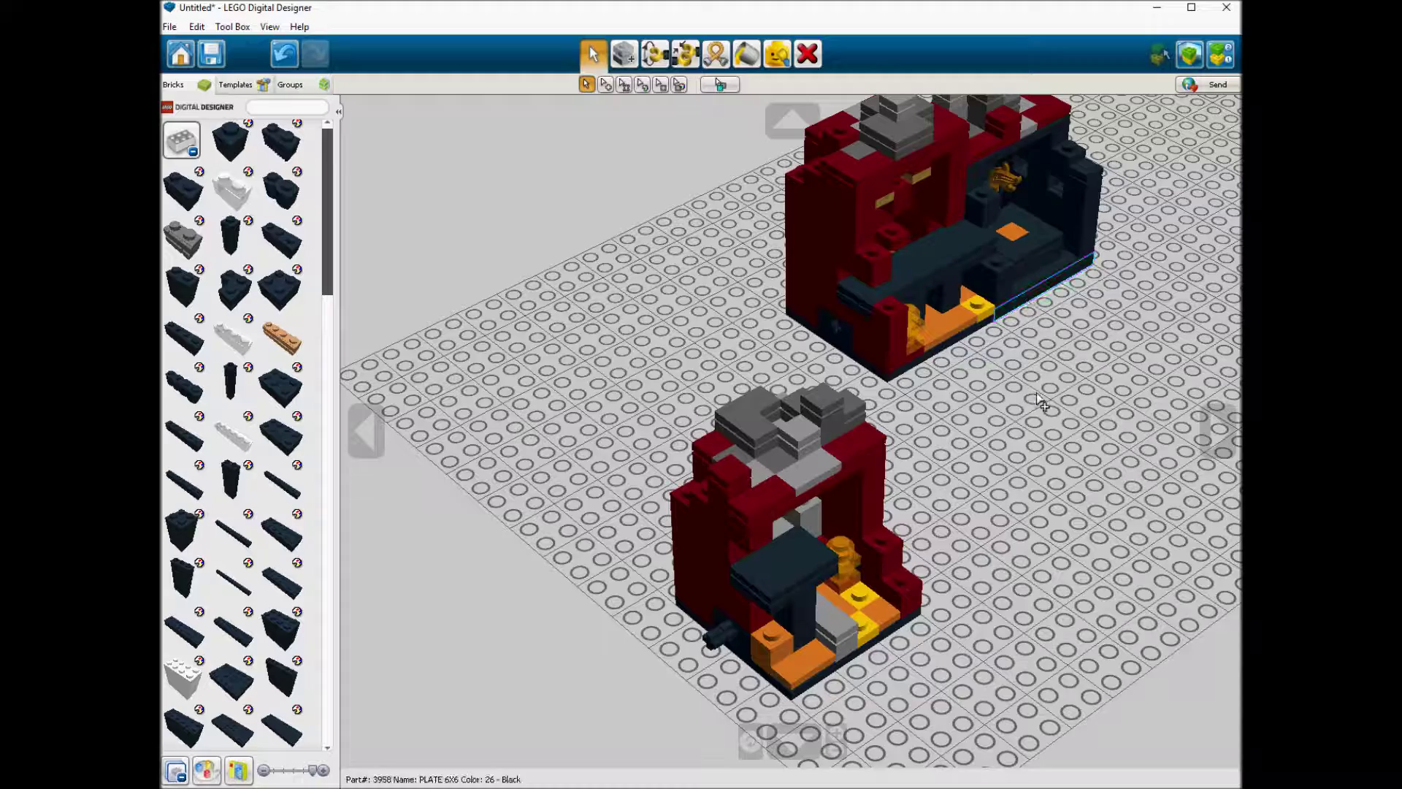
pyautogui.hotkey('ctrl', 'v')
pyautogui.scroll(-3, 1041, 563)
pyautogui.click(1062, 618)
pyautogui.rightClick(1099, 600)
pyautogui.scroll(3, 881, 301)
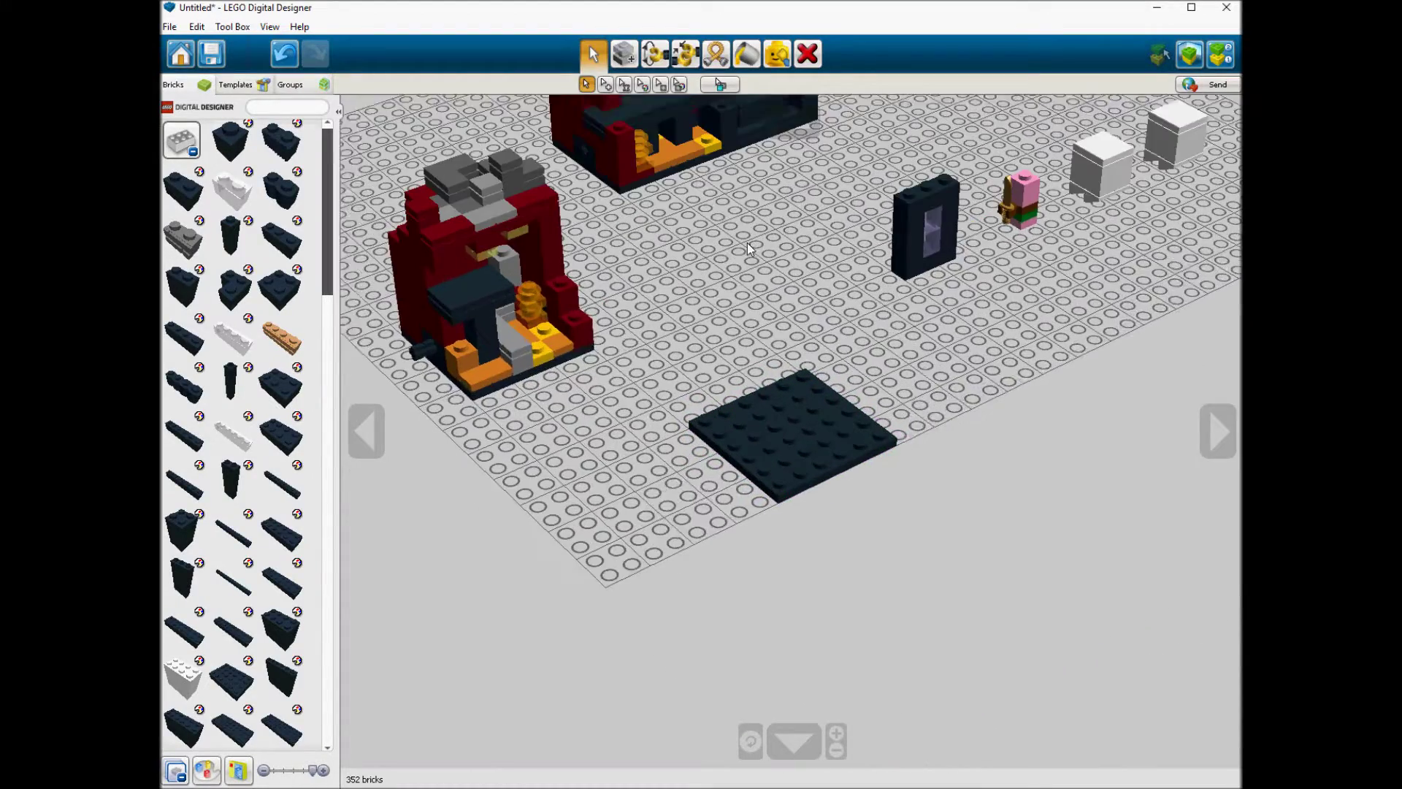
# Step: Place a copied dark red 1x2 brick on the new base plate's back corner, with black bricks on both sides of it
pyautogui.click(535, 251)
pyautogui.hotkey('ctrl', 'c')
pyautogui.hotkey('ctrl', 'v')
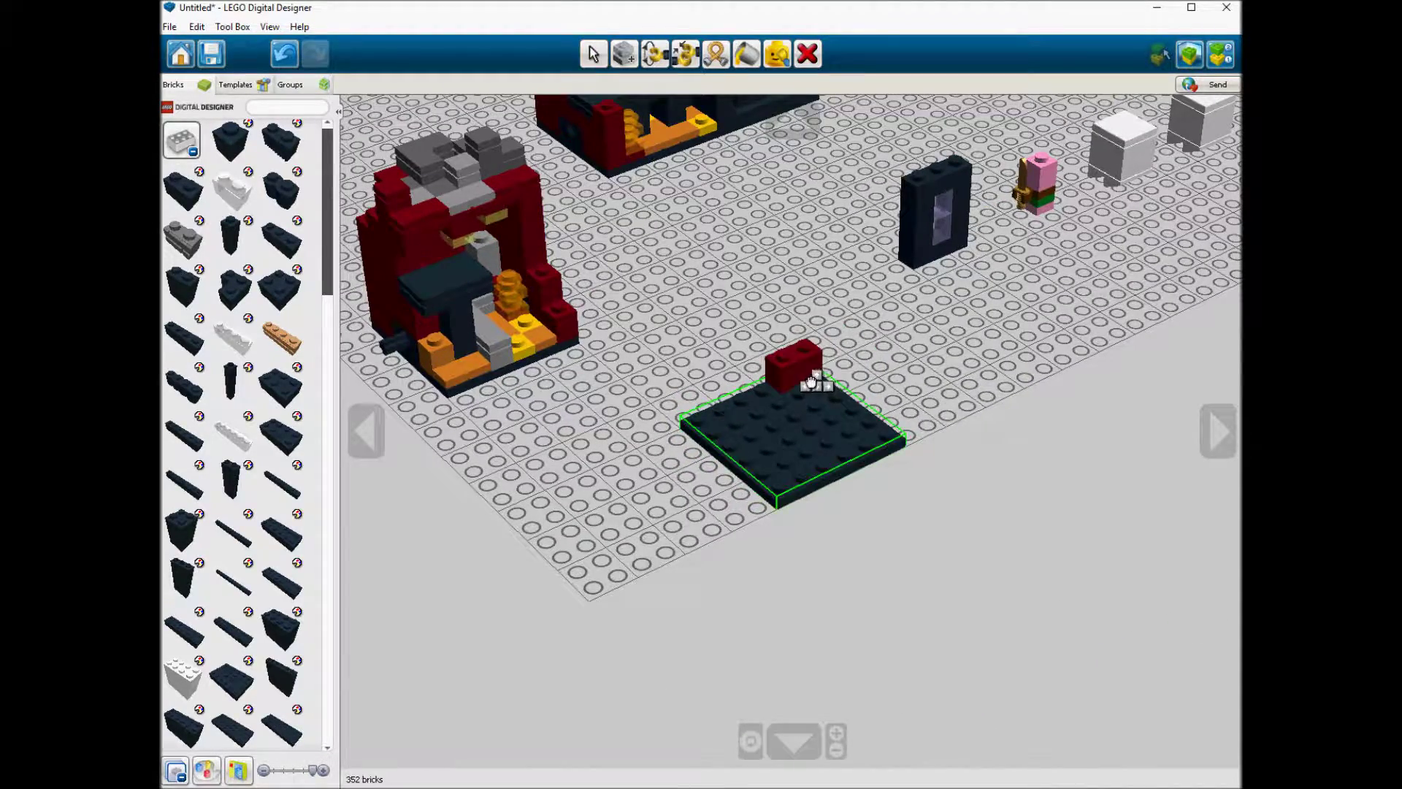
pyautogui.click(798, 342)
pyautogui.hotkey('ctrl', 'v')
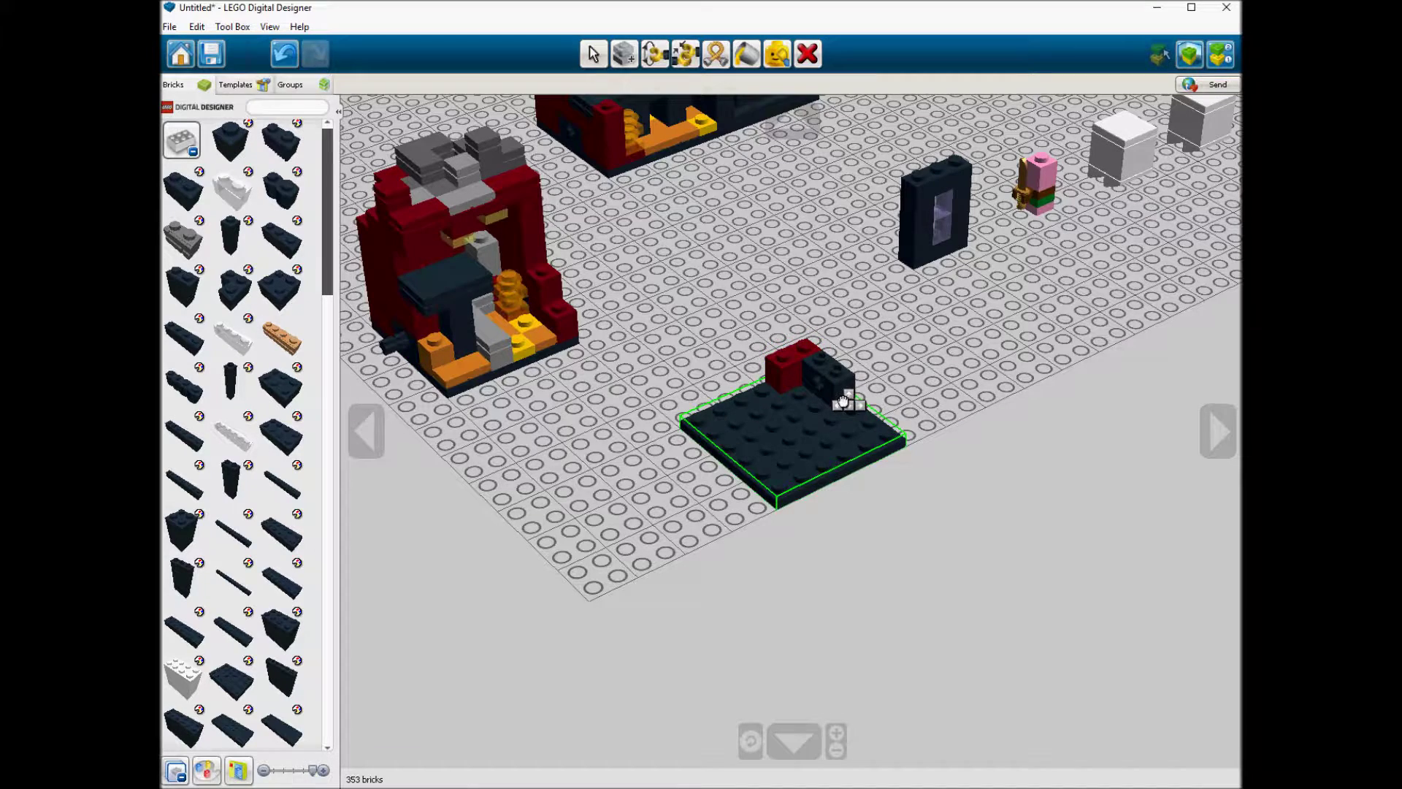
pyautogui.click(859, 414)
pyautogui.hotkey('ctrl', 'v')
pyautogui.click(753, 403)
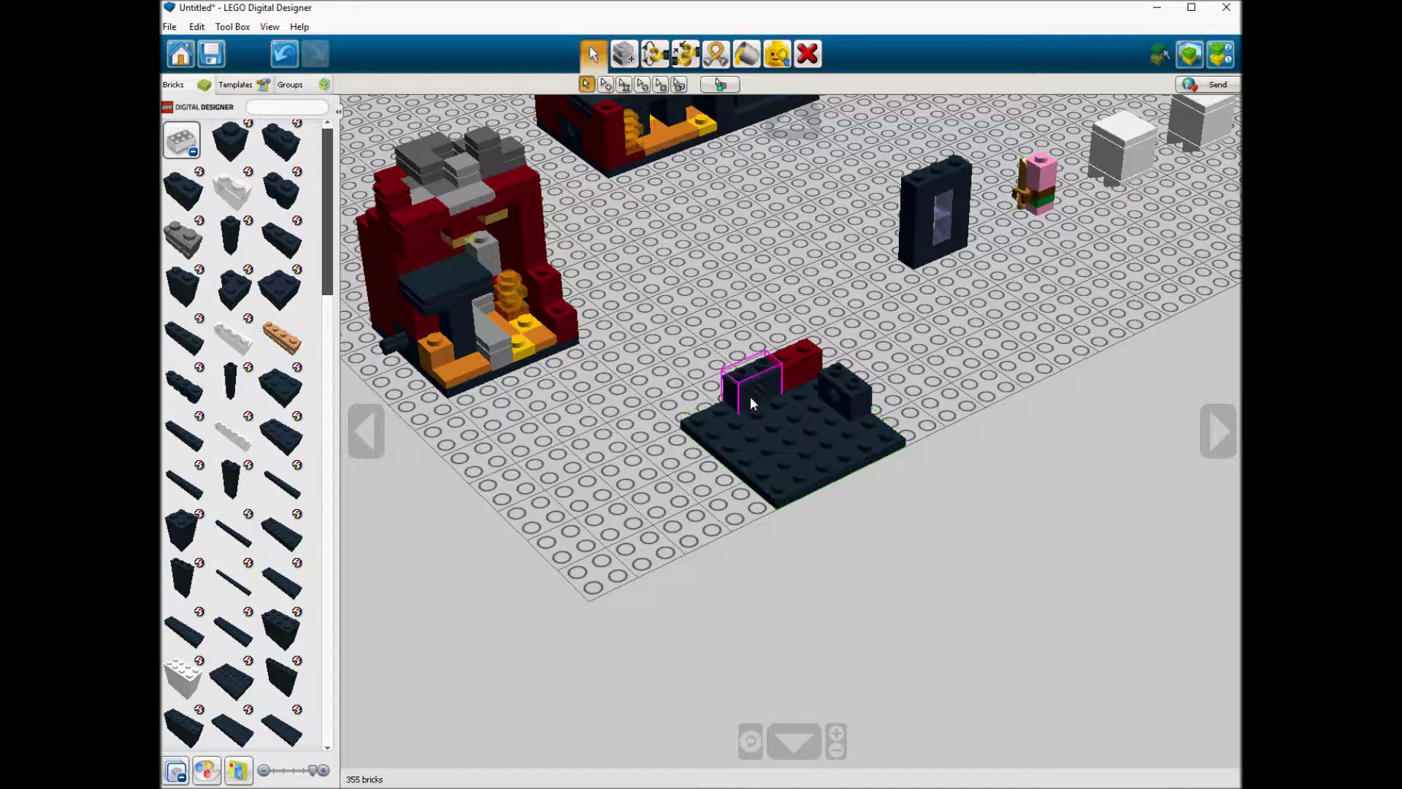
# Step: Add dark red bricks at the base's left corner, beside the back corner bricks, and at the front end of the right edge
pyautogui.click(297, 221)
pyautogui.click(480, 285)
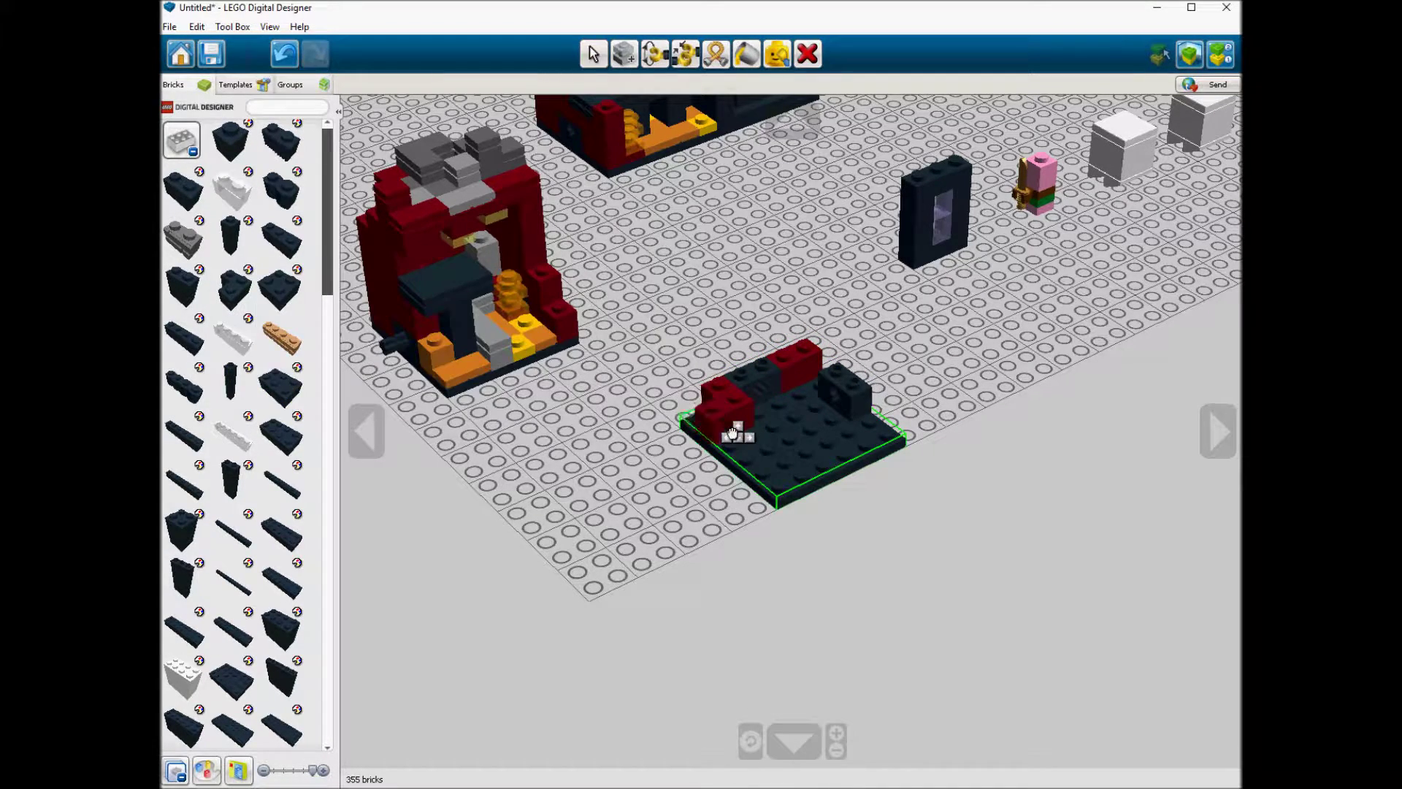
pyautogui.click(723, 426)
pyautogui.click(794, 375)
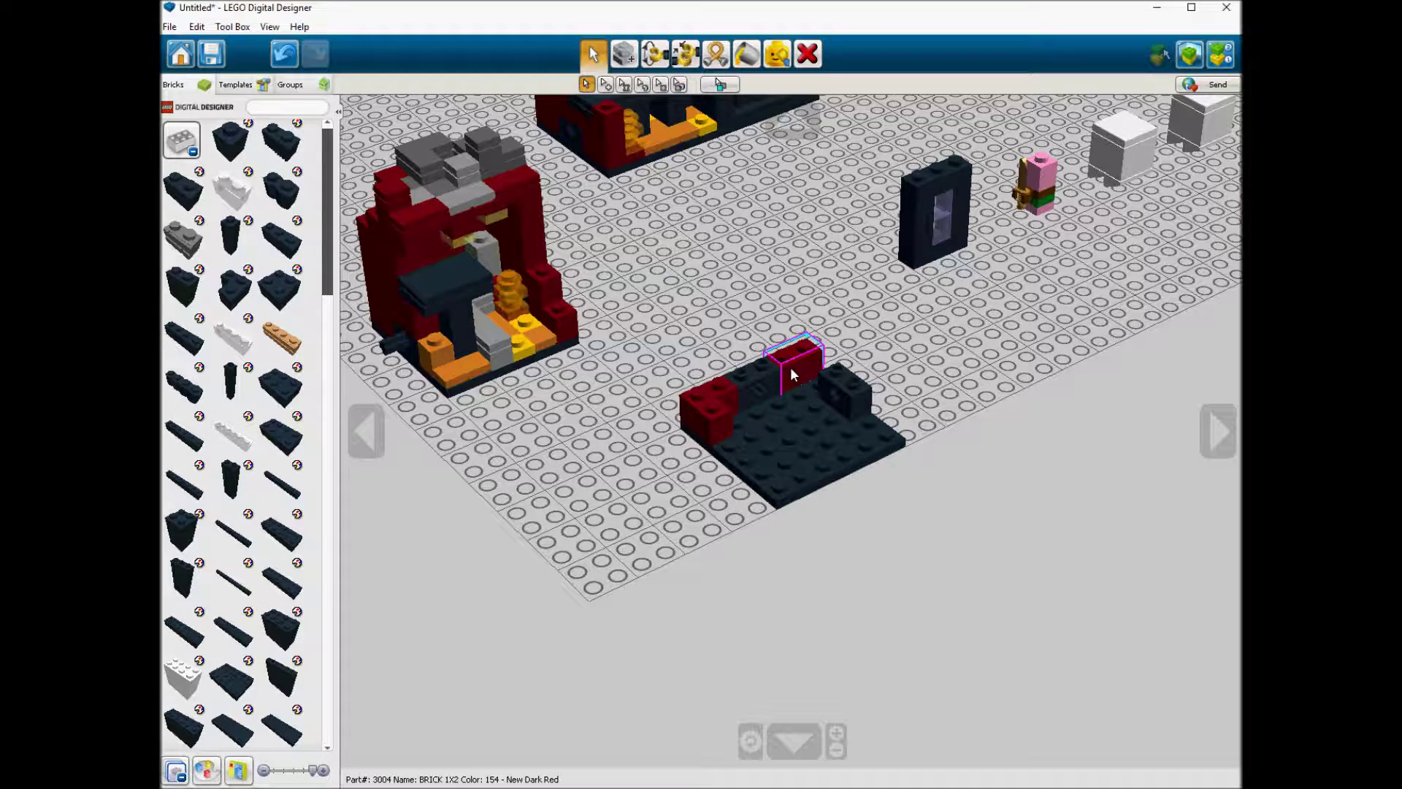
pyautogui.click(808, 394)
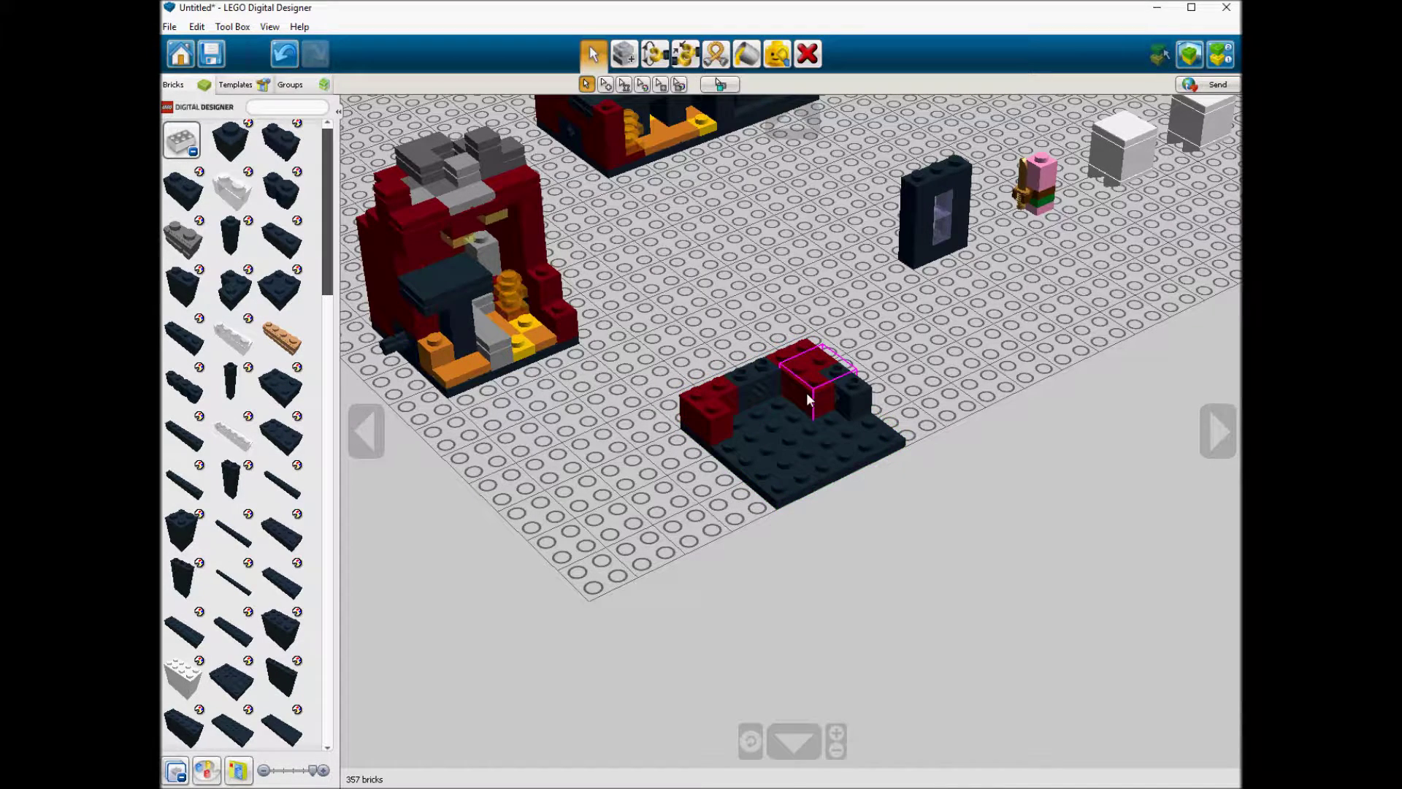
pyautogui.keyDown('alt'); pyautogui.click(812, 401); pyautogui.keyUp('alt')
pyautogui.click(891, 450)
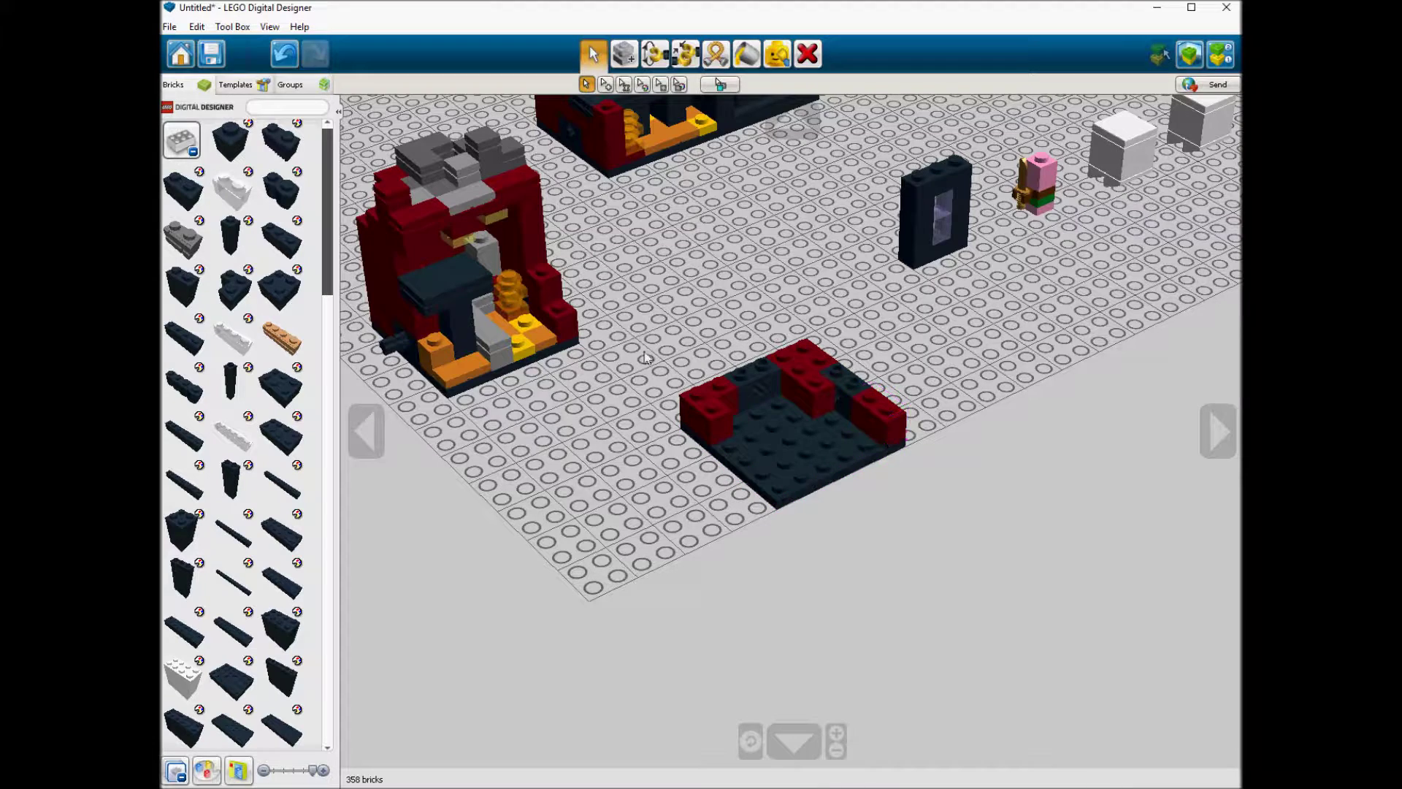
# Step: Stack a small dark red brick on the back corner and add another dark red brick on the inner side of the left corner
pyautogui.keyDown('alt'); pyautogui.click(393, 222); pyautogui.keyUp('alt')
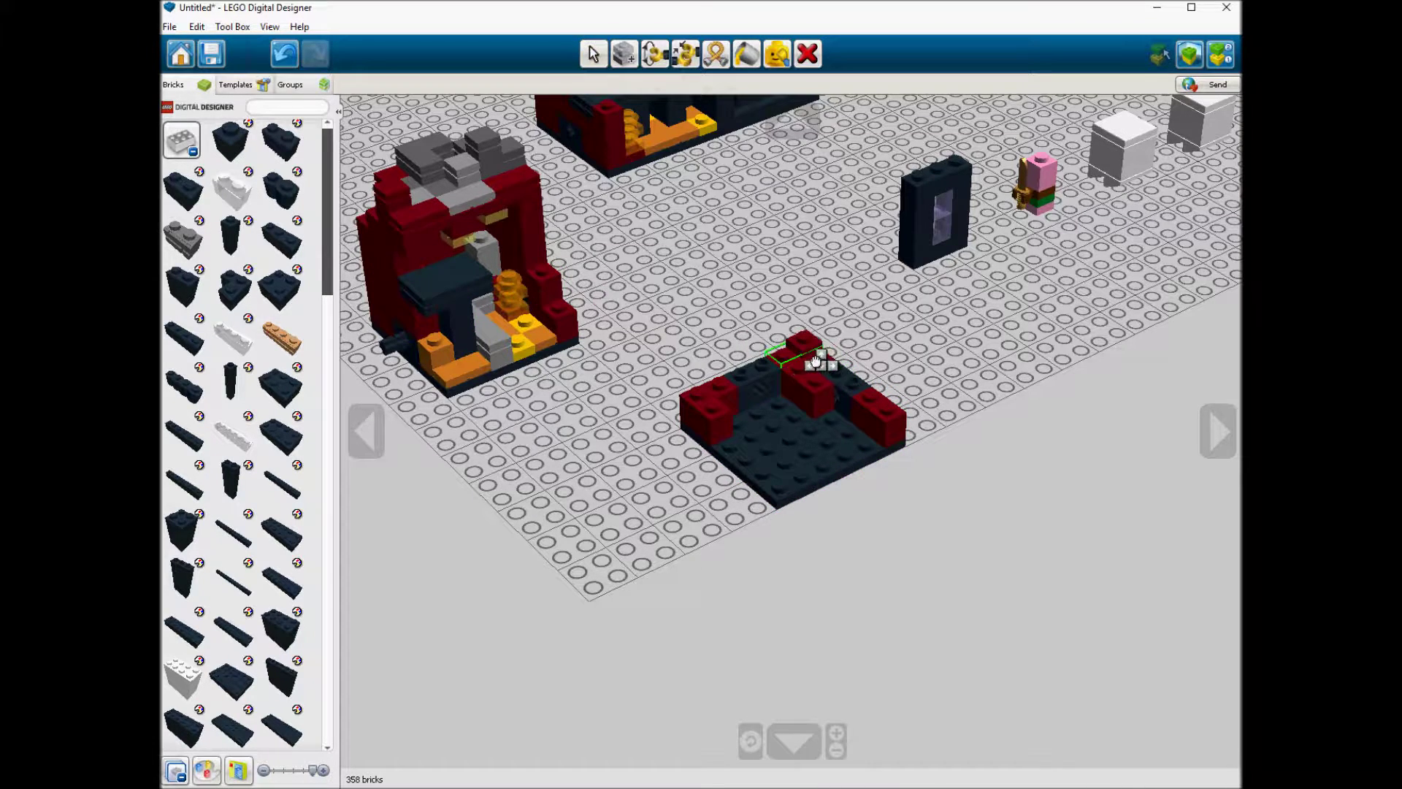
pyautogui.click(816, 359)
pyautogui.press('c')
pyautogui.click(720, 423)
pyautogui.click(774, 437)
pyautogui.press('c')
# Step: Copy the orange 1x1 brick into the gap between the dark red bricks and the orange tile beside the right wall
pyautogui.click(432, 345)
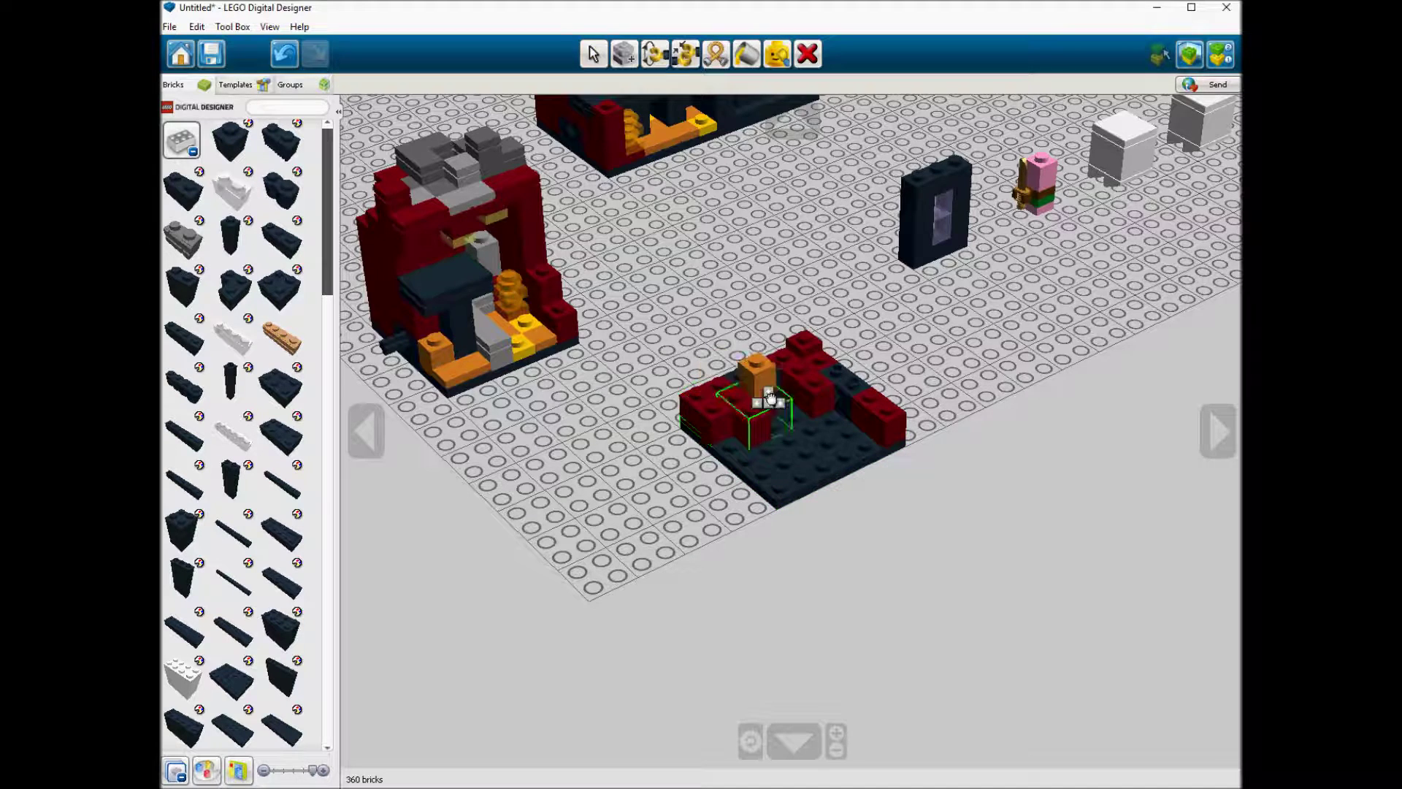
pyautogui.click(792, 413)
pyautogui.click(454, 371)
pyautogui.hotkey('ctrl', 'c')
pyautogui.hotkey('ctrl', 'v')
pyautogui.click(853, 436)
# Step: Copy a yellow plate from the finished section to the front end of the new orange tile
pyautogui.click(521, 352)
pyautogui.hotkey('ctrl', 'c')
pyautogui.hotkey('ctrl', 'v')
pyautogui.click(876, 460)
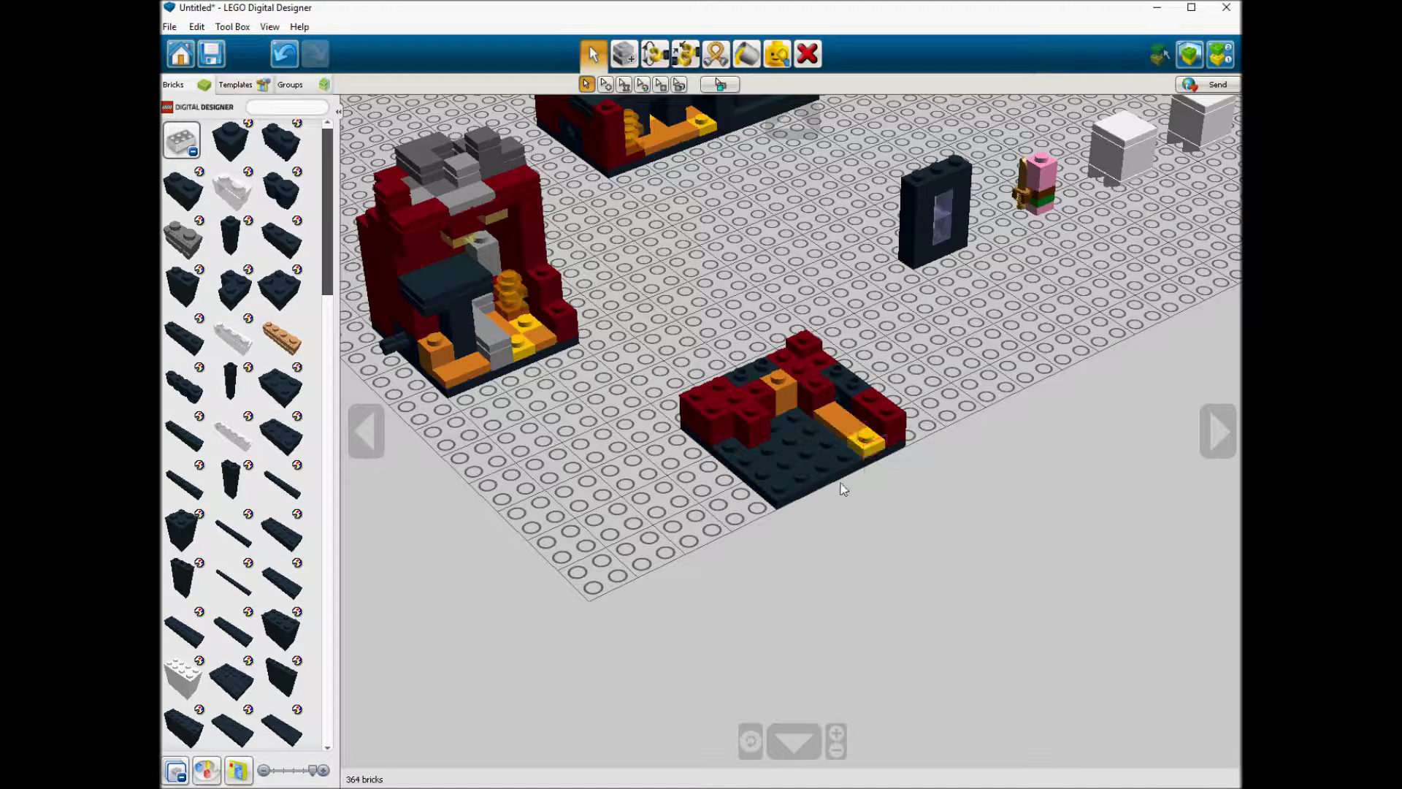
# Step: Lay copied orange tiles in an L shape across the middle of the base
pyautogui.moveTo(824, 436); pyautogui.dragTo(794, 449)
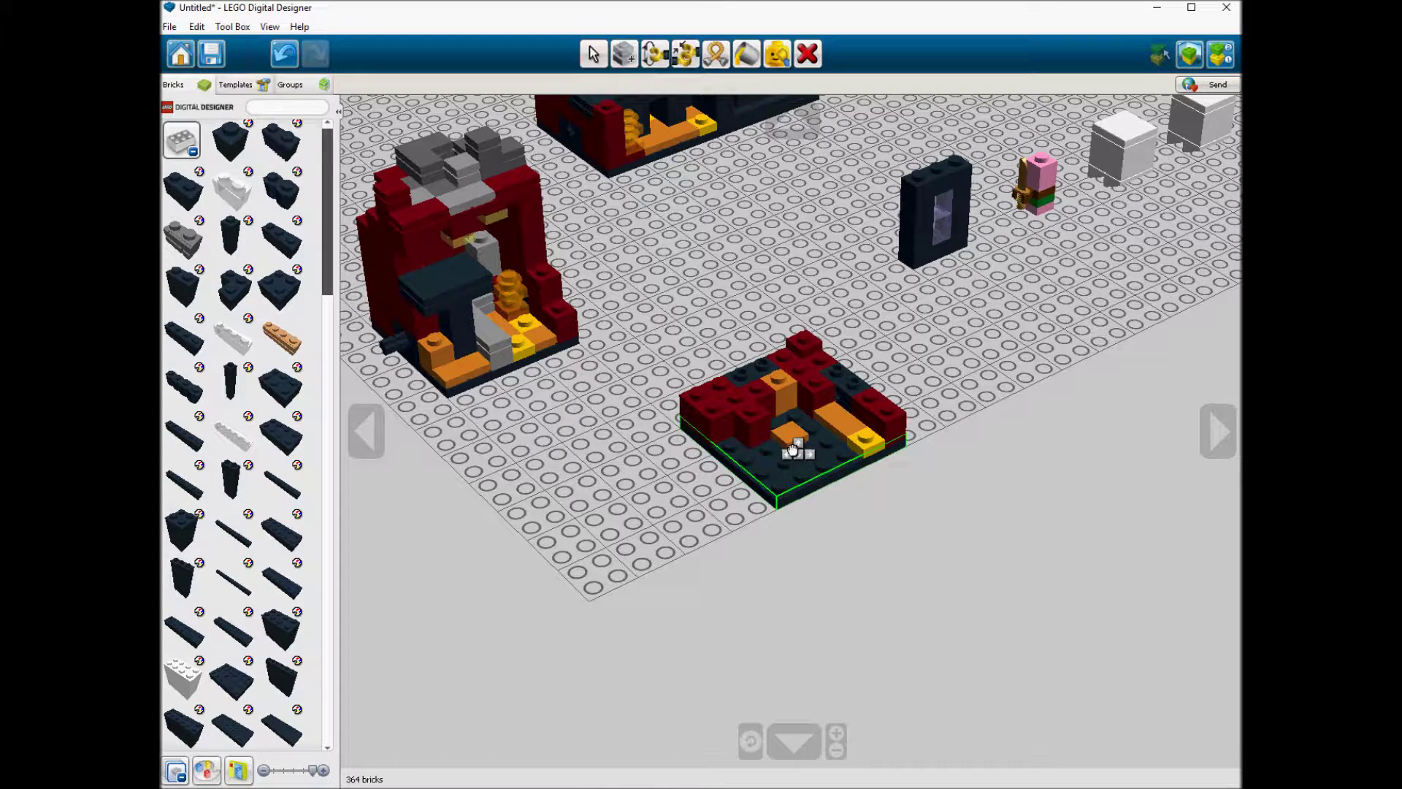
pyautogui.click(793, 449)
pyautogui.hotkey('ctrl', 'v')
pyautogui.click(783, 451)
pyautogui.hotkey('ctrl', 'v')
pyautogui.click(791, 456)
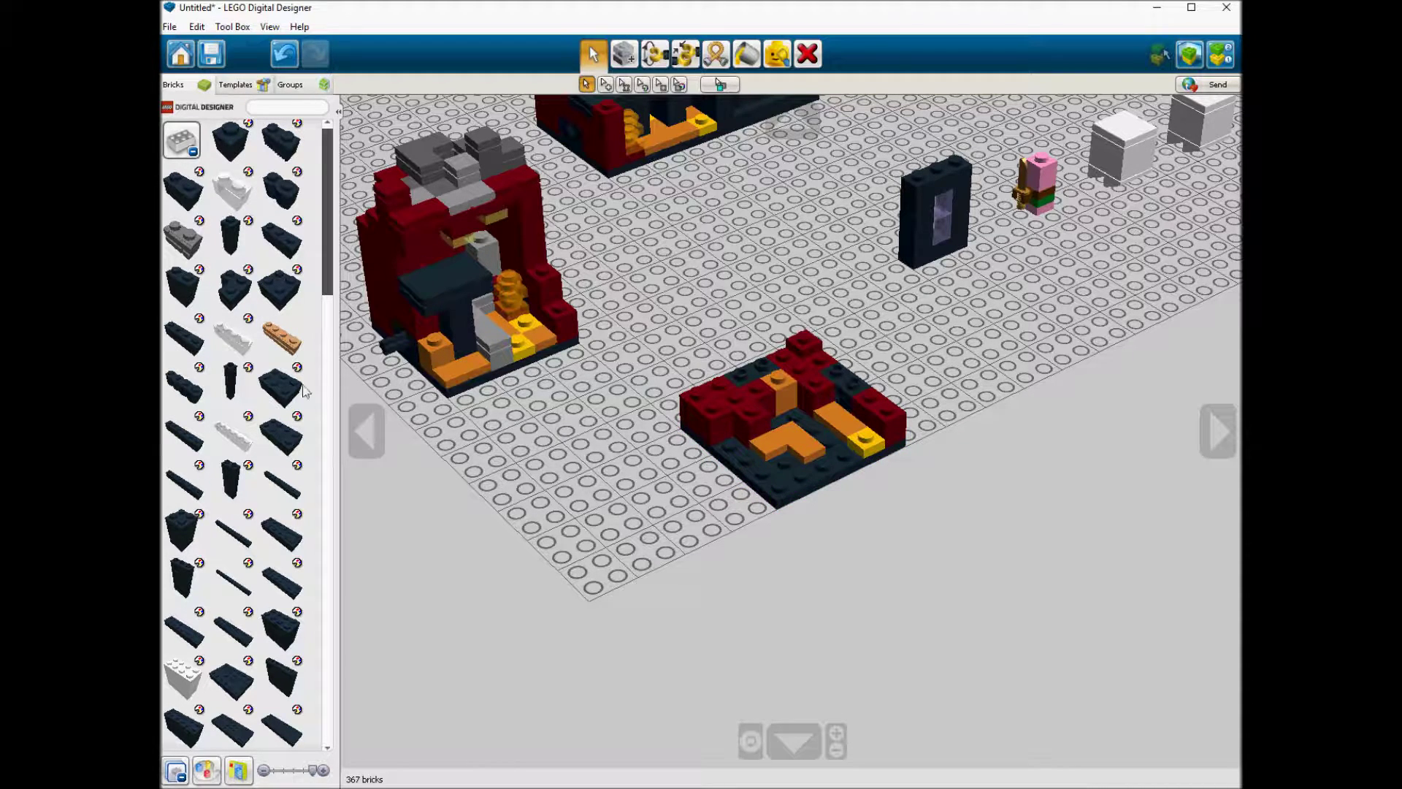
# Step: Place a yellow plate in front of the orange 1x1 brick in the middle of the base
pyautogui.click(187, 148)
pyautogui.click(230, 239)
pyautogui.click(199, 319)
pyautogui.click(474, 404)
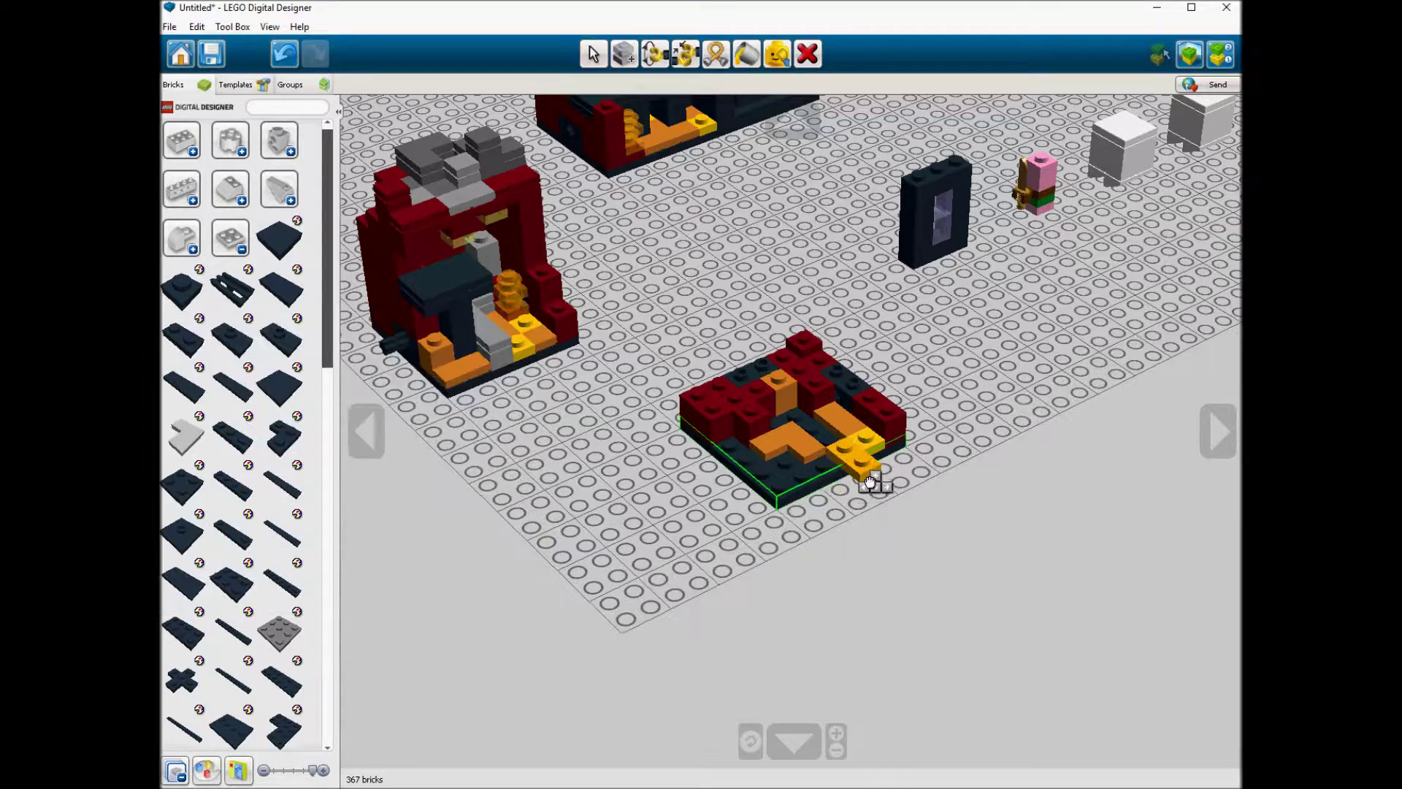
pyautogui.click(199, 319)
pyautogui.click(222, 444)
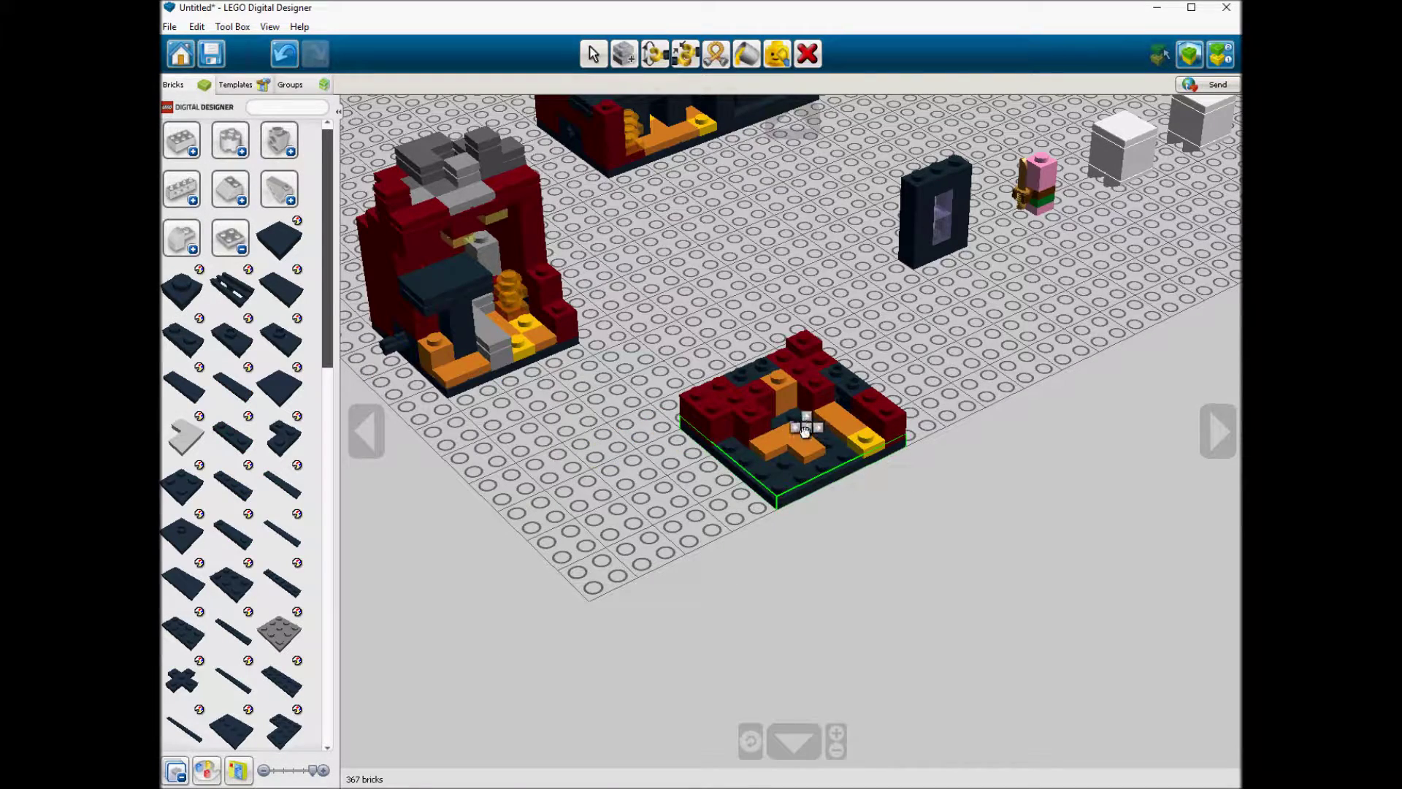
pyautogui.click(801, 420)
# Step: Cover the yellow plate with orange pieces and put a copied orange tile on the base's front corner
pyautogui.keyDown('alt'); pyautogui.click(800, 414); pyautogui.keyUp('alt')
pyautogui.moveTo(804, 437)
pyautogui.mouseDown(button='right')
pyautogui.moveTo(790, 456)
pyautogui.moveTo(791, 442)
pyautogui.mouseUp(button='right')
pyautogui.click(804, 438)
pyautogui.keyDown('alt'); pyautogui.click(782, 445); pyautogui.keyUp('alt')
pyautogui.click(776, 417)
pyautogui.keyDown('alt'); pyautogui.click(782, 441); pyautogui.keyUp('alt')
pyautogui.click(791, 412)
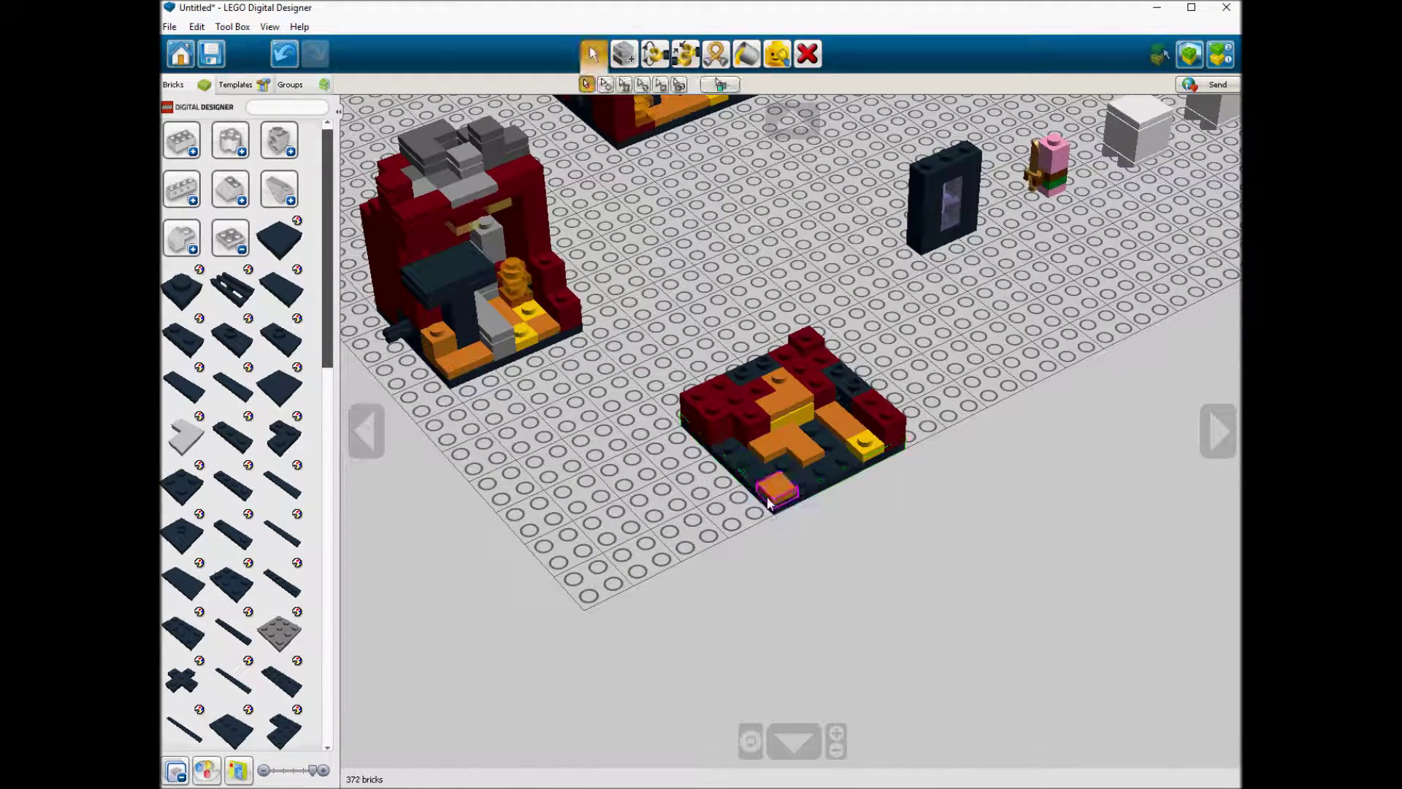
# Step: Add a black brick on the base's left edge and a dark red corner plate around the front corner's orange tile
pyautogui.click(792, 445)
pyautogui.click(743, 483)
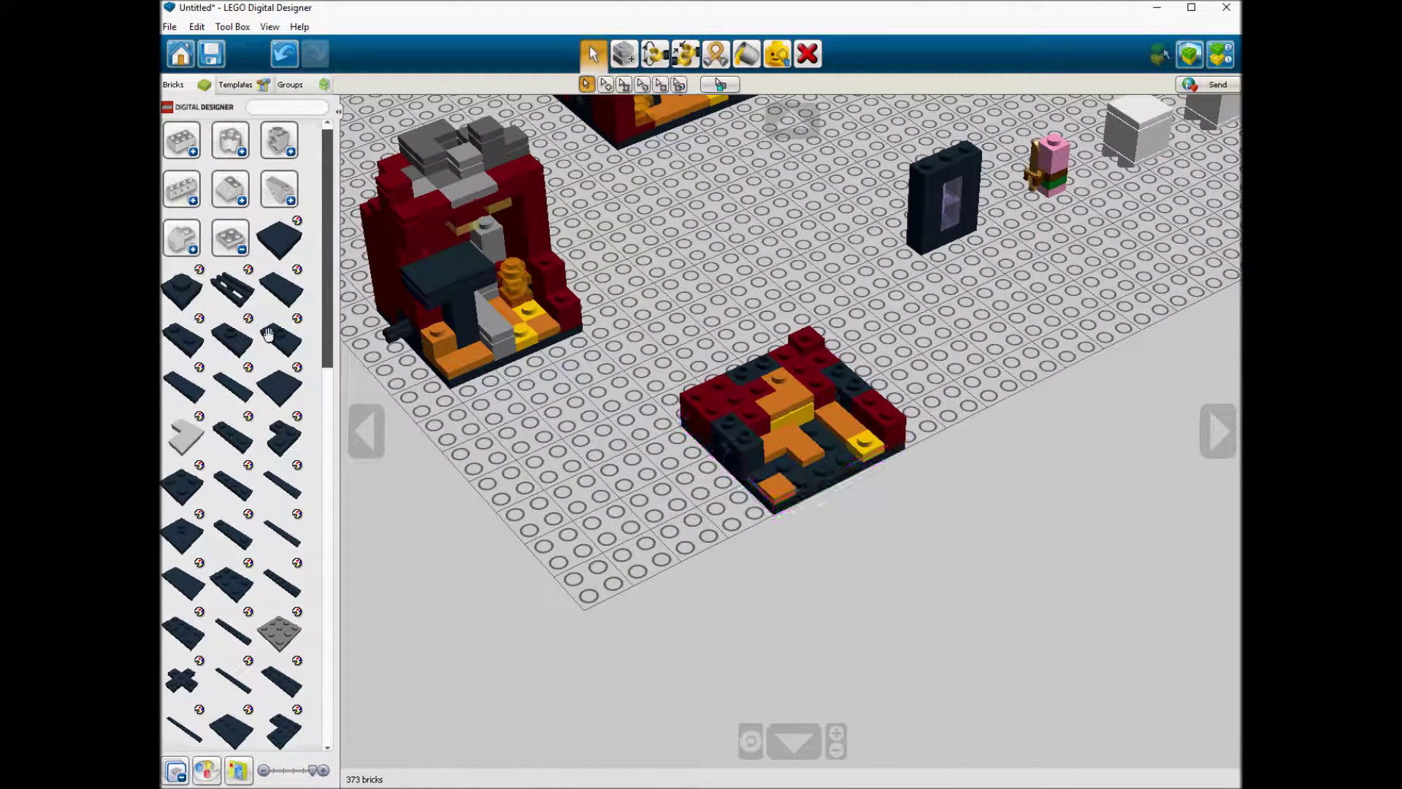
pyautogui.click(285, 441)
pyautogui.click(774, 508)
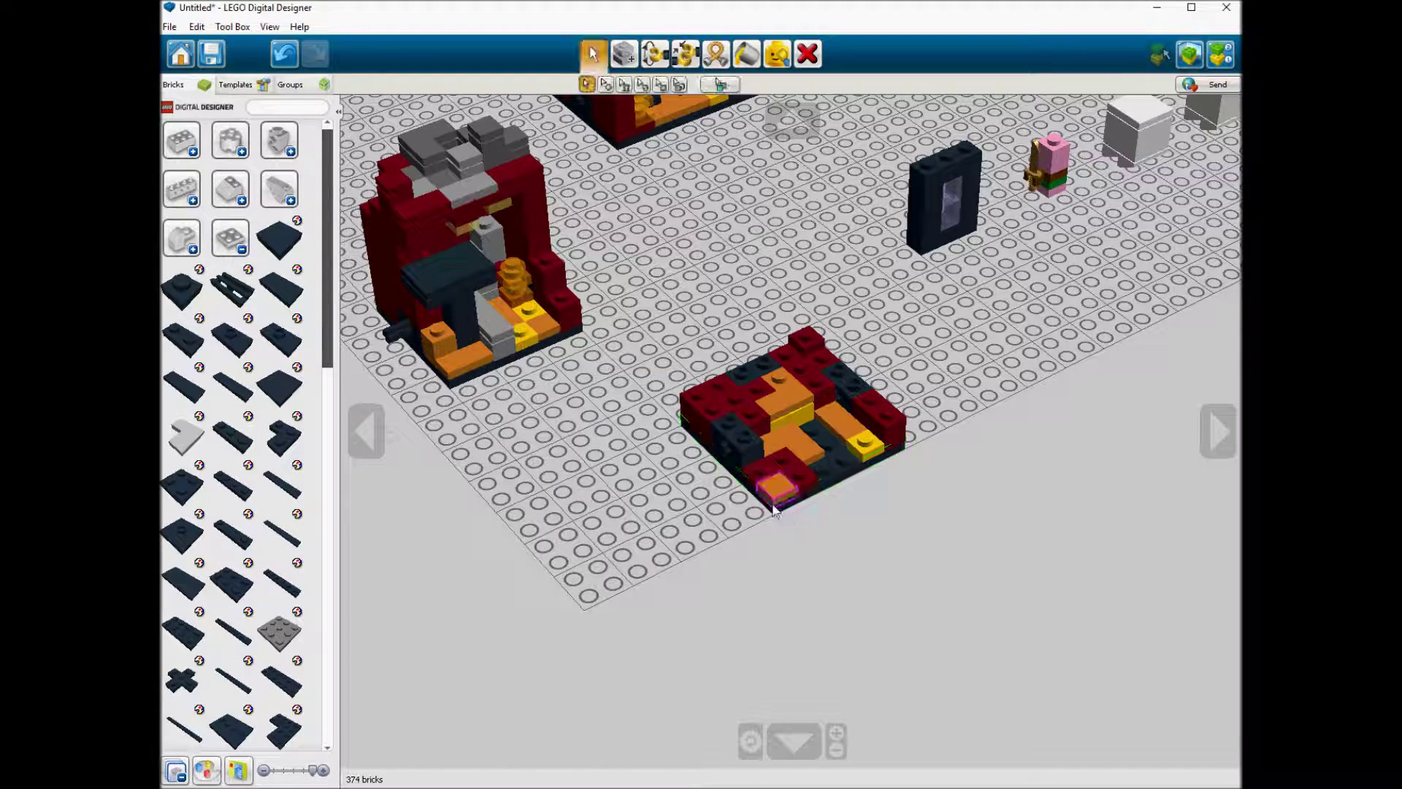
# Step: Extend the front edge with a dark red plate and place a black brick in the gap between the orange tiles
pyautogui.click(199, 319)
pyautogui.click(429, 351)
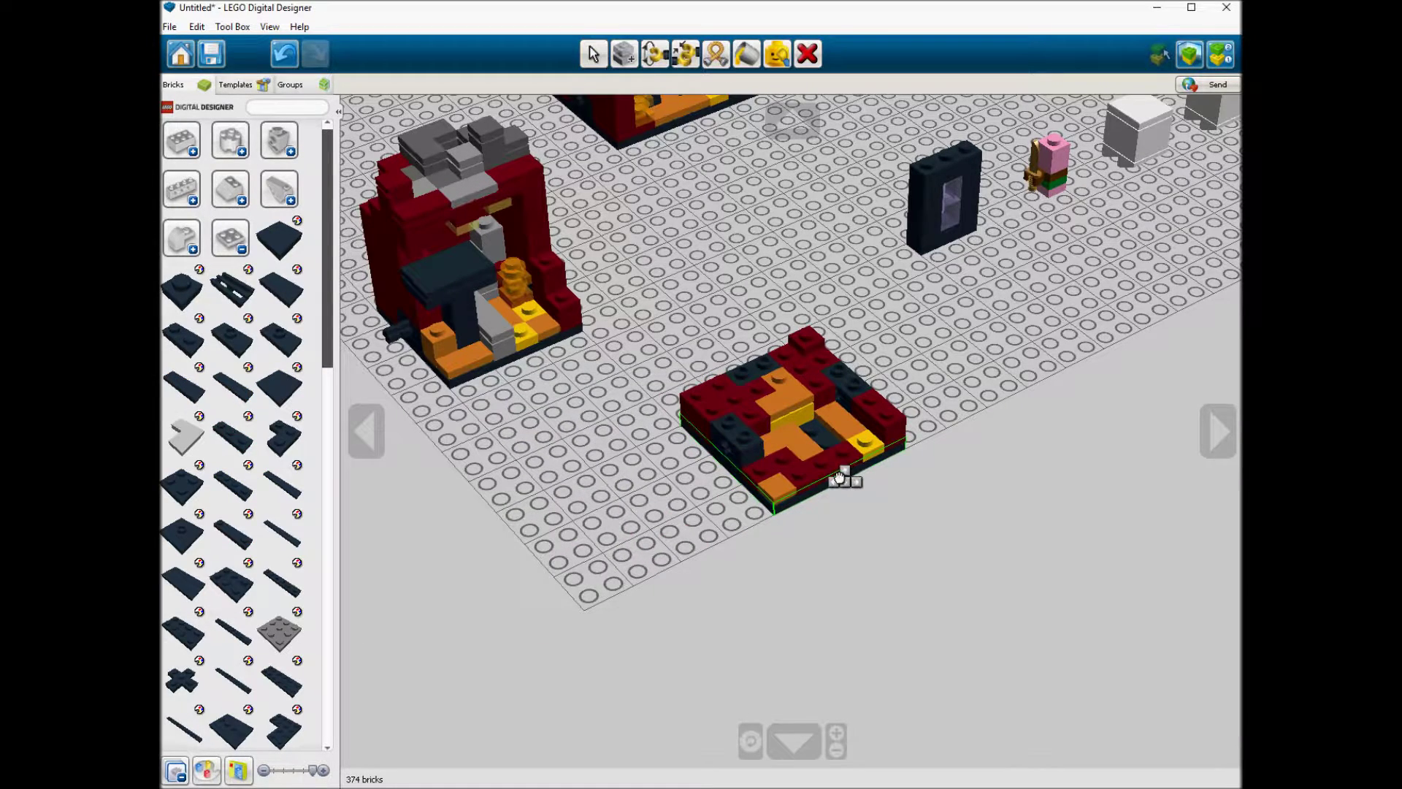
pyautogui.click(830, 471)
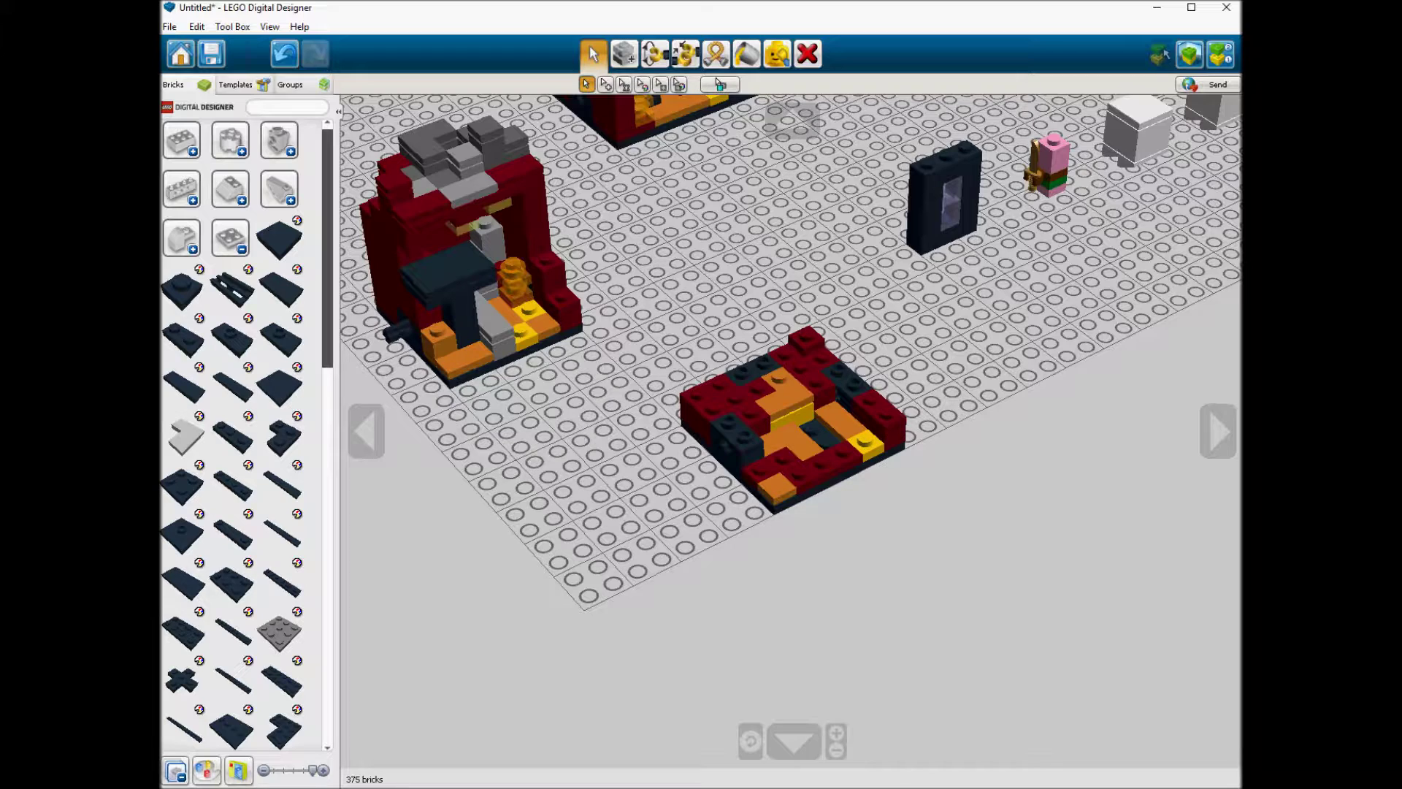
pyautogui.click(795, 426)
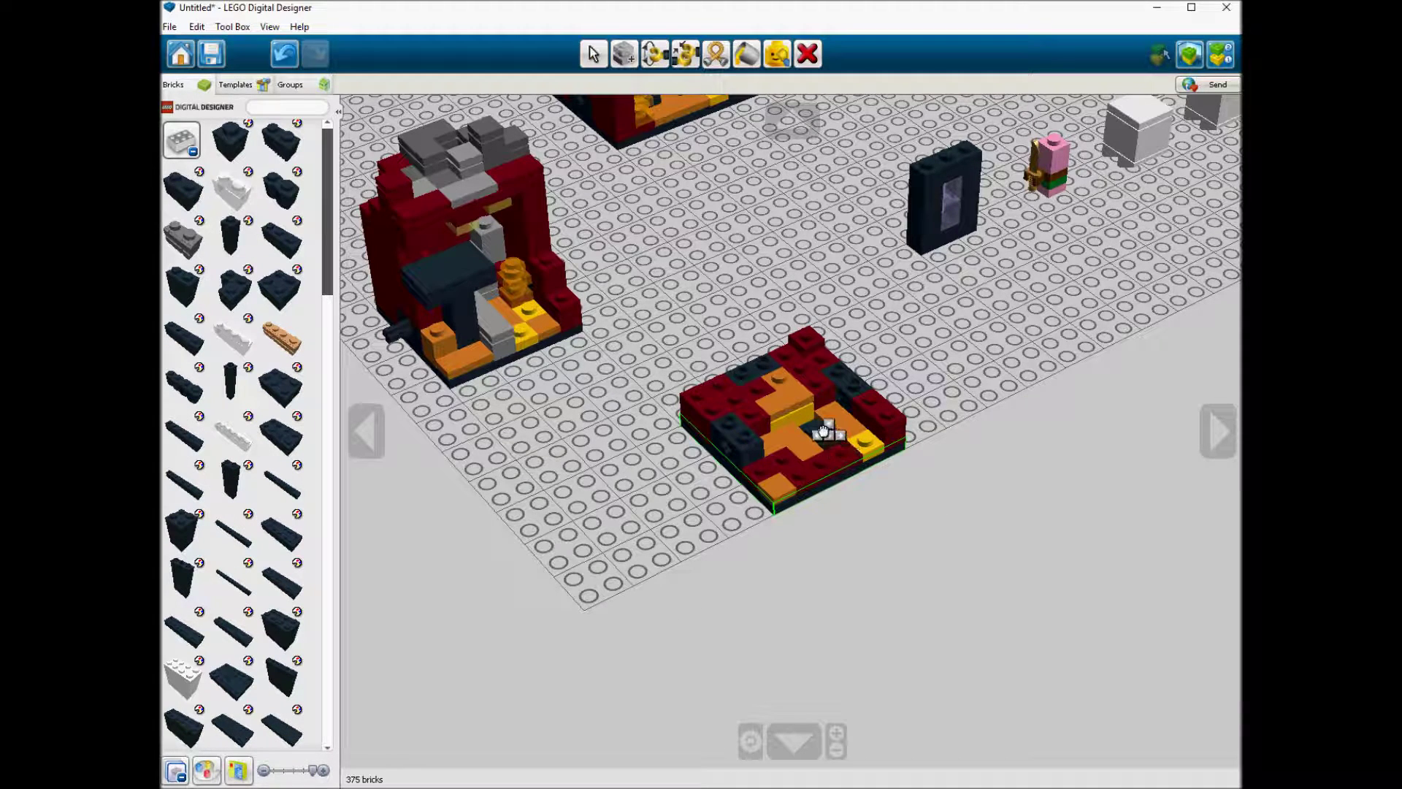
pyautogui.click(824, 433)
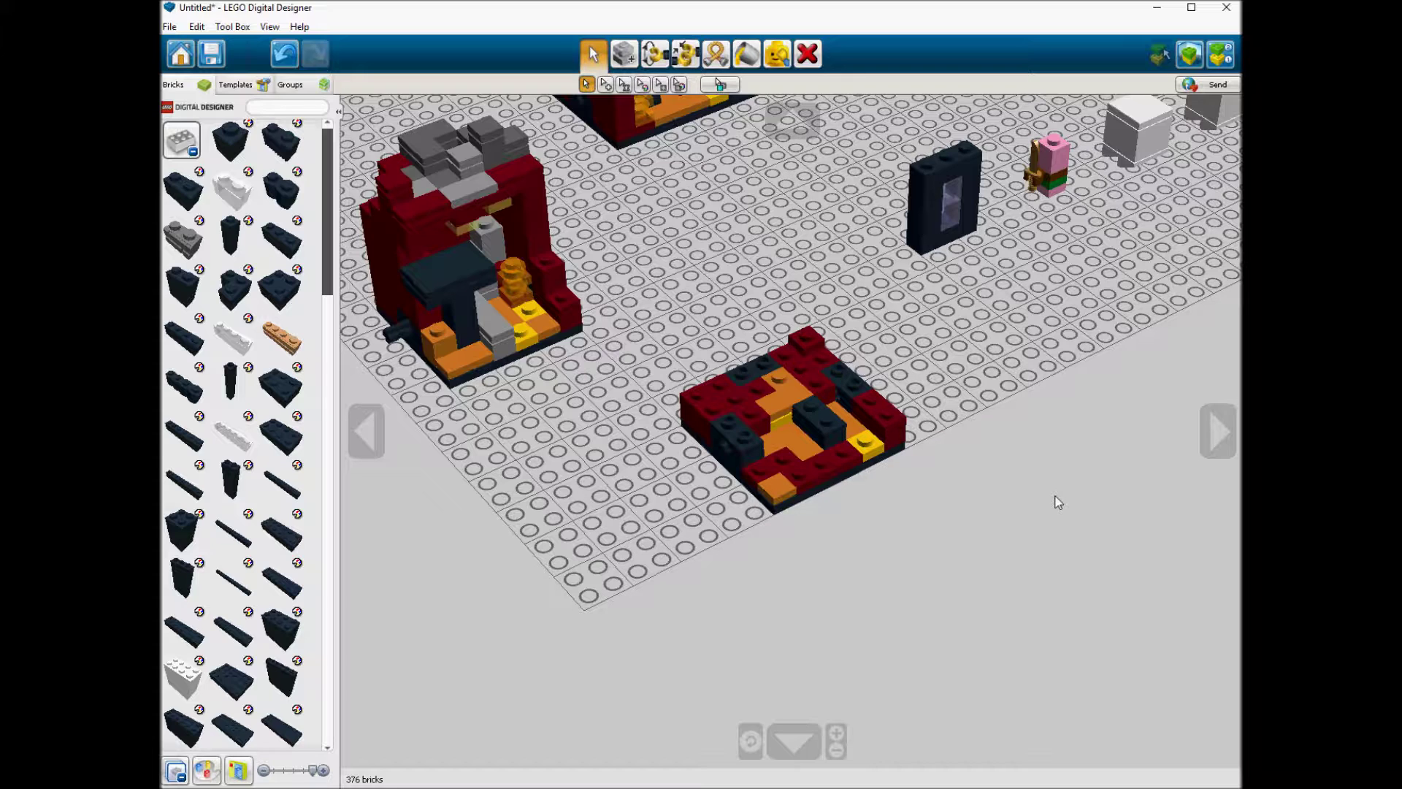
# Step: Stack small dark red plates beside the front orange tile and set a copied orange round piece behind them
pyautogui.click(772, 477)
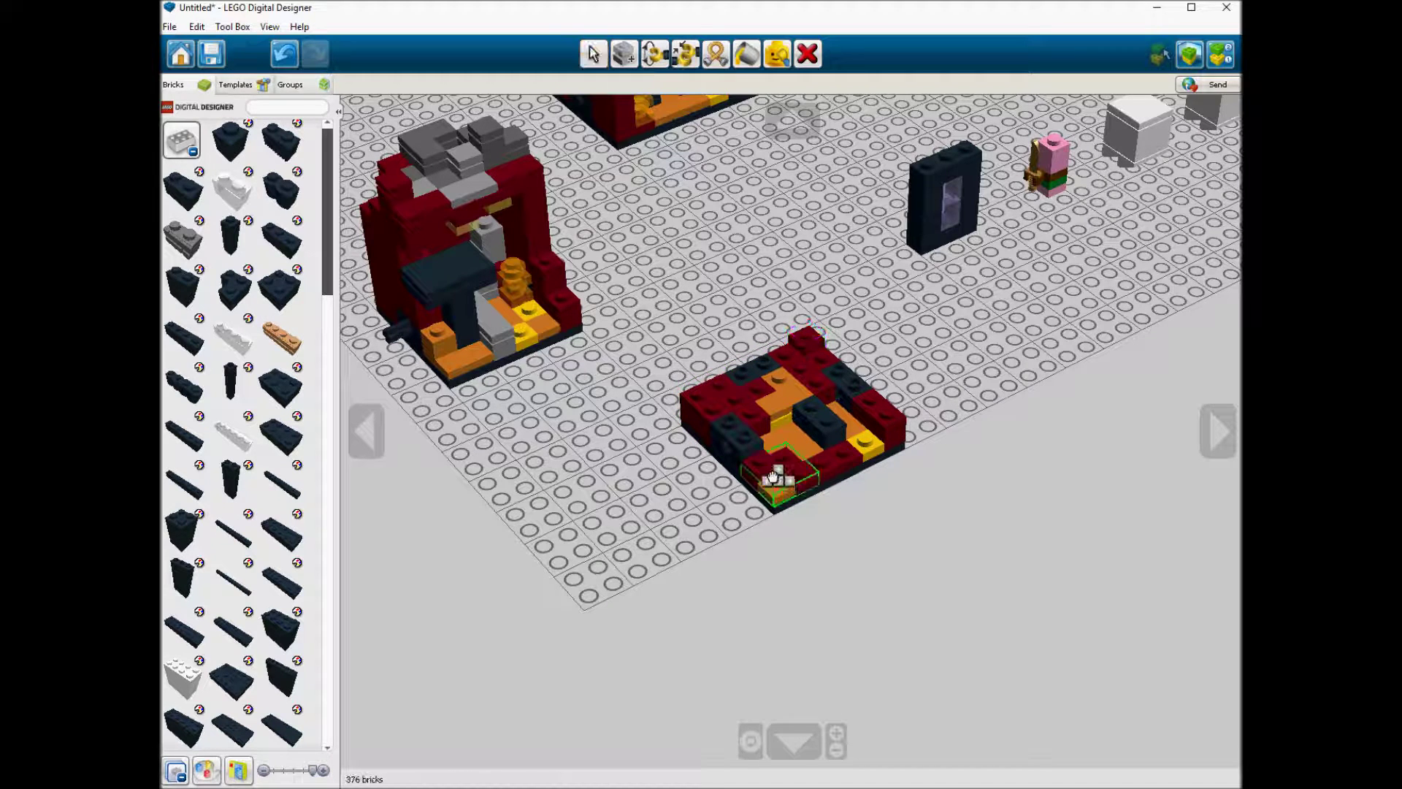
pyautogui.click(774, 476)
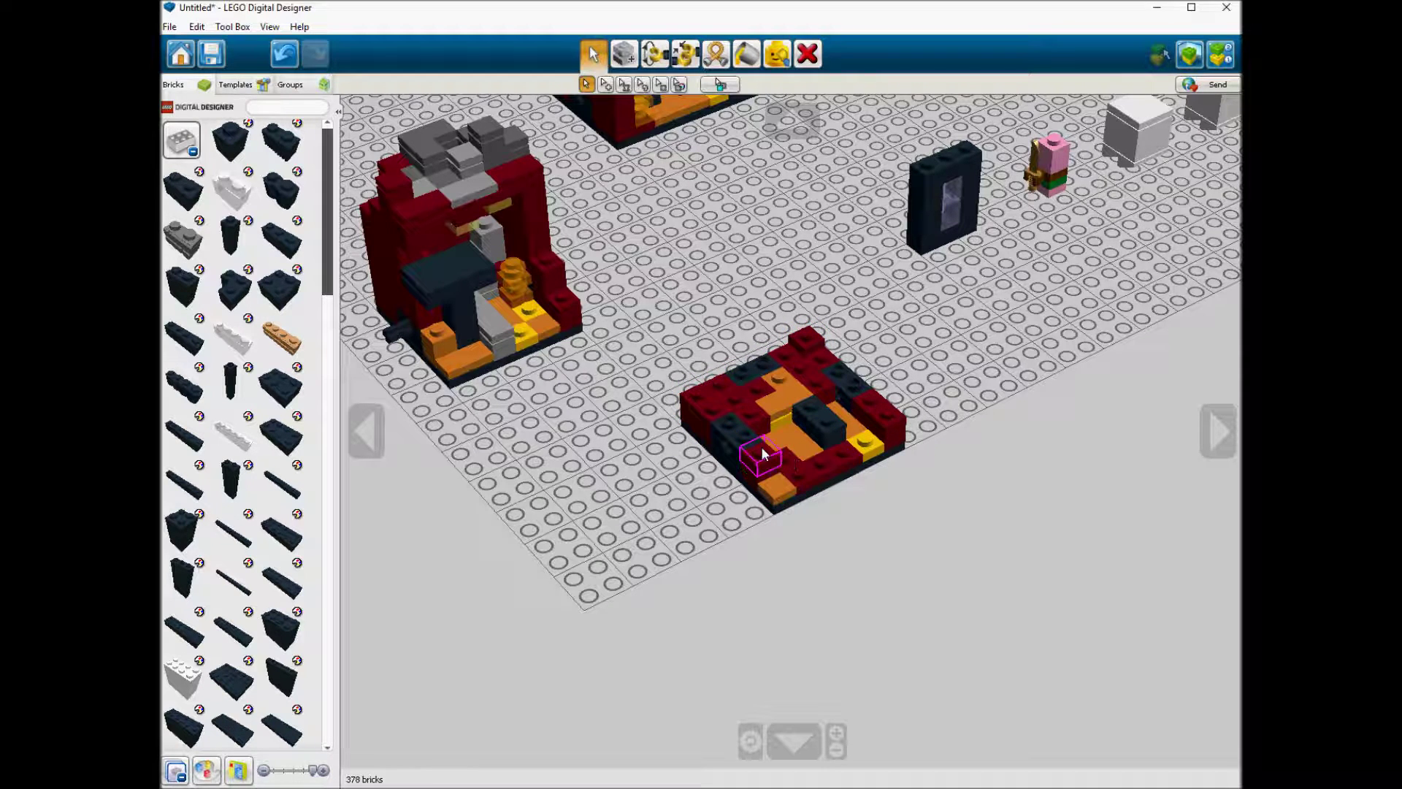
pyautogui.keyDown('alt'); pyautogui.click(516, 278); pyautogui.keyUp('alt')
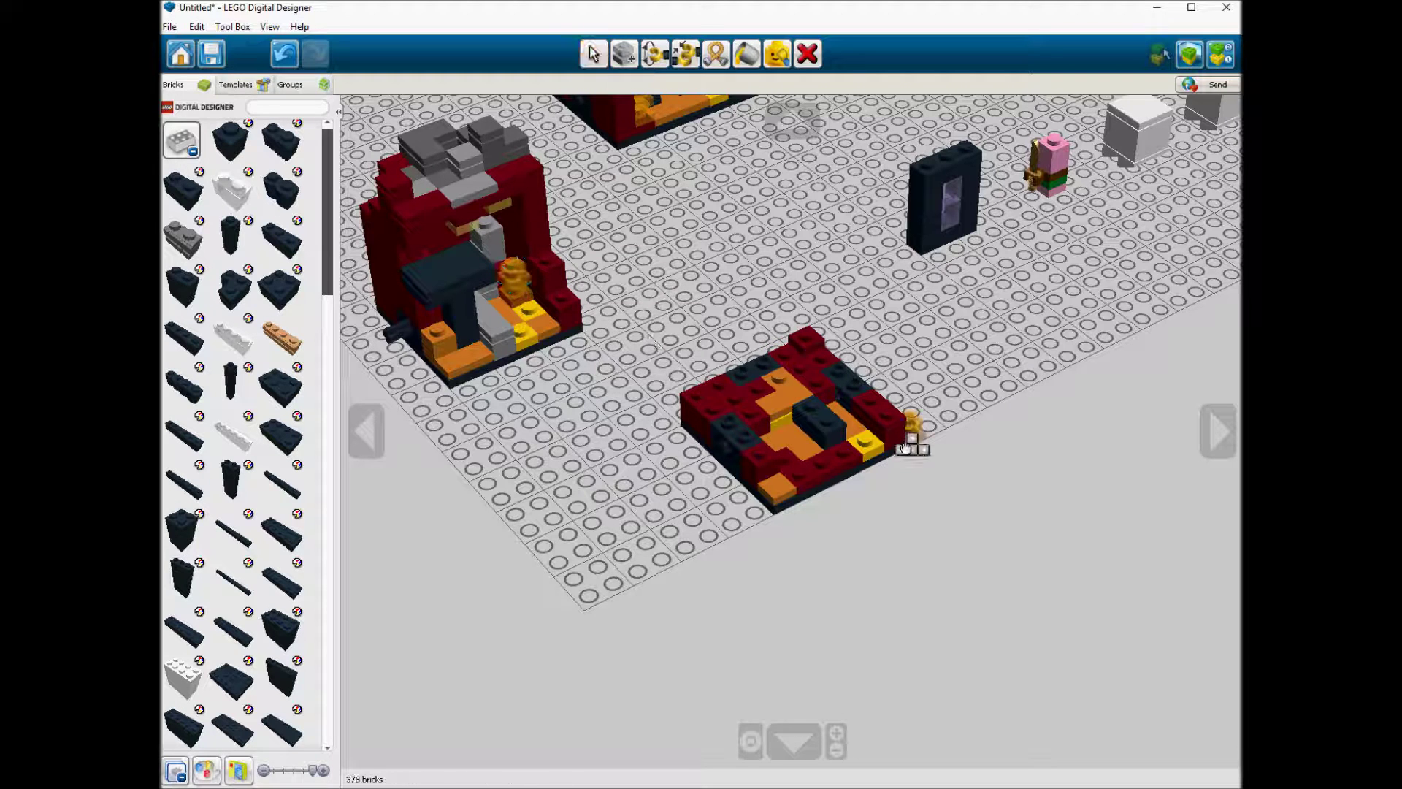
pyautogui.click(792, 460)
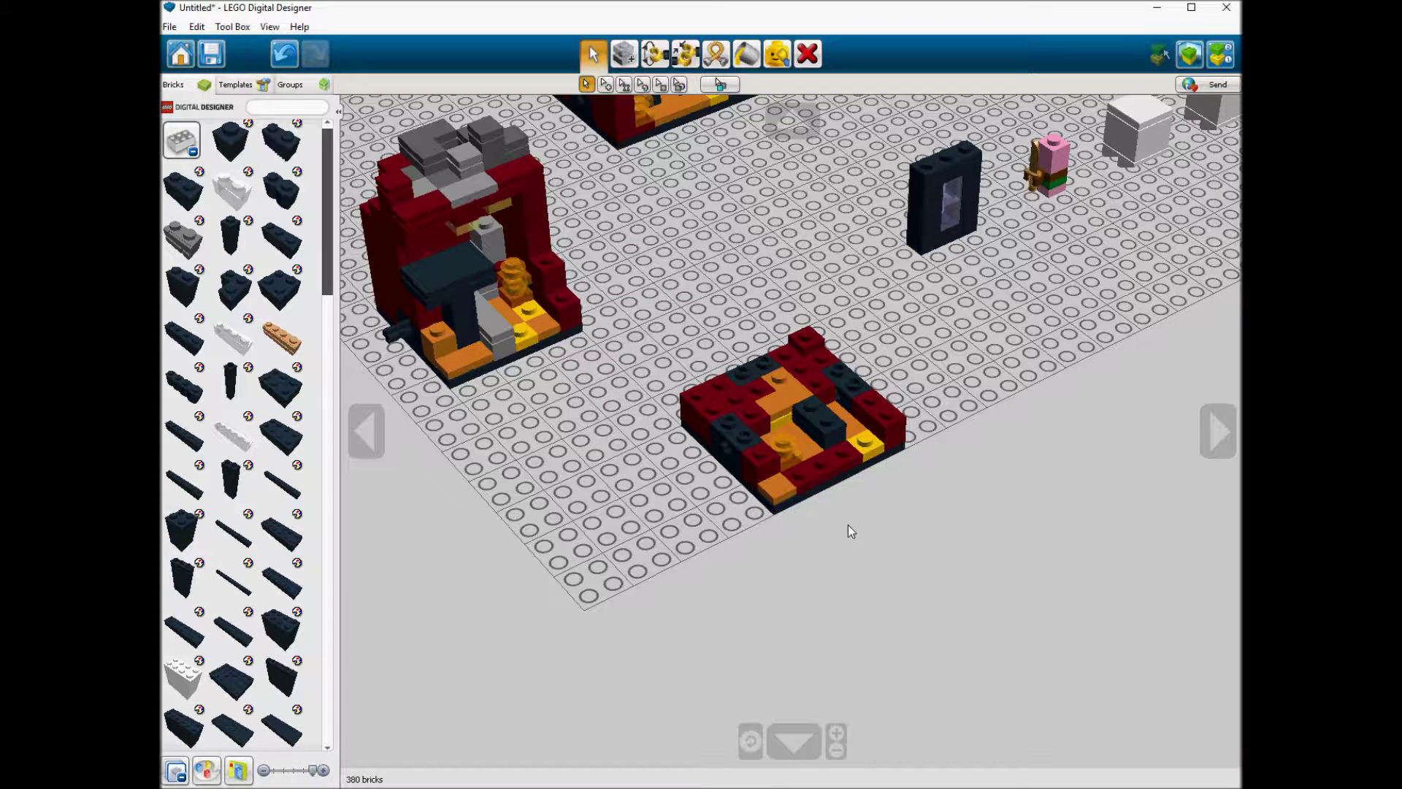
# Step: Raise the back wall with a long dark red brick and start the right wall's next layer with another dark red brick
pyautogui.click(199, 320)
pyautogui.click(435, 338)
pyautogui.click(763, 367)
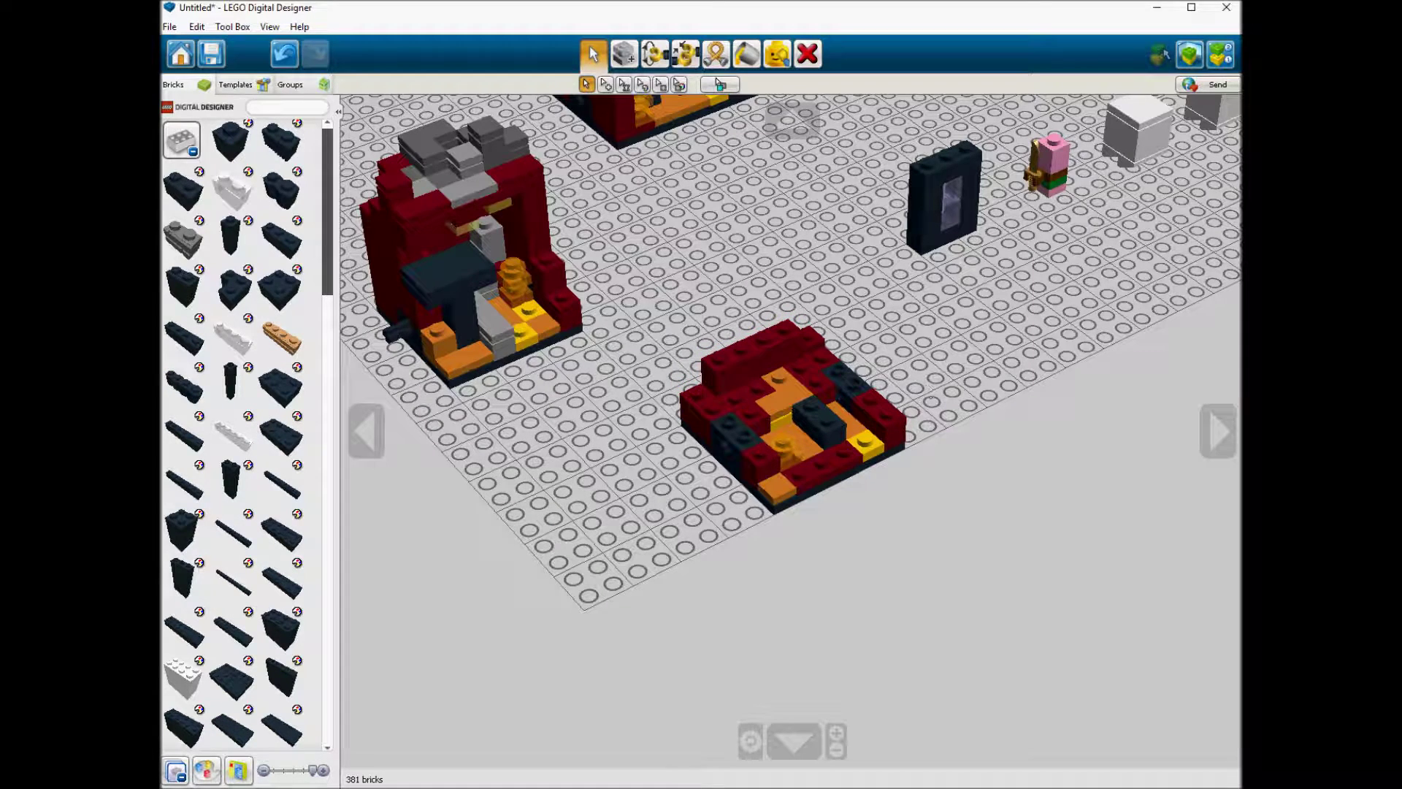
pyautogui.click(249, 271)
pyautogui.click(483, 286)
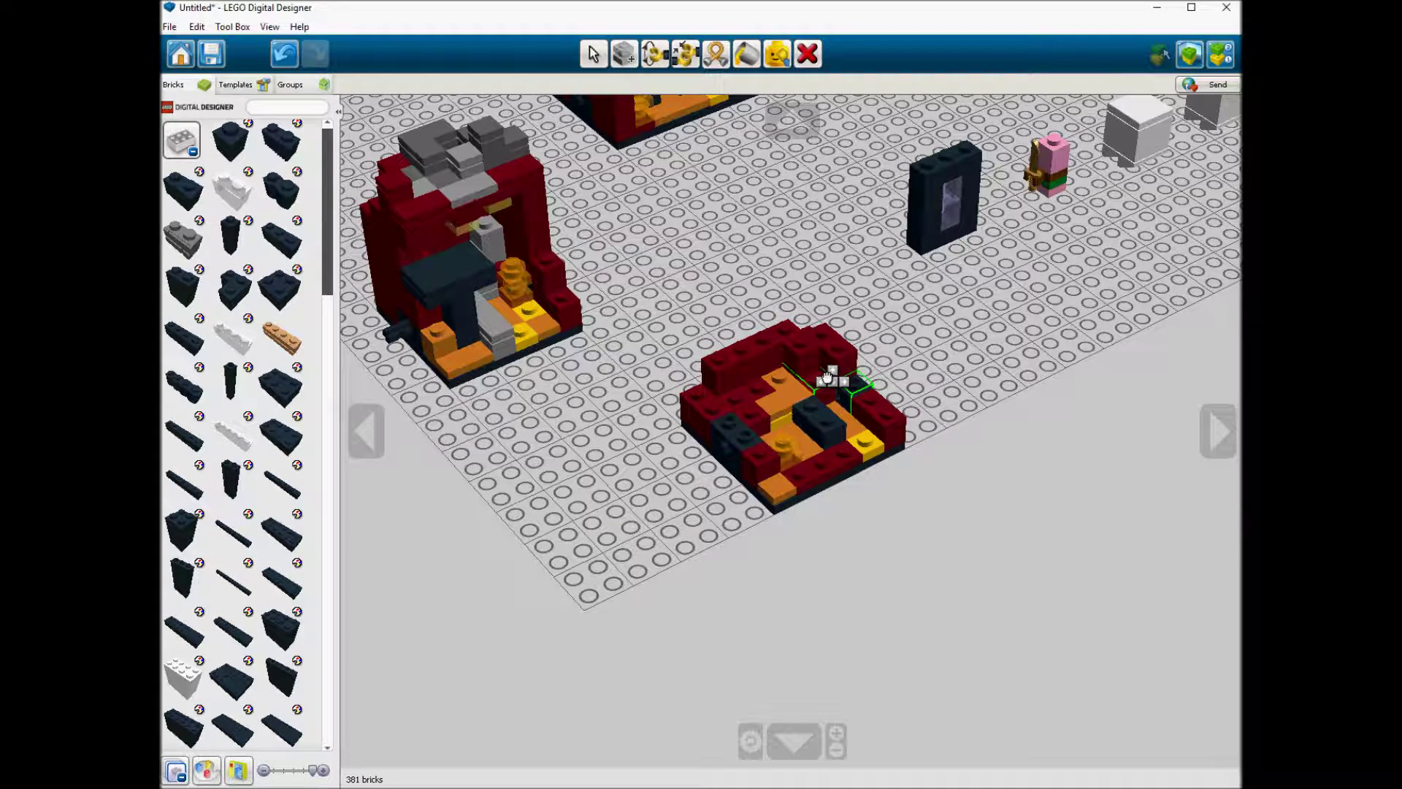
pyautogui.click(827, 376)
# Step: Continue the right wall's upper layer with a dark red brick and top it with a small dark red plate
pyautogui.click(200, 172)
pyautogui.click(479, 195)
pyautogui.click(859, 388)
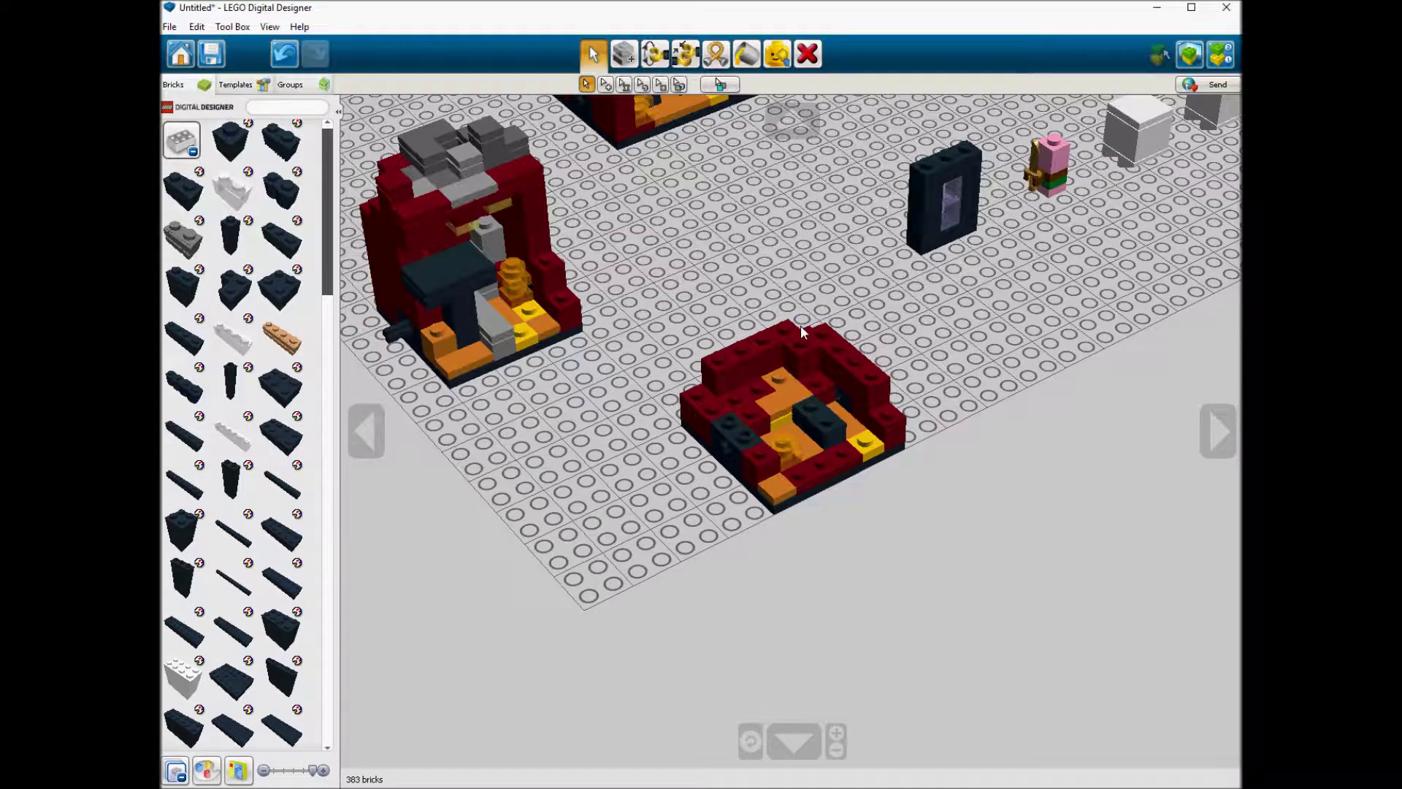
pyautogui.click(183, 144)
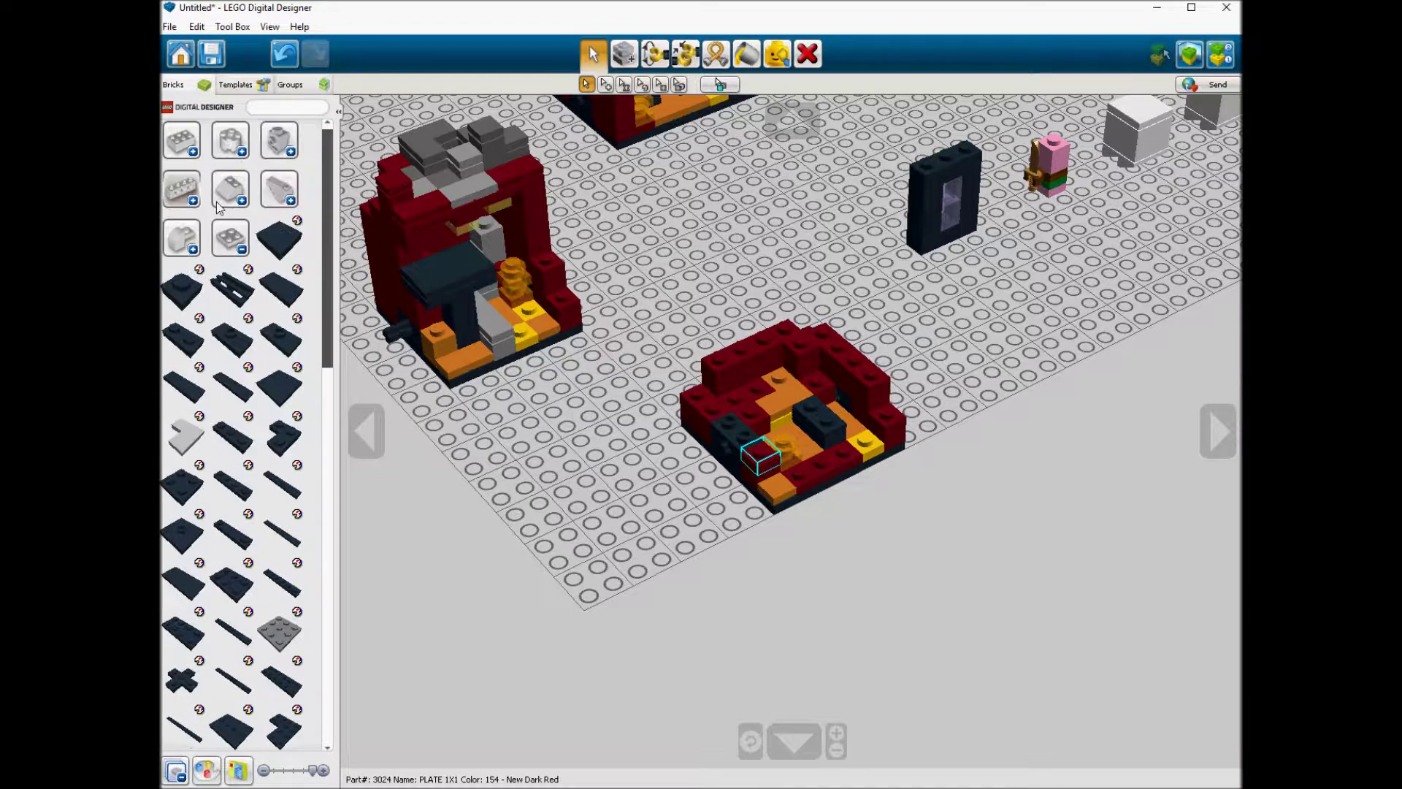
pyautogui.click(200, 320)
pyautogui.click(484, 342)
pyautogui.click(869, 377)
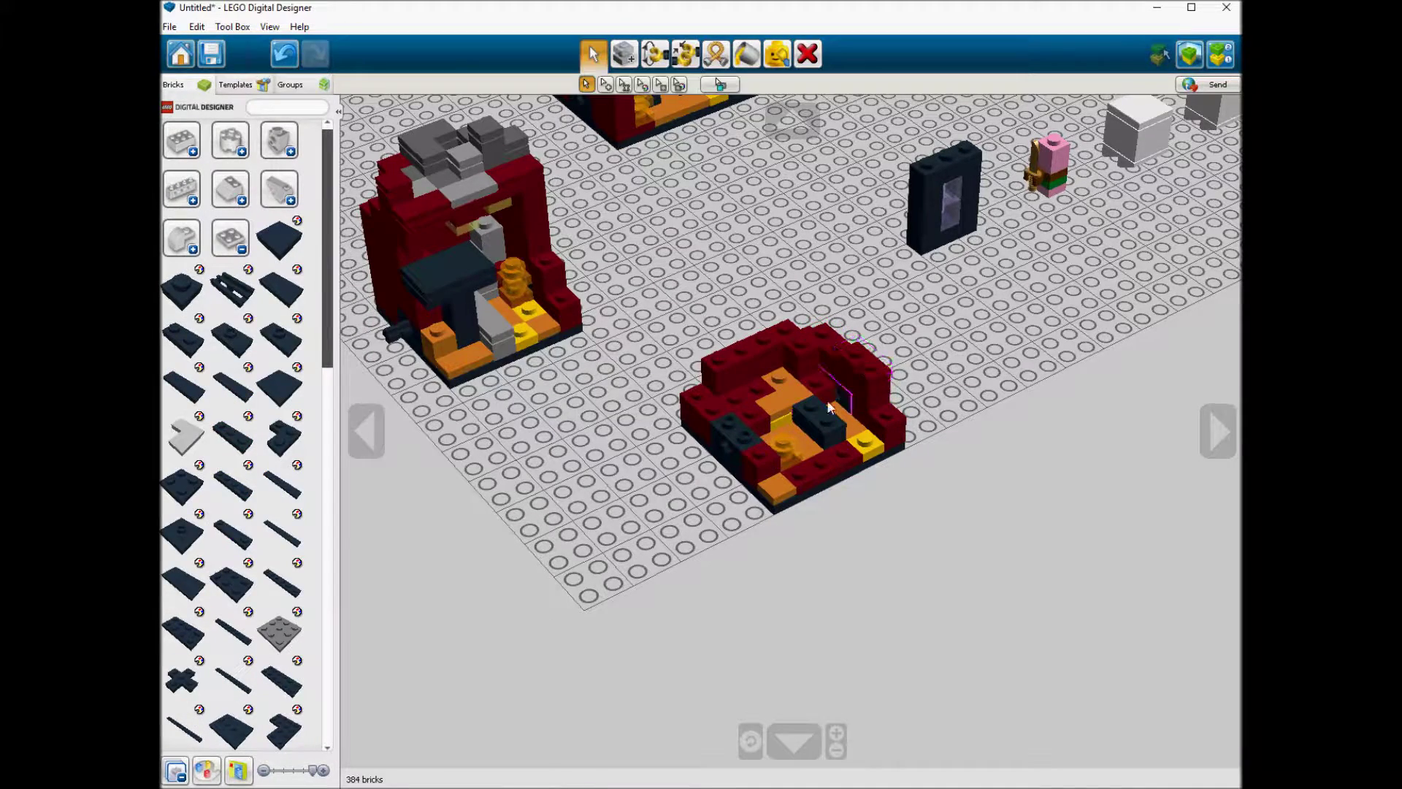
# Step: Stack a copied orange brick on the orange one by the back wall and add small dark red pieces beside it
pyautogui.keyDown('alt'); pyautogui.click(782, 384); pyautogui.keyUp('alt')
pyautogui.click(790, 391)
pyautogui.keyDown('alt'); pyautogui.click(760, 459); pyautogui.keyUp('alt')
pyautogui.click(761, 395)
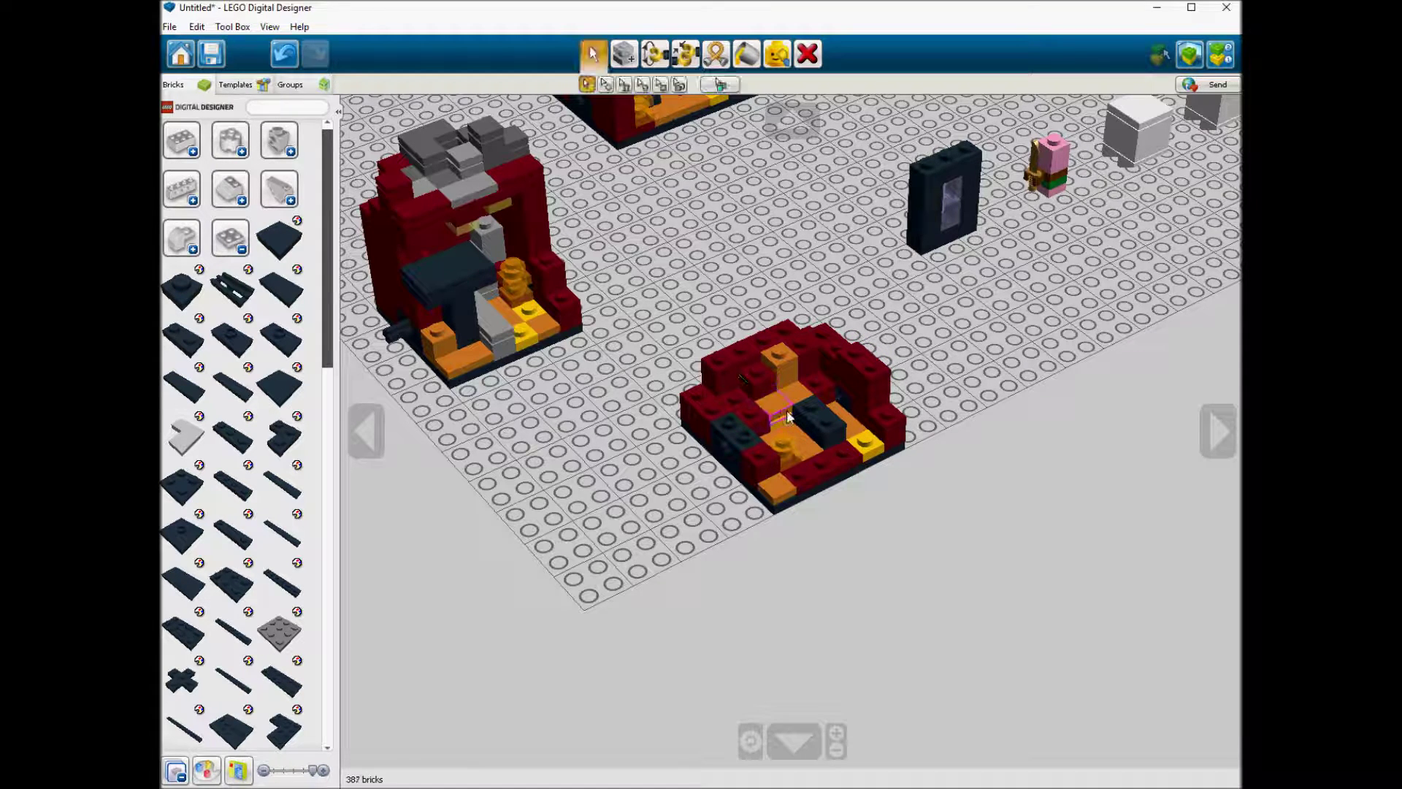
# Step: Build up the area beside the stacked orange brick with copied light grey pieces along the back wall
pyautogui.keyDown('alt'); pyautogui.click(756, 387); pyautogui.keyUp('alt')
pyautogui.click(731, 311)
pyautogui.keyDown('alt'); pyautogui.click(484, 196); pyautogui.keyUp('alt')
pyautogui.click(772, 382)
pyautogui.keyDown('alt'); pyautogui.click(765, 373); pyautogui.keyUp('alt')
pyautogui.click(770, 374)
pyautogui.hotkey('ctrl', 'c')
pyautogui.hotkey('ctrl', 'v')
pyautogui.click(736, 385)
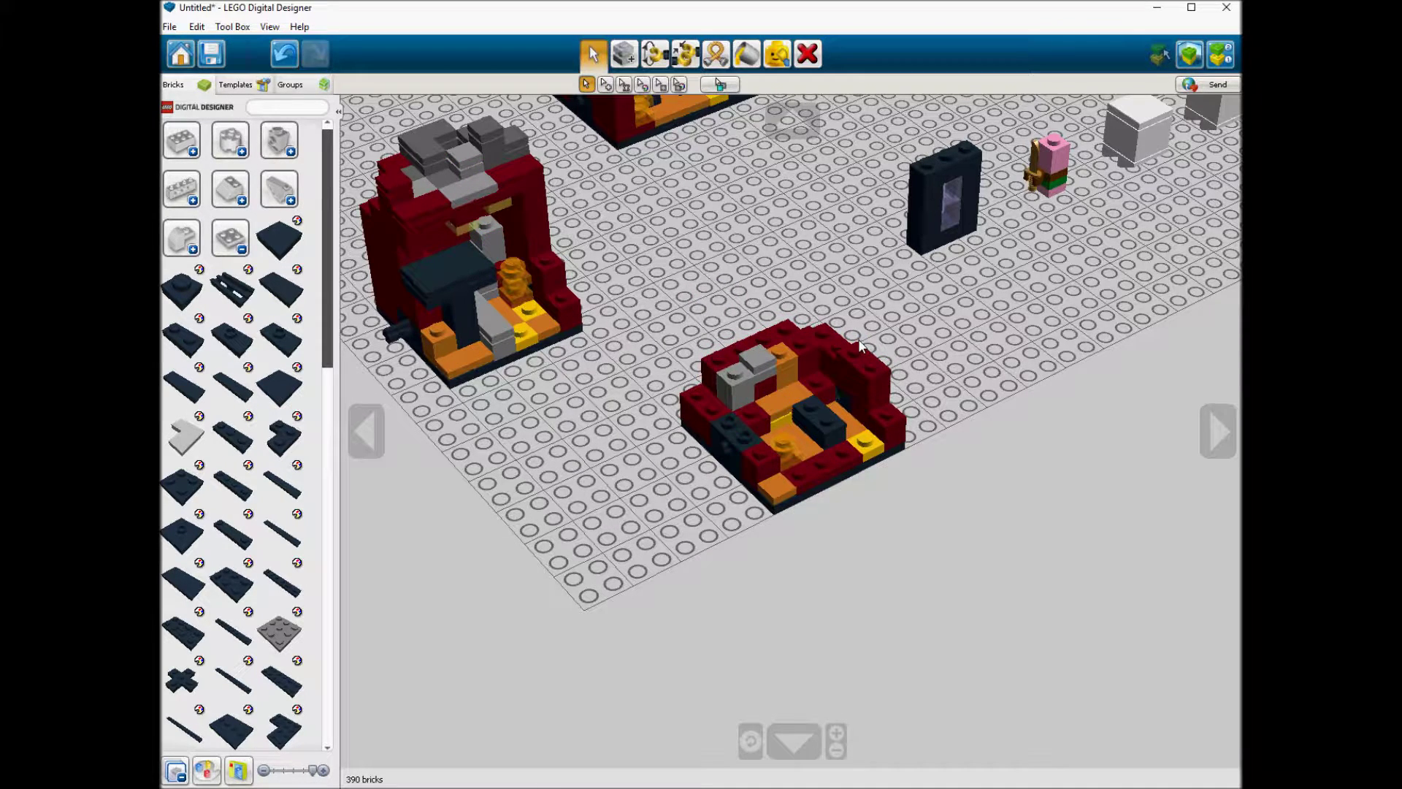
# Step: Copy the back wall's long dark red brick, rotate it, and place it along the left wall
pyautogui.click(764, 342)
pyautogui.hotkey('ctrl', 'c')
pyautogui.hotkey('ctrl', 'v')
pyautogui.press('Right')
pyautogui.click(727, 406)
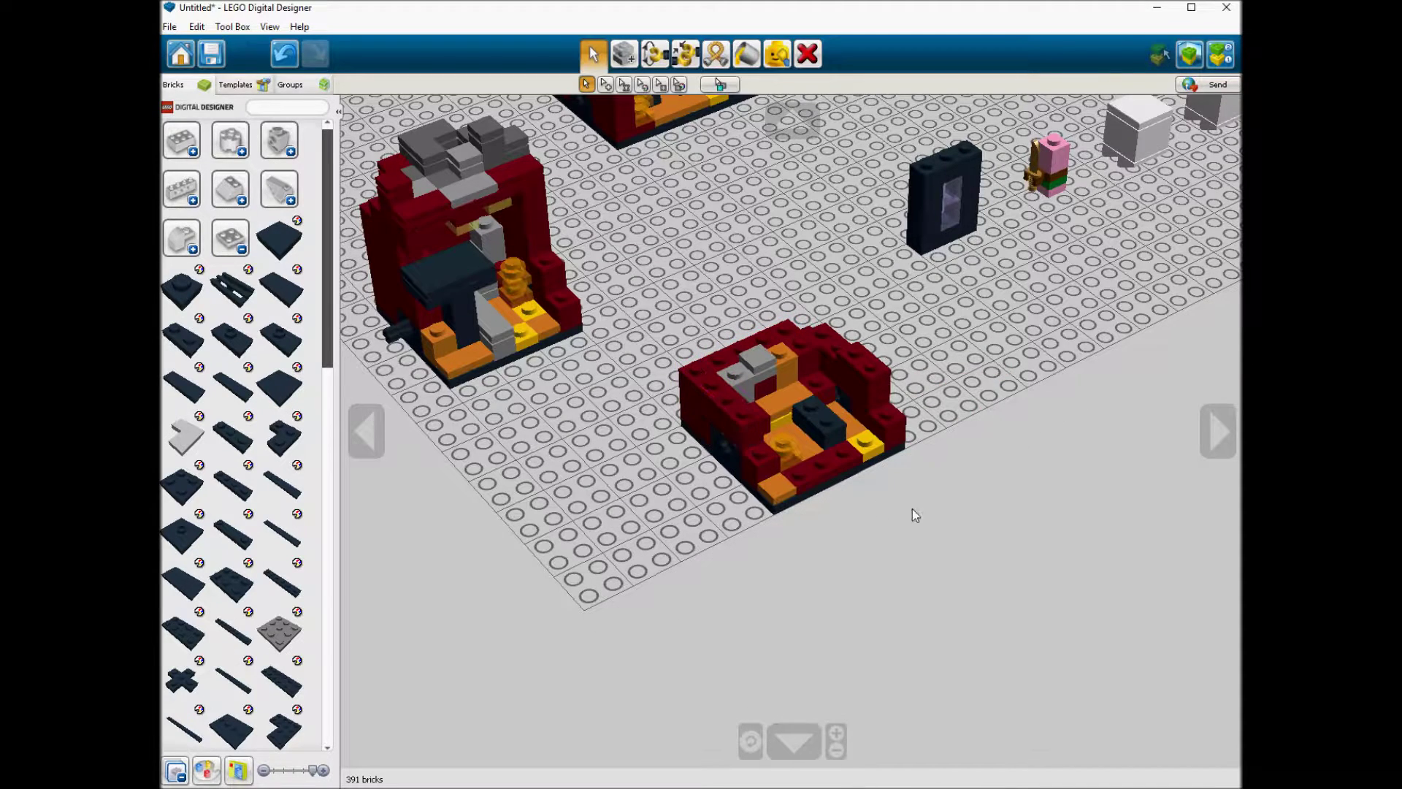
# Step: Stack another orange round piece on the one near the front and add a light grey copy beside the left wall
pyautogui.click(787, 461)
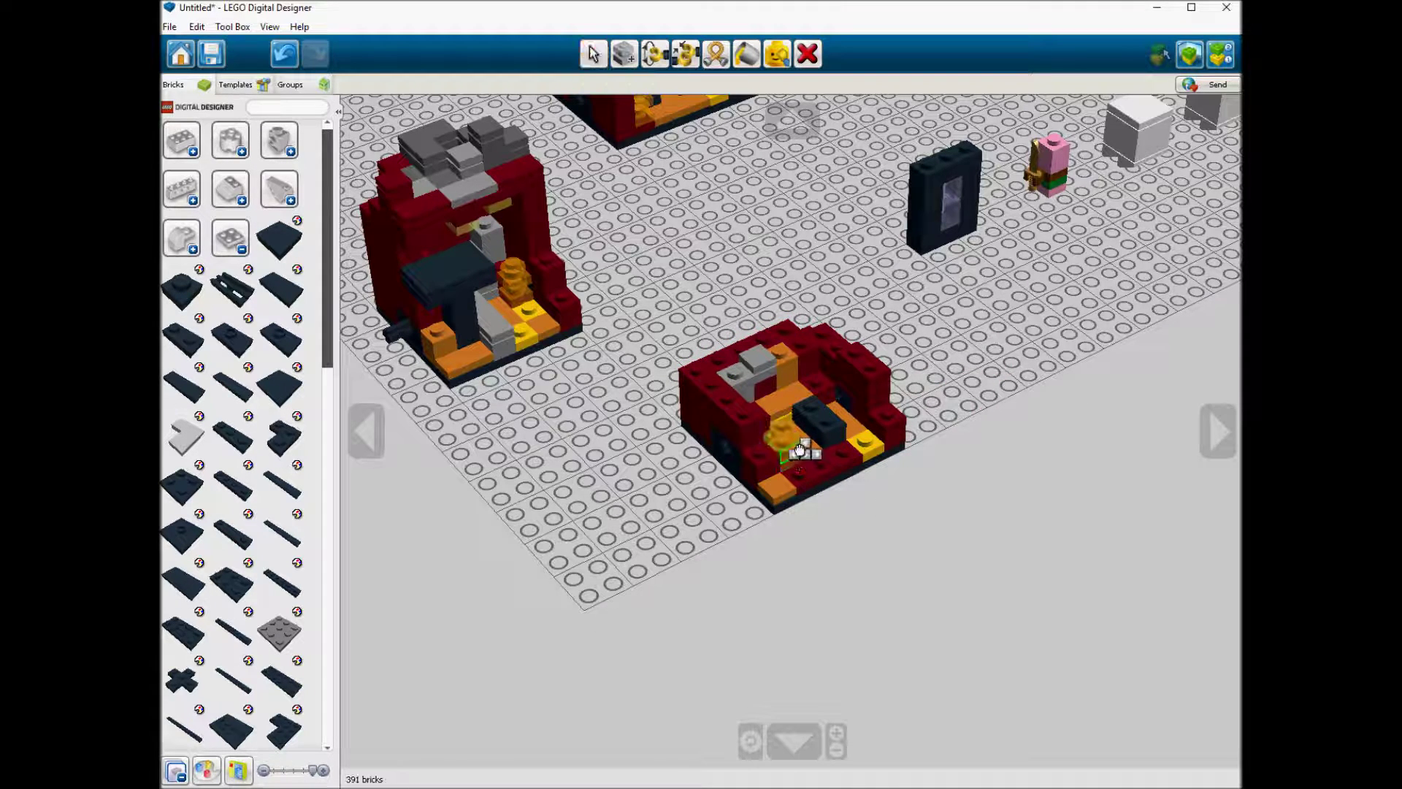
pyautogui.click(767, 376)
pyautogui.hotkey('ctrl', 'c')
pyautogui.hotkey('ctrl', 'v')
pyautogui.moveTo(844, 406); pyautogui.dragTo(863, 483, button='right')
pyautogui.click(772, 409)
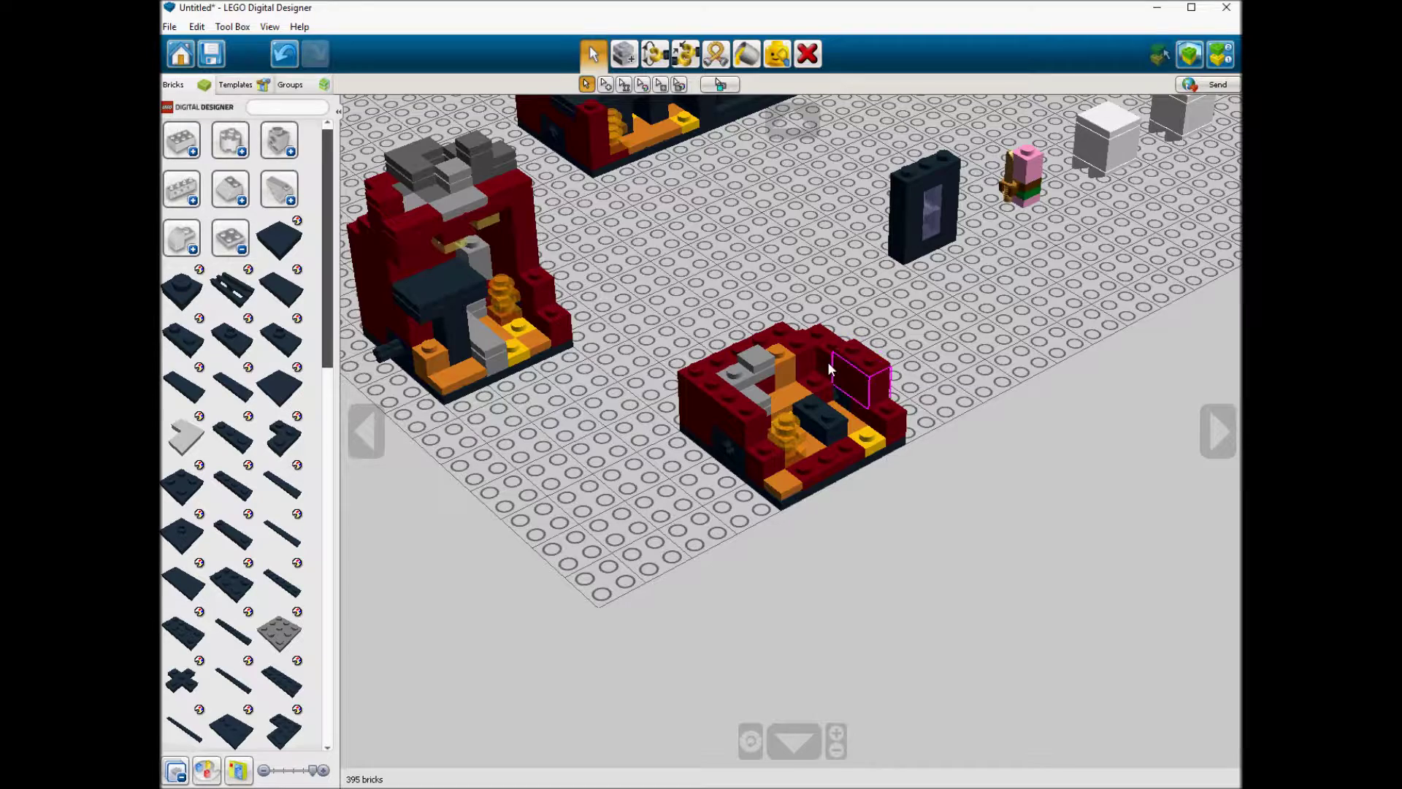
# Step: Add another course of dark red bricks along the back, right and left walls, using a corner brick and a 1x1 brick
pyautogui.moveTo(745, 420); pyautogui.dragTo(744, 378)
pyautogui.click(742, 376)
pyautogui.click(184, 140)
pyautogui.click(250, 270)
pyautogui.click(474, 283)
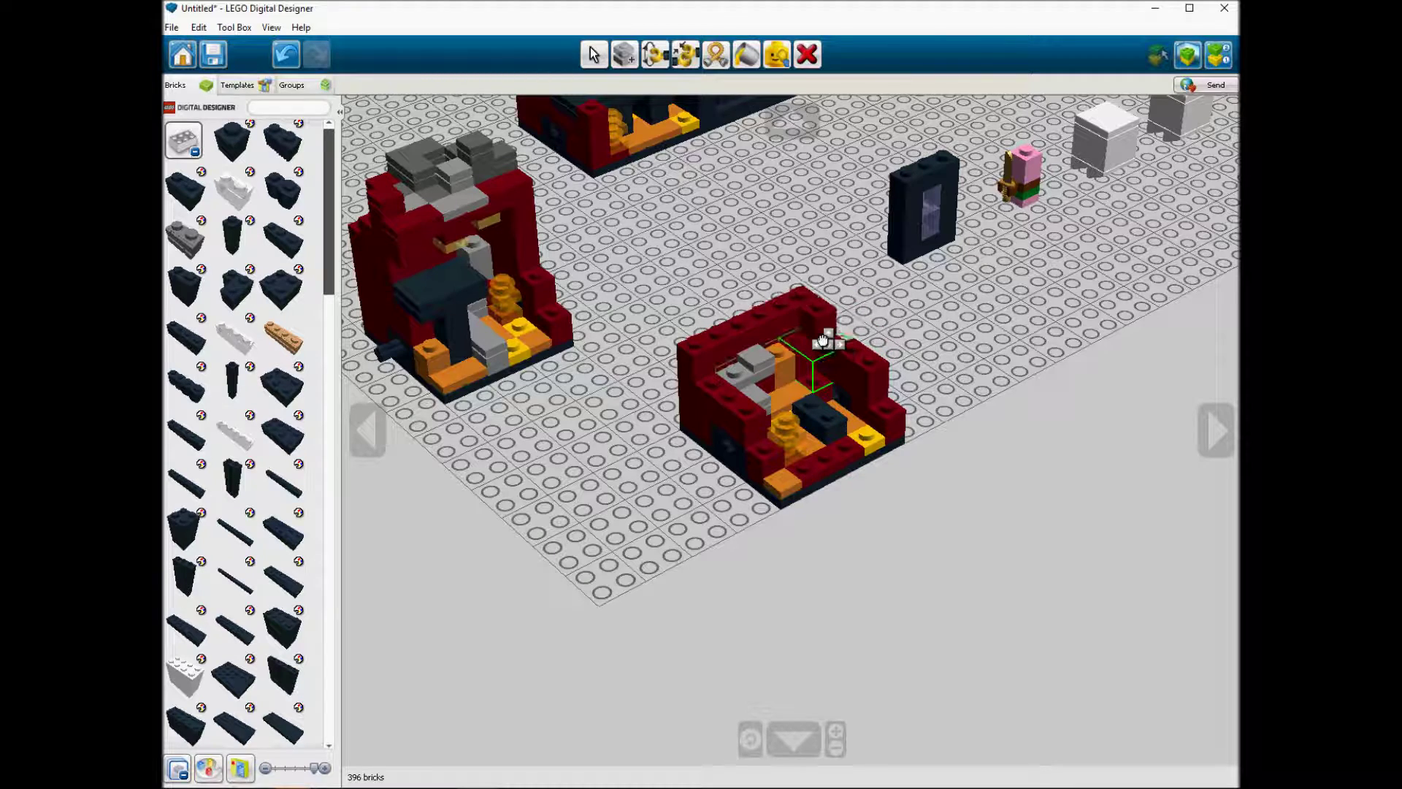
pyautogui.click(824, 340)
pyautogui.click(250, 123)
pyautogui.click(580, 145)
pyautogui.click(840, 333)
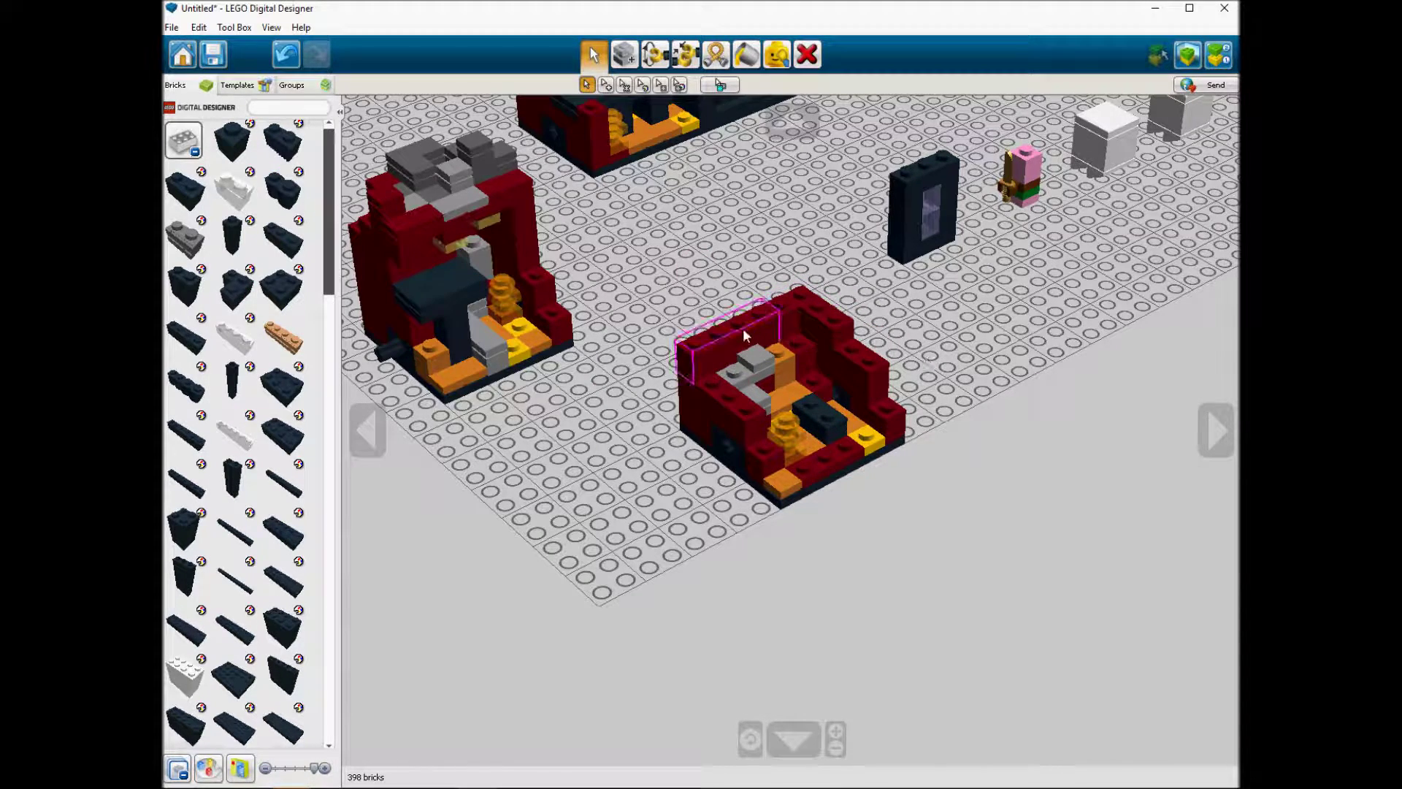
pyautogui.click(758, 398)
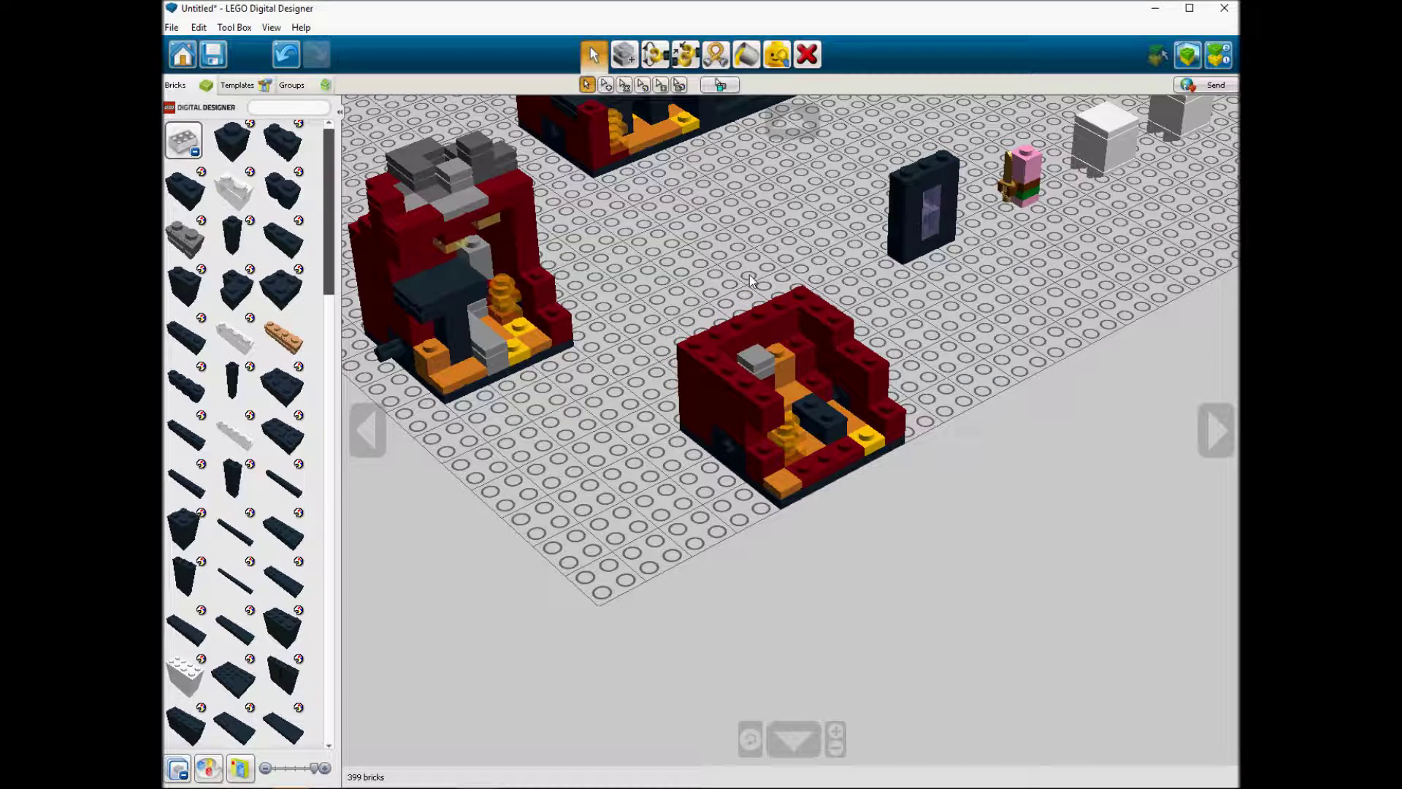
# Step: Stack black bricks on the front pillar and raise the orange column behind it by another brick
pyautogui.click(838, 436)
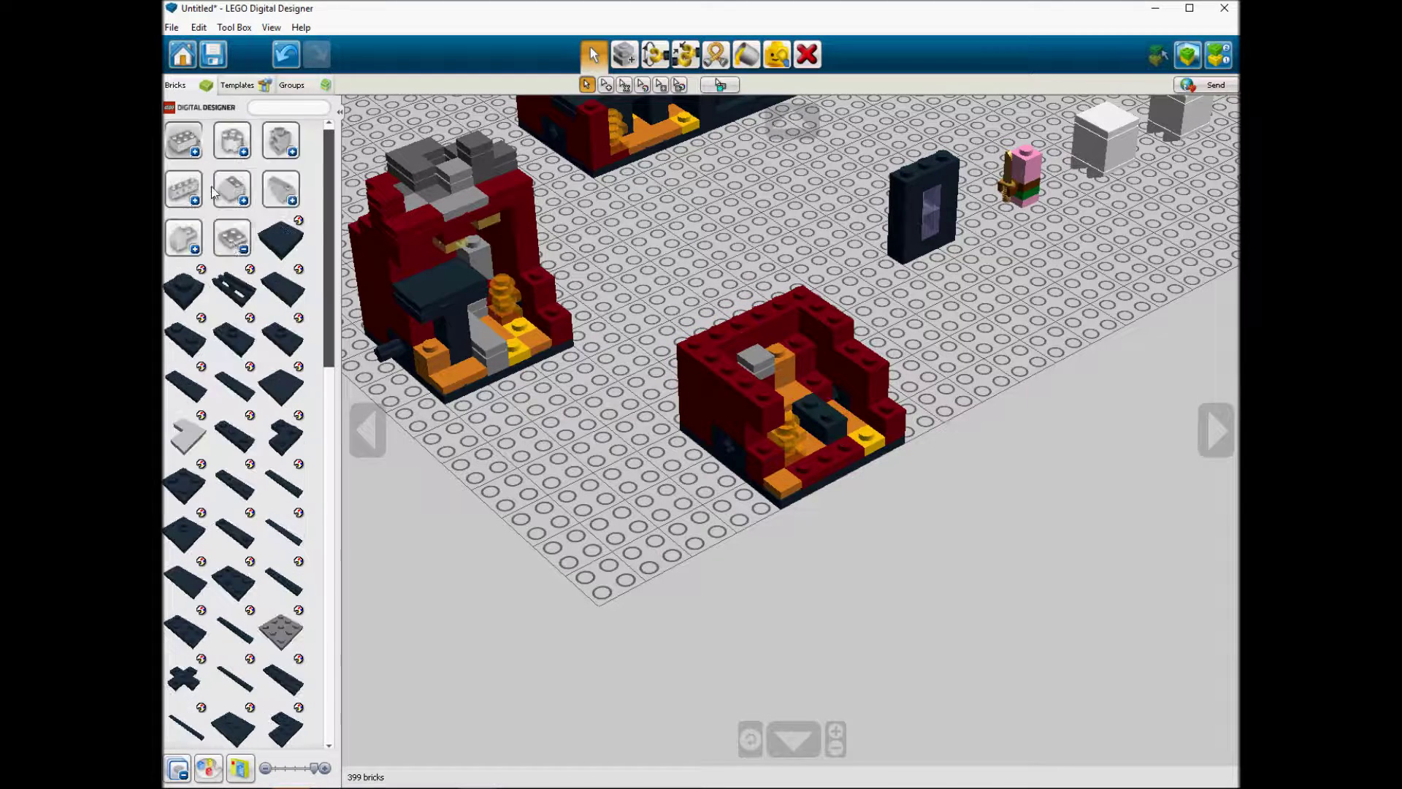
pyautogui.click(167, 145)
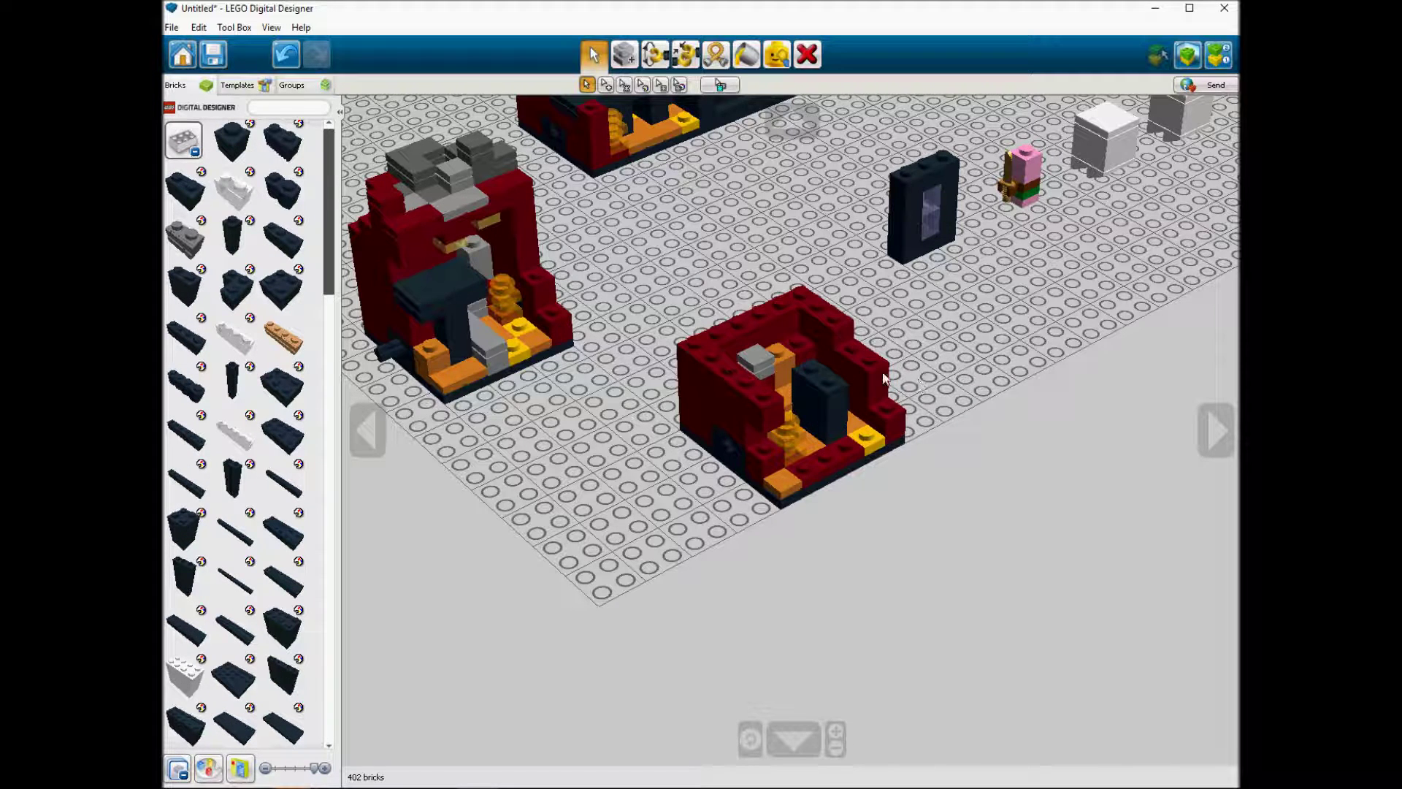
pyautogui.click(782, 365)
pyautogui.click(240, 146)
pyautogui.moveTo(840, 412)
pyautogui.mouseDown(button='right')
pyautogui.moveTo(788, 363)
pyautogui.moveTo(834, 423)
pyautogui.mouseUp(button='right')
pyautogui.click(784, 362)
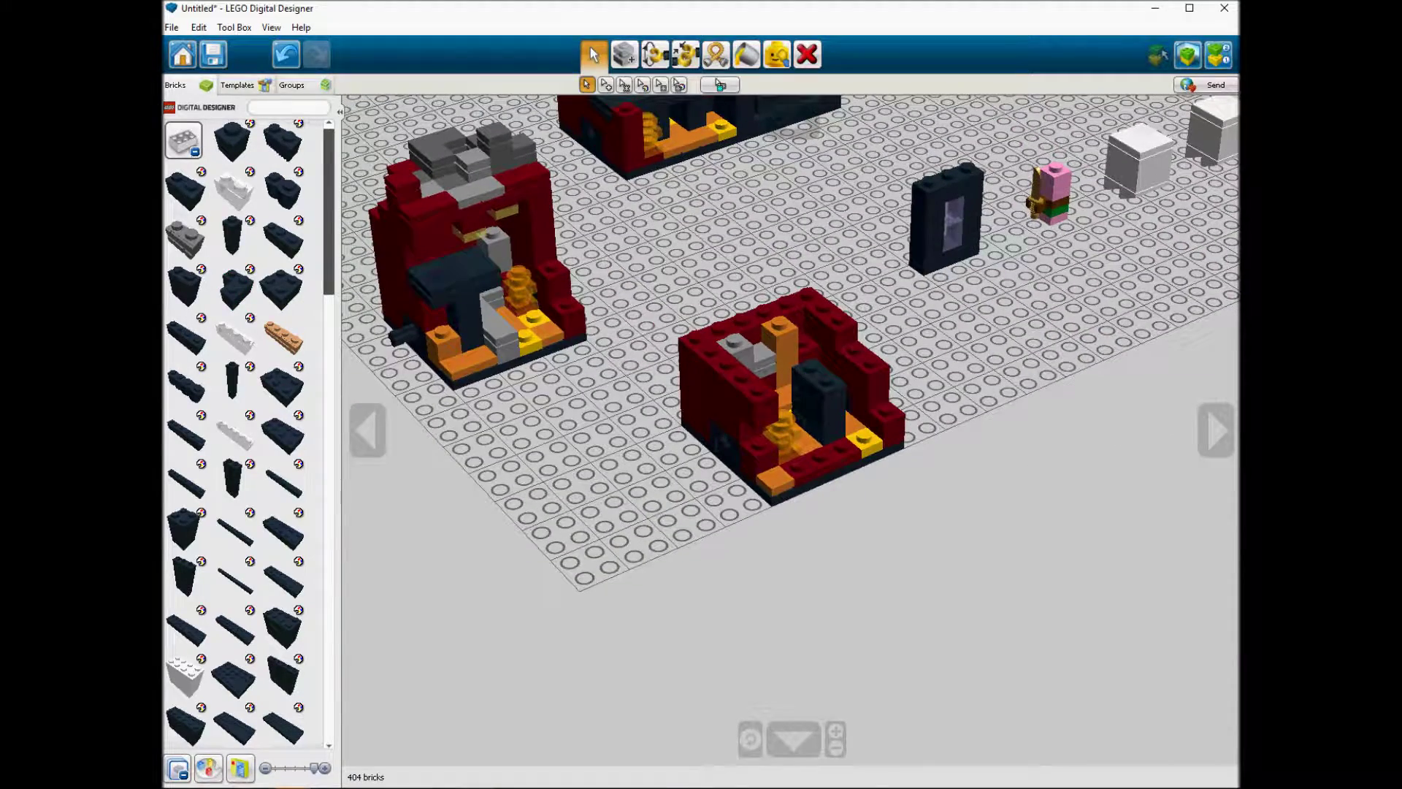
# Step: Assemble a small platform from black plates and copied black pieces on the empty baseplate beside the section
pyautogui.click(184, 141)
pyautogui.click(232, 238)
pyautogui.click(186, 612)
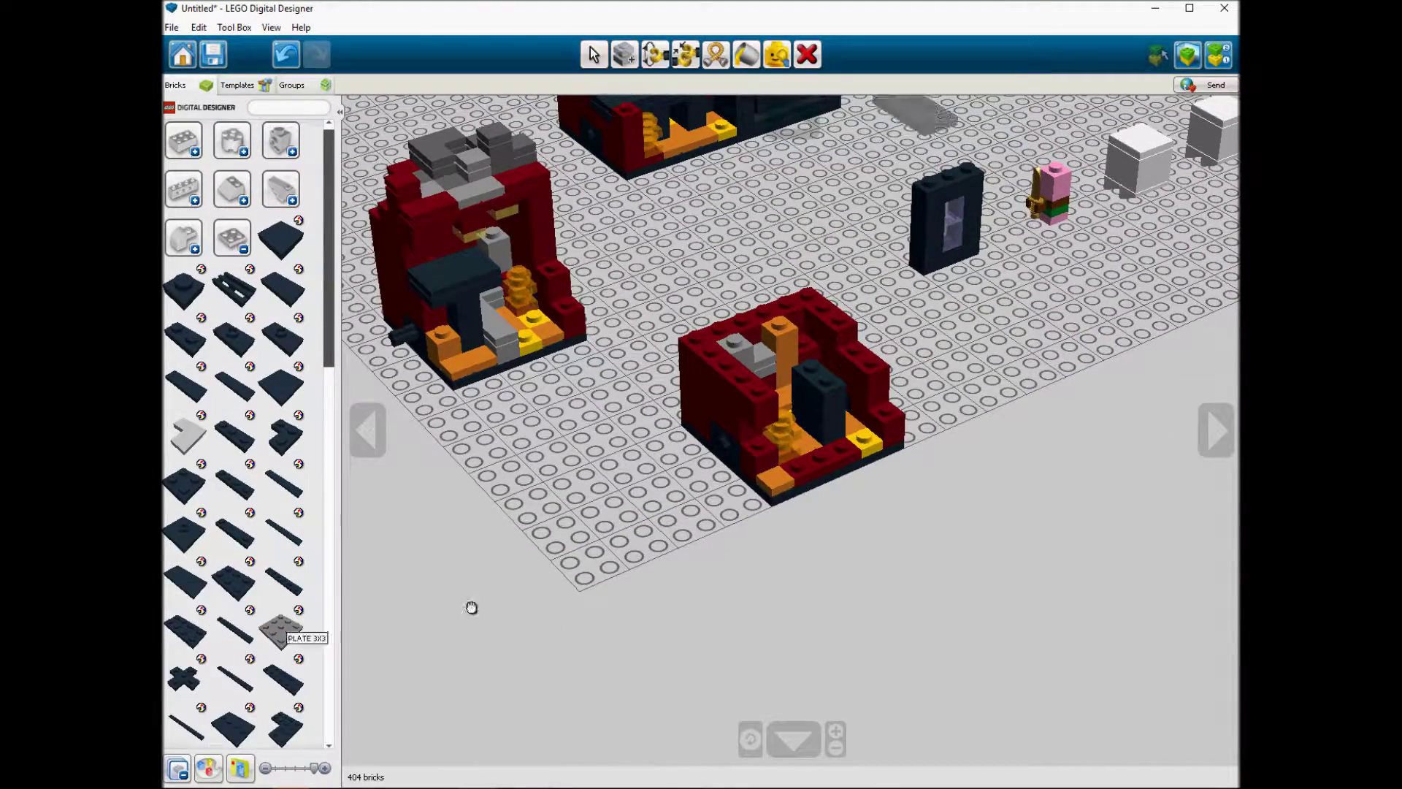
pyautogui.click(611, 534)
pyautogui.hotkey('ctrl', 'v')
pyautogui.click(649, 592)
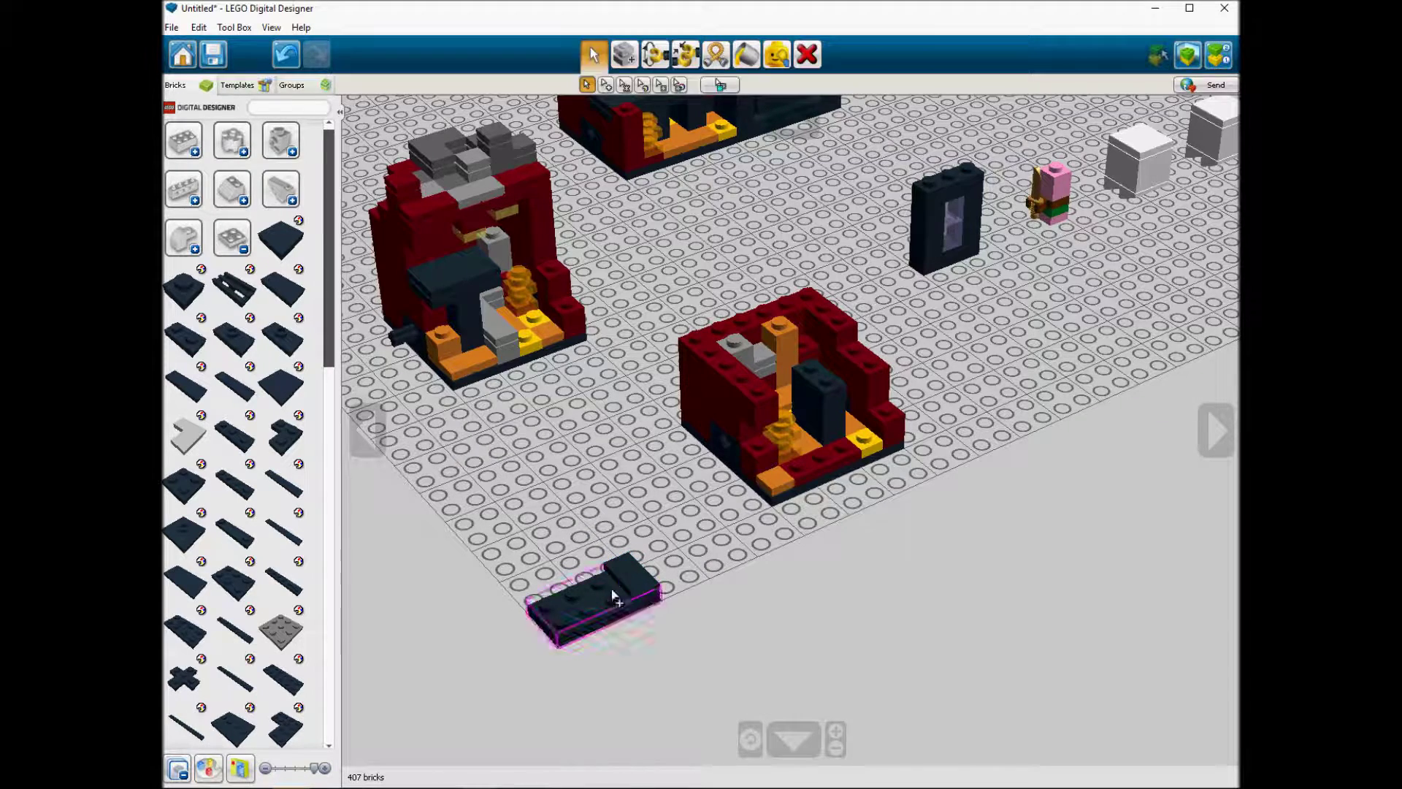
pyautogui.hotkey('ctrl', 'v')
pyautogui.click(607, 584)
pyautogui.hotkey('ctrl', 'v')
pyautogui.click(628, 610)
pyautogui.hotkey('ctrl', 'v')
pyautogui.click(570, 632)
# Step: Select the whole black platform and place it on top of the section's black pillar
pyautogui.moveTo(461, 492); pyautogui.dragTo(686, 746)
pyautogui.click(604, 614)
pyautogui.click(820, 390)
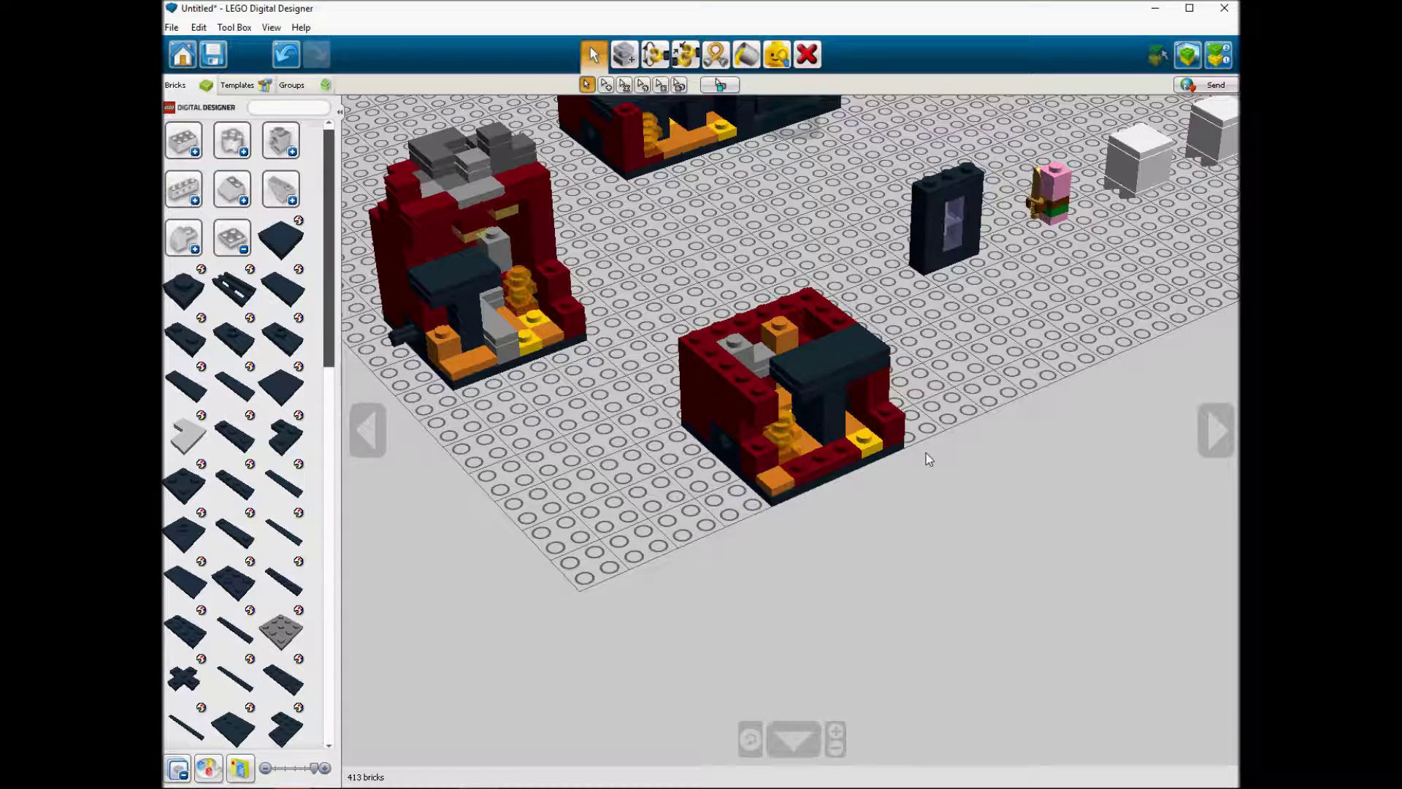
# Step: Place dark red bricks in the next course at the back right corner and along the back wall
pyautogui.click(177, 141)
pyautogui.click(201, 173)
pyautogui.click(431, 251)
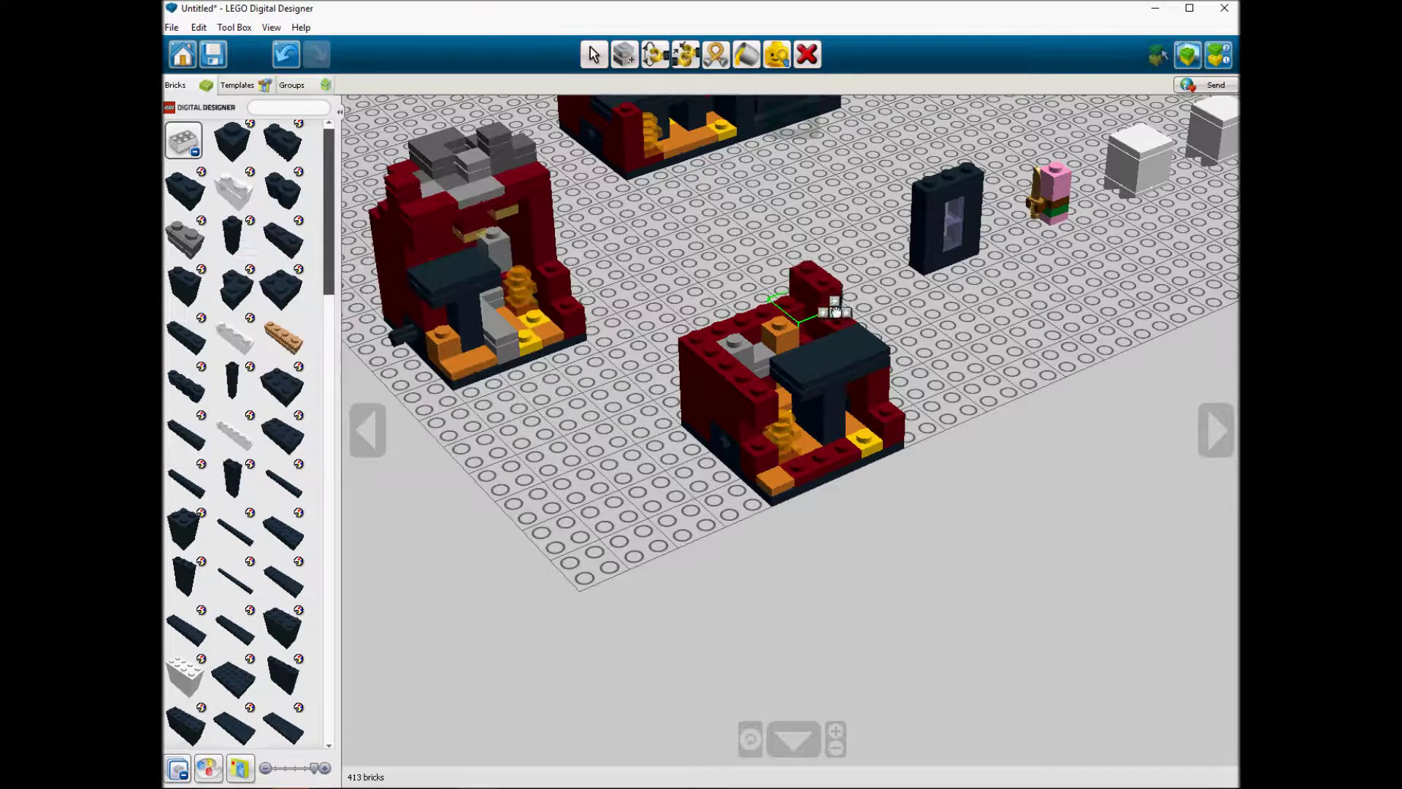
pyautogui.click(200, 318)
pyautogui.click(432, 336)
pyautogui.click(783, 327)
# Step: Raise the left wall with a dark red corner brick, a 1x1 brick and a copied dark red brick
pyautogui.click(255, 283)
pyautogui.click(482, 290)
pyautogui.click(730, 349)
pyautogui.click(243, 144)
pyautogui.click(574, 144)
pyautogui.click(728, 363)
pyautogui.click(844, 304)
pyautogui.hotkey('ctrl', 'c')
pyautogui.hotkey('ctrl', 'v')
pyautogui.click(757, 380)
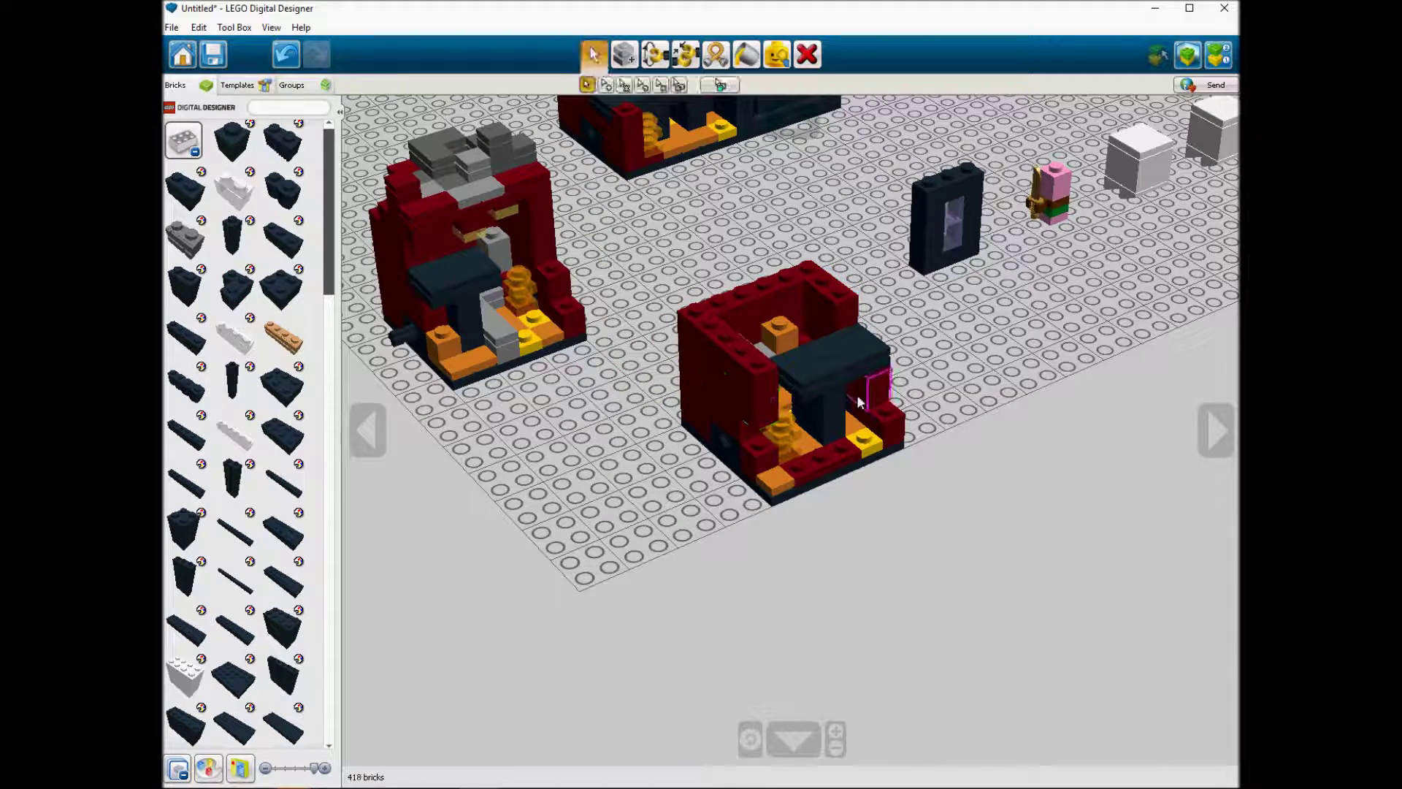
# Step: Raise the orange column by one brick and build the next dark red course on the right and back walls
pyautogui.click(780, 342)
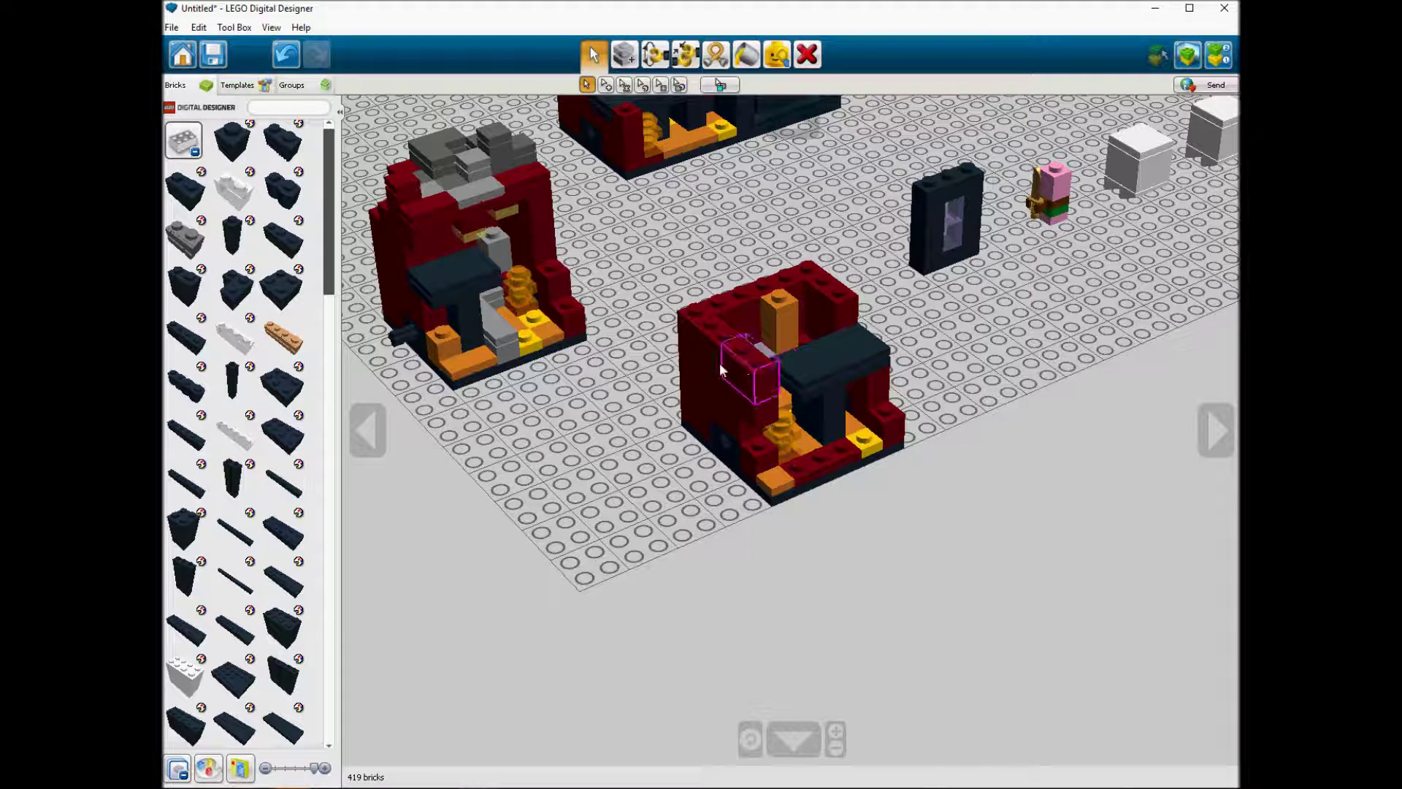
pyautogui.click(821, 295)
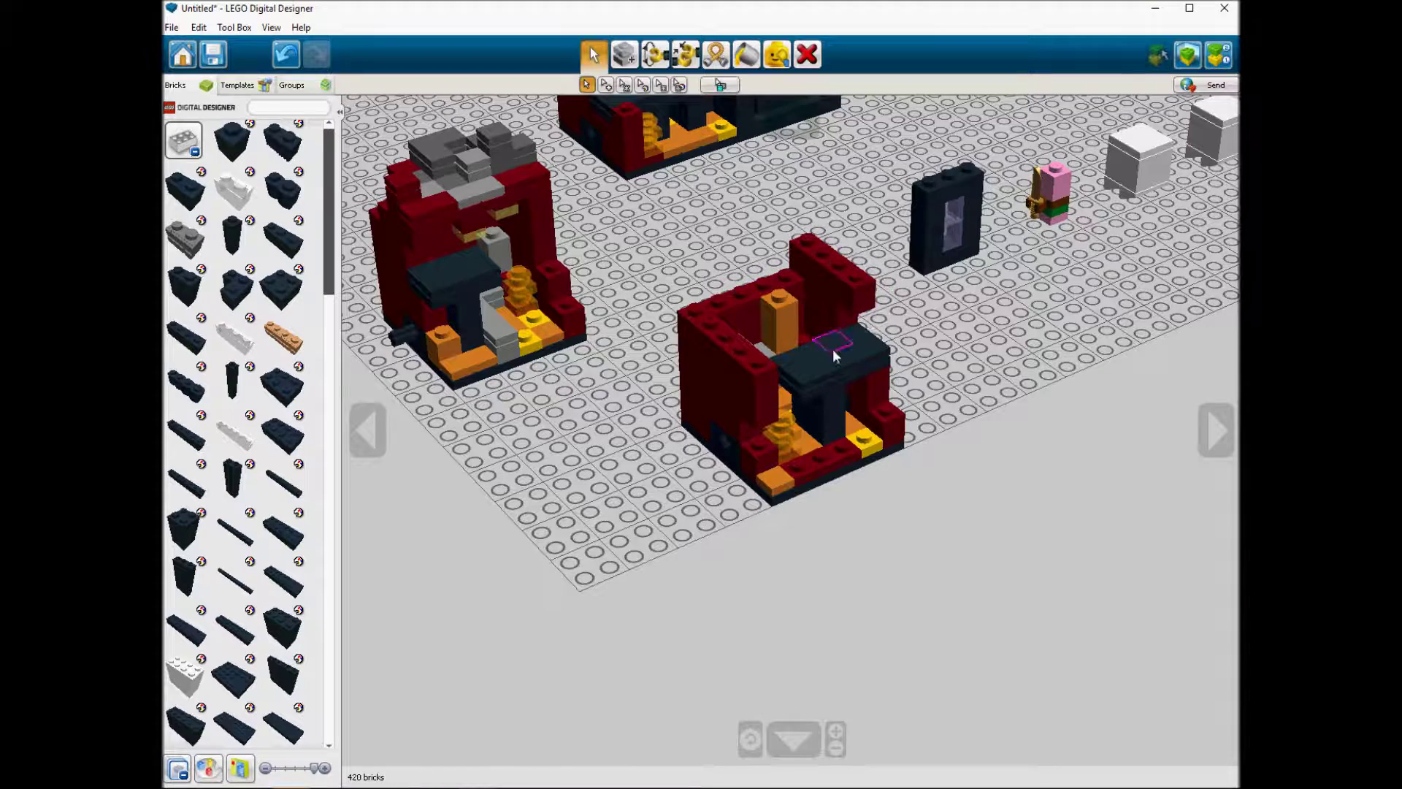
pyautogui.click(207, 195)
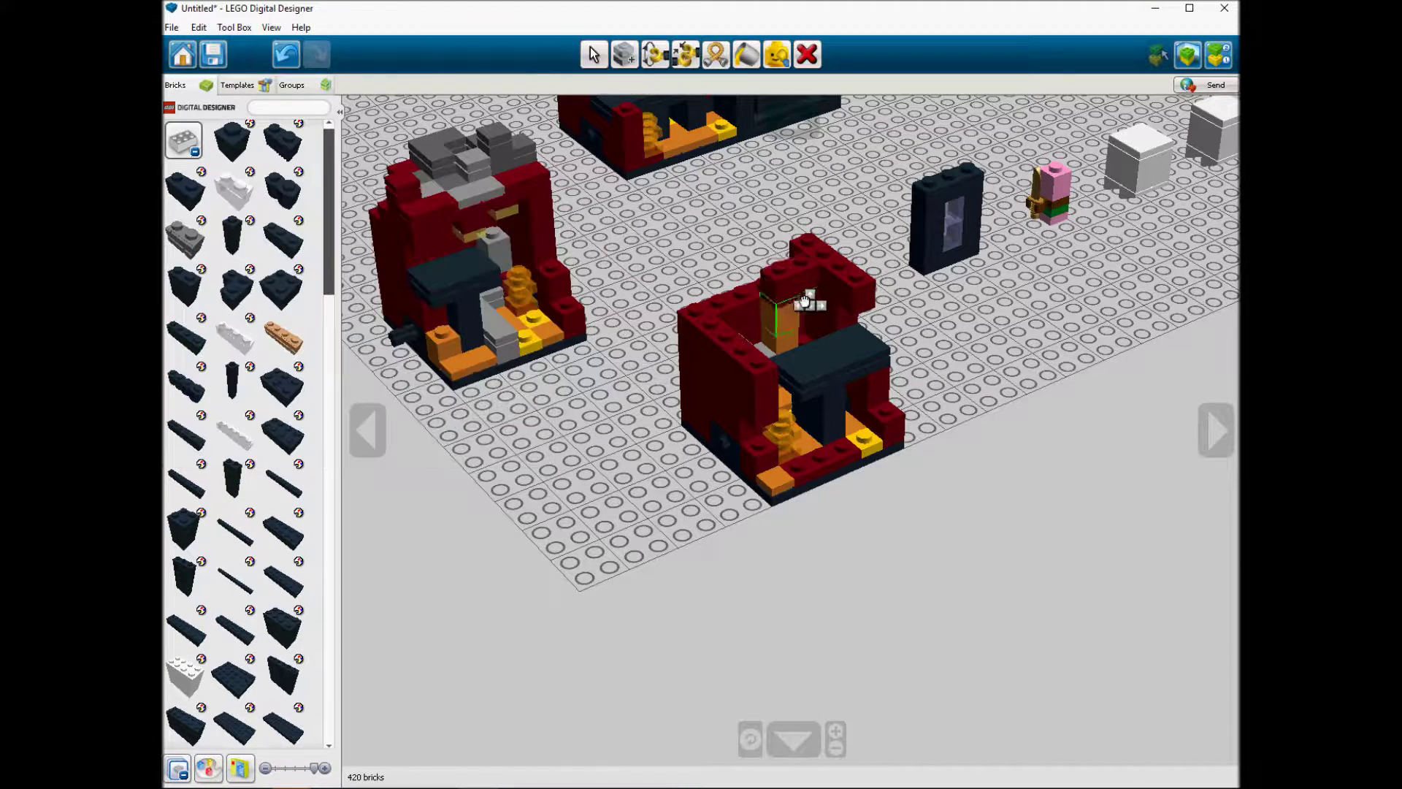
pyautogui.click(726, 313)
pyautogui.click(729, 312)
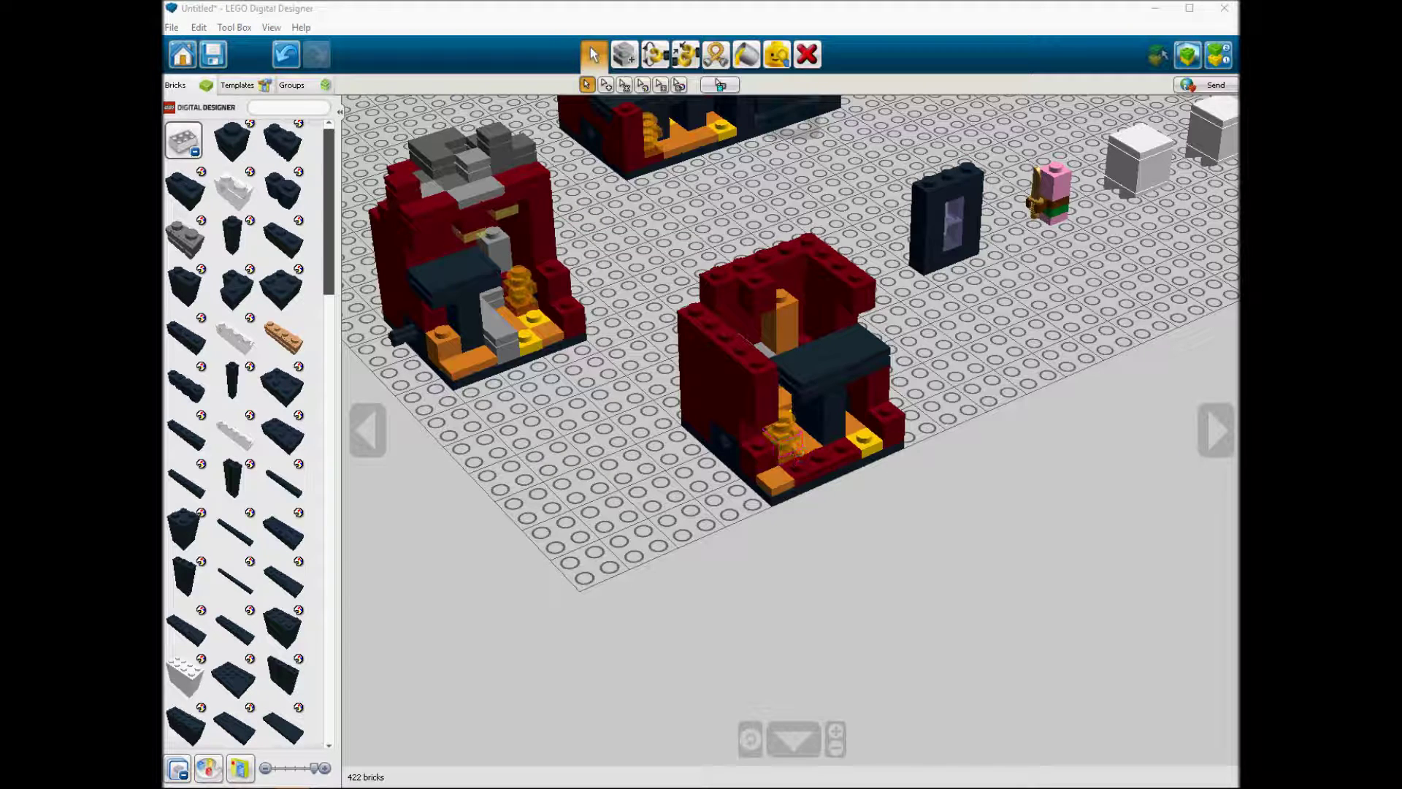
# Step: Stack another orange brick on the column and copy the dark red 1x4 brick to raise the left wall
pyautogui.click(793, 295)
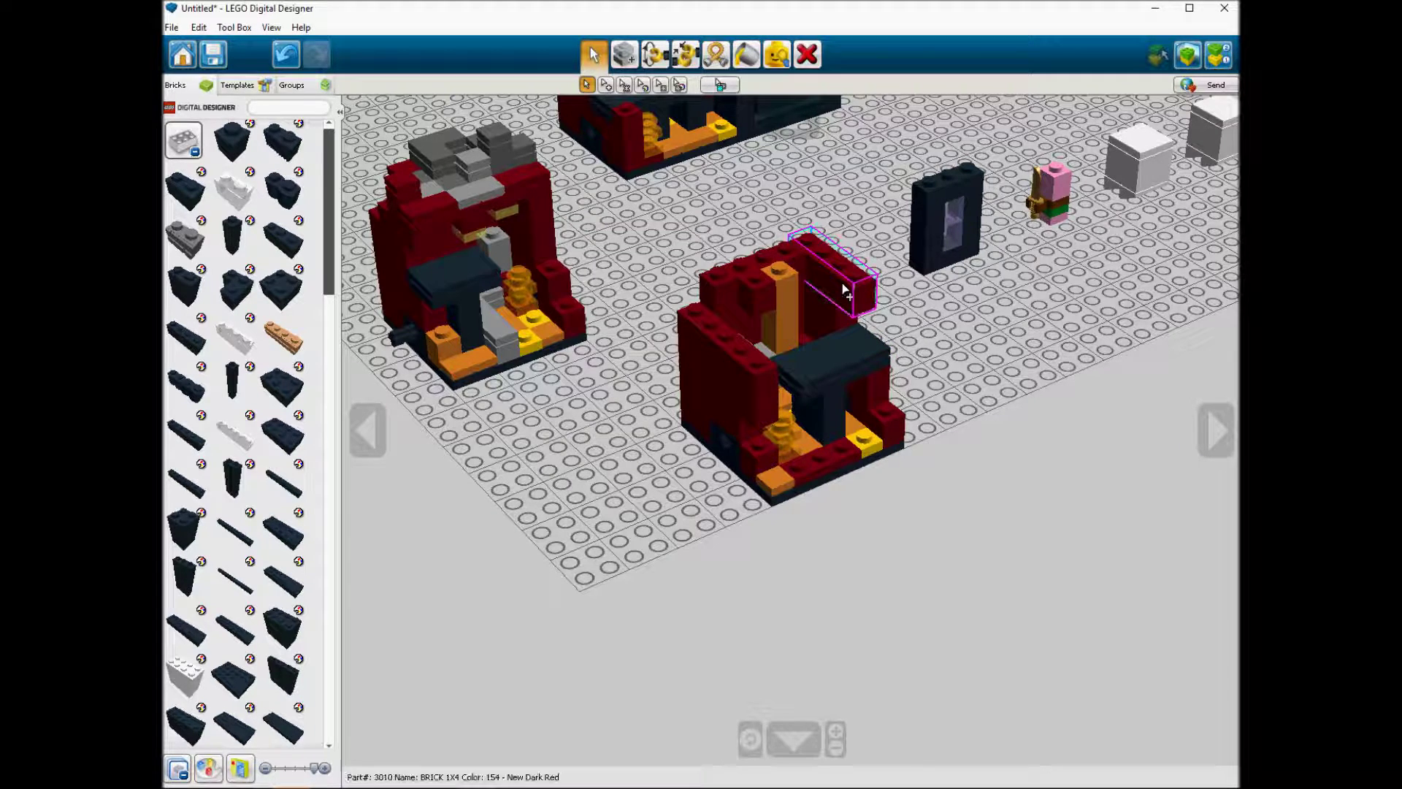
pyautogui.click(845, 290)
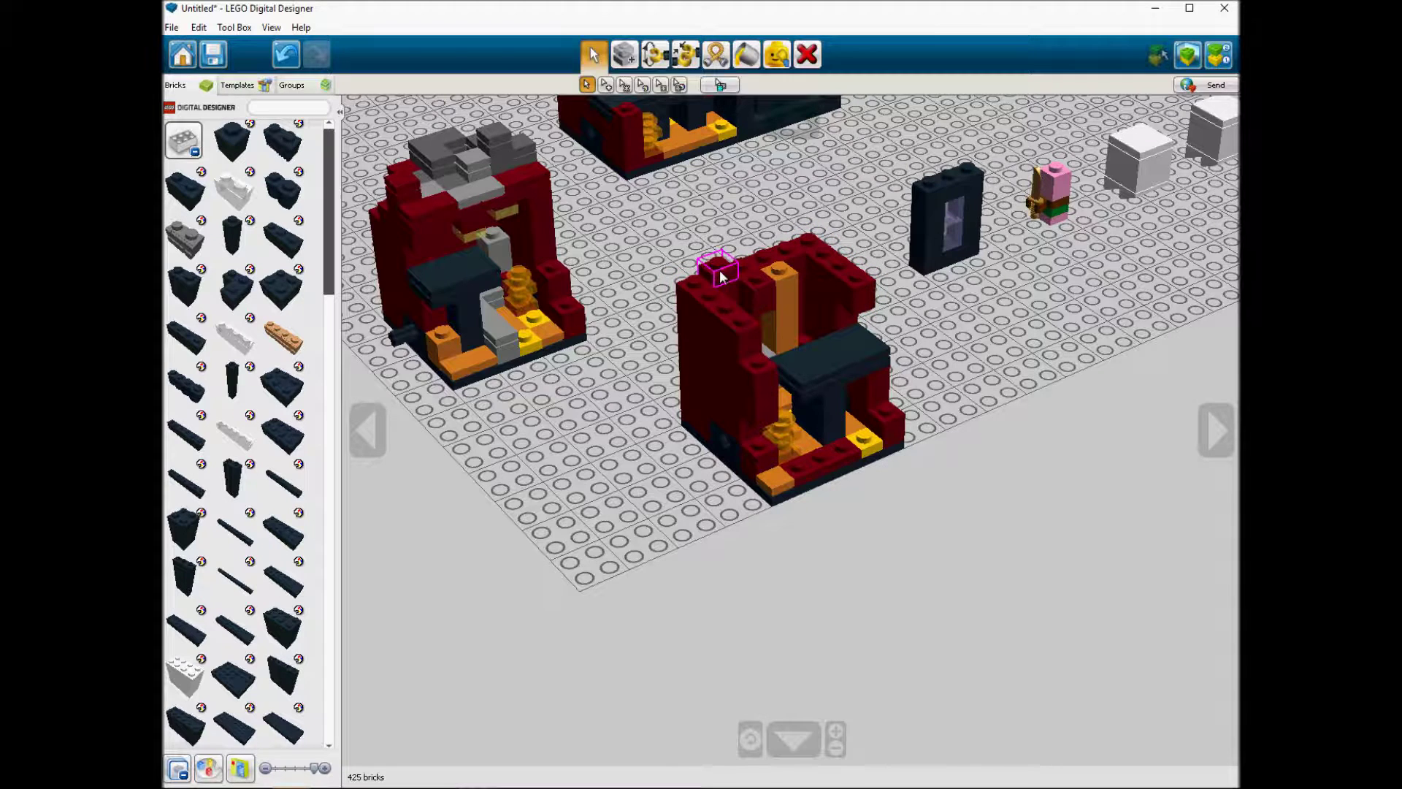
pyautogui.click(809, 238)
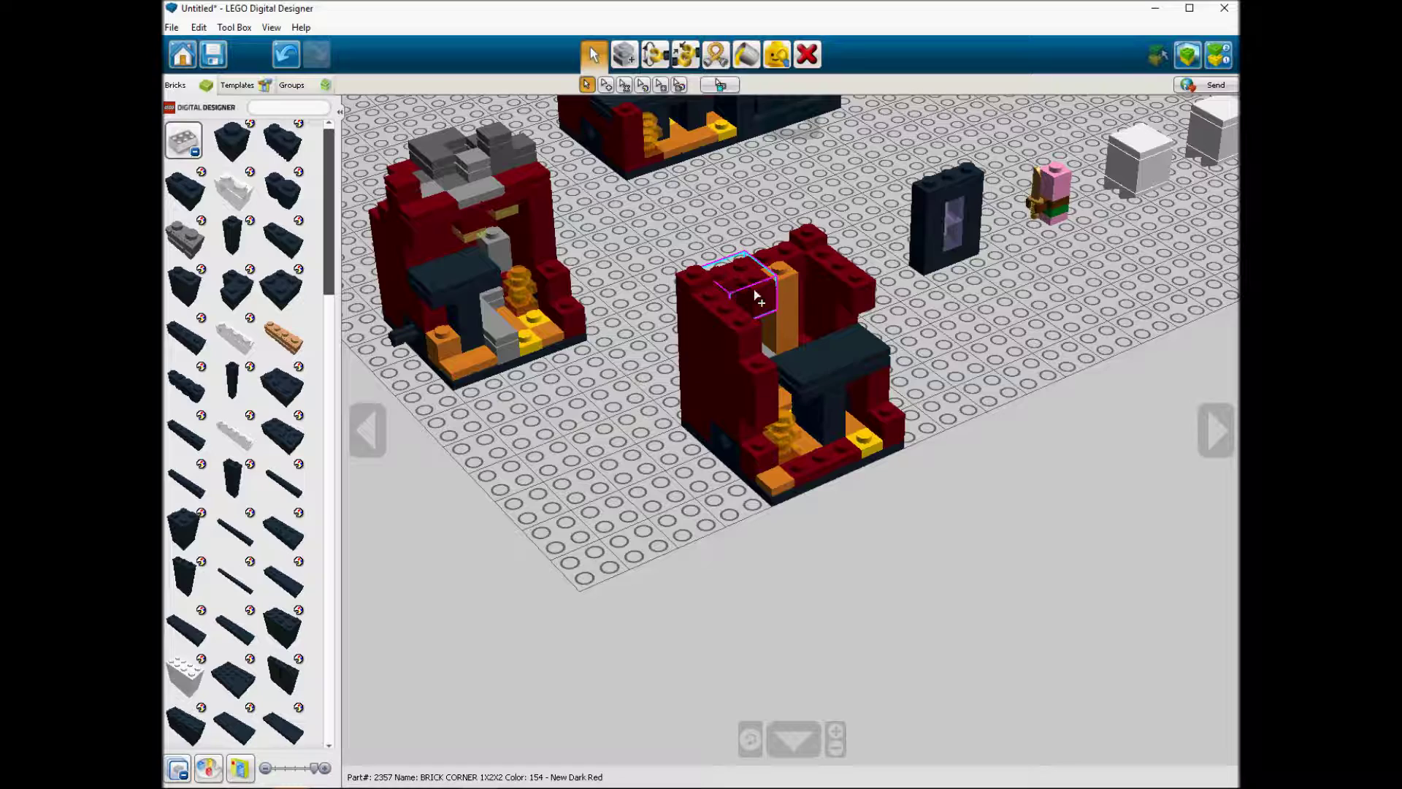
# Step: Copy dark red 1x2x2 corner bricks to thicken the upper parts of the right and left walls
pyautogui.keyDown('alt'); pyautogui.click(756, 296); pyautogui.keyUp('alt')
pyautogui.click(835, 284)
pyautogui.keyDown('alt'); pyautogui.click(834, 287); pyautogui.keyUp('alt')
pyautogui.click(758, 324)
pyautogui.moveTo(758, 326); pyautogui.dragTo(768, 414, button='right')
pyautogui.click(755, 366)
pyautogui.click(758, 365)
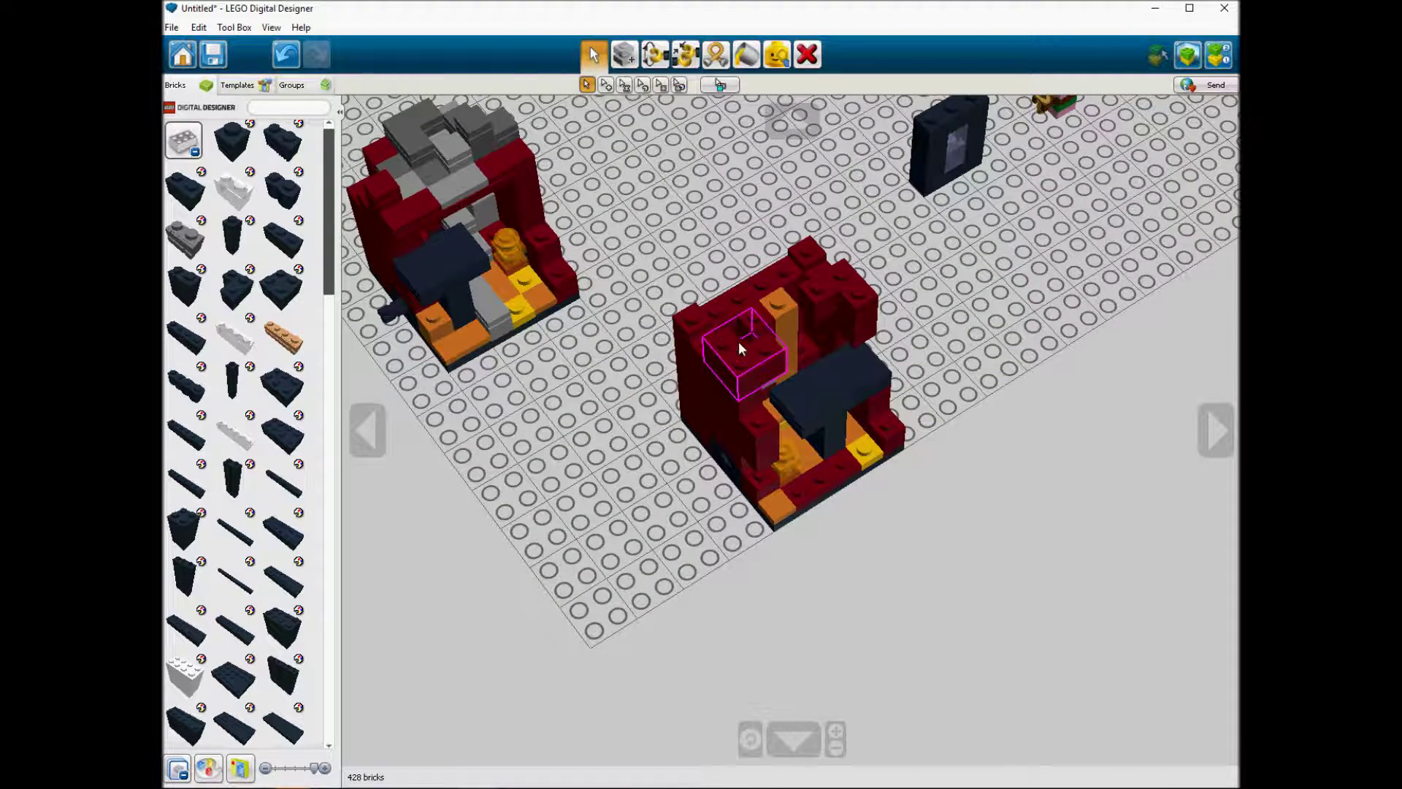
pyautogui.moveTo(737, 336); pyautogui.dragTo(725, 332)
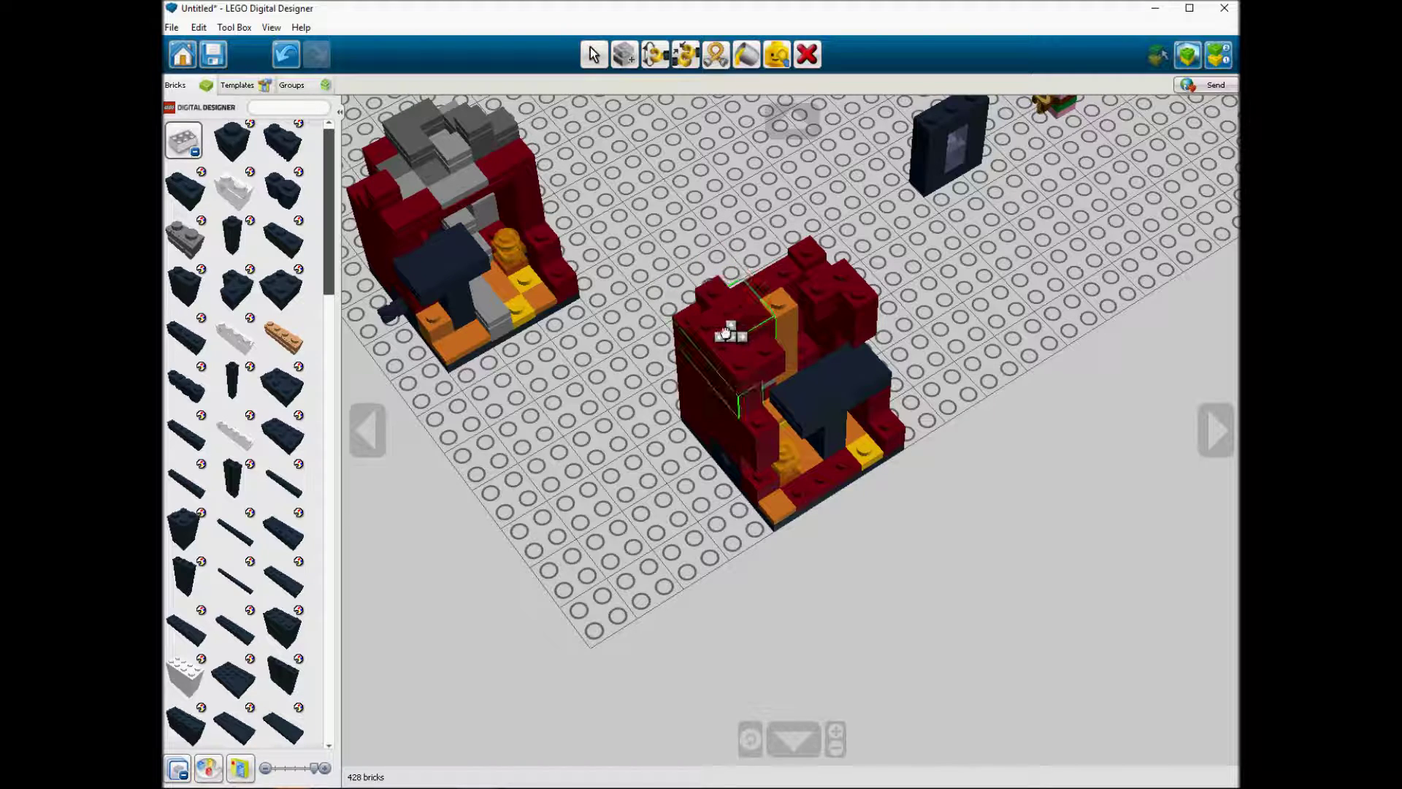
pyautogui.click(725, 332)
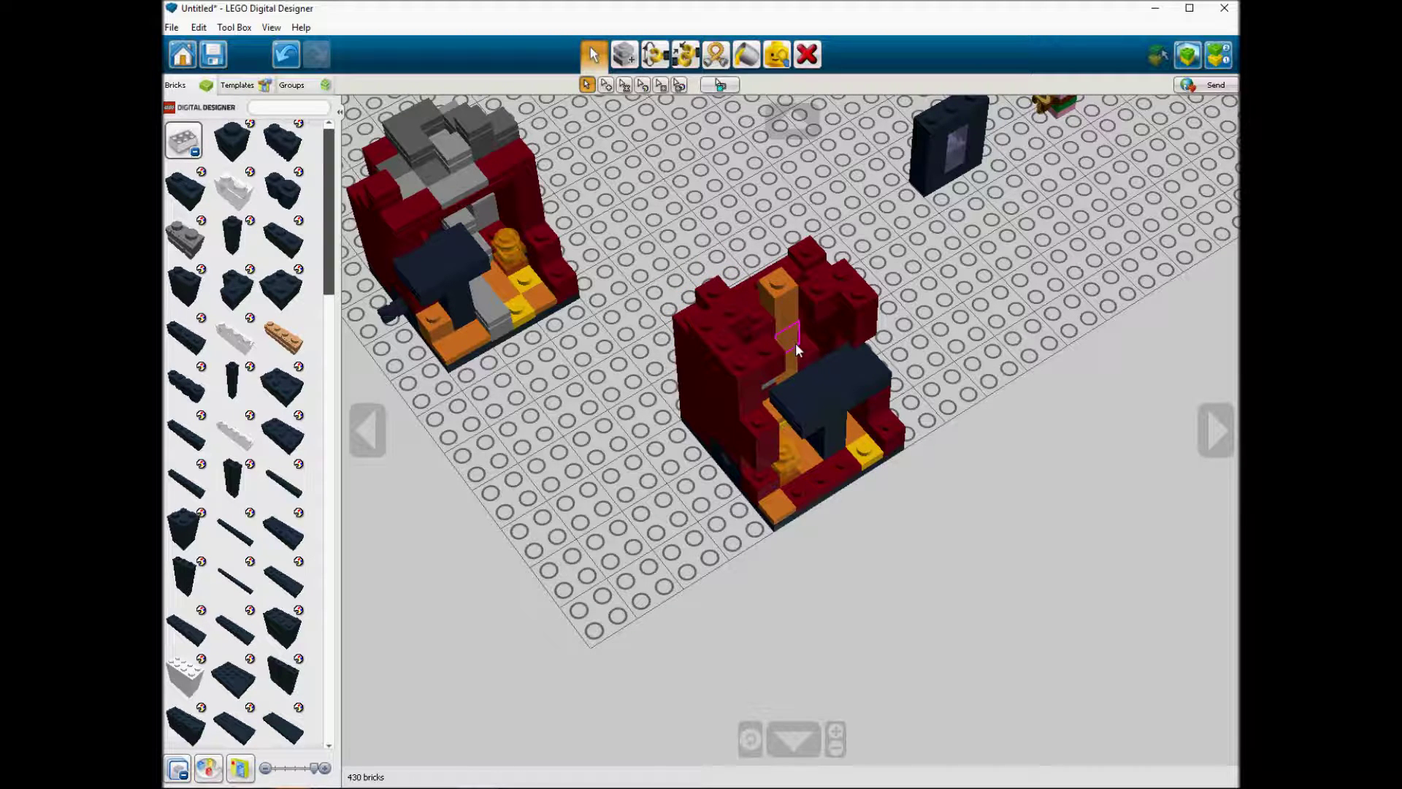
# Step: Copy the neighbouring section's gold piece into the left opening and another gold piece below the right overhang
pyautogui.moveTo(826, 314); pyautogui.dragTo(768, 305)
pyautogui.moveTo(773, 318); pyautogui.dragTo(589, 314, button='right')
pyautogui.click(188, 145)
pyautogui.click(232, 238)
pyautogui.moveTo(473, 215)
pyautogui.keyDown('alt'); pyautogui.mouseDown()
pyautogui.moveTo(757, 363)
pyautogui.moveTo(769, 349)
pyautogui.mouseUp(); pyautogui.keyUp('alt')
pyautogui.keyDown('alt'); pyautogui.moveTo(835, 319); pyautogui.dragTo(834, 298); pyautogui.keyUp('alt')
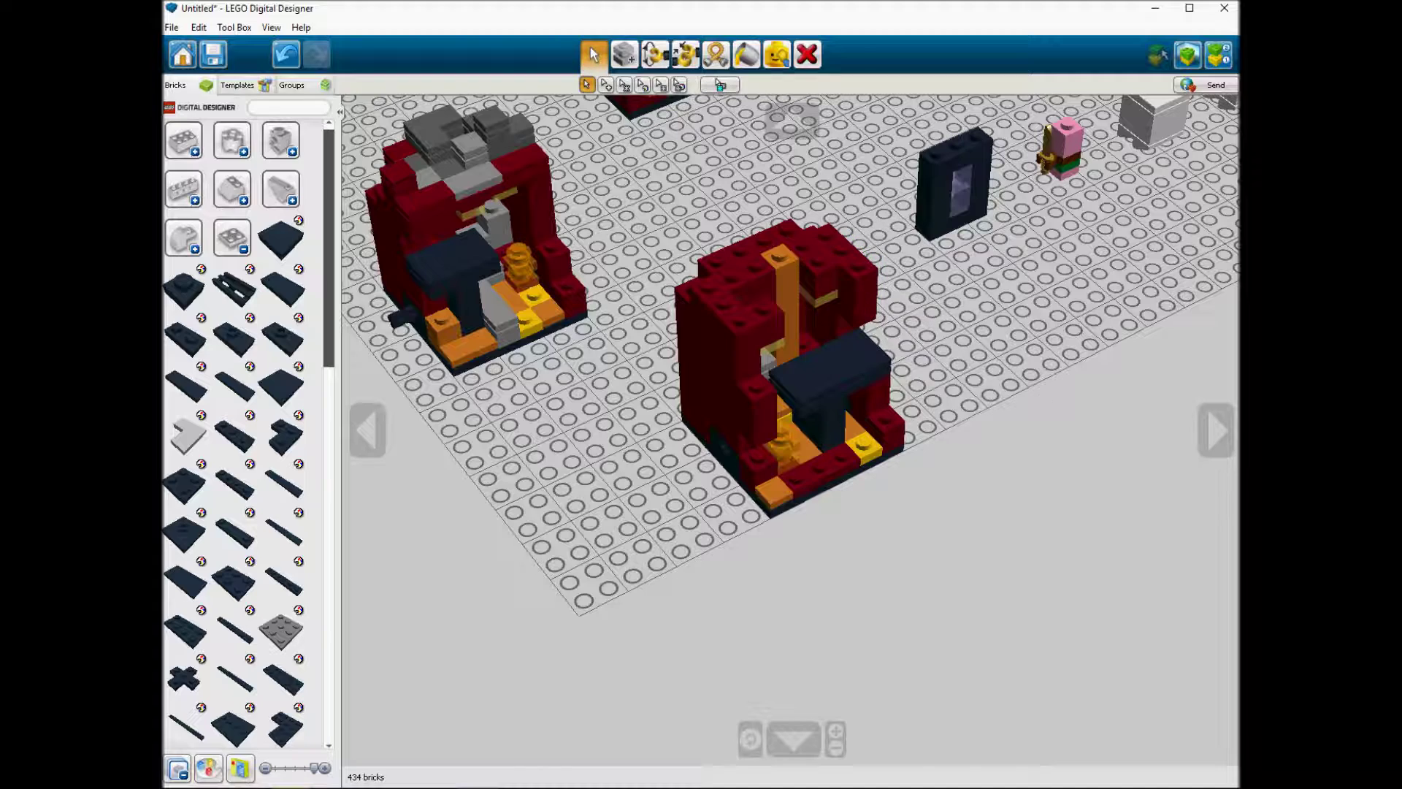
# Step: Copy the neighbouring section's dark red roof piece over the front opening and add a dark red plate at the roof's back
pyautogui.keyDown('alt'); pyautogui.moveTo(446, 221); pyautogui.dragTo(820, 296); pyautogui.keyUp('alt')
pyautogui.click(201, 611)
pyautogui.click(401, 618)
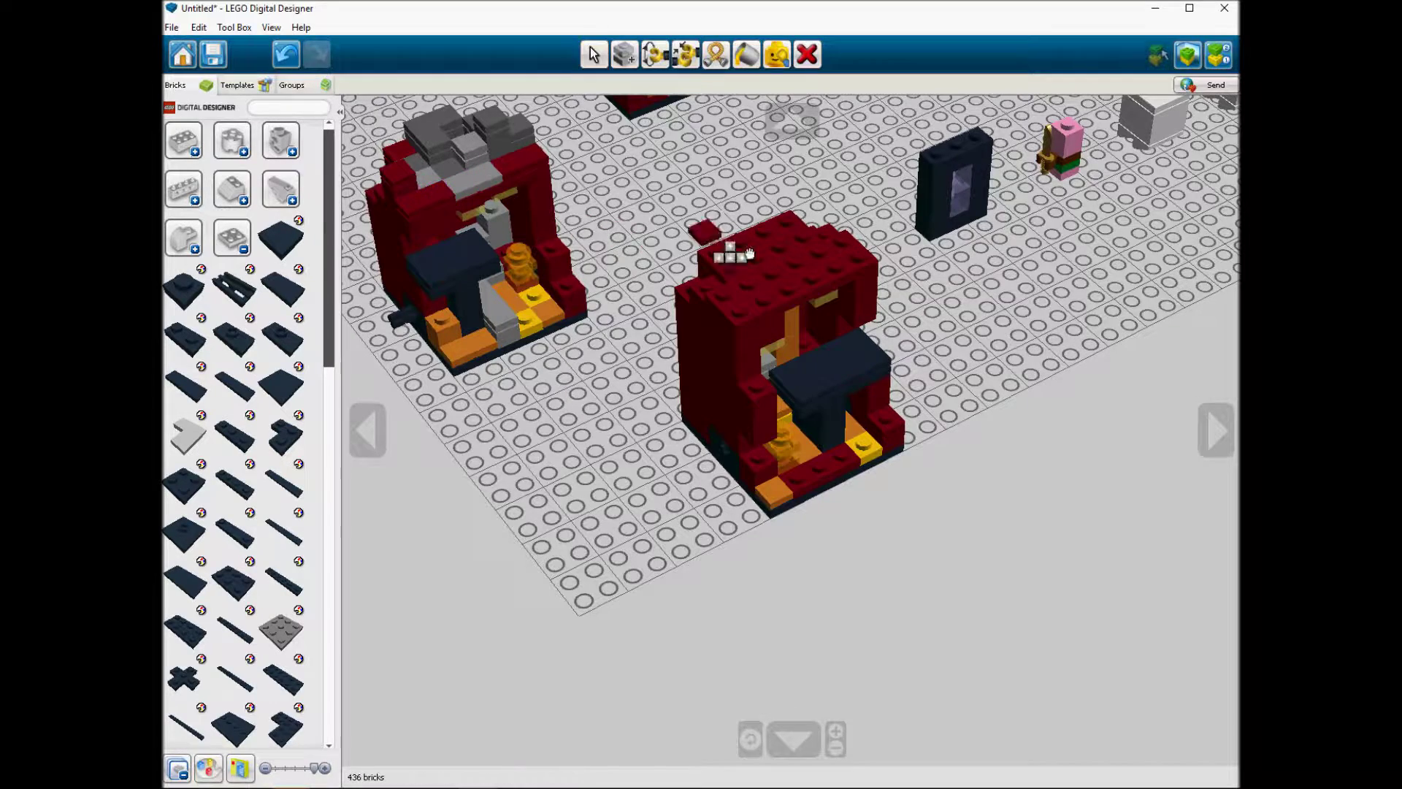
pyautogui.click(752, 235)
# Step: Spread copies of the dark red pieces along the right, front and left edges of the roof
pyautogui.keyDown('alt'); pyautogui.click(859, 250); pyautogui.keyUp('alt')
pyautogui.keyDown('alt'); pyautogui.click(851, 249); pyautogui.keyUp('alt')
pyautogui.keyDown('alt'); pyautogui.click(845, 269); pyautogui.keyUp('alt')
pyautogui.keyDown('alt'); pyautogui.click(841, 275); pyautogui.keyUp('alt')
pyautogui.keyDown('alt'); pyautogui.click(834, 281); pyautogui.keyUp('alt')
pyautogui.keyDown('alt'); pyautogui.click(810, 289); pyautogui.keyUp('alt')
pyautogui.keyDown('alt'); pyautogui.click(744, 306); pyautogui.keyUp('alt')
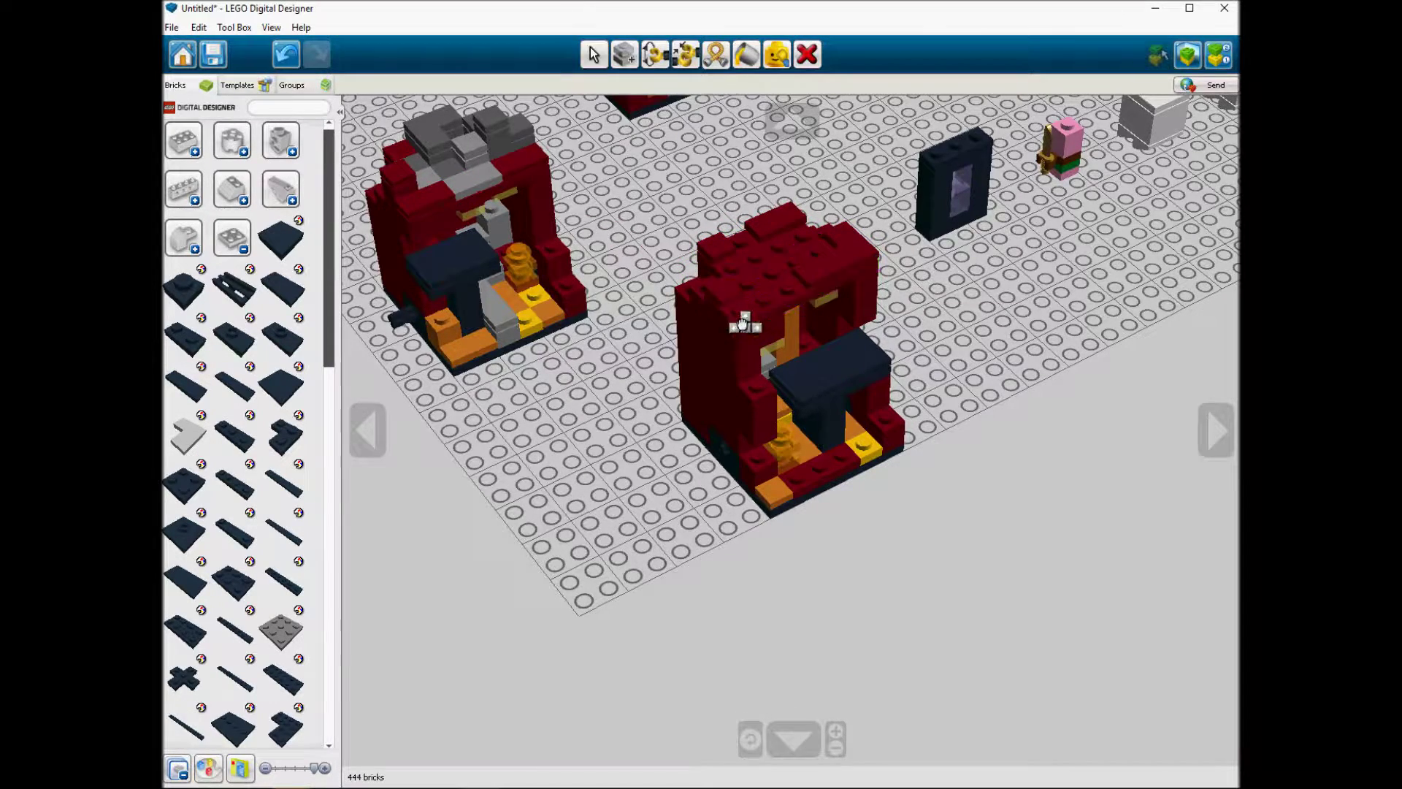
# Step: Copy the neighbouring section's grey roof pieces onto the middle and front of the new dark red roof
pyautogui.click(523, 253)
pyautogui.keyDown('alt'); pyautogui.click(434, 147); pyautogui.keyUp('alt')
pyautogui.click(801, 263)
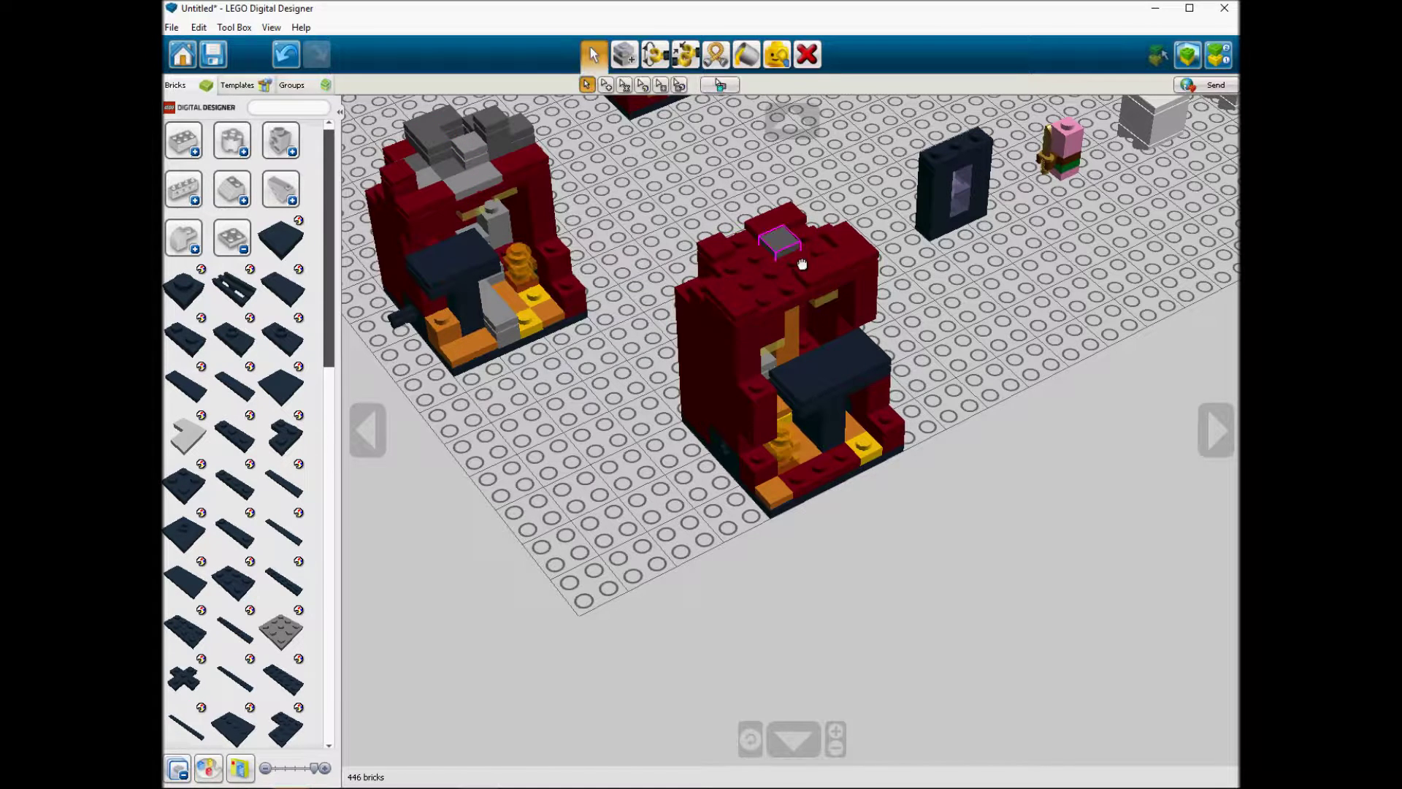
pyautogui.keyDown('alt'); pyautogui.click(800, 263); pyautogui.keyUp('alt')
pyautogui.click(807, 288)
pyautogui.keyDown('alt'); pyautogui.click(792, 283); pyautogui.keyUp('alt')
pyautogui.click(769, 307)
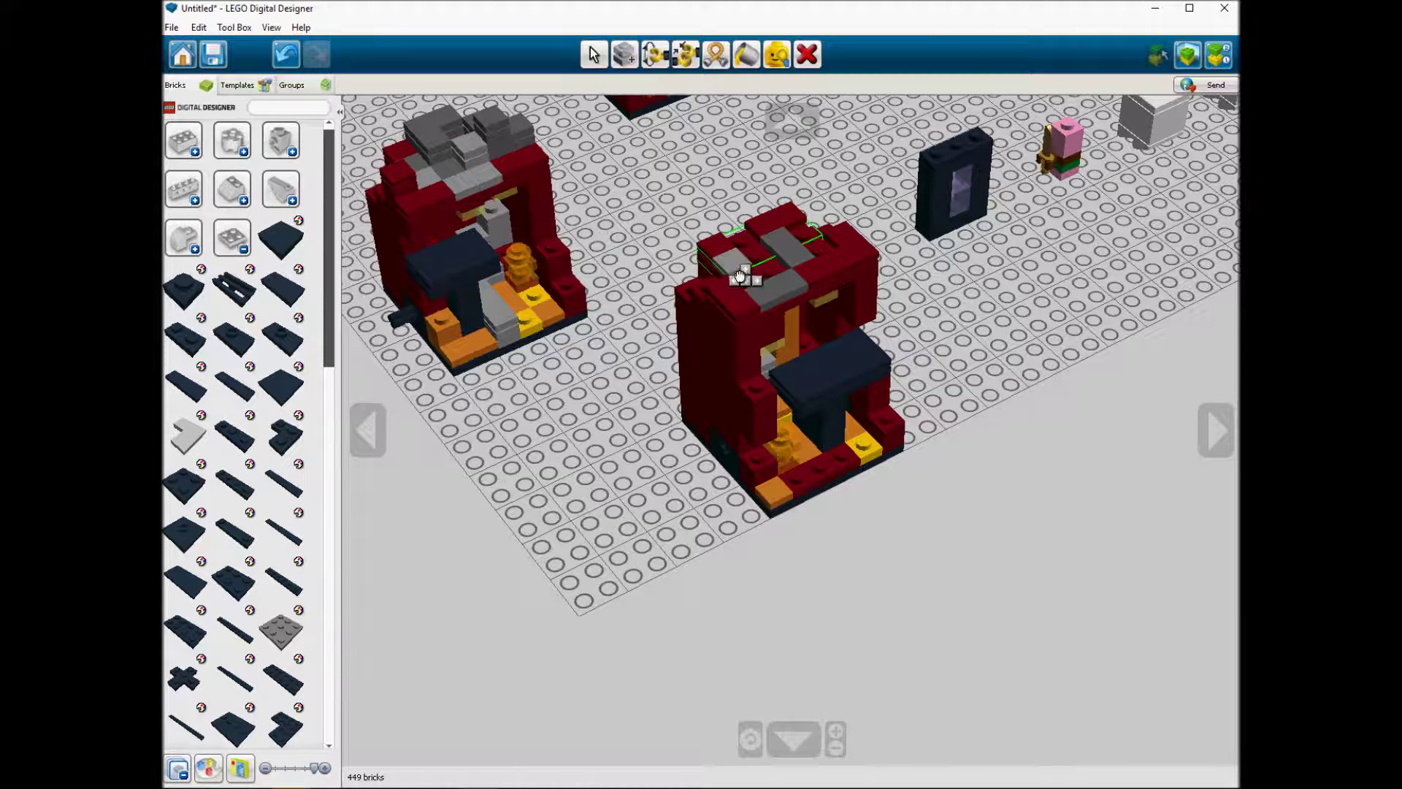
# Step: Add light grey plates to the roof and stack more of them at its back and right side
pyautogui.moveTo(192, 292)
pyautogui.click(284, 298)
pyautogui.click(820, 249)
pyautogui.click(322, 438)
pyautogui.click(762, 266)
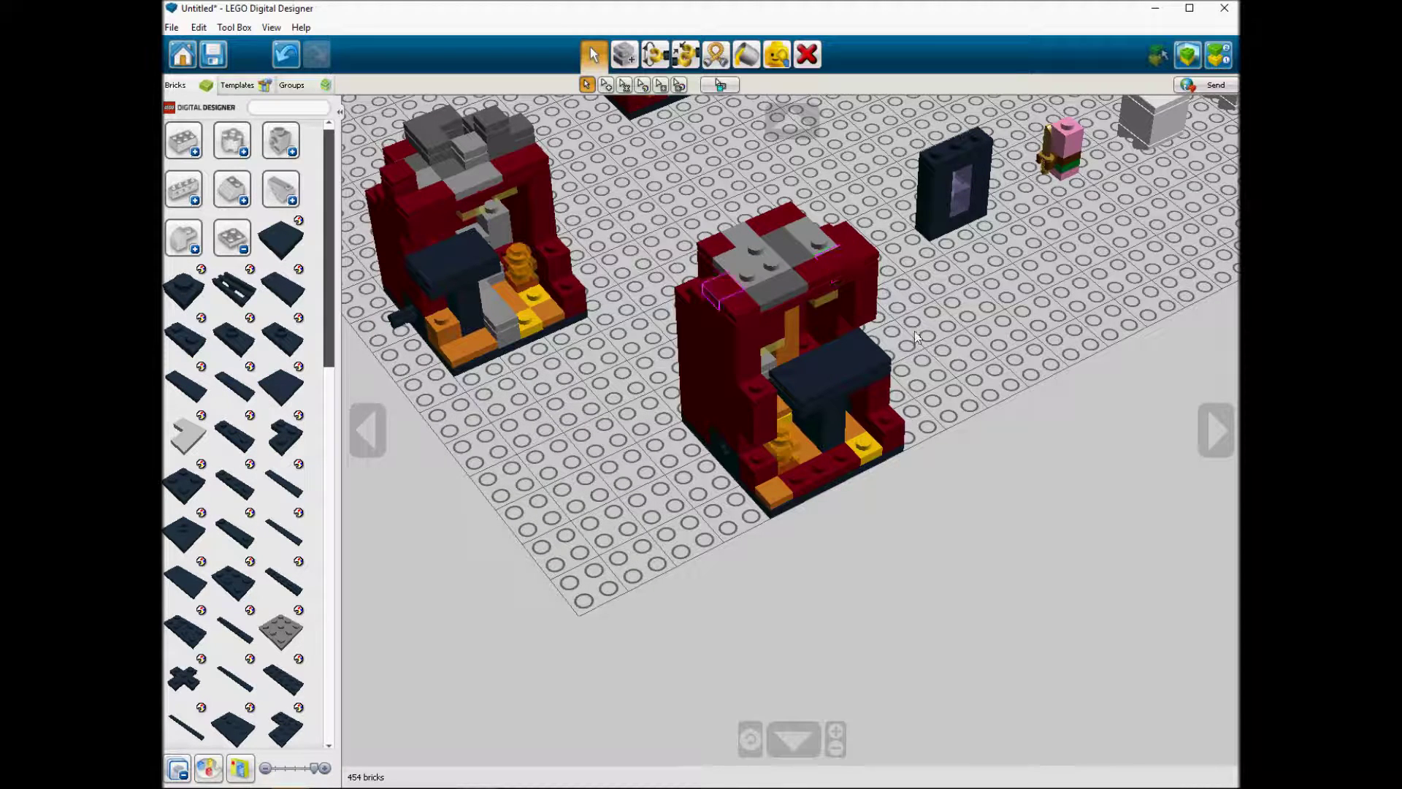
pyautogui.click(811, 251)
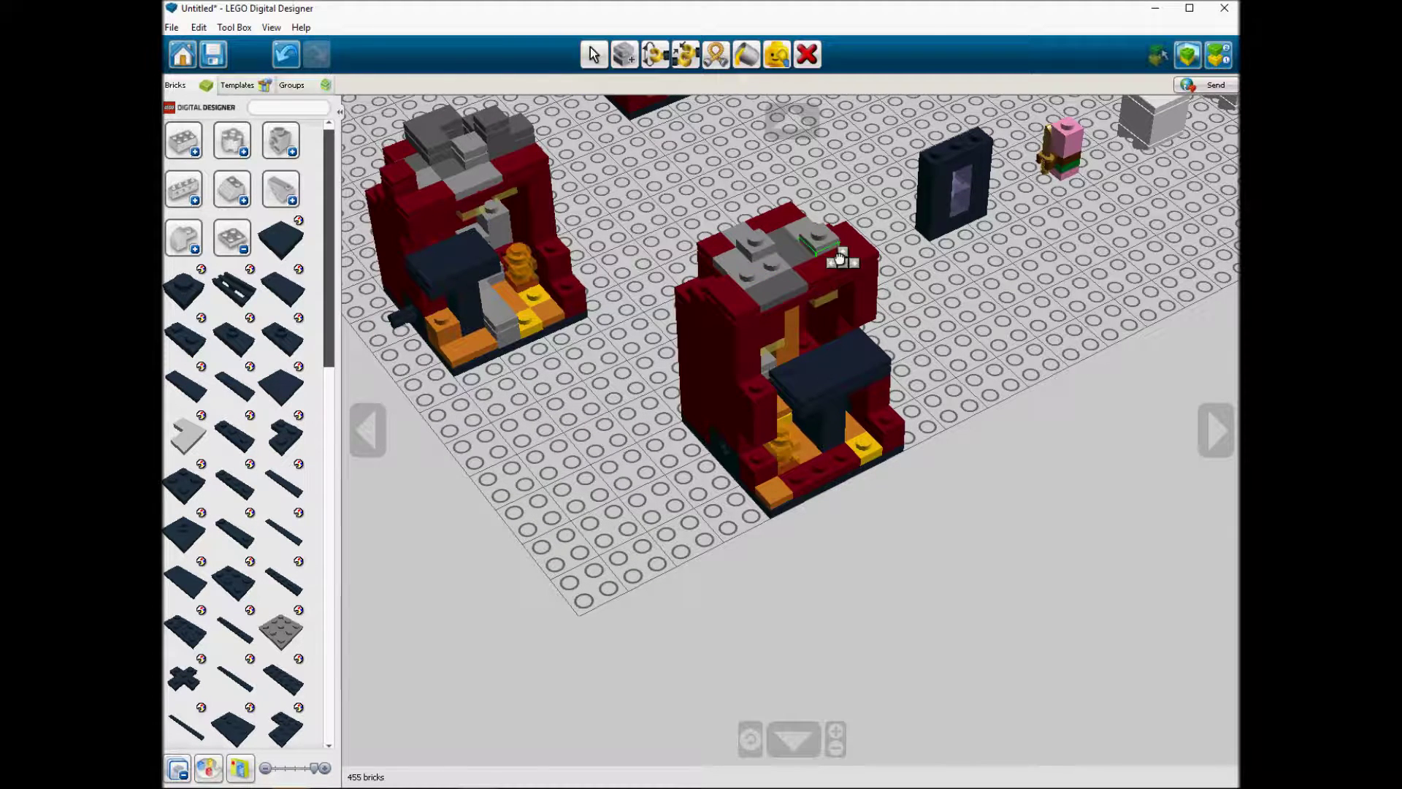
pyautogui.click(736, 270)
pyautogui.click(816, 235)
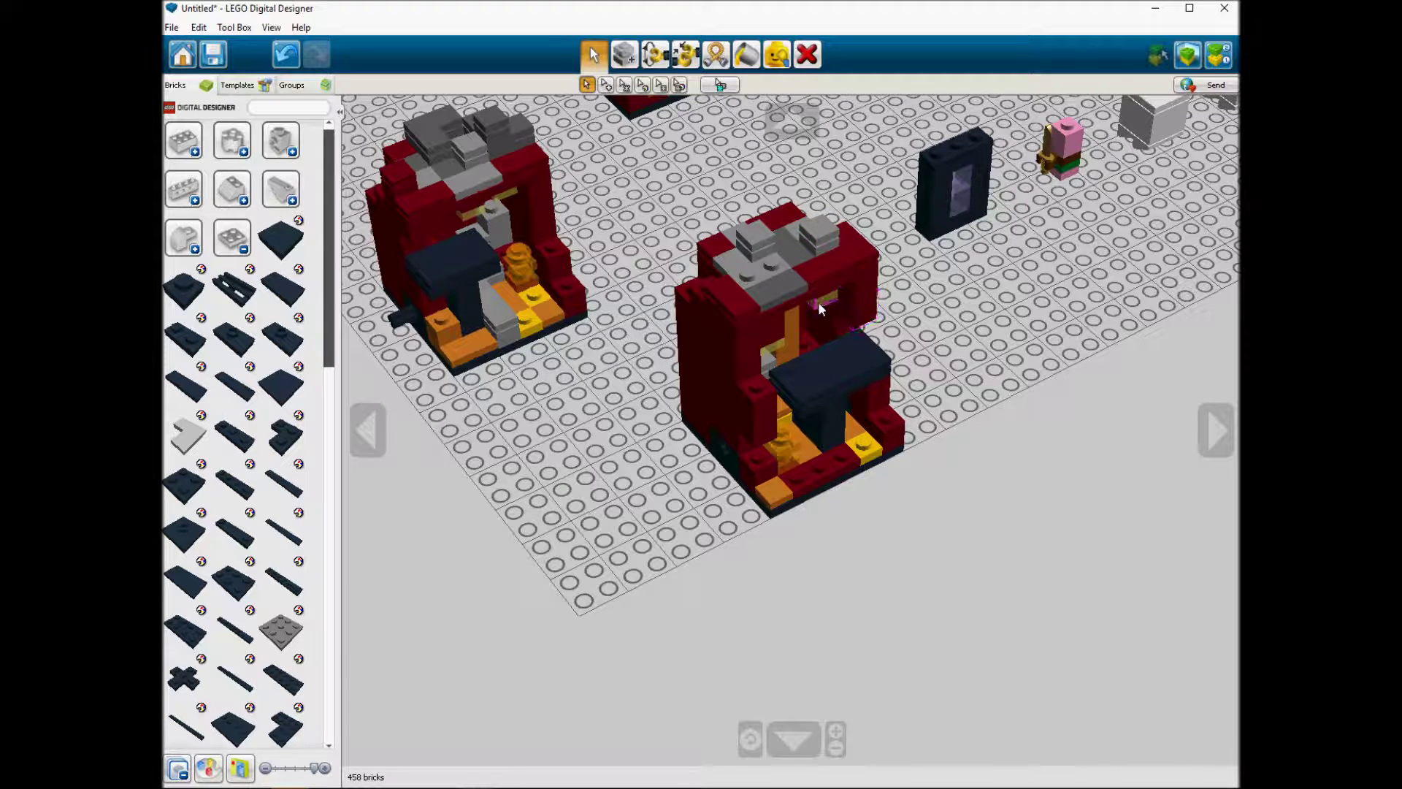
# Step: Copy two small dark red bricks from the section and place them on the grey roof plates
pyautogui.click(756, 463)
pyautogui.hotkey('ctrl', 'c')
pyautogui.hotkey('ctrl', 'v')
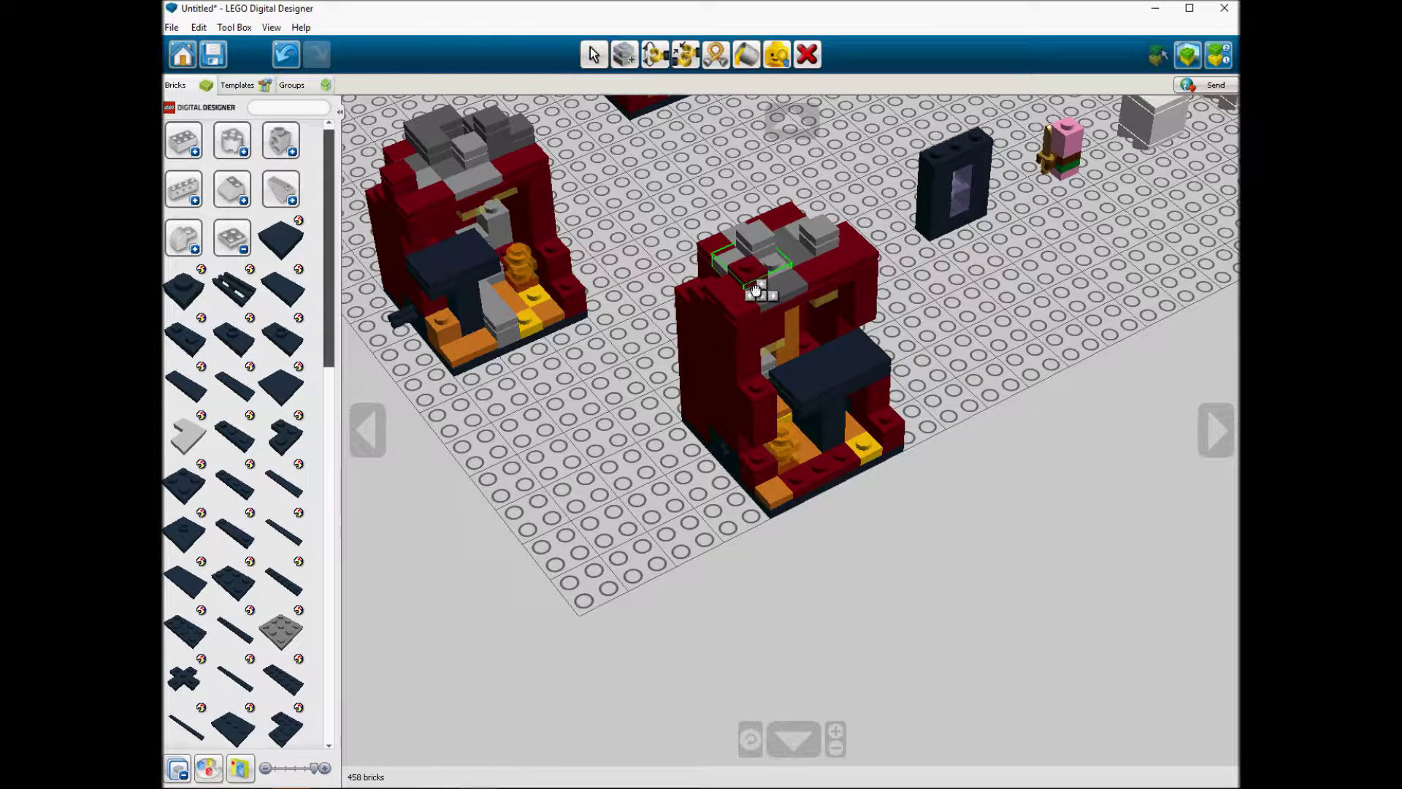
pyautogui.click(756, 290)
pyautogui.click(745, 301)
pyautogui.hotkey('ctrl', 'c')
pyautogui.hotkey('ctrl', 'v')
pyautogui.click(763, 283)
# Step: Add a dark grey 1x1 brick on top of the roof beside the copied dark red pieces
pyautogui.click(183, 140)
pyautogui.click(250, 123)
pyautogui.click(350, 284)
pyautogui.click(789, 285)
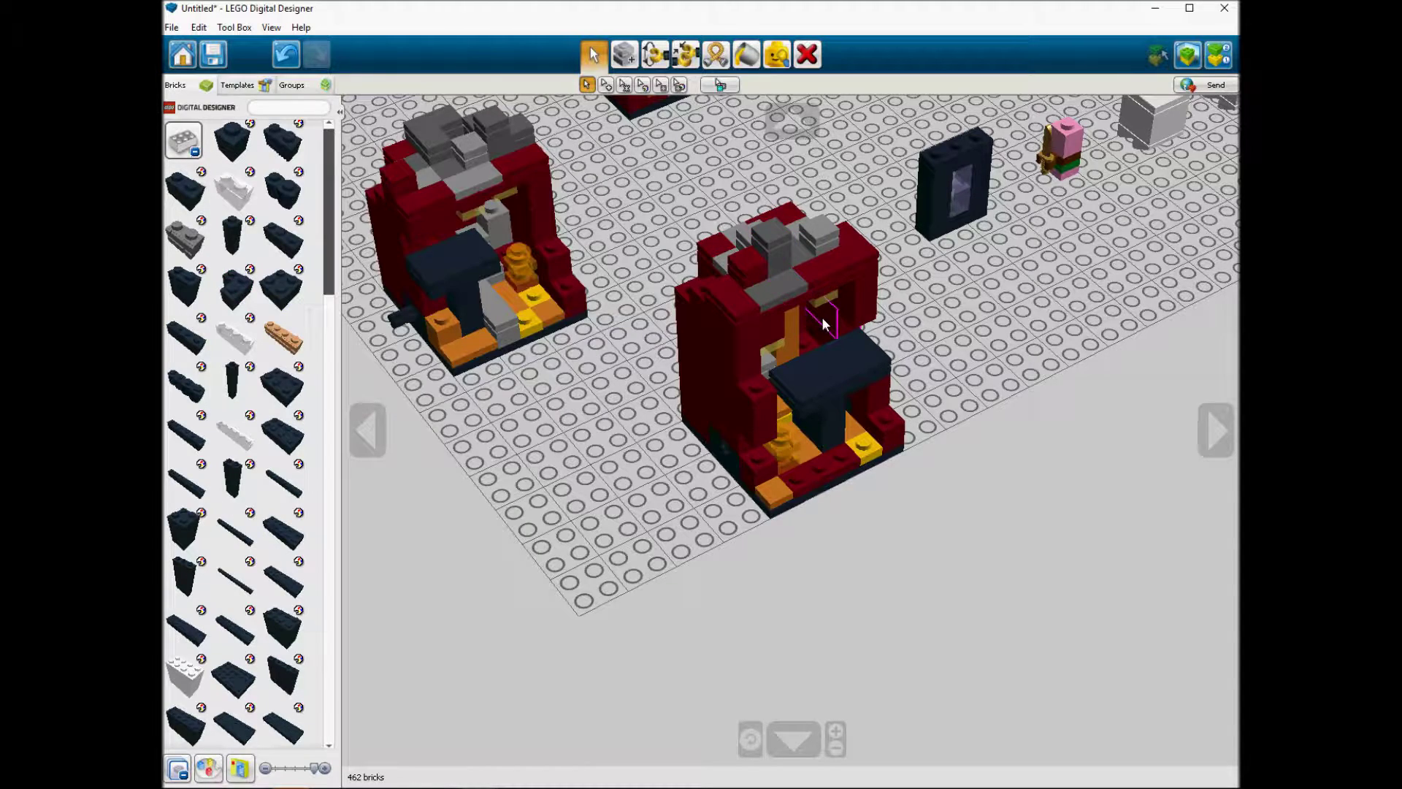
# Step: Select the entire fourth section and move it against the side of the third section
pyautogui.scroll(-4, 824, 324)
pyautogui.moveTo(651, 207); pyautogui.dragTo(892, 557)
pyautogui.moveTo(792, 400); pyautogui.dragTo(446, 365)
pyautogui.moveTo(730, 352); pyautogui.dragTo(737, 333, button='right')
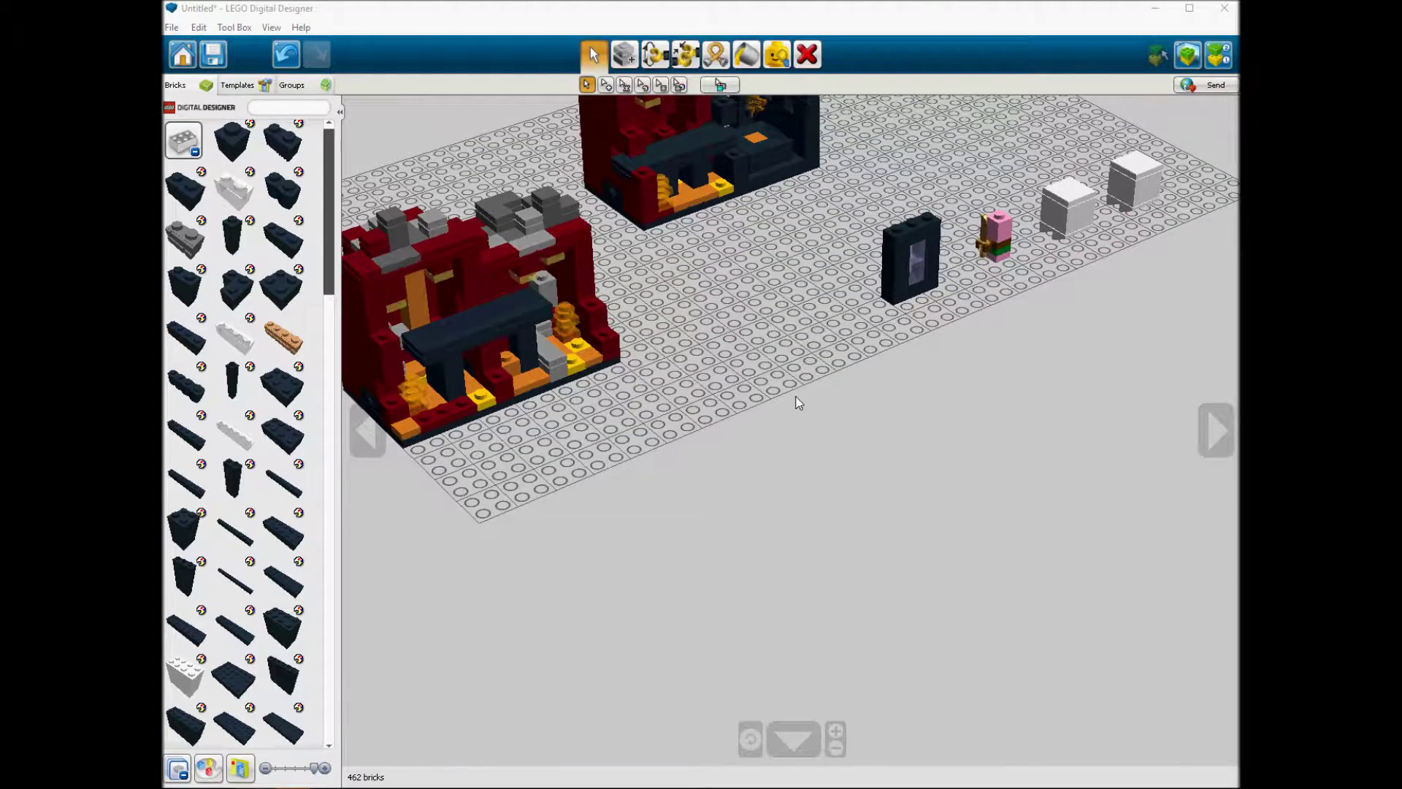
# Step: Select the joined third and fourth sections, rotate them, and place them against the other lava sections
pyautogui.scroll(-3, 747, 398)
pyautogui.moveTo(432, 252); pyautogui.dragTo(524, 323)
pyautogui.moveTo(483, 198); pyautogui.dragTo(411, 178, button='right')
pyautogui.moveTo(409, 149); pyautogui.dragTo(690, 387)
pyautogui.click(596, 314)
pyautogui.press('Left')
pyautogui.press('Left')
pyautogui.moveTo(636, 241); pyautogui.dragTo(869, 219, button='right')
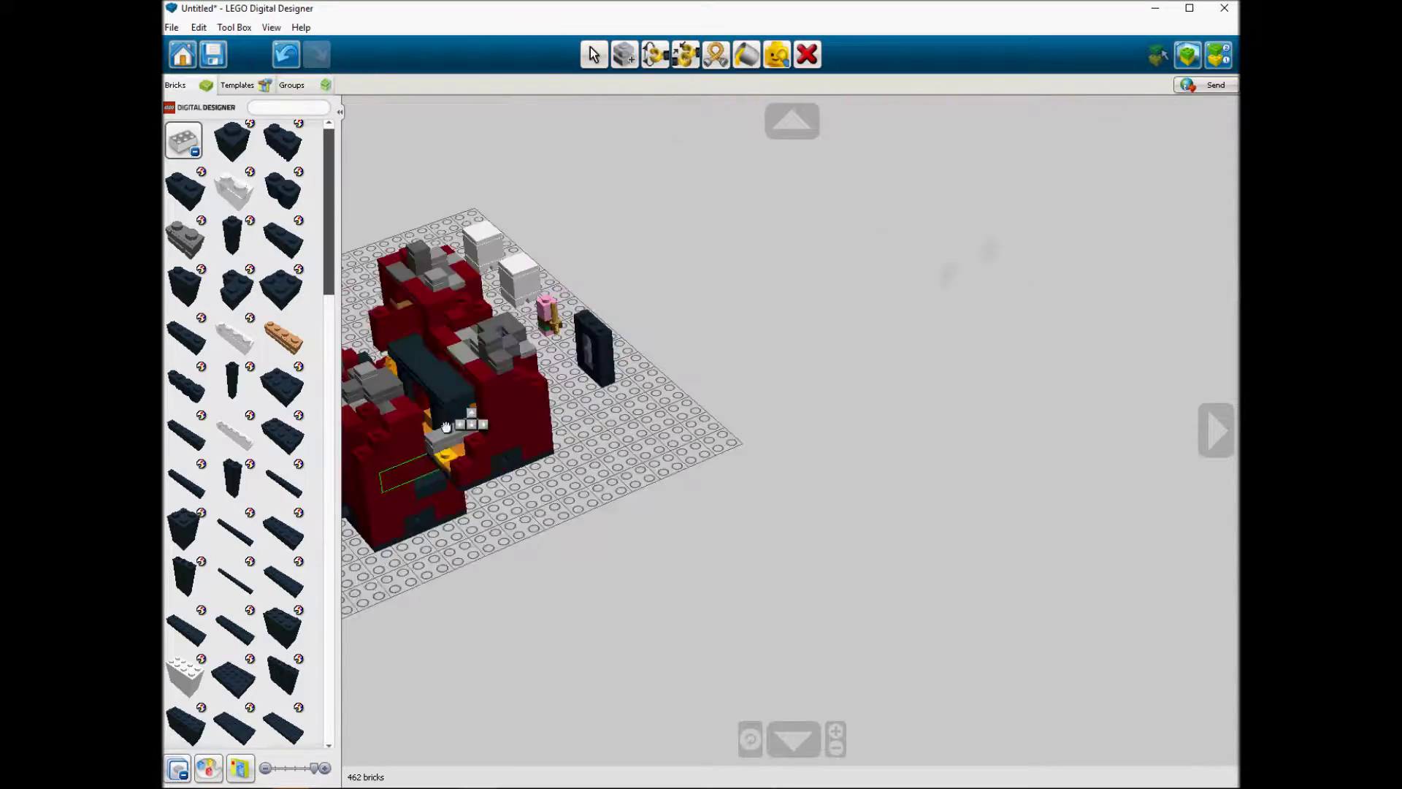
pyautogui.rightClick(446, 427)
pyautogui.click(646, 504)
pyautogui.moveTo(759, 430); pyautogui.dragTo(709, 413, button='right')
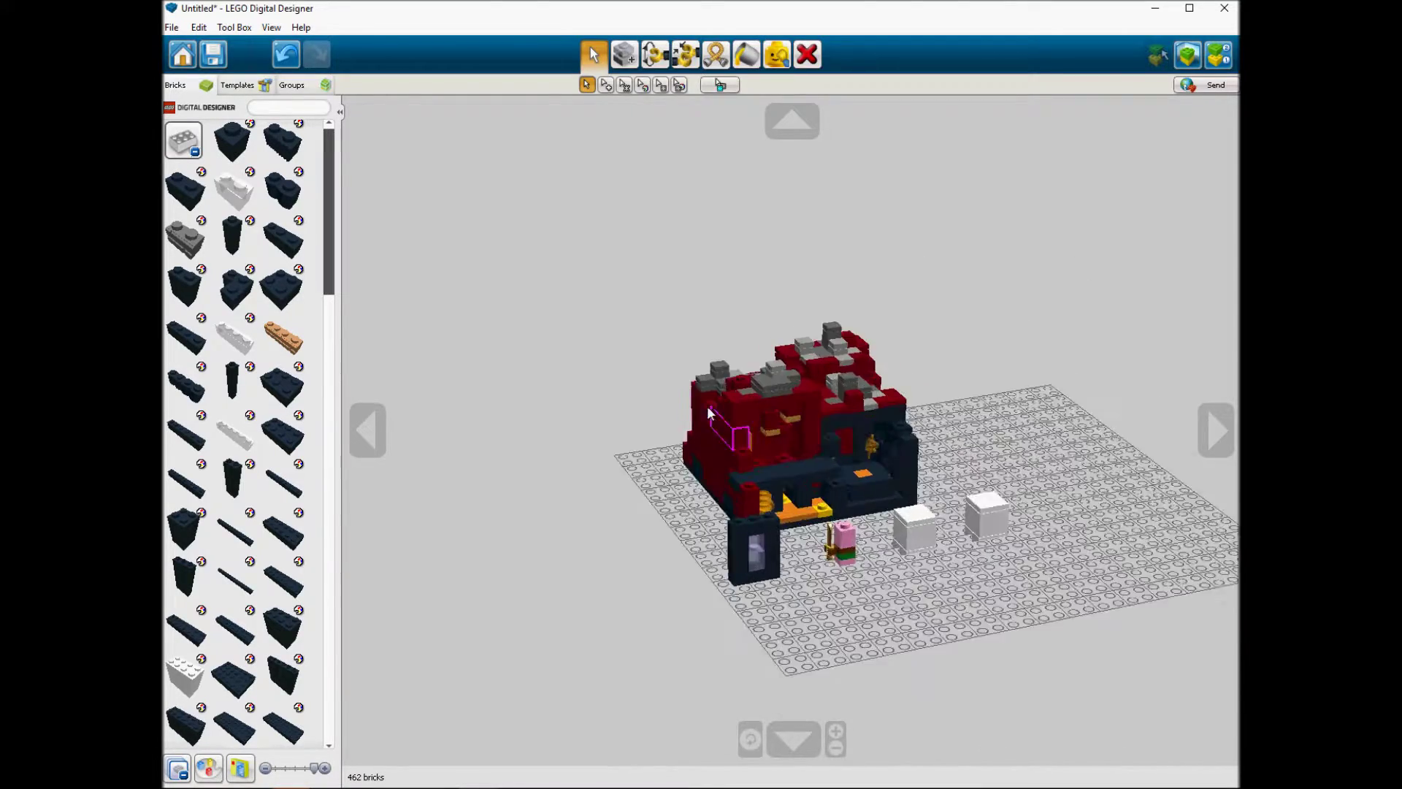